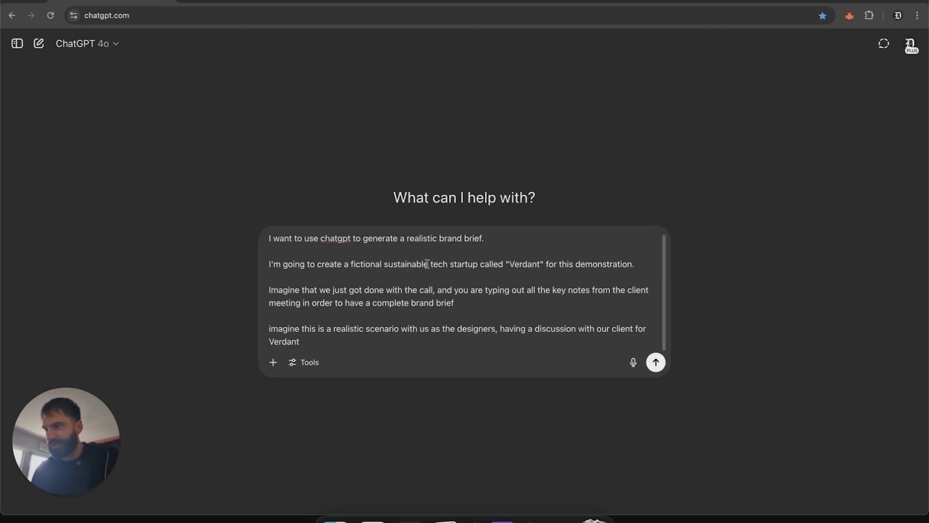
Step: Append a "--" separator and the request "can you improve the above prompt?" to the brand brief prompt, then send it
left_click(407, 336)
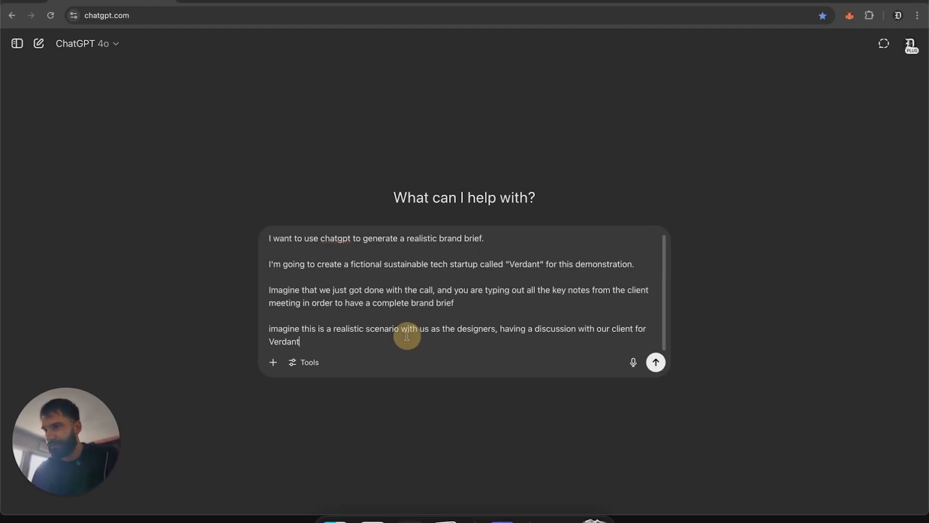
key("shift+Return")
key("shift+Return")
type("--")
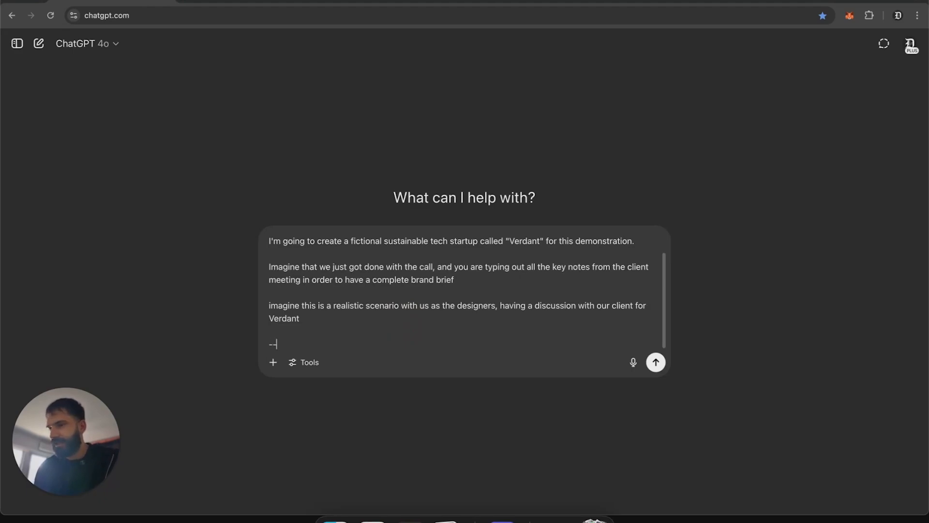
key("shift+Return")
key("shift+Return")
type("can you imp")
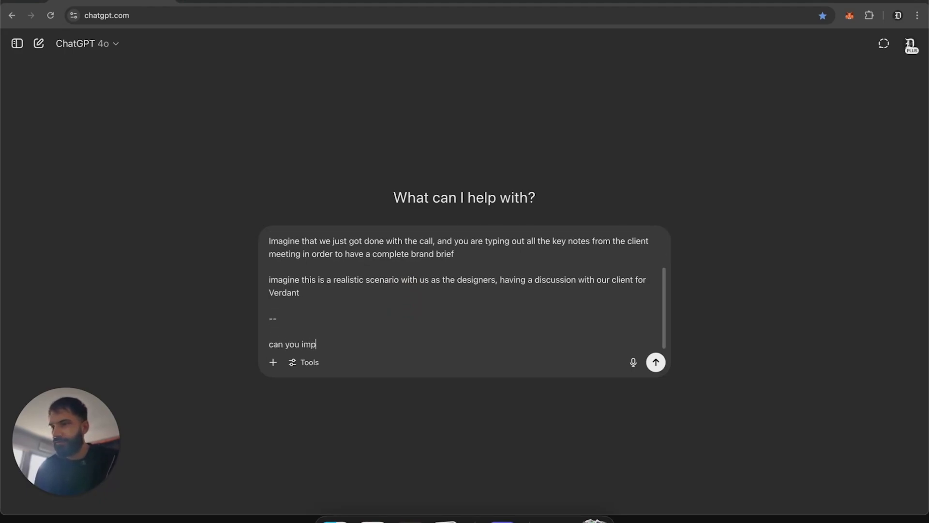
type("rove the above prompt?")
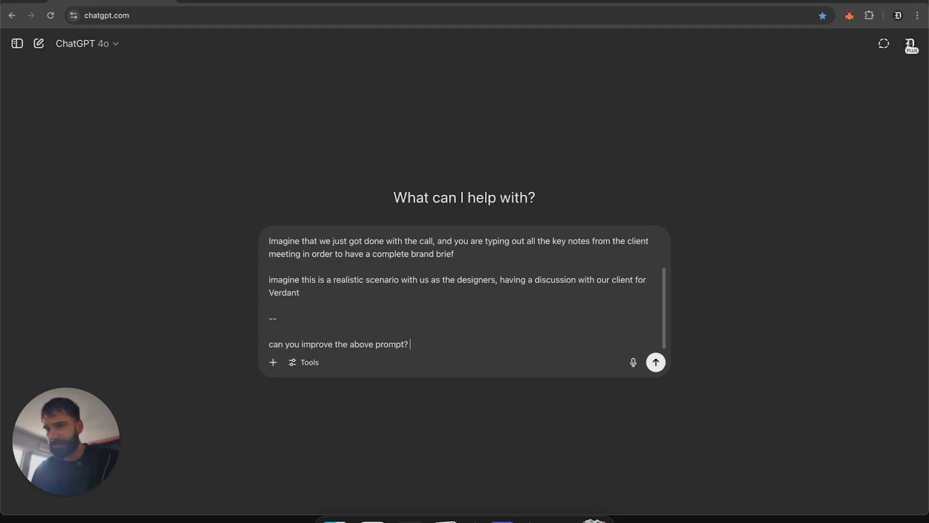
key("Return")
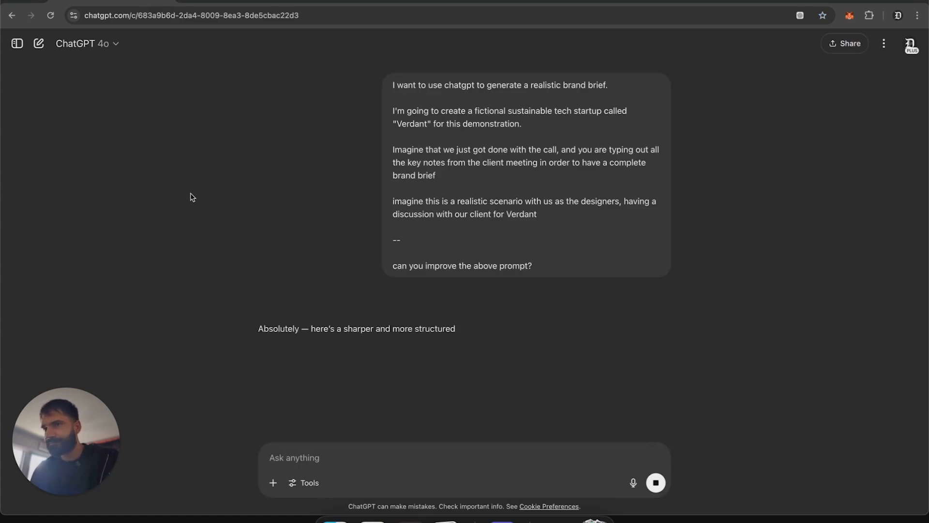
Step: Select and copy the improved prompt text from the reply
scroll(184, 184, "down", 5)
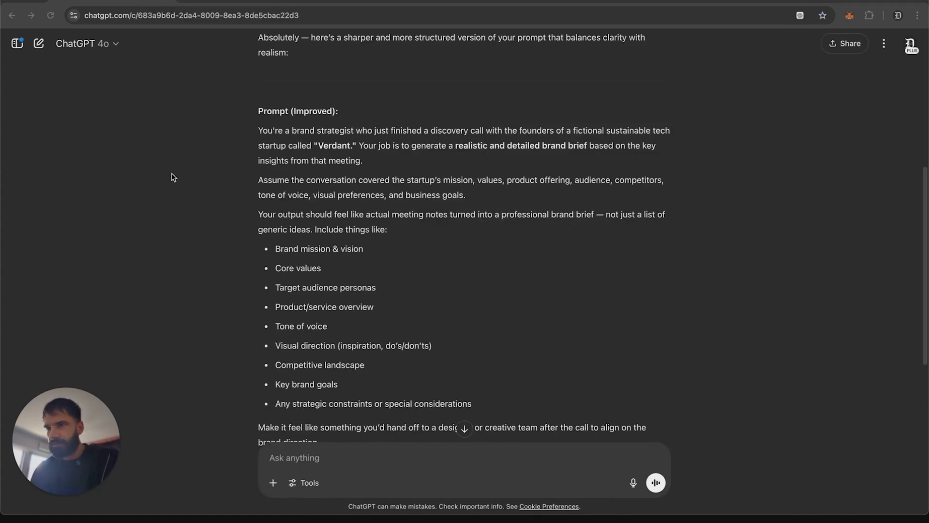
scroll(203, 177, "down", 1)
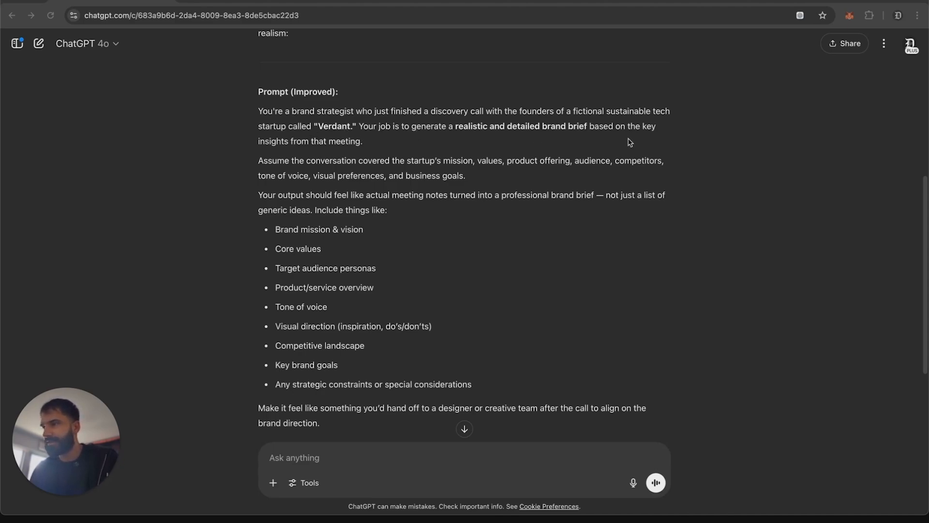
left_click(528, 180)
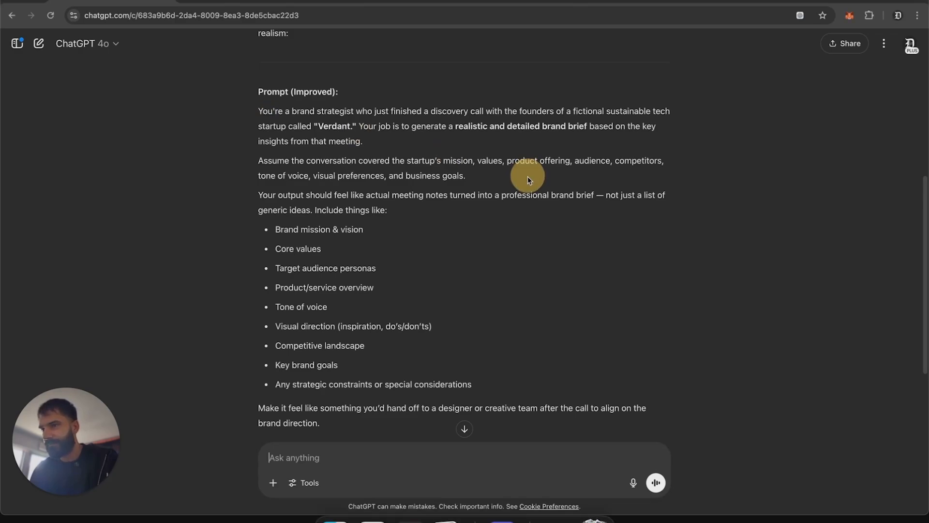
left_click_drag(258, 111, 451, 264)
scroll(436, 184, "down", 4)
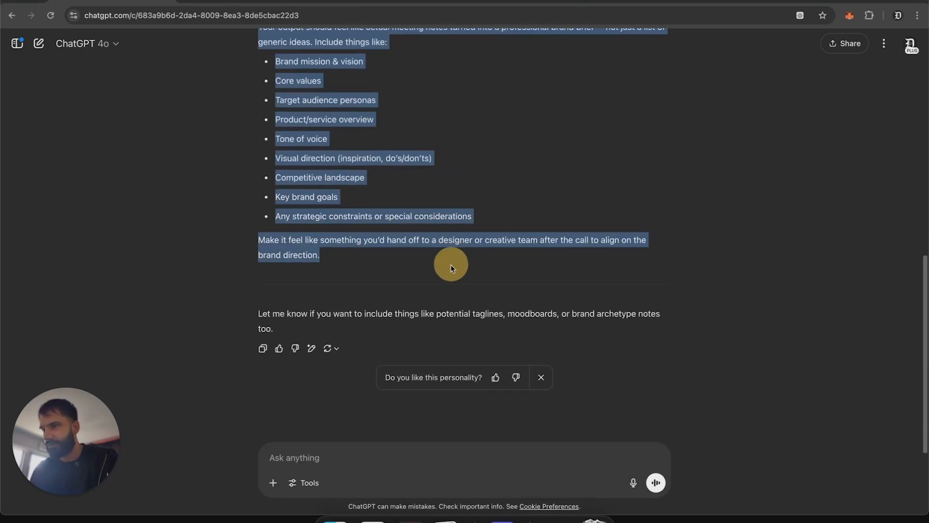
Step: Start a new chat, paste the improved prompt and send it
left_click(39, 43)
left_click(382, 239)
key("super+v")
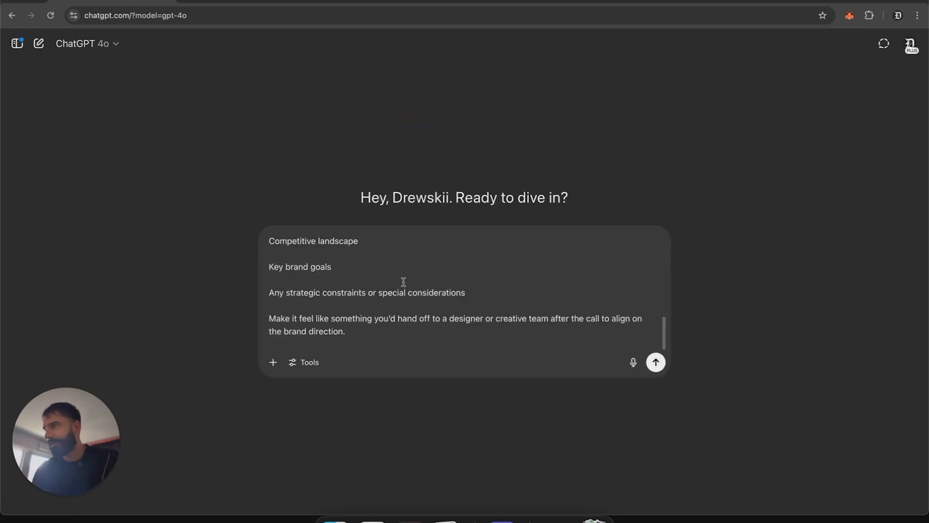
scroll(400, 282, "up", 10)
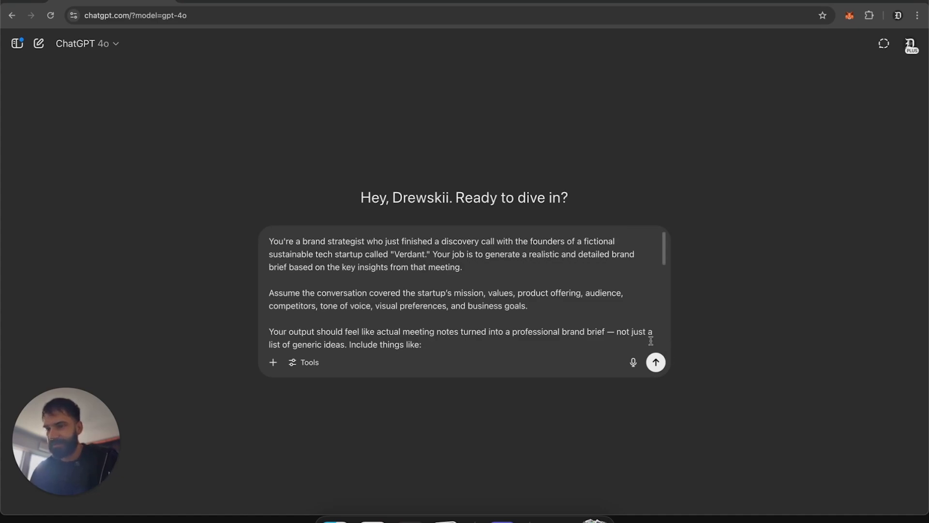
left_click(657, 363)
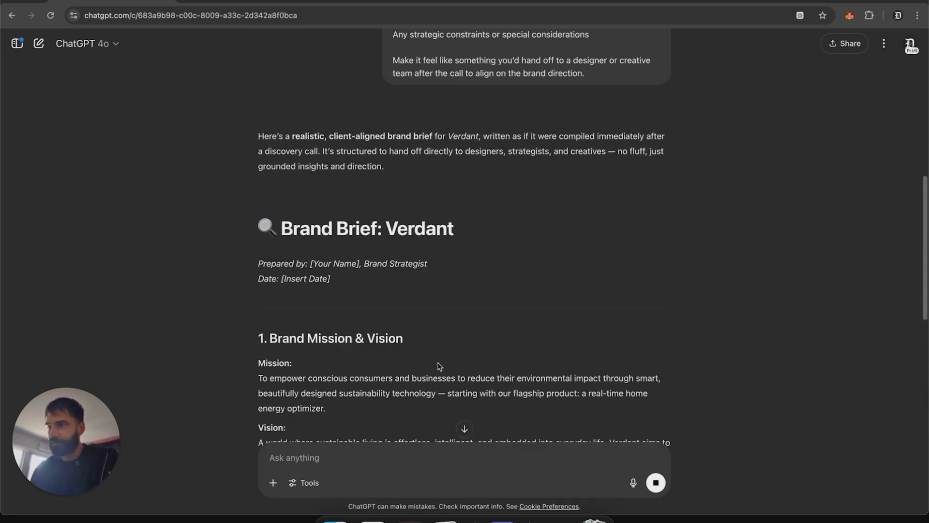
Step: Read through the generated brand brief's mission, core values and target audience personas
scroll(439, 366, "down", 3)
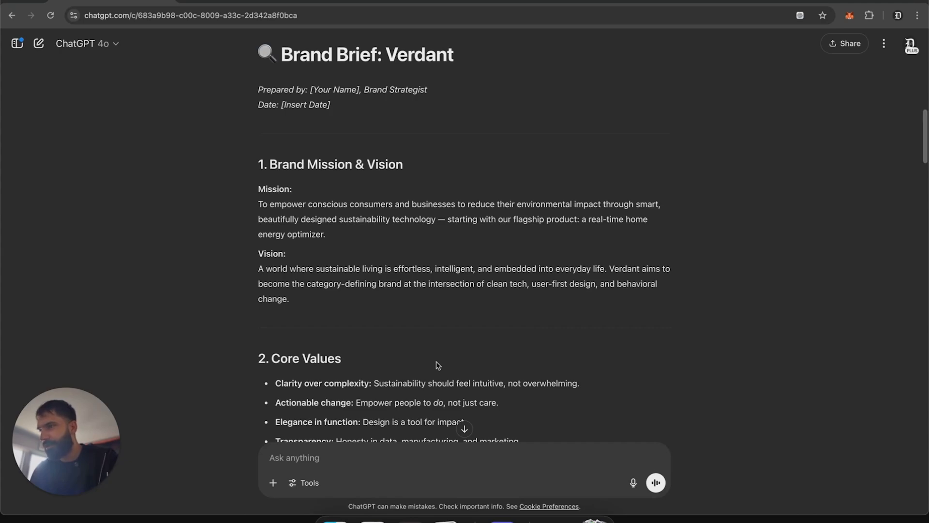
scroll(438, 365, "down", 4)
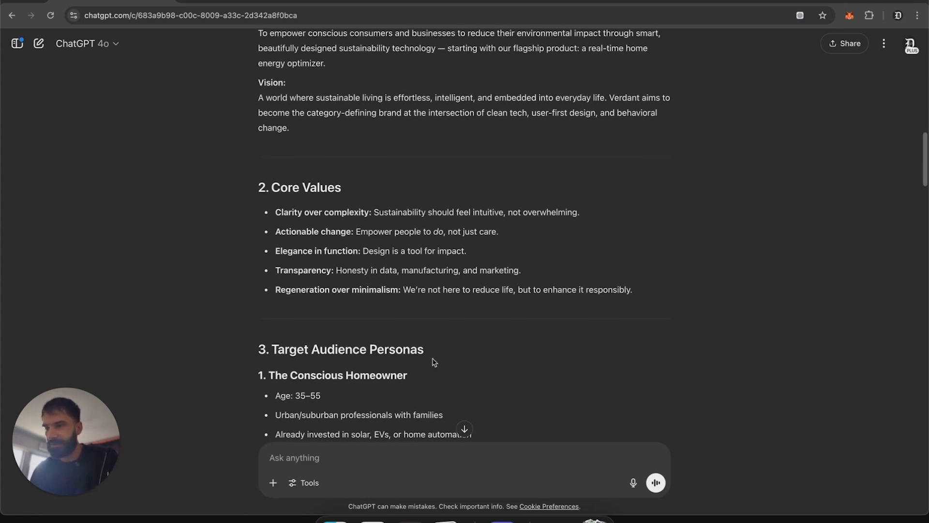
scroll(434, 362, "down", 1)
scroll(434, 362, "down", 4)
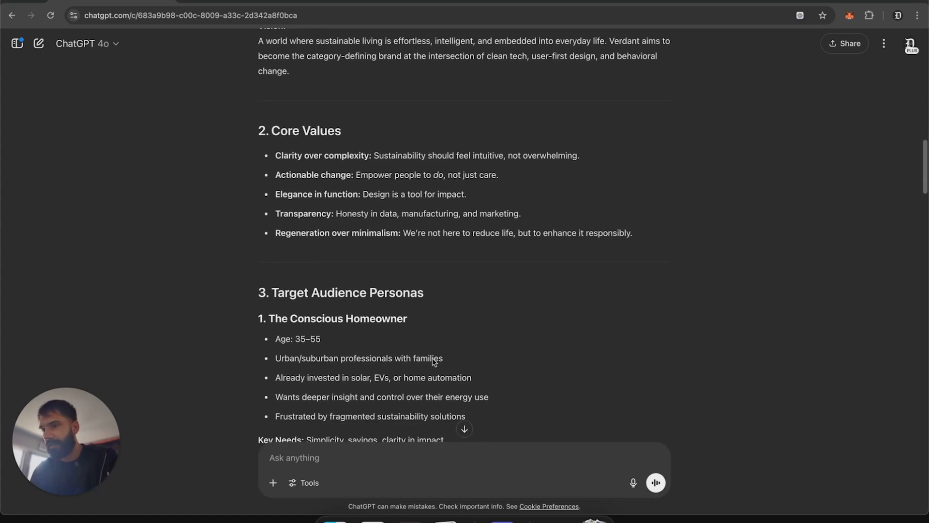
scroll(433, 359, "down", 5)
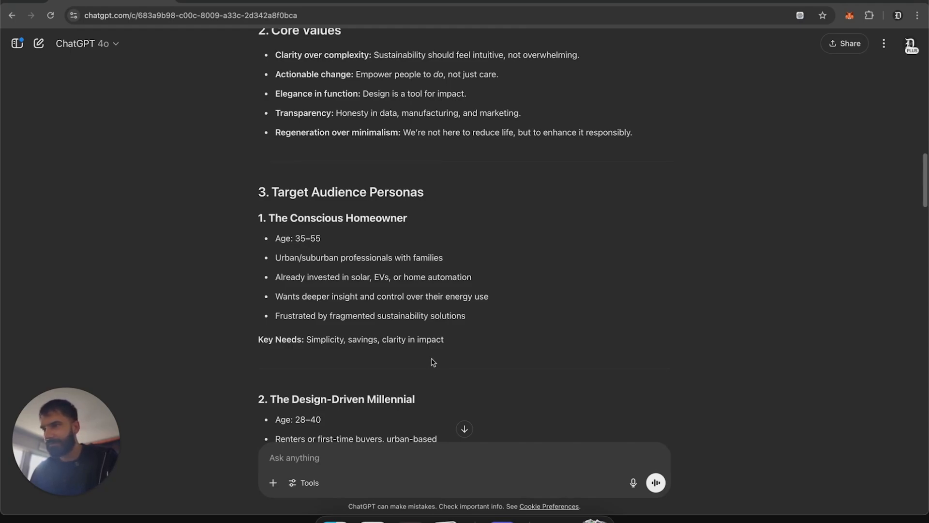
scroll(433, 362, "down", 1)
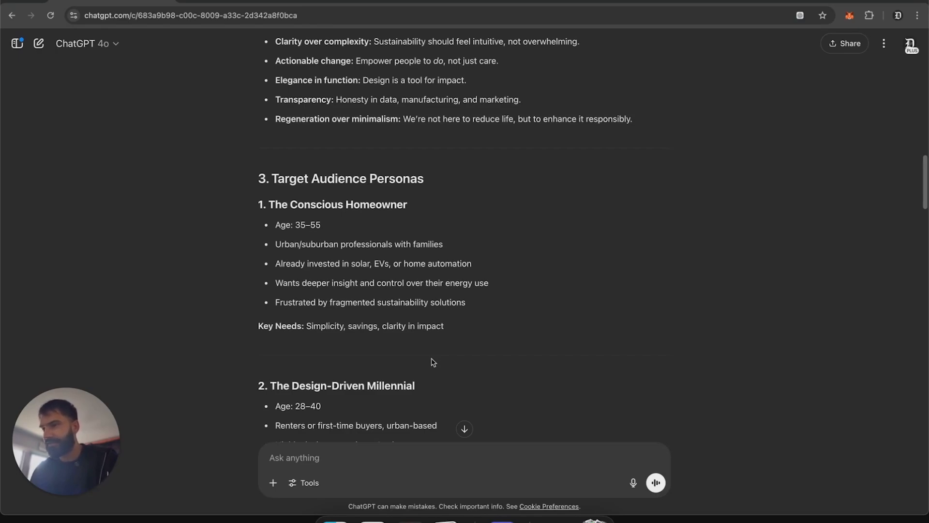
scroll(434, 362, "down", 1)
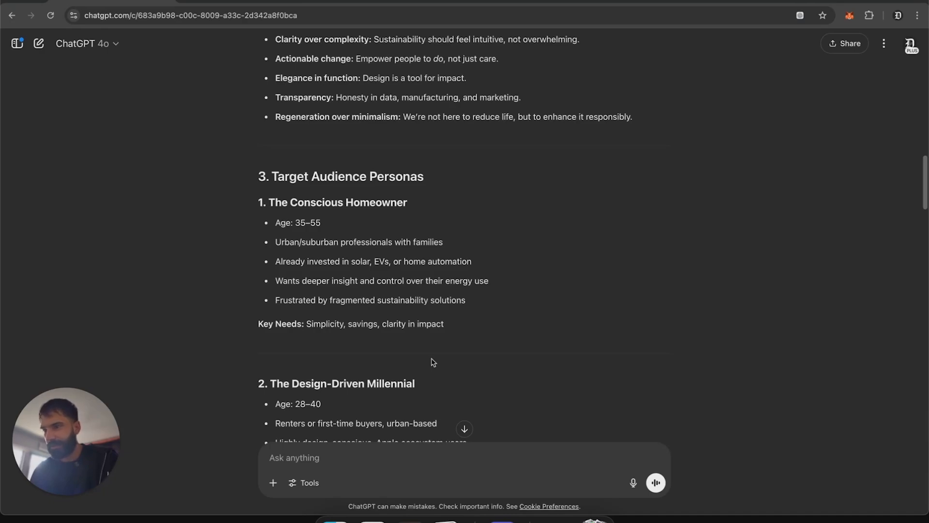
scroll(433, 362, "down", 1)
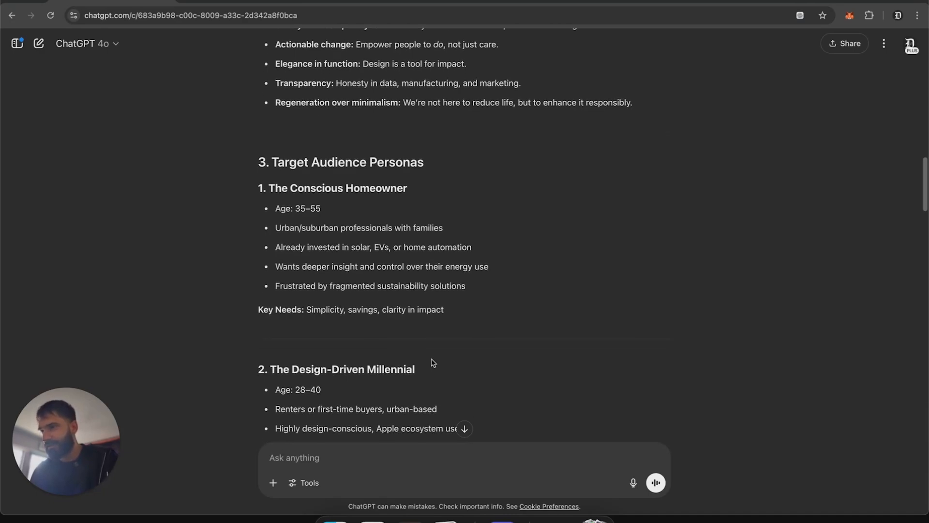
scroll(433, 362, "down", 2)
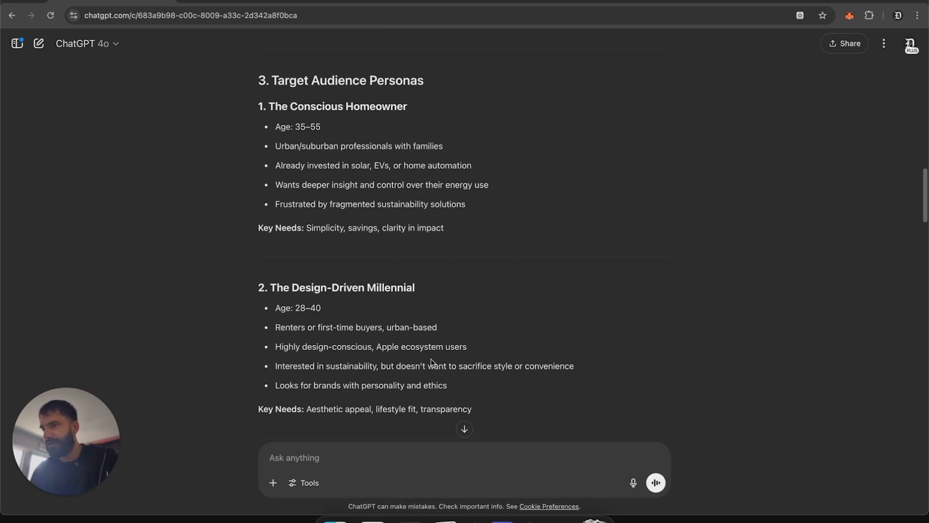
scroll(433, 362, "down", 2)
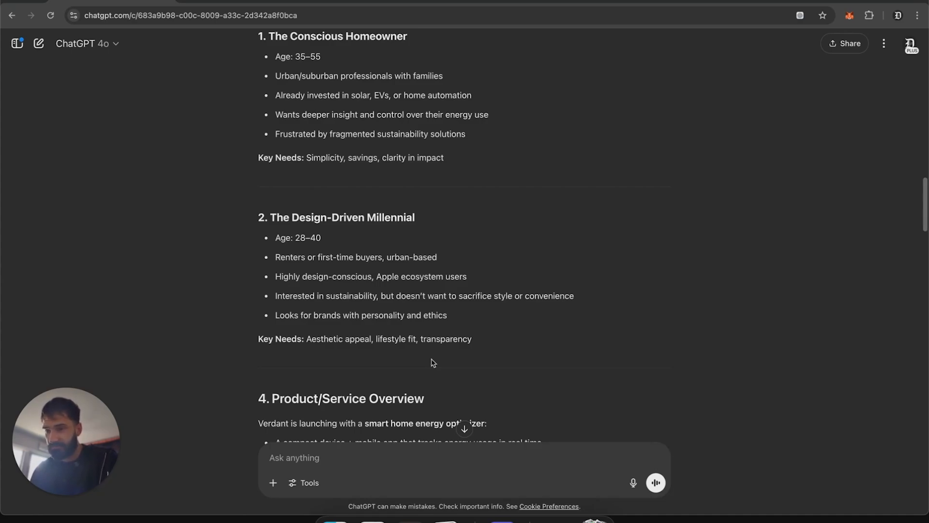
scroll(433, 363, "down", 1)
scroll(433, 363, "down", 2)
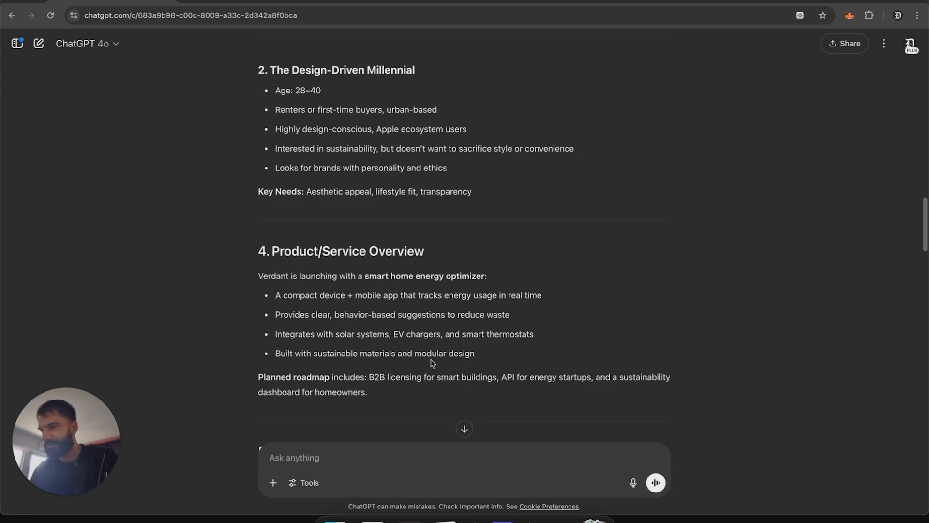
Step: Read the product overview, tone of voice and visual direction sections of the brief
left_click_drag(492, 354, 250, 274)
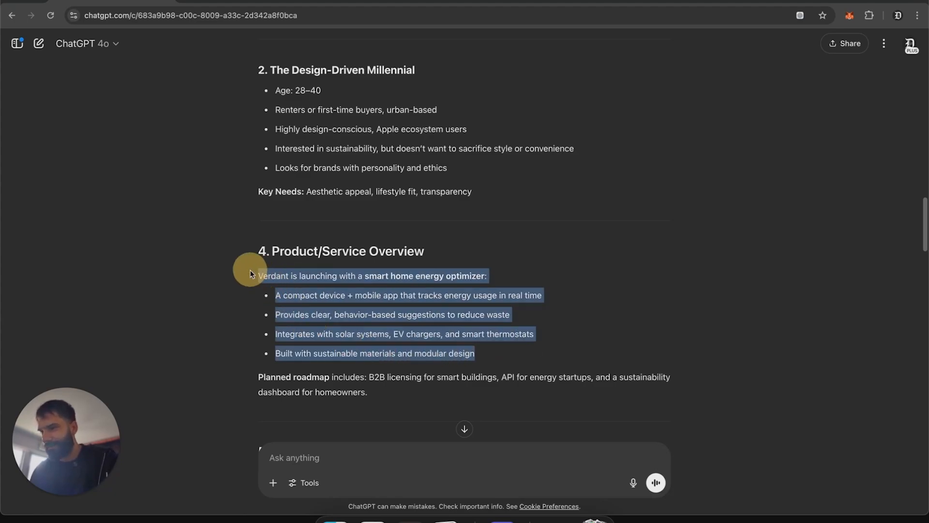
scroll(709, 367, "down", 2)
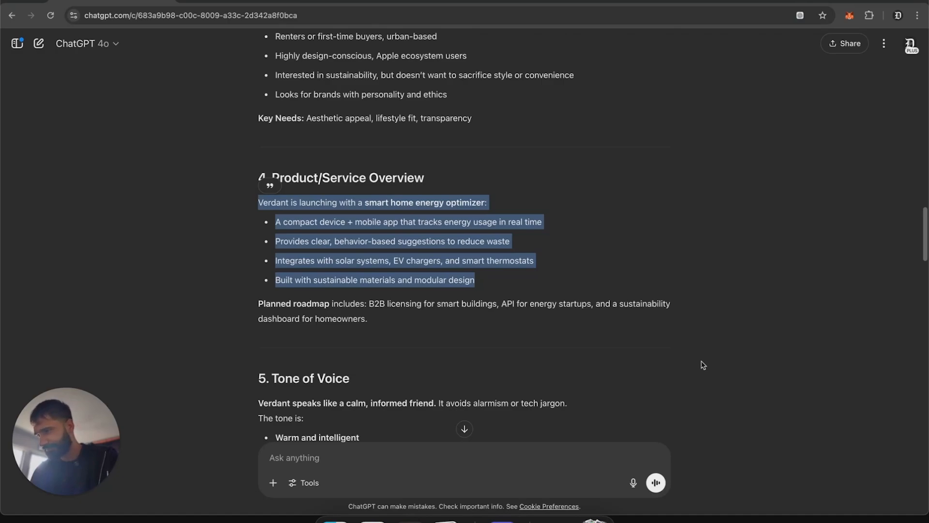
scroll(702, 361, "down", 2)
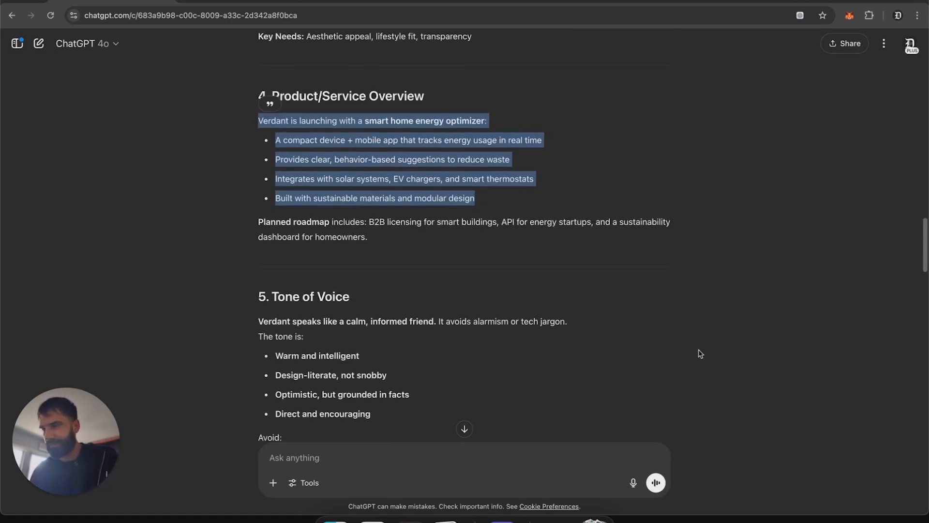
scroll(699, 354, "down", 3)
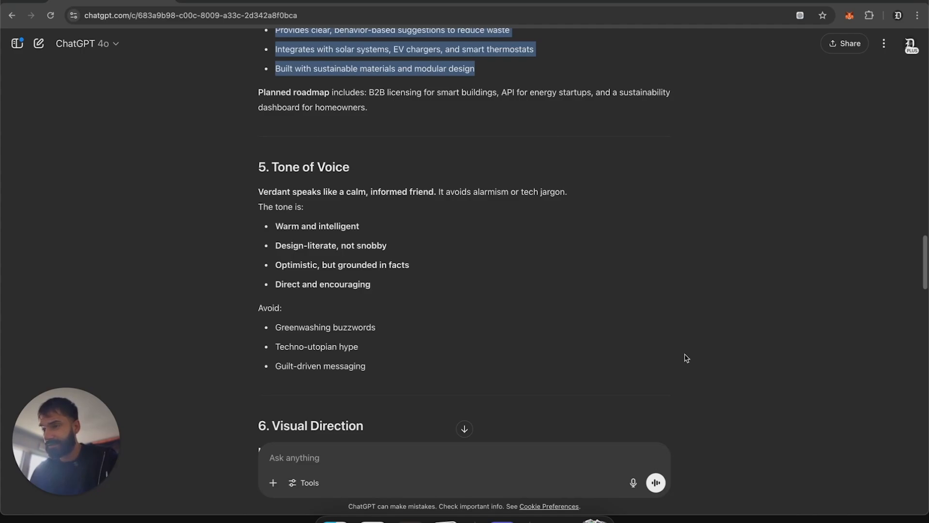
scroll(687, 359, "down", 2)
scroll(686, 358, "down", 2)
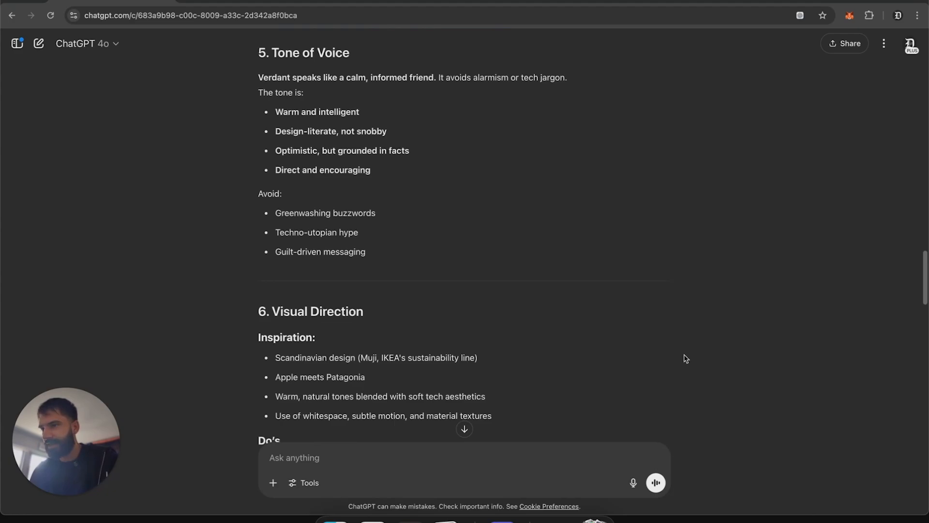
scroll(686, 359, "down", 3)
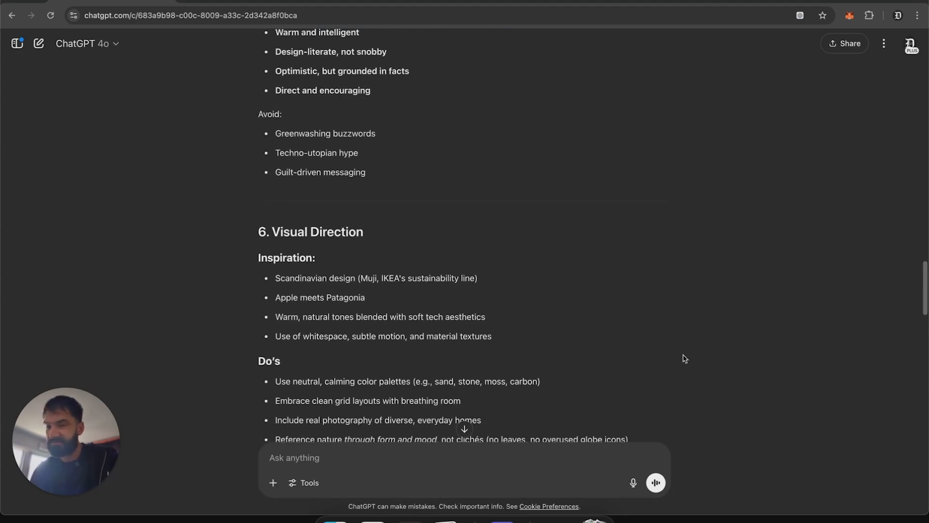
scroll(685, 359, "down", 1)
scroll(684, 358, "down", 2)
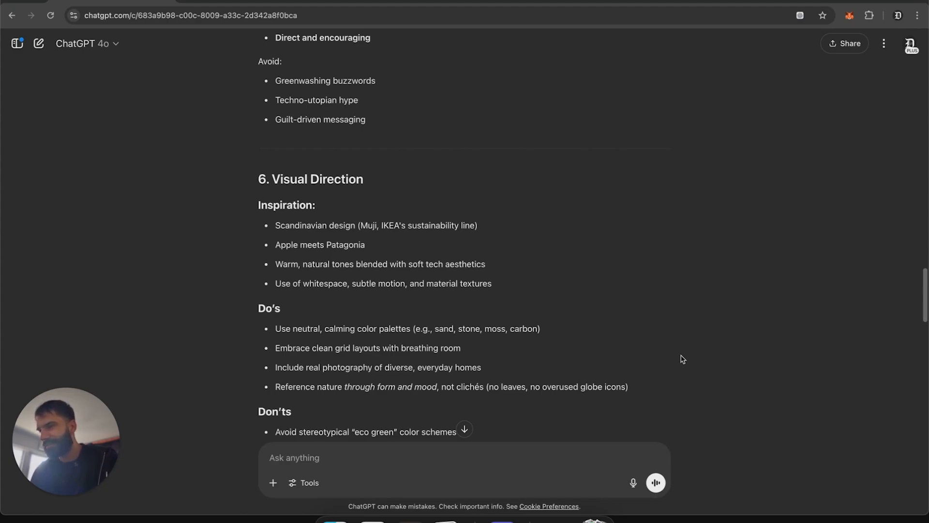
scroll(683, 358, "down", 3)
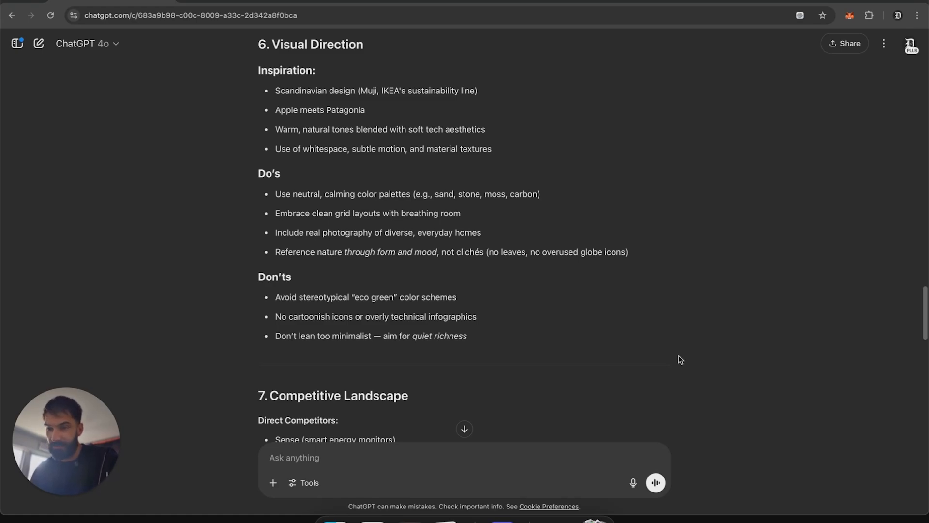
scroll(681, 360, "down", 2)
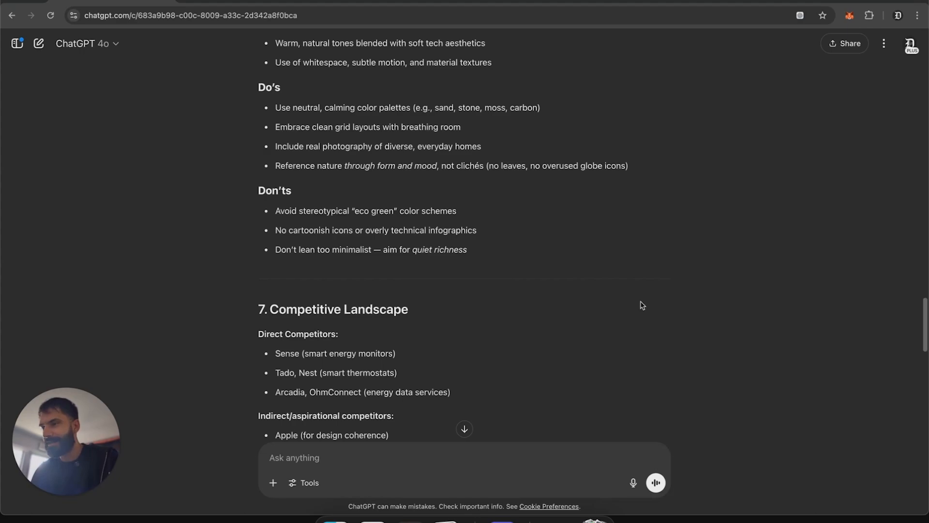
scroll(642, 305, "down", 2)
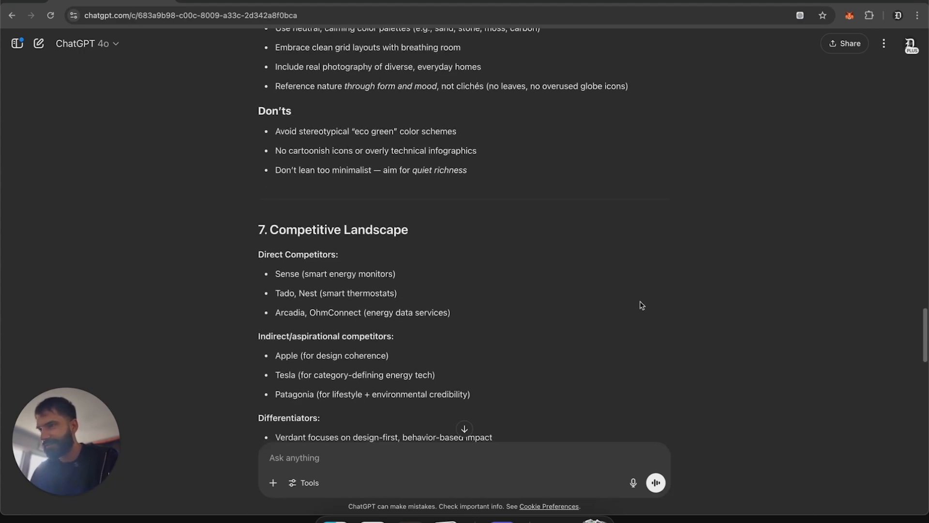
scroll(642, 305, "down", 1)
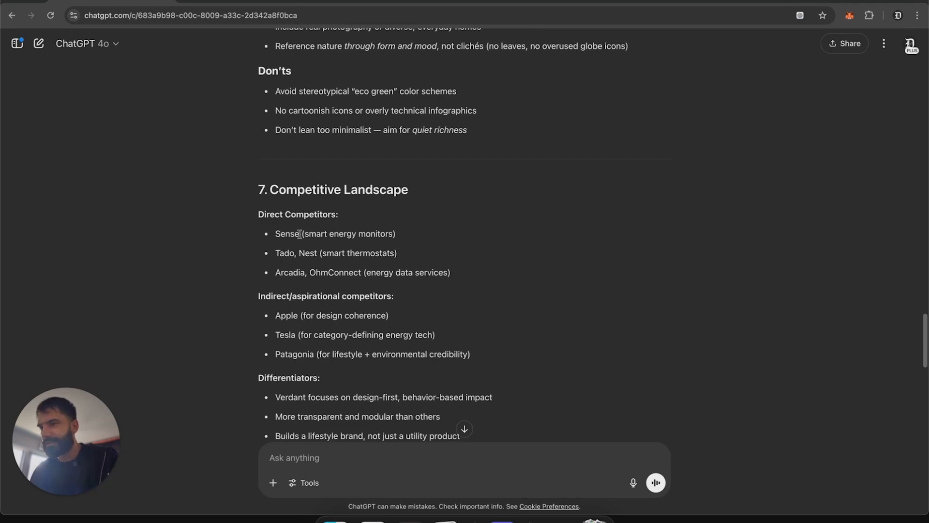
Step: Examine the competitive landscape section, highlighting the competitor names
left_click_drag(259, 189, 505, 313)
left_click(536, 276)
scroll(532, 280, "down", 2)
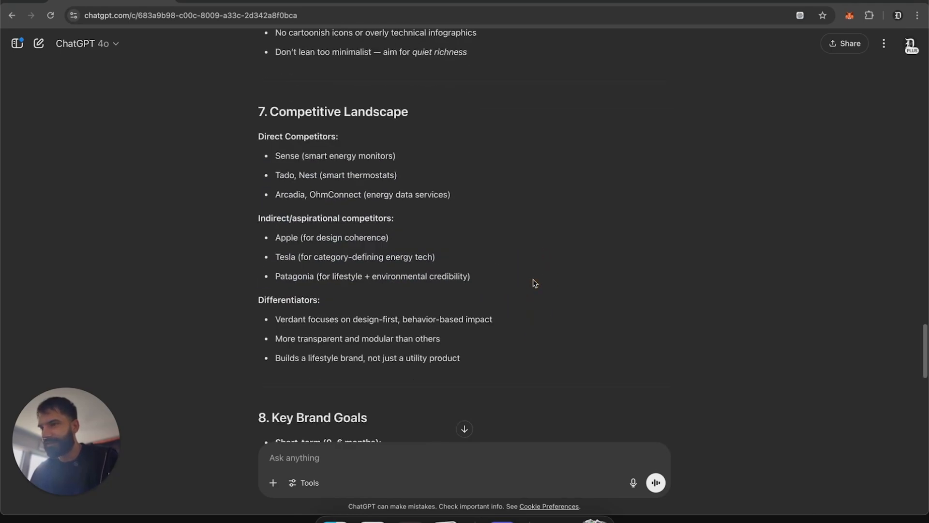
double_click(286, 145)
double_click(284, 167)
left_click(593, 279)
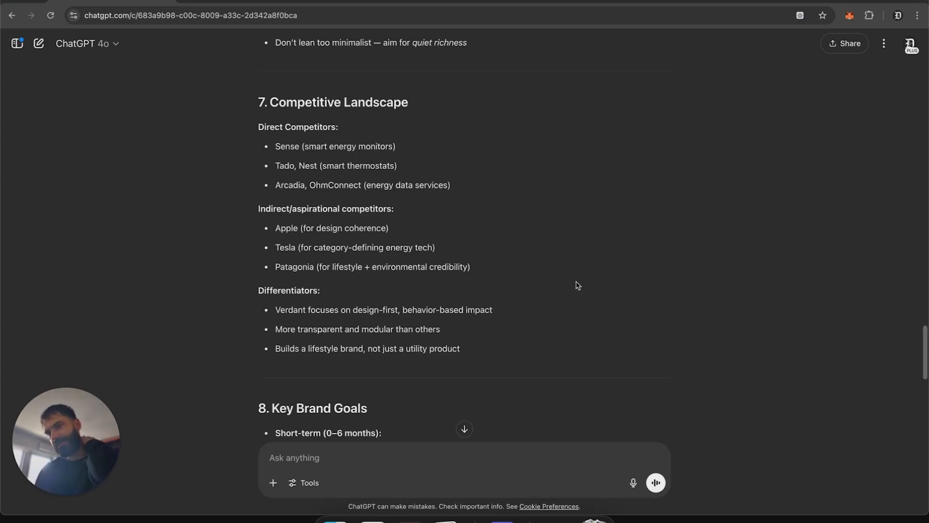
Step: Read through the key brand goals and strategic constraints sections, highlighting each section's text
scroll(574, 286, "down", 2)
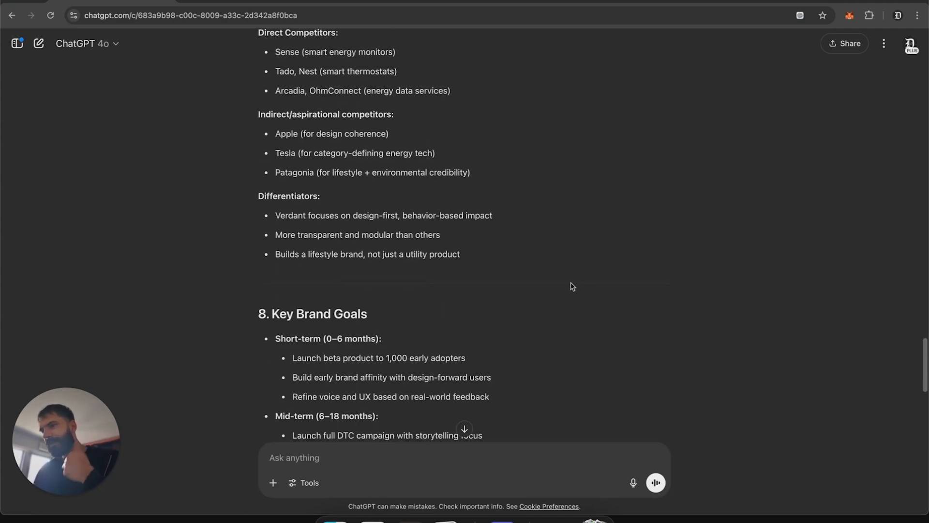
scroll(569, 286, "down", 2)
scroll(566, 285, "down", 2)
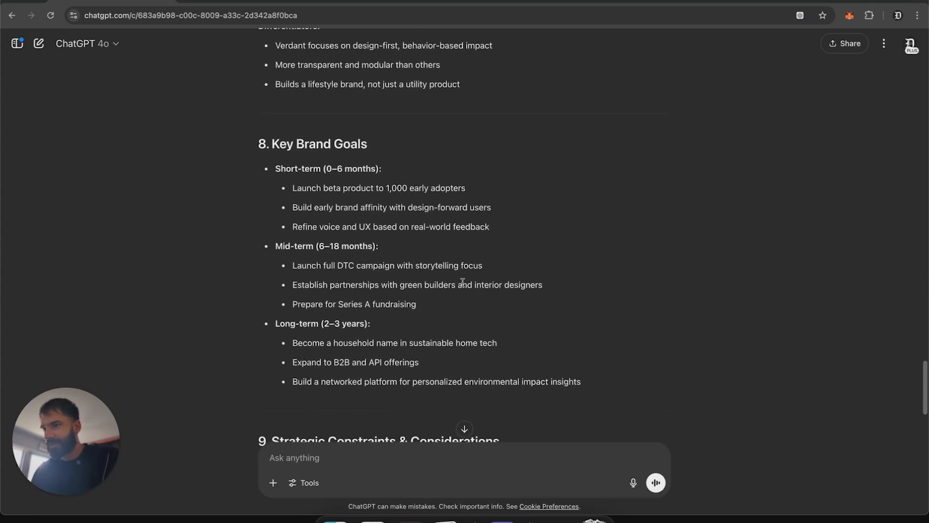
left_click_drag(609, 390, 248, 143)
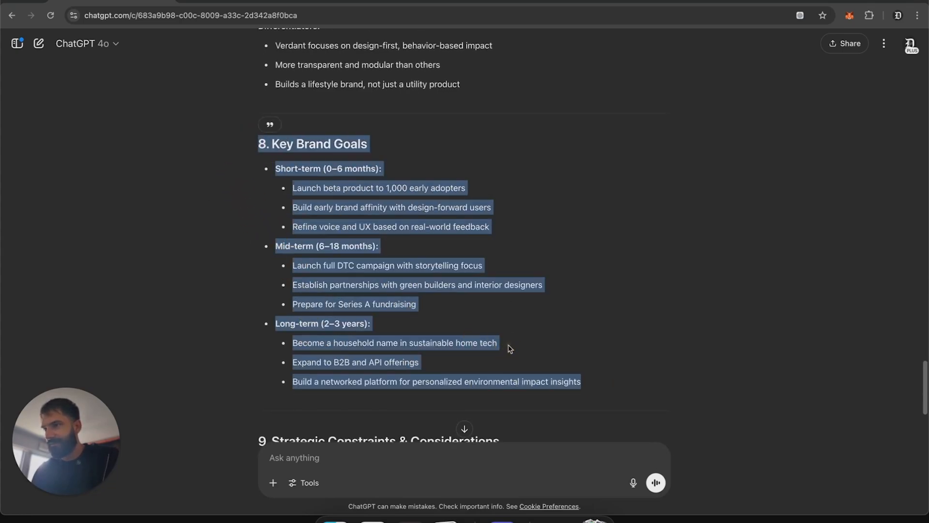
scroll(516, 341, "down", 1)
scroll(514, 339, "down", 5)
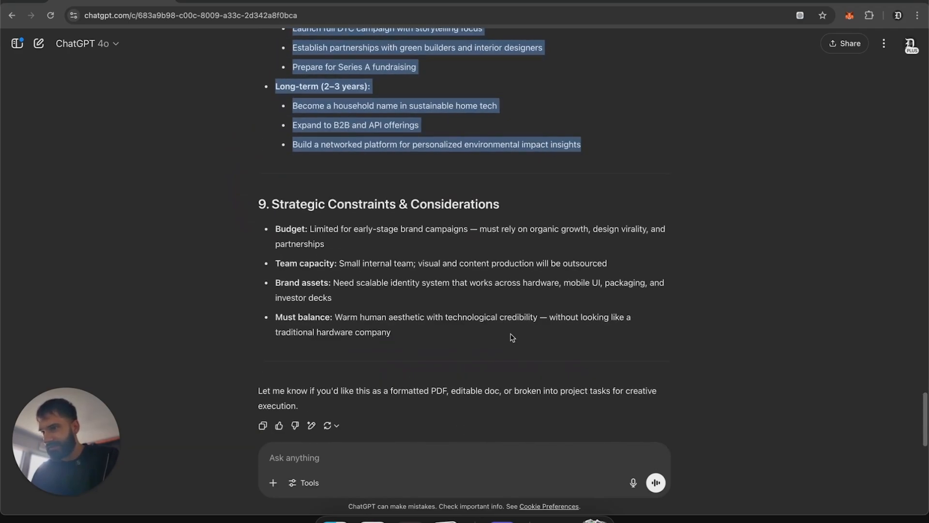
left_click_drag(161, 201, 693, 365)
left_click(691, 363)
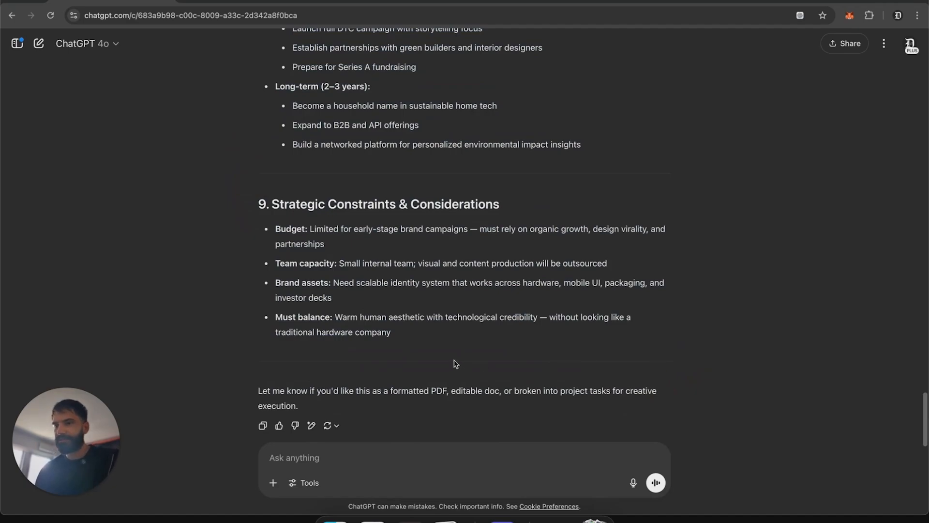
Step: Copy the Product/Service Overview section and paste it into the message box
scroll(462, 363, "up", 8)
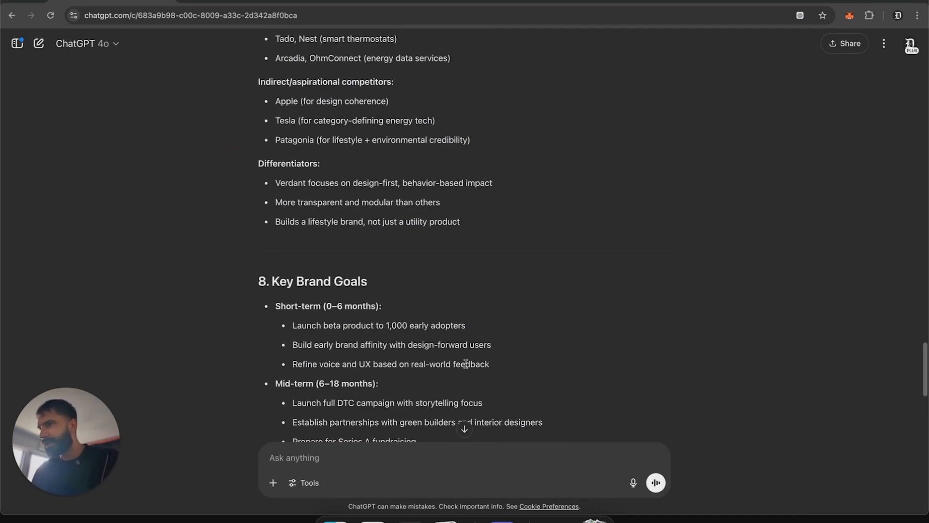
scroll(466, 364, "up", 11)
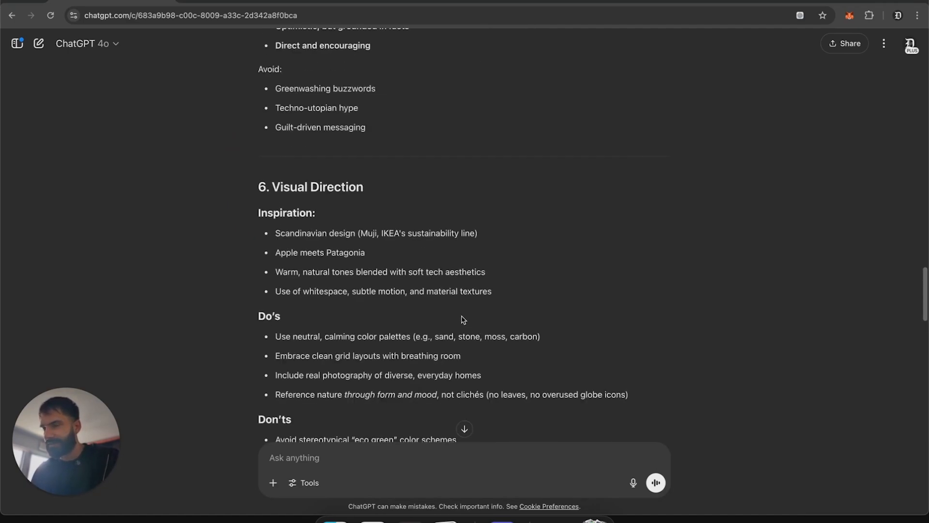
scroll(463, 320, "up", 12)
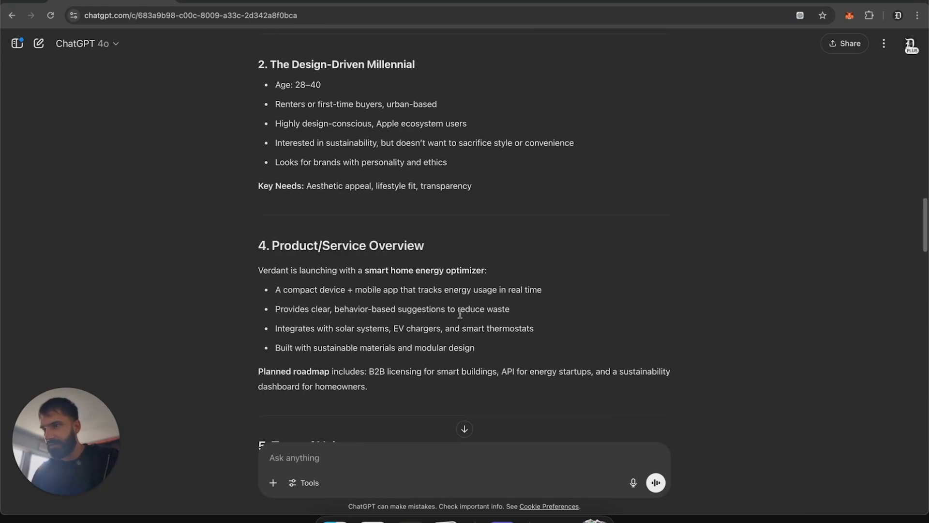
scroll(460, 314, "down", 7)
scroll(460, 315, "up", 4)
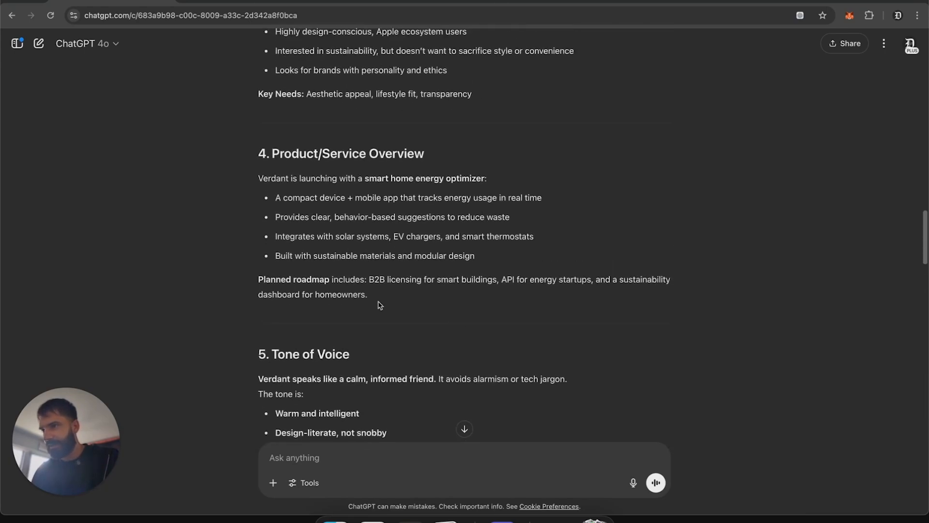
left_click_drag(380, 305, 224, 156)
key("super+c")
left_click(469, 475)
key("super+v")
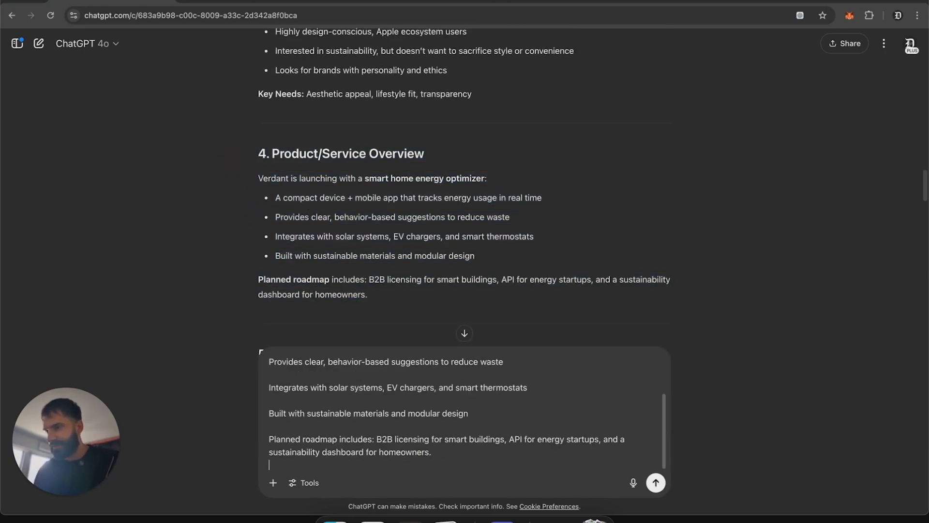
Step: Add a note below the pasted overview saying the product feels vague and asking for a focused smart-home, eco-friendly MVP, then send it
key("shift+Return")
type("--")
key("shift+Return")
key("shift+Return")
type("alth")
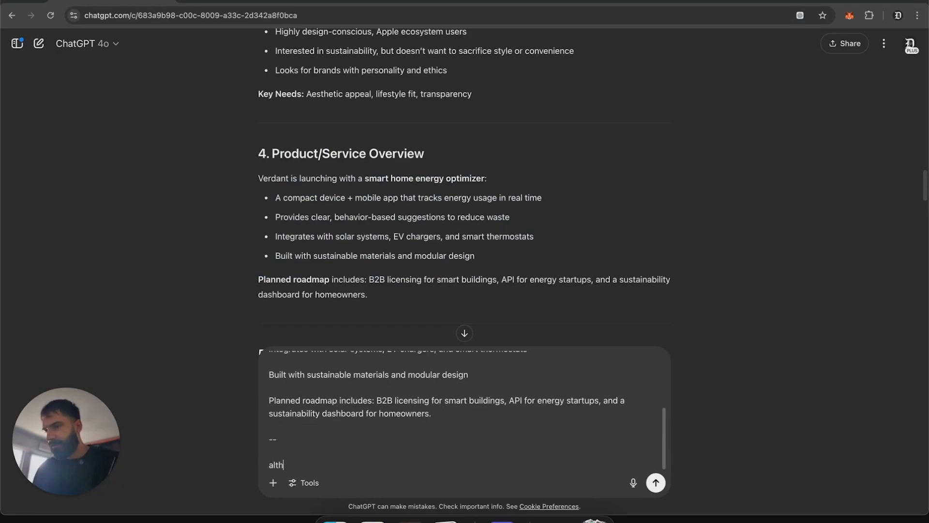
type("ough th")
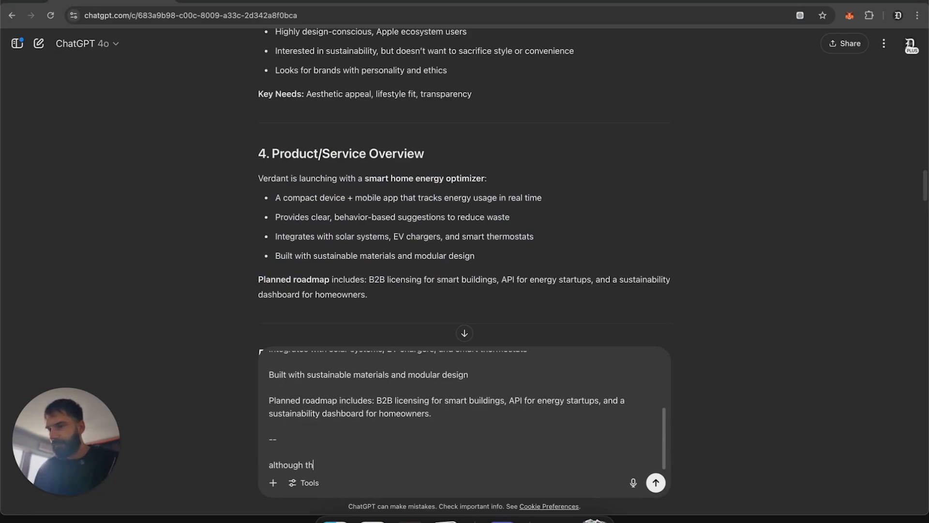
type("e above sounds nice, ")
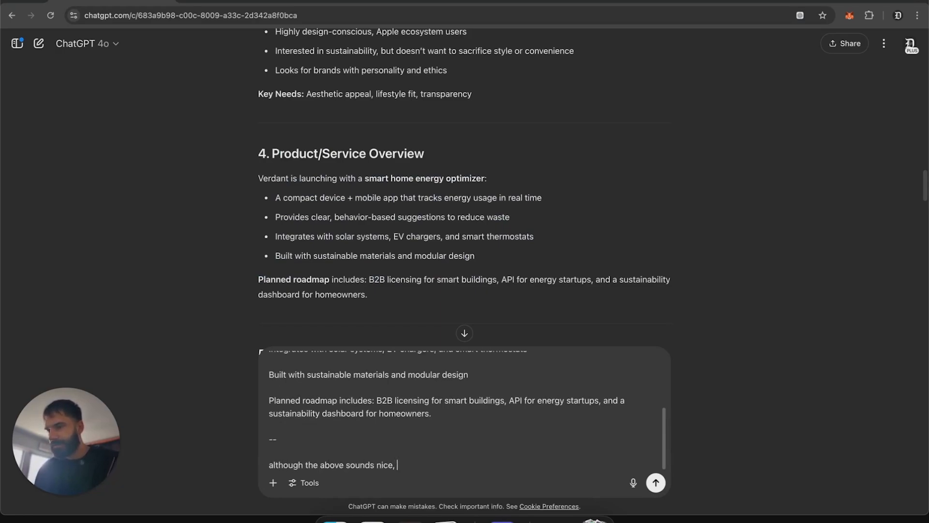
type("it feels like it'")
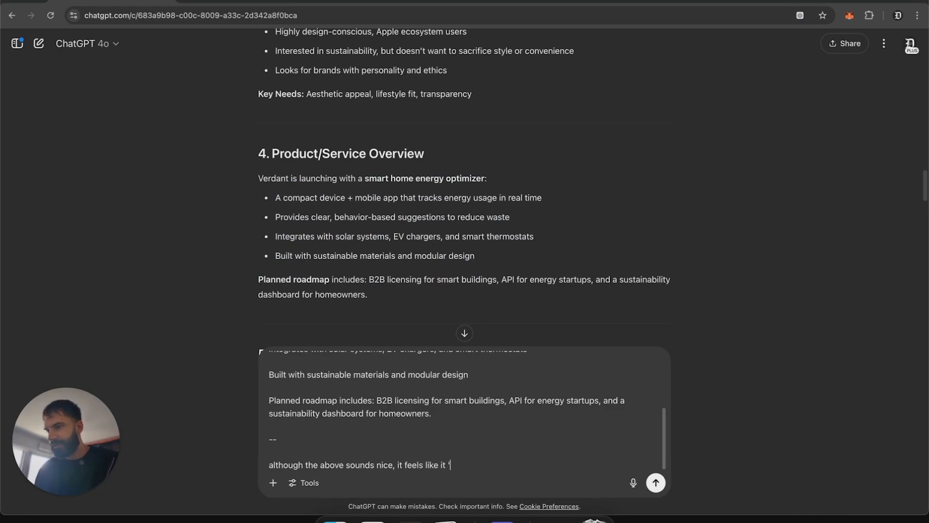
type("s a very vgue")
key("BackSpace")
key("BackSpace")
key("BackSpace")
type("ague product that coer")
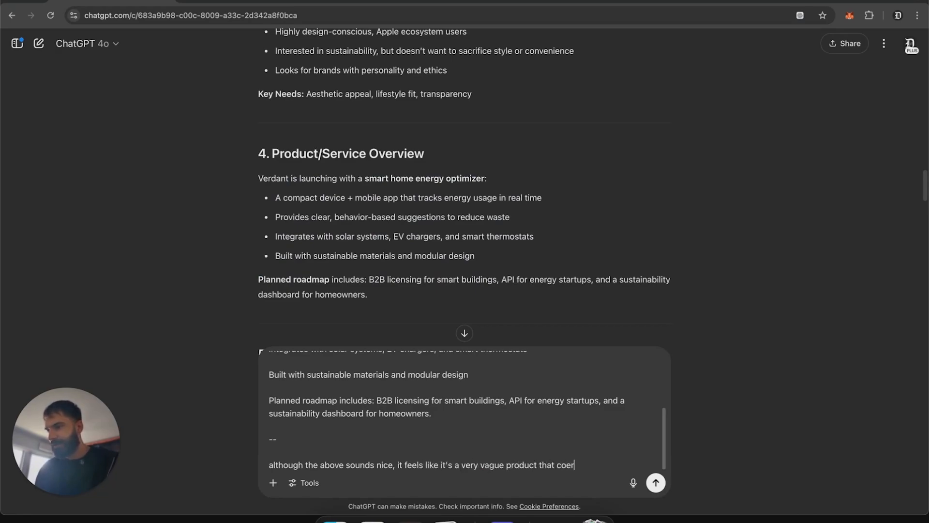
type("s a")
key("BackSpace")
key("BackSpace")
type("vers a lot.")
key("shift+Return")
type("let's ")
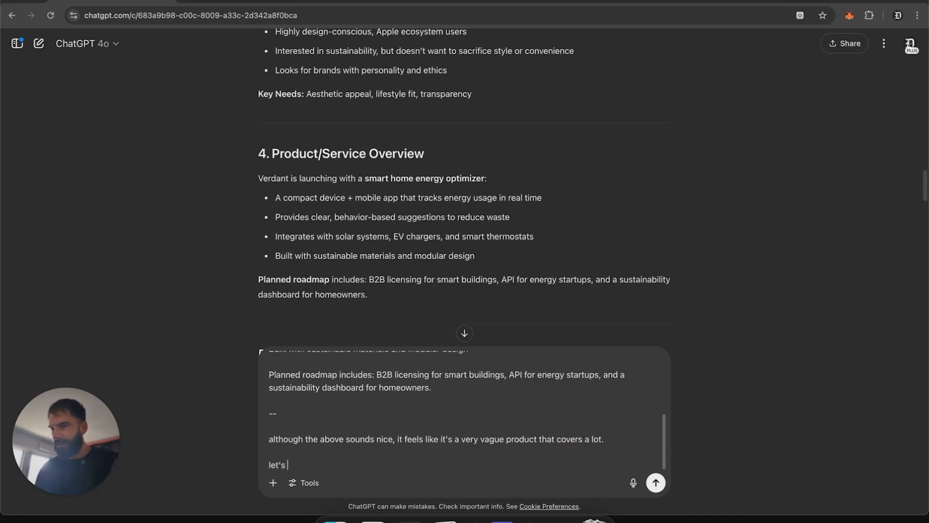
type("aim for a pro")
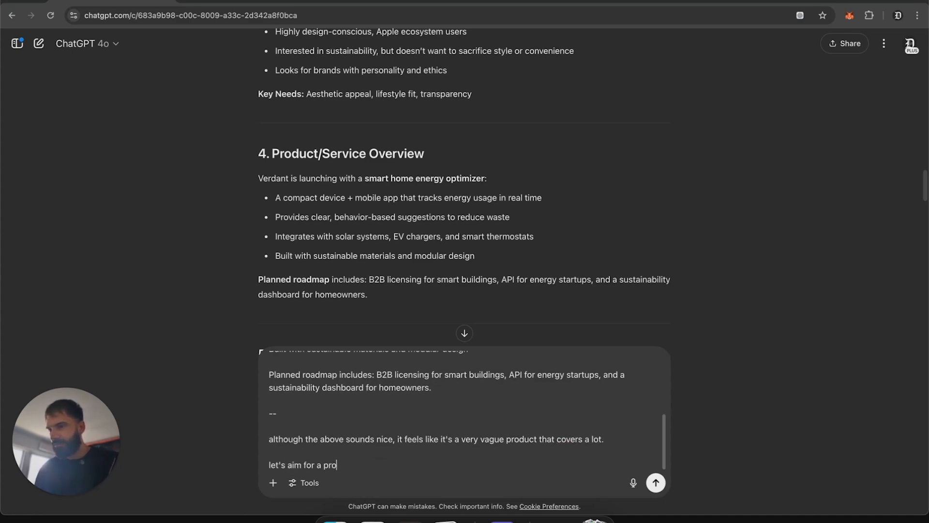
type("duct mvp that is realted")
key("BackSpace")
key("BackSpace")
key("BackSpace")
key("BackSpace")
type("late")
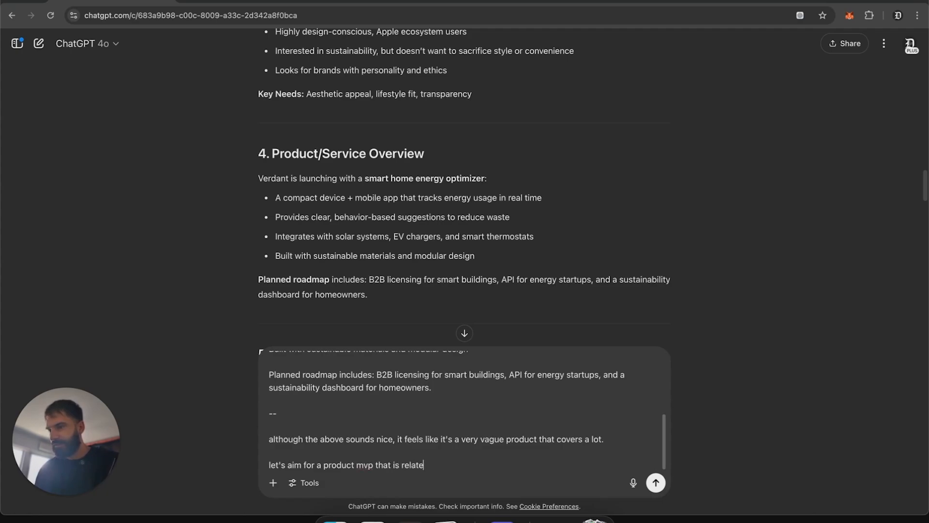
type("d to smart home tech")
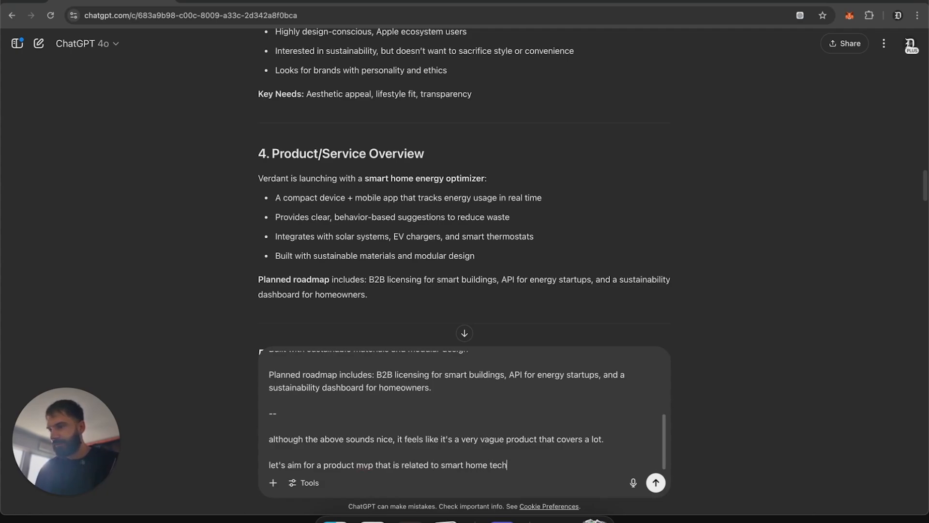
type("nology and eco-friendlin")
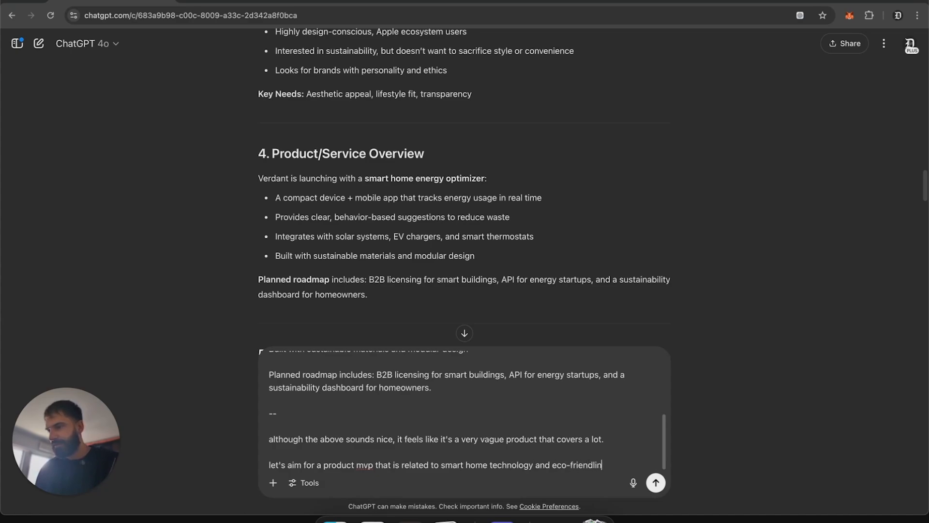
type("ess and let's not")
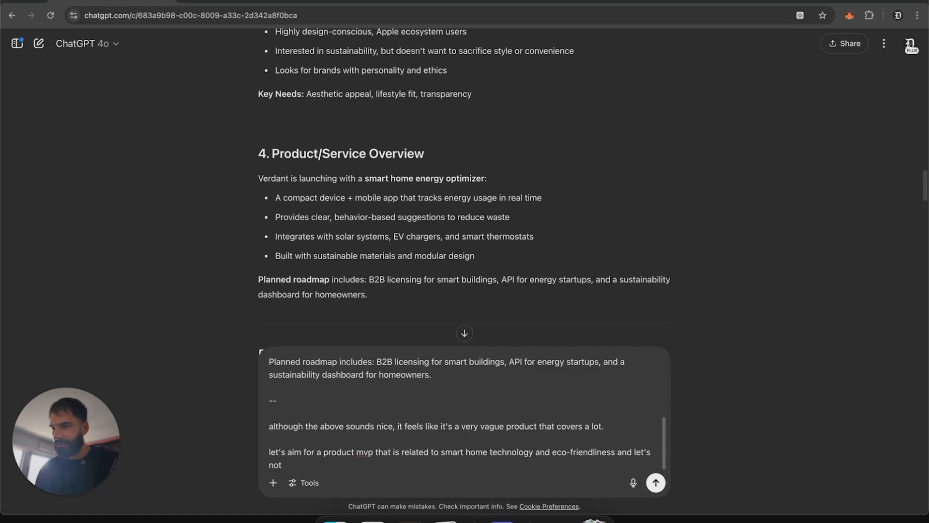
type("generalize it a")
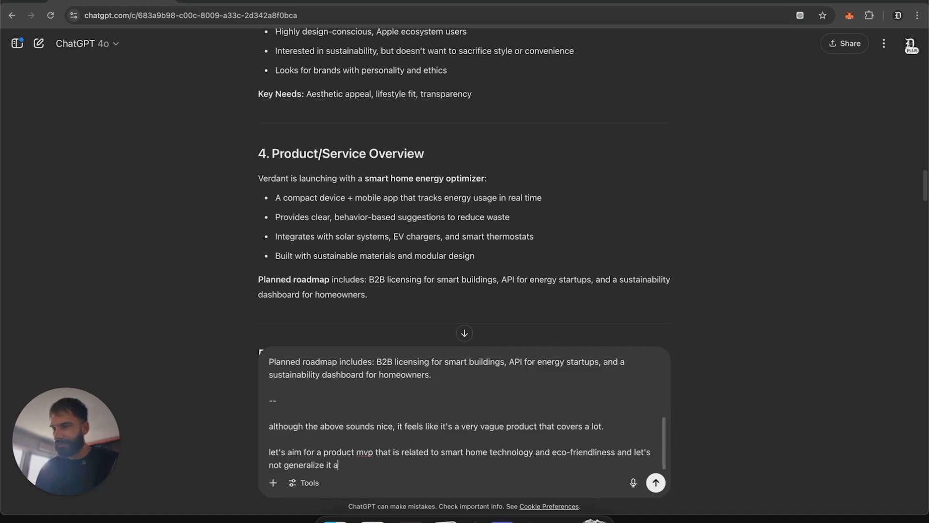
type(" lot")
key("Return")
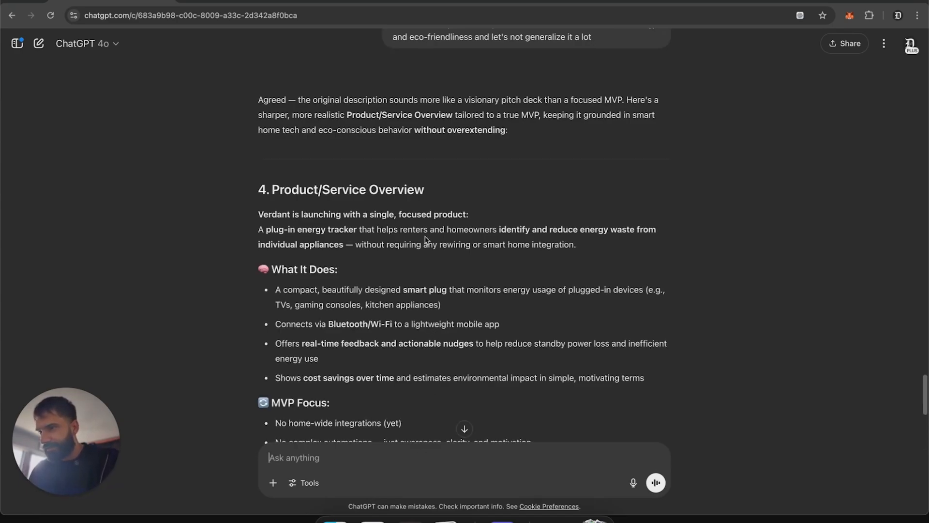
Step: Ask "sure, but how do you connect the tracker to the device ?" as a follow-up about the revised overview
scroll(425, 238, "down", 3)
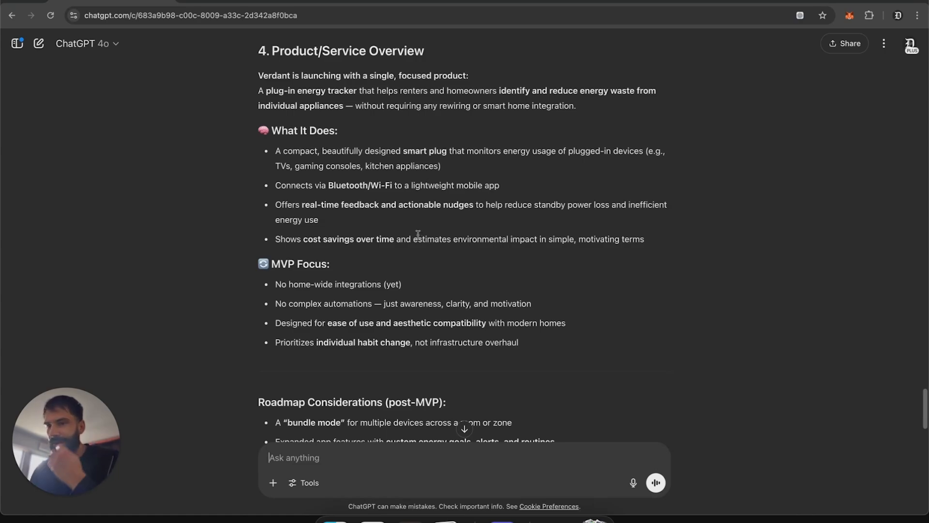
scroll(418, 236, "down", 4)
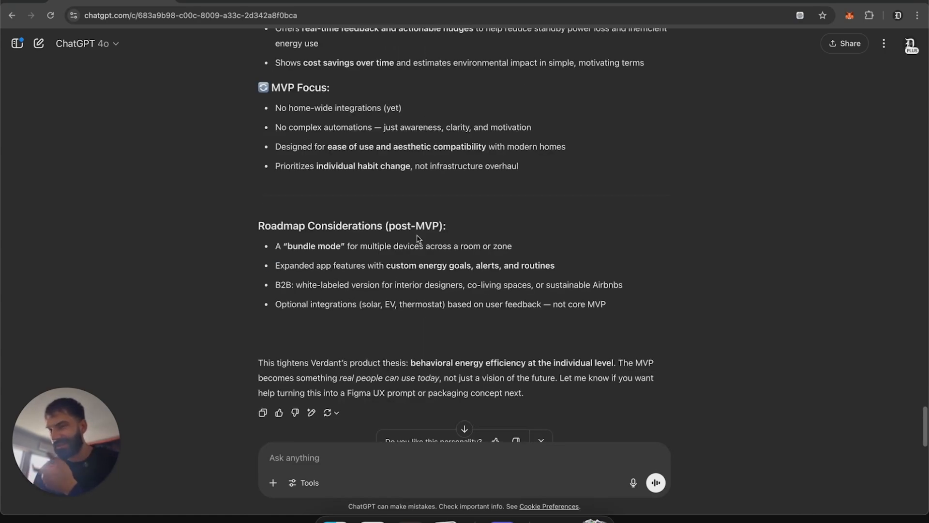
type("sure, b")
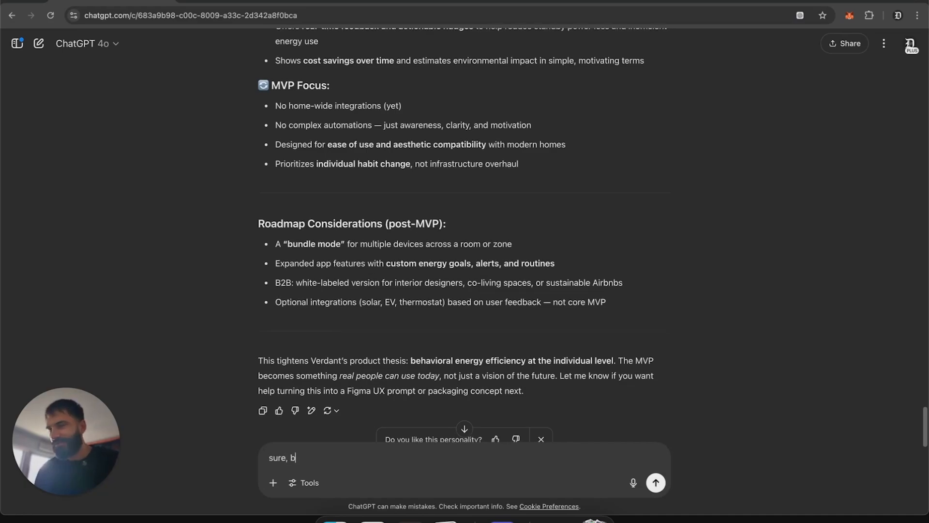
type("ut how do you connect the")
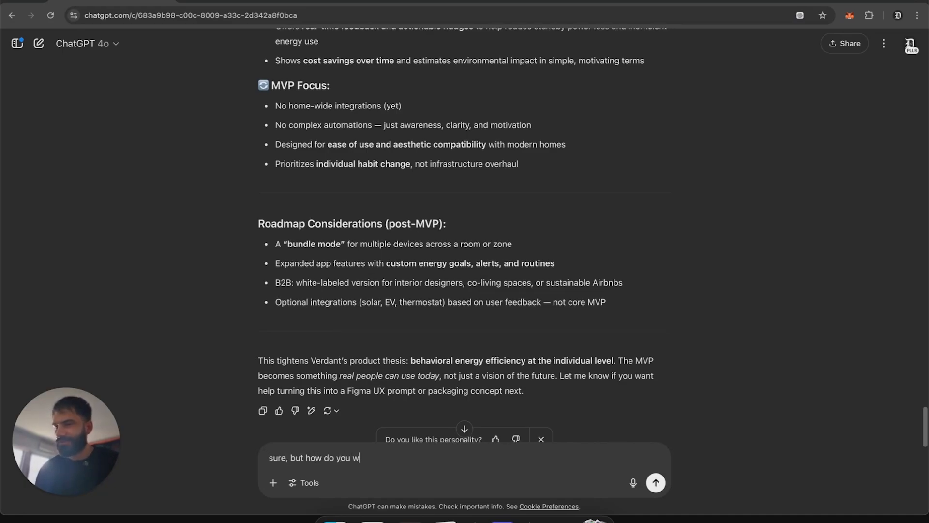
type(" rapsb")
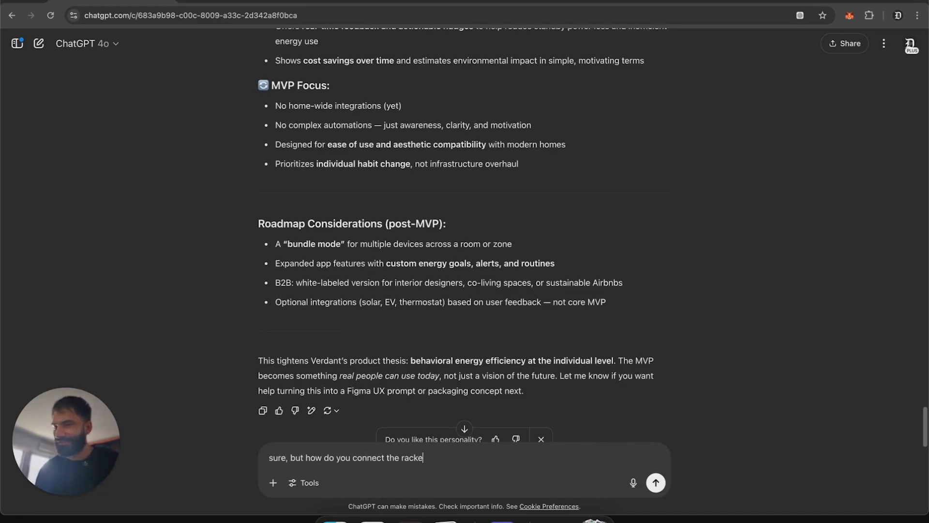
key("BackSpace")
key("BackSpace")
key("BackSpace")
key("BackSpace")
type("racker ")
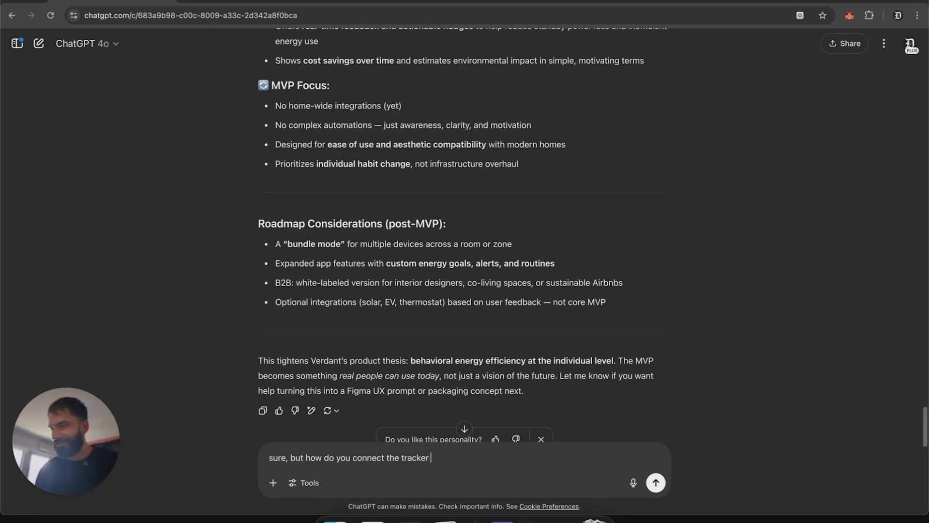
type("to the device")
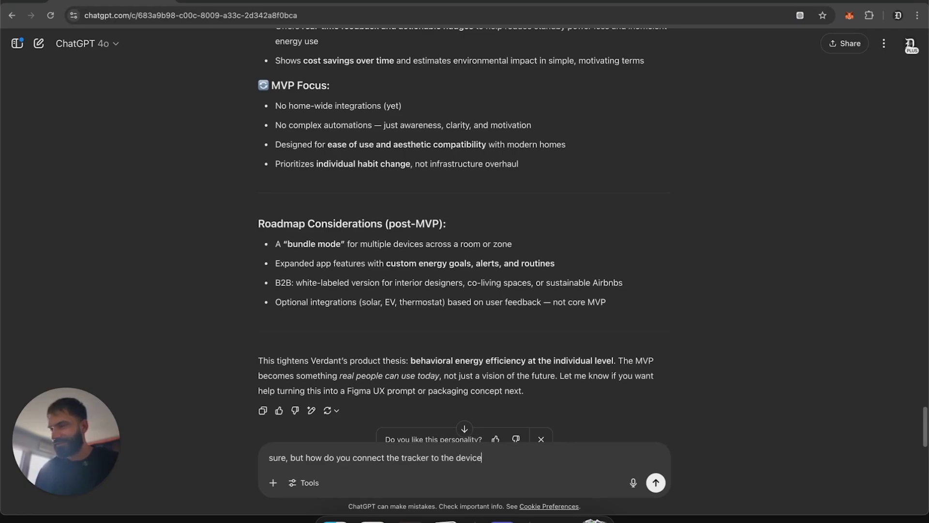
type(" ?")
key("Return")
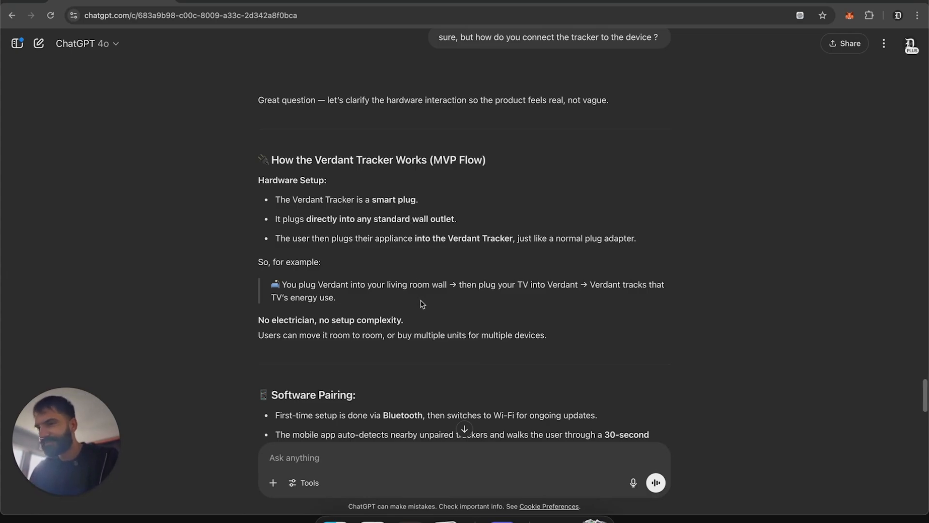
Step: Ask ChatGPT to compile an update of the brand brief after the changes made, keeping it clean, minimal and clear
scroll(422, 304, "down", 2)
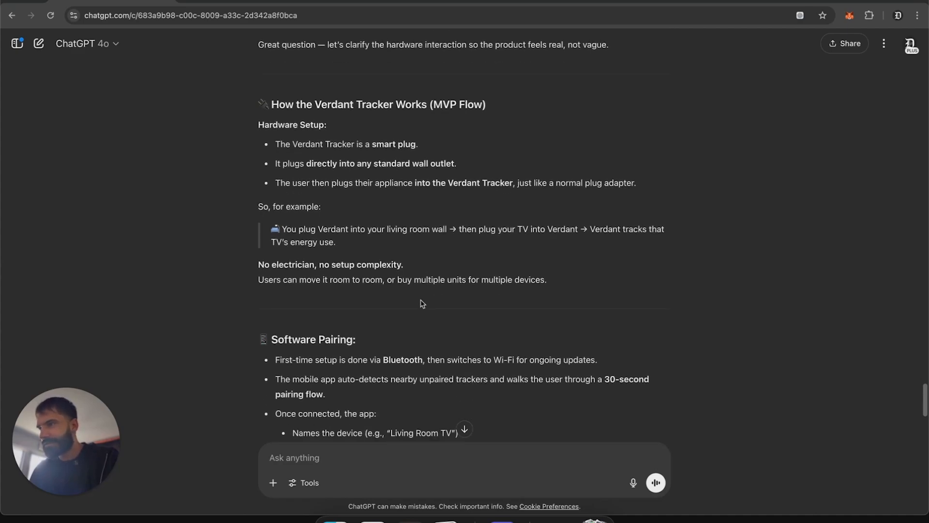
scroll(422, 303, "down", 15)
type("that")
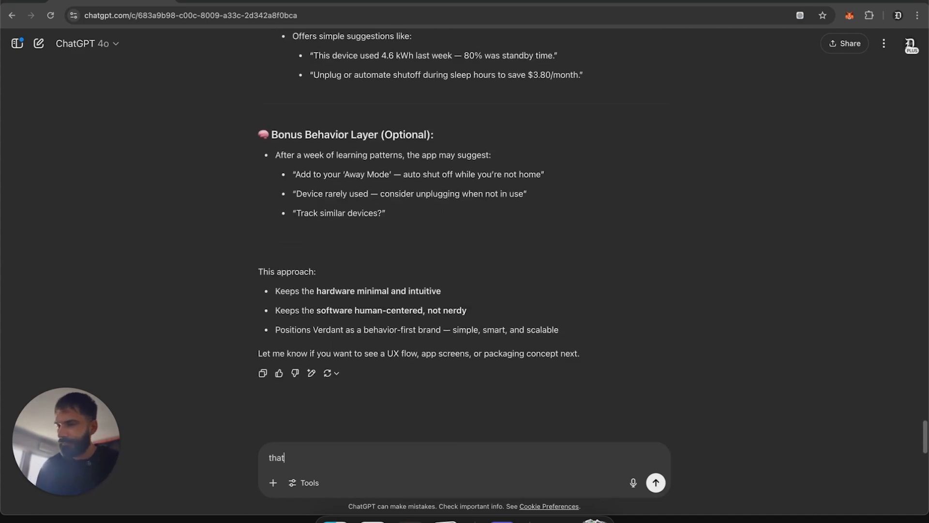
type("'s awesome -")
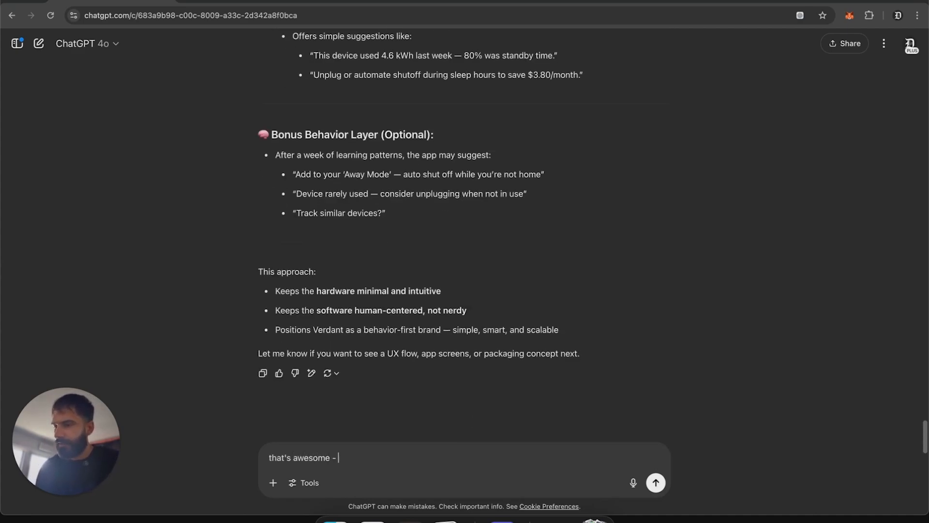
type(" compile an update of ")
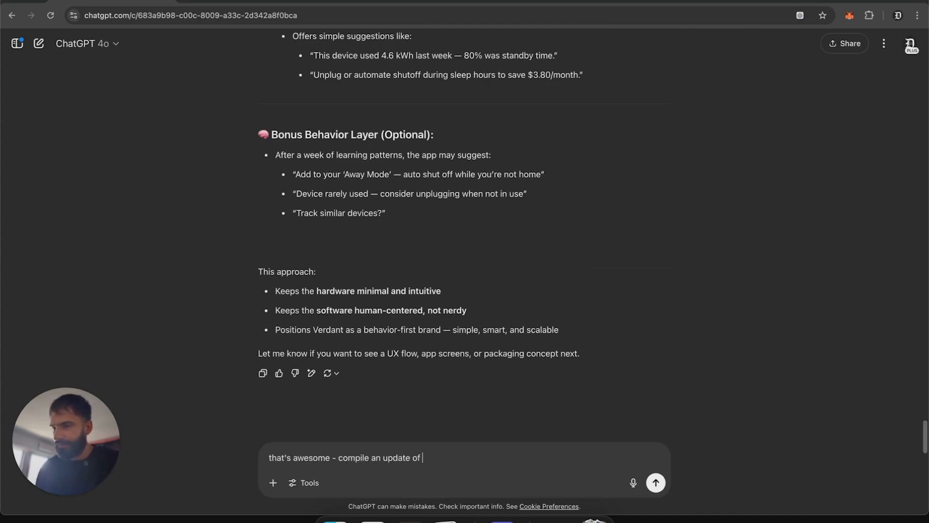
type("our brand brief")
key("BackSpace")
type("brief afte")
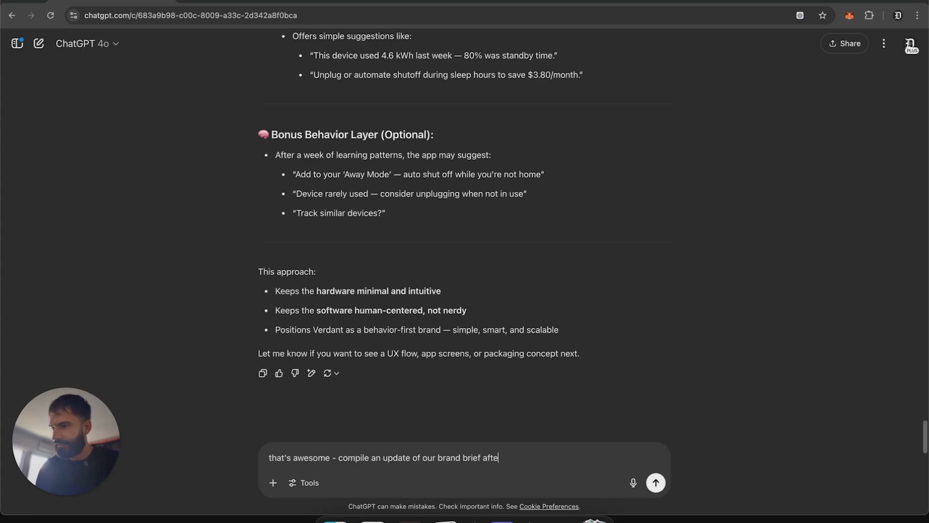
type("r th")
key("BackSpace")
key("BackSpace")
key("BackSpace")
type("the chan")
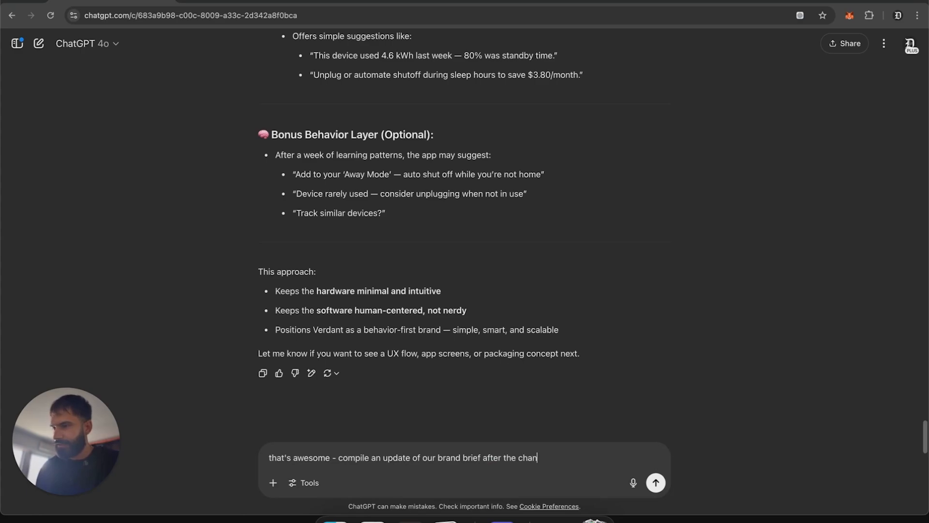
type("ges we've made - keep it clean, mnimal")
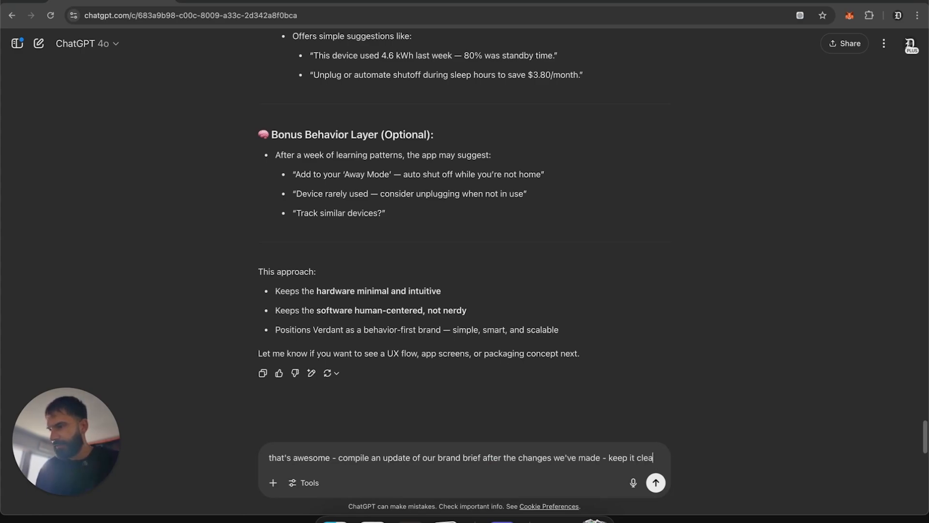
key("BackSpace")
key("BackSpace")
key("BackSpace")
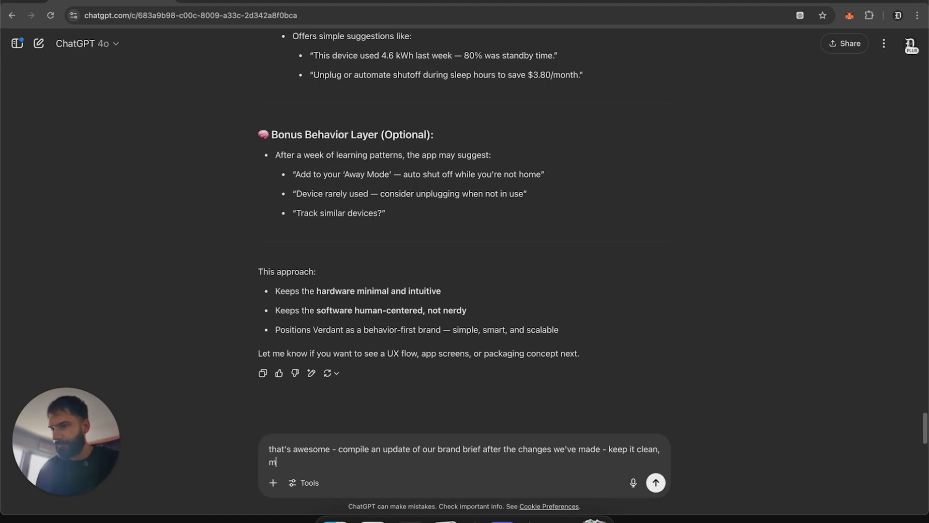
type("iminal and clea")
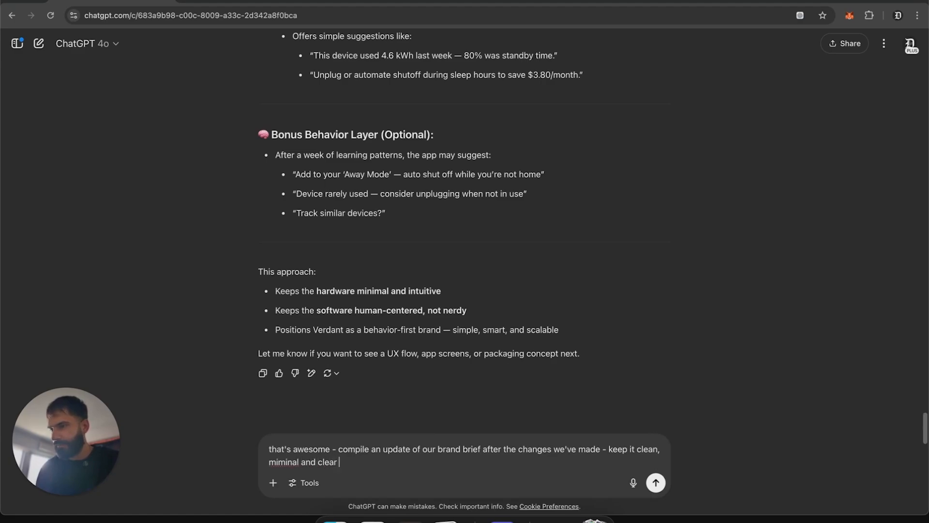
type("r")
Step: Add a new line asking to provide it in JSON and PDF forms, and send the message
key("shift+Return")
key("shift+Return")
type("provid")
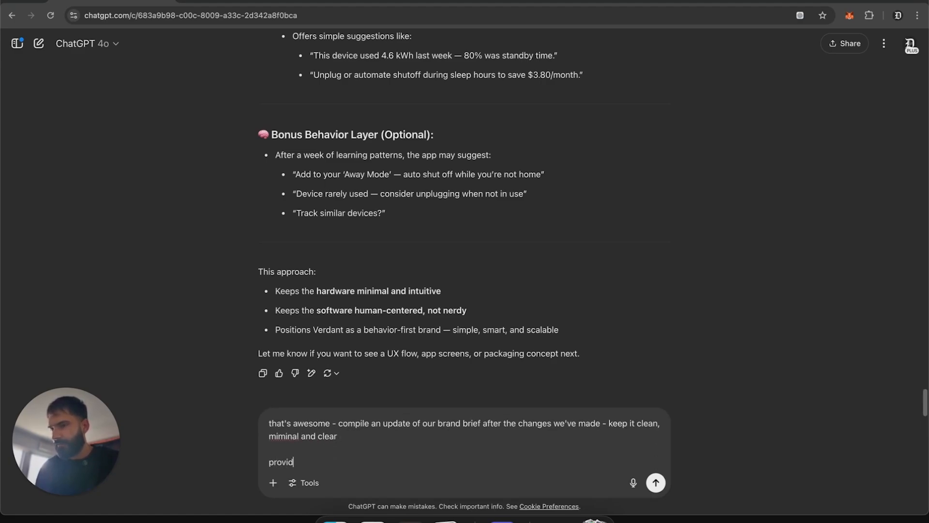
type("e it in JSON and PDF forms")
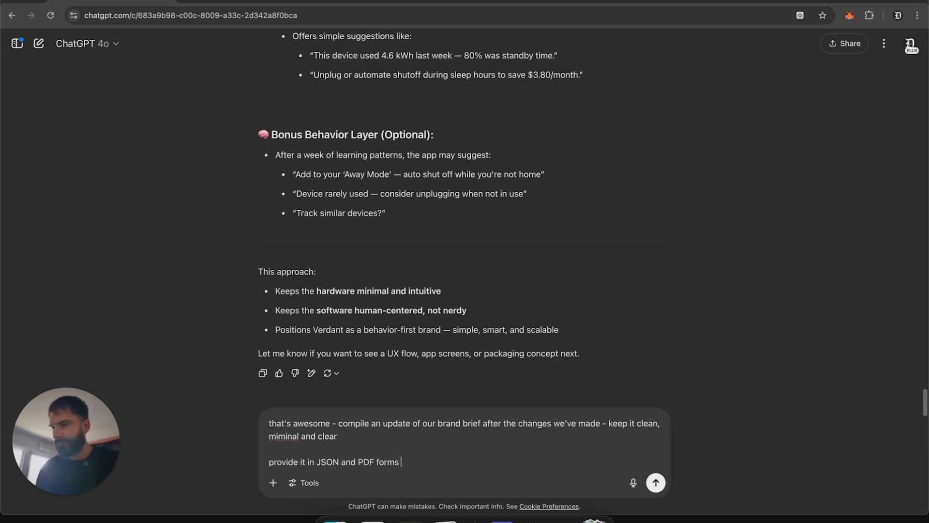
key("Return")
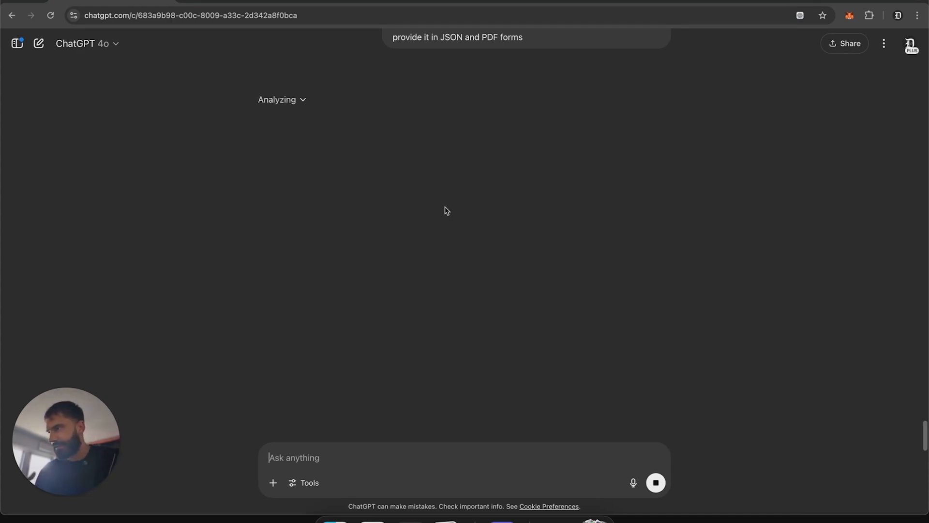
Step: Advance the Gamma presentation to reveal the next points of the Step 1: Brand Brief slide
left_click_drag(66, 462, 861, 430)
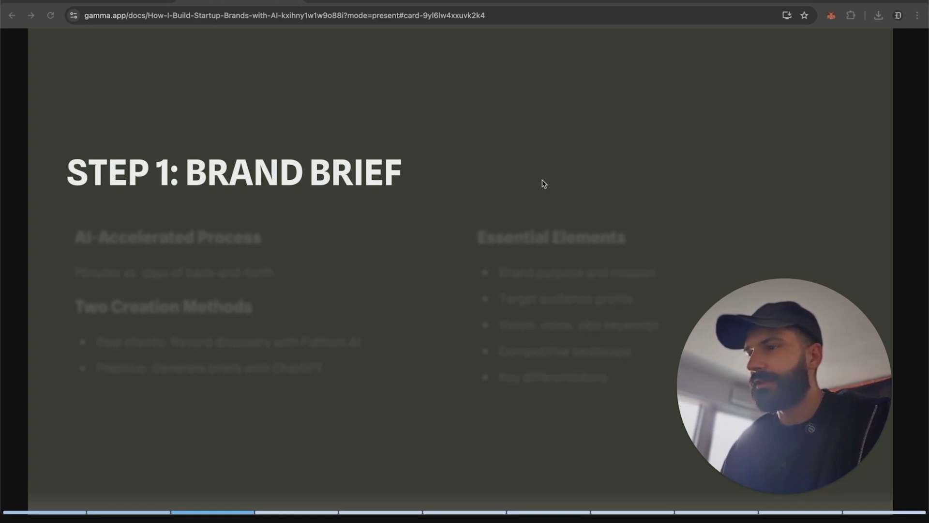
key("Right")
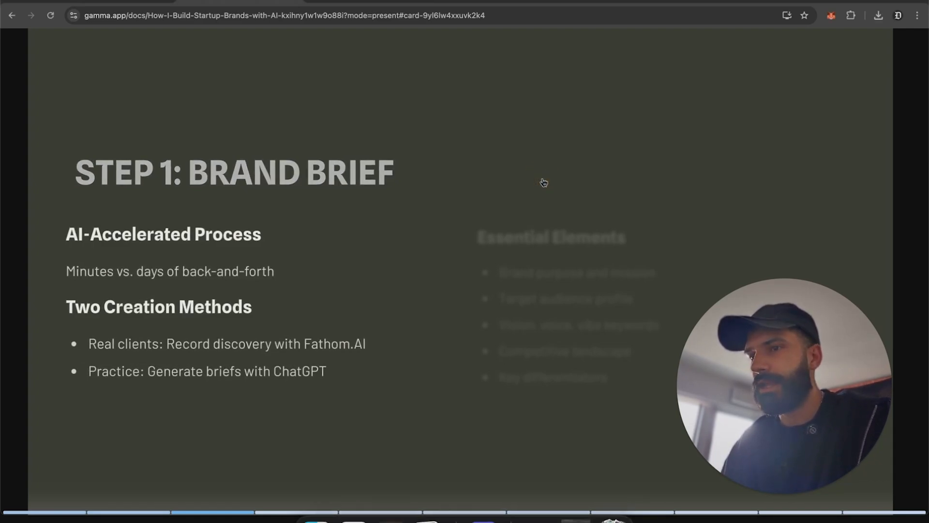
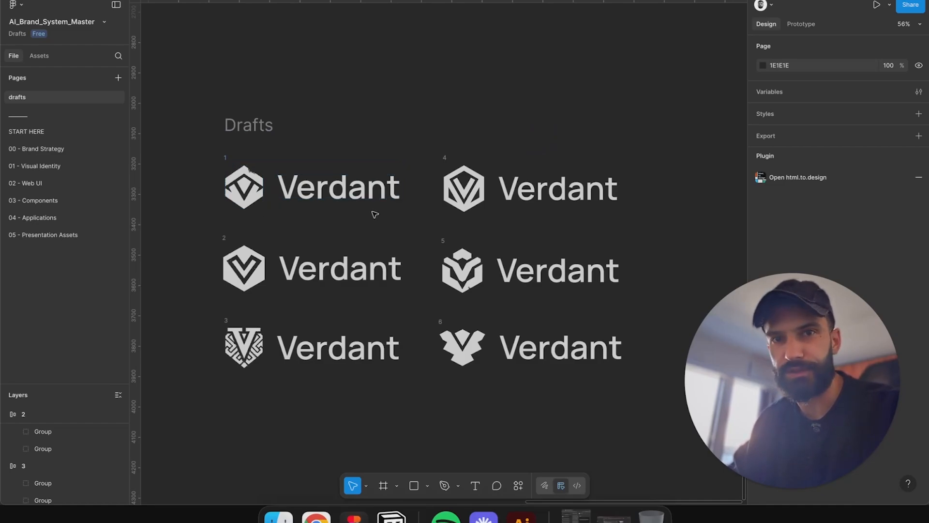
Step: Switch to Illustrator and duplicate the maze-pattern V logo image below the row of logo images
scroll(261, 205, "up", 5)
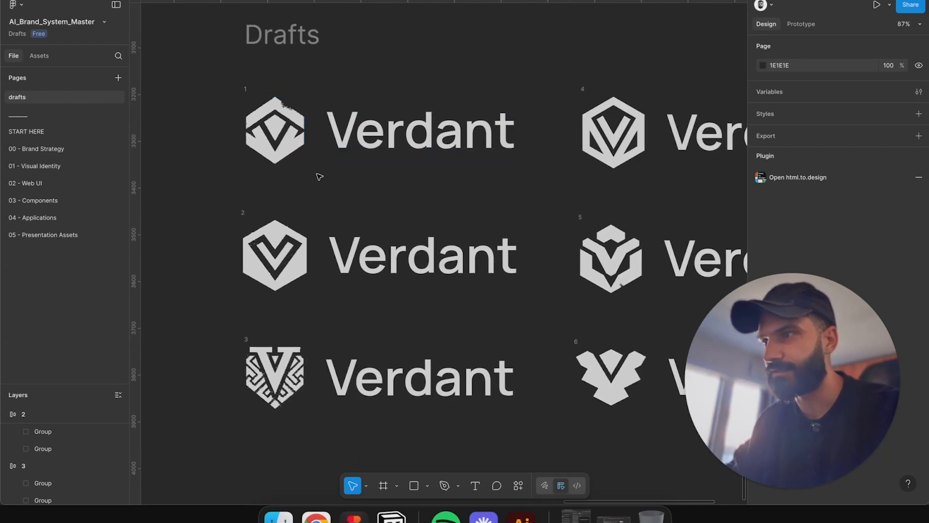
left_click(522, 516)
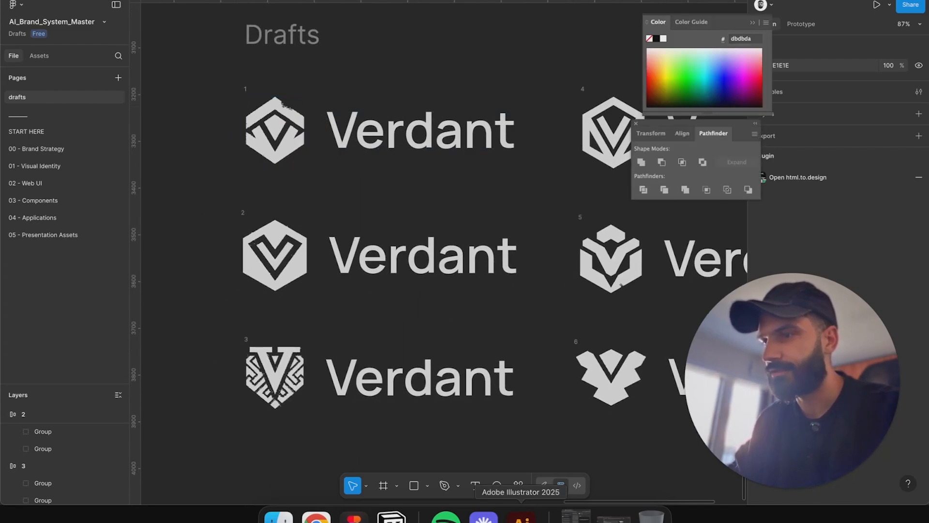
left_click(315, 105)
left_click_drag(315, 105, 616, 160)
key("z")
left_click_drag(342, 234, 522, 208)
left_click_drag(525, 207, 380, 177)
key("v")
left_click(457, 175)
left_click_drag(459, 179, 396, 190)
left_click(491, 222)
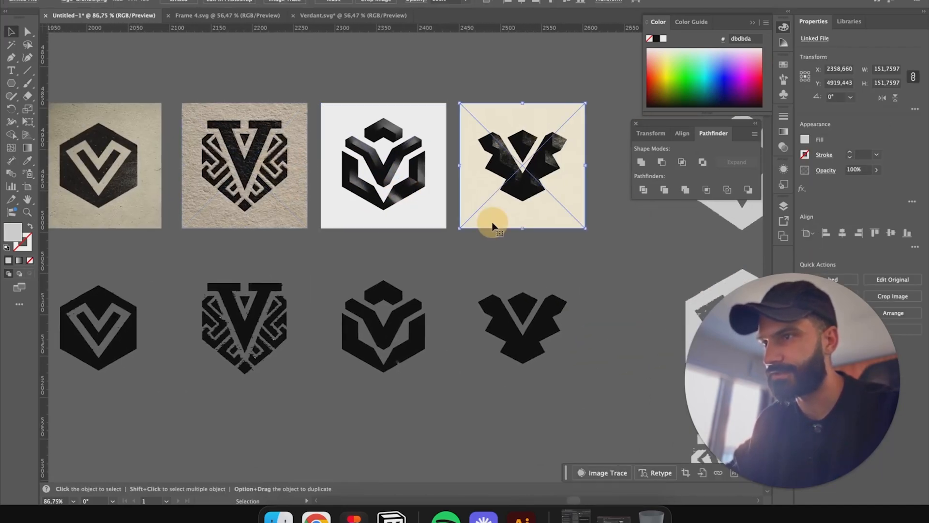
left_click(312, 248)
mouse_move(312, 247)
left_mouse_down()
mouse_move(396, 197)
mouse_move(388, 193)
left_mouse_up()
mouse_move(332, 113)
left_mouse_down()
mouse_move(356, 445)
mouse_move(341, 366)
left_mouse_up()
Step: Image-trace the duplicated maze V logo with the Black and White Logo preset and expand the result
left_click(309, 2)
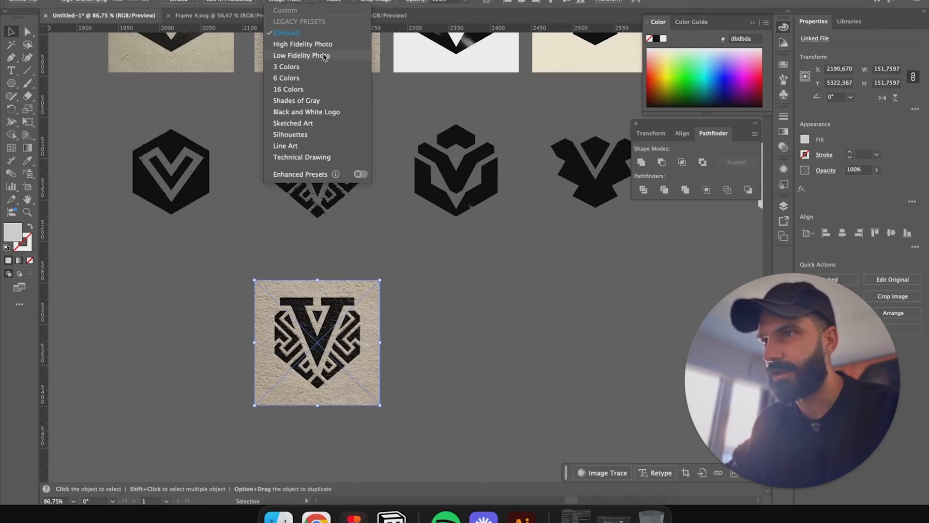
left_click(340, 116)
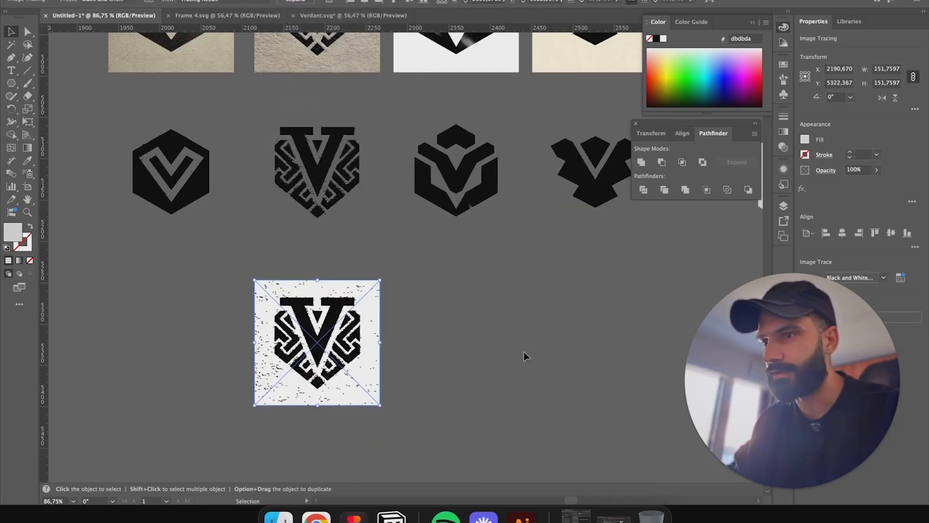
left_click(296, 5)
Step: Erase the stray background specks around the traced maze V logo with the Eraser tool
scroll(373, 342, "up", 3)
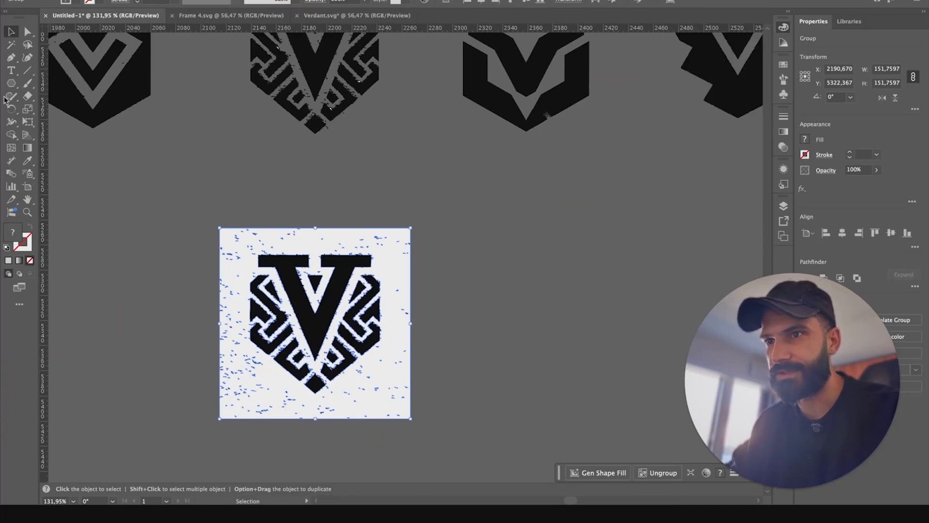
left_click(12, 135)
left_click(304, 249, "alt")
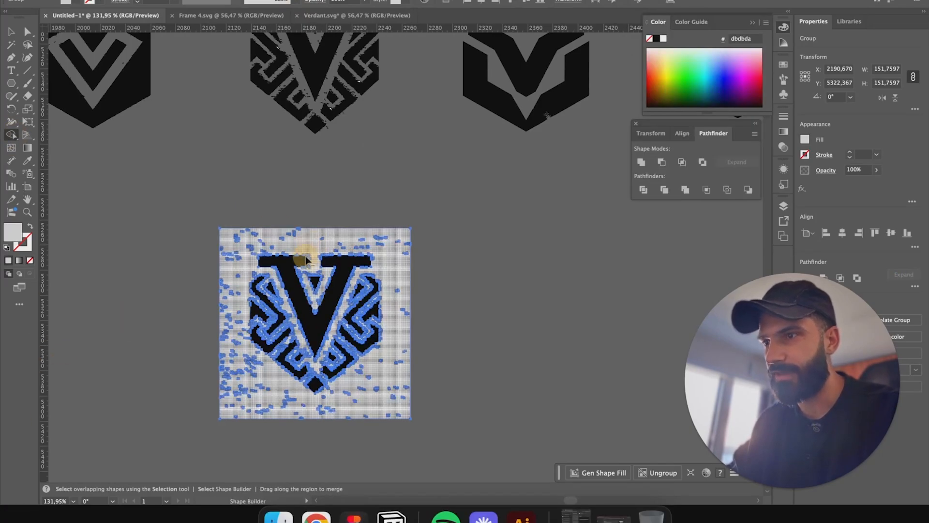
key("shift+e")
left_click_drag(162, 193, 473, 249)
left_click_drag(183, 393, 489, 456)
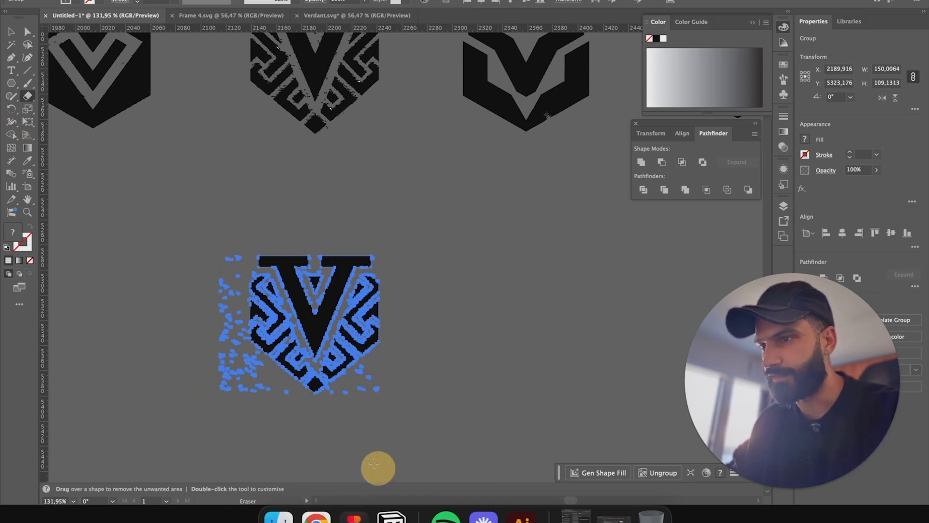
mouse_move(150, 209)
left_mouse_down()
mouse_move(203, 353)
mouse_move(249, 429)
left_mouse_up()
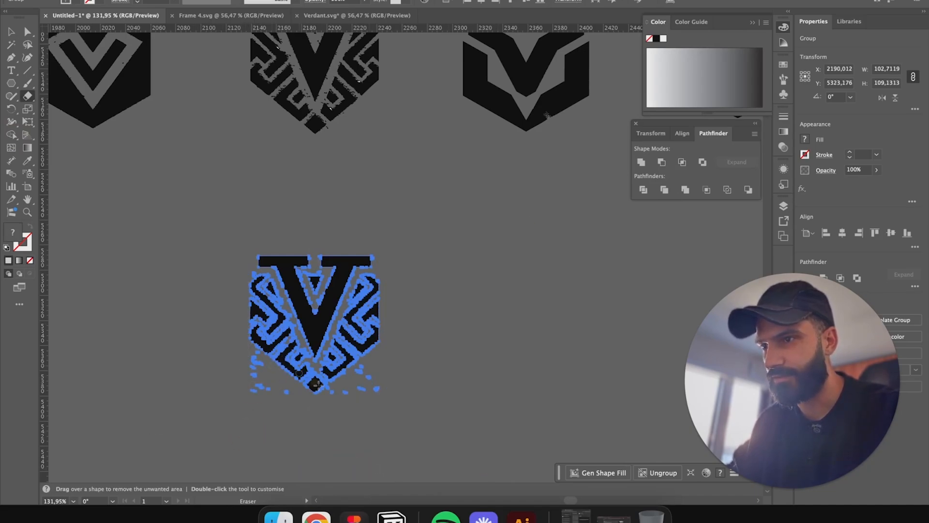
scroll(276, 407, "up", 3)
mouse_move(224, 396)
left_mouse_down()
mouse_move(228, 276)
mouse_move(236, 286)
left_mouse_up()
Step: Select and delete the remaining stray fragments around the traced logo
key("v")
left_click(253, 330)
left_click_drag(334, 307, 284, 207)
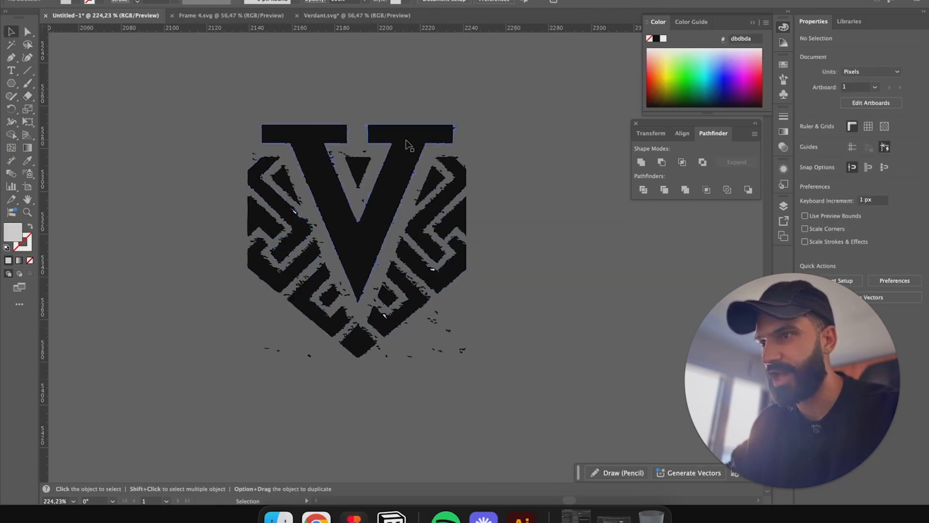
left_click_drag(425, 128, 326, 187)
left_click(346, 206)
key("Delete")
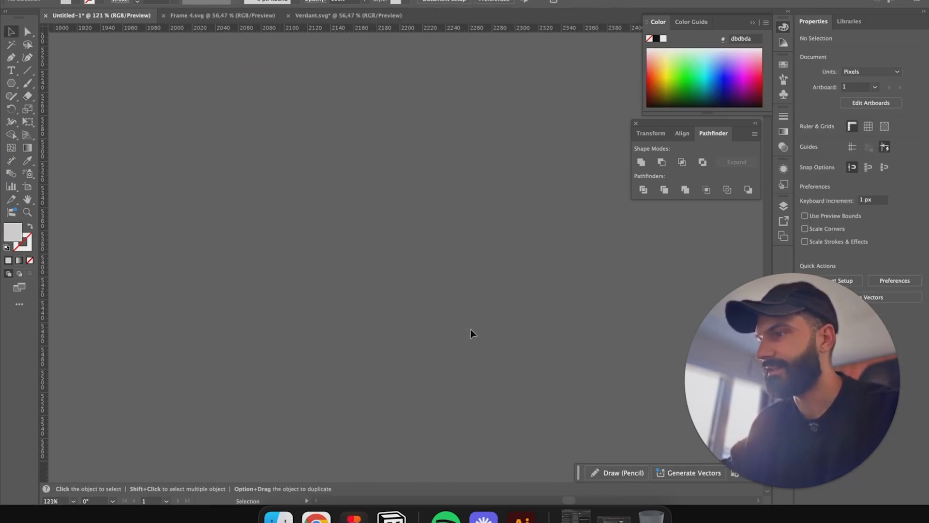
Step: Return to Figma and review the Verdant logo draft frames one by one
left_click(354, 517)
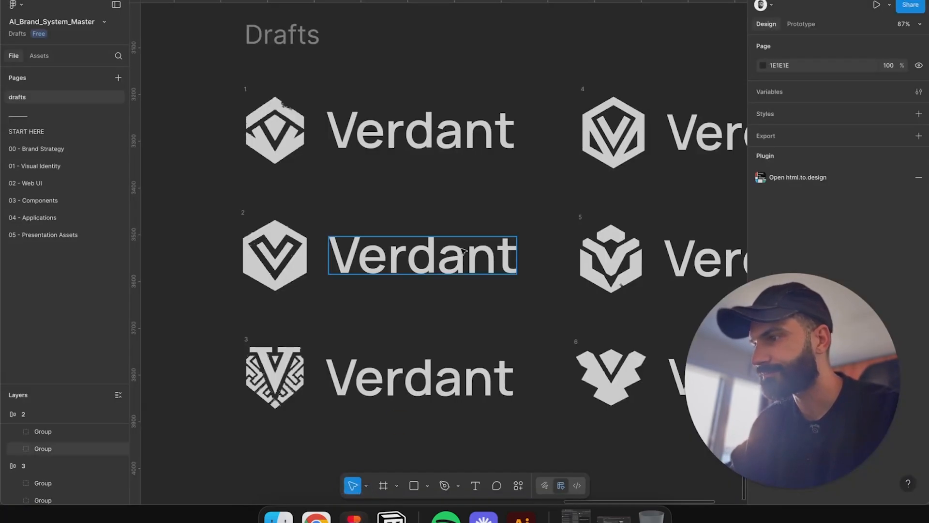
scroll(482, 295, "down", 3)
scroll(486, 301, "right", 3)
scroll(486, 300, "down", 1)
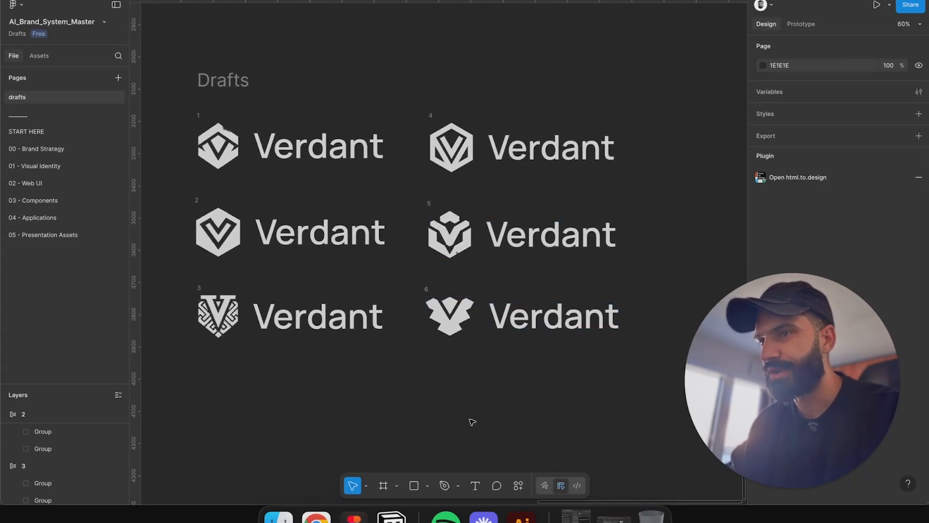
scroll(472, 422, "left", 2)
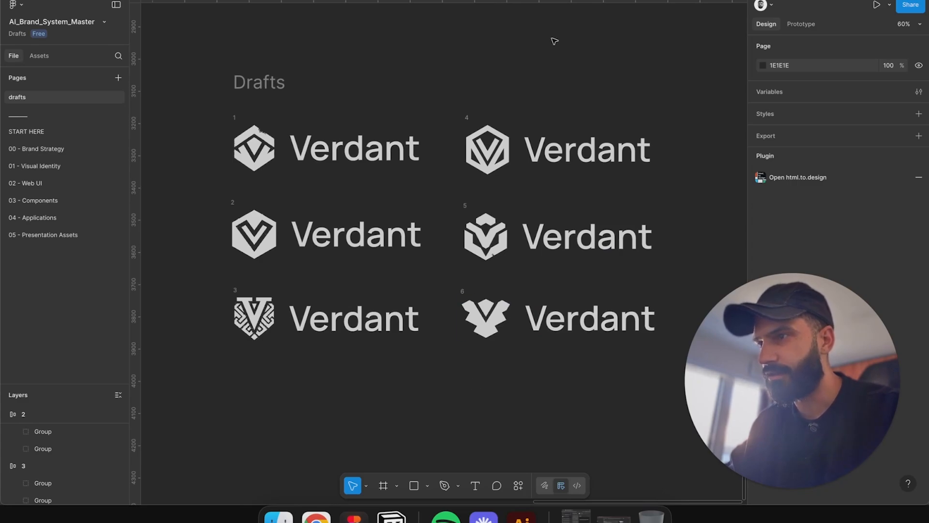
left_click(468, 118)
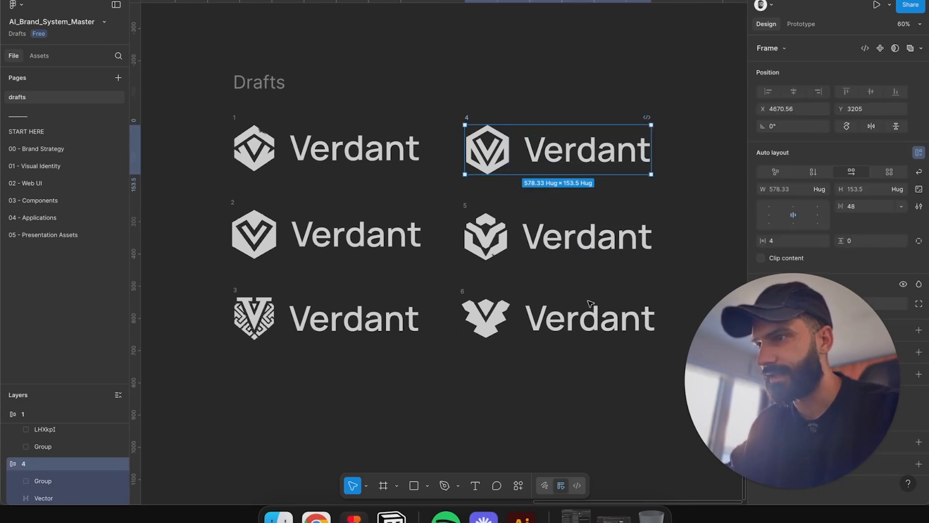
left_click(465, 215)
left_click(452, 293)
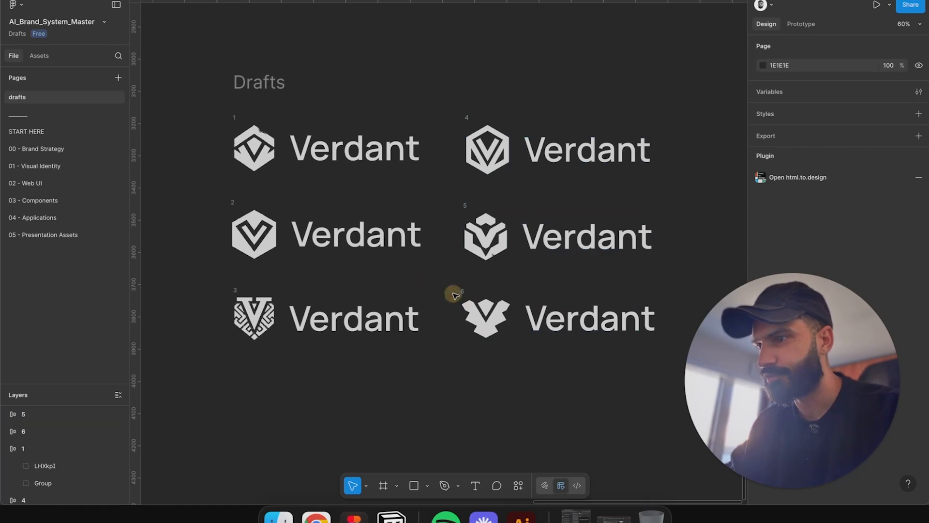
left_click(477, 312)
scroll(497, 325, "up", 5)
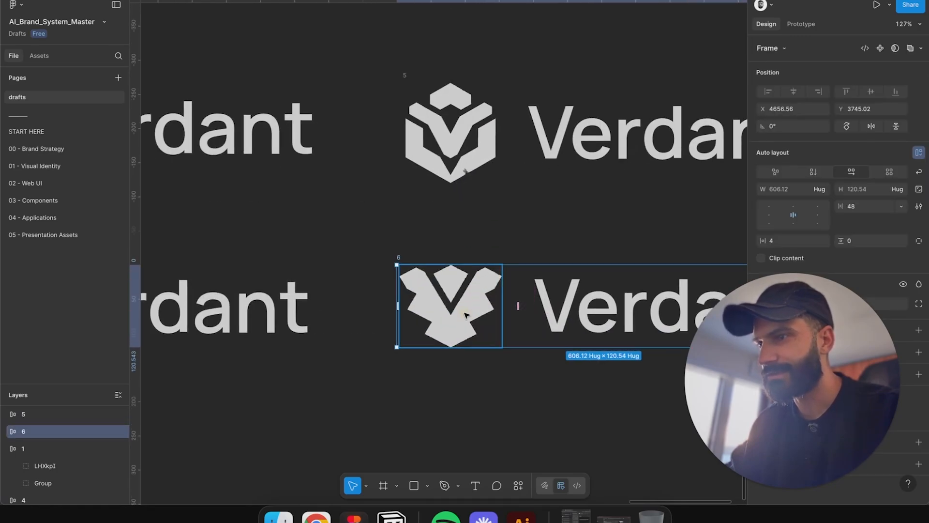
Step: Inspect the icon groups of drafts 6, 3, 2 and 1 in the Drafts frame
left_click(484, 321)
scroll(368, 320, "right", 5)
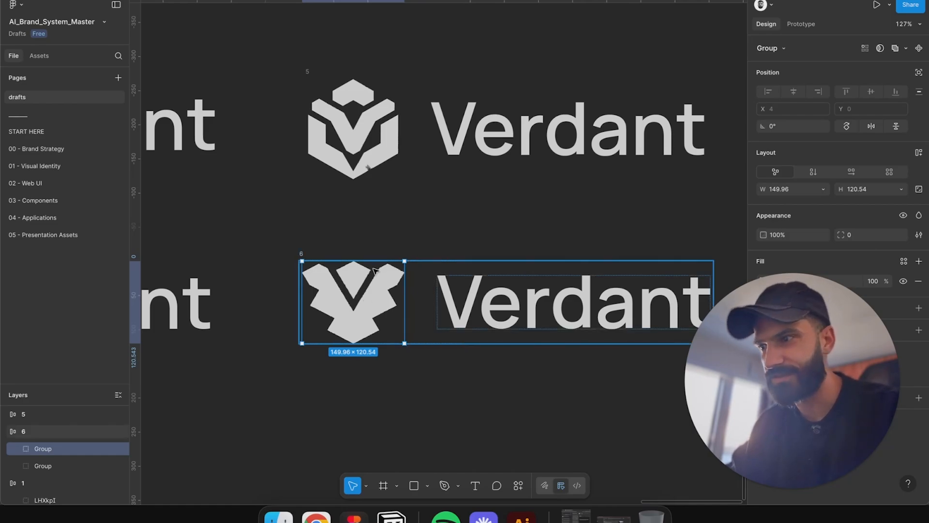
scroll(397, 270, "down", 6)
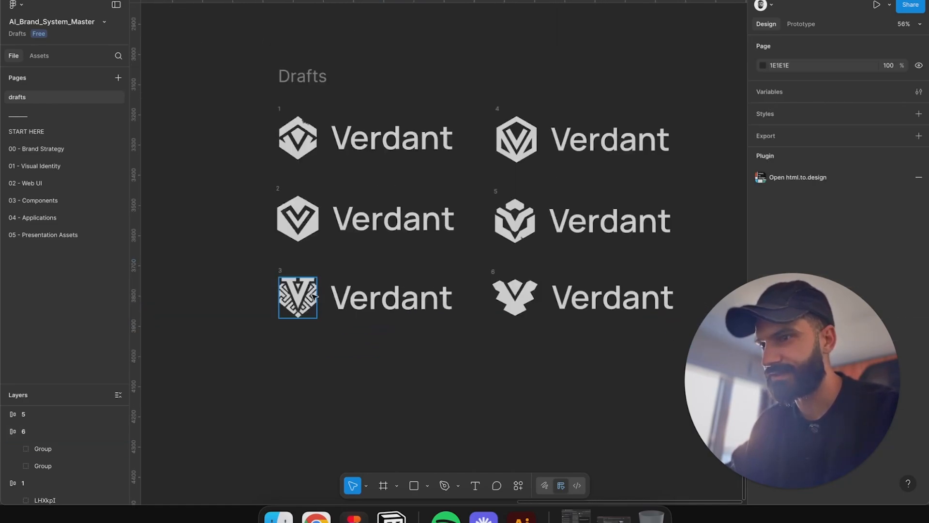
scroll(314, 296, "up", 4)
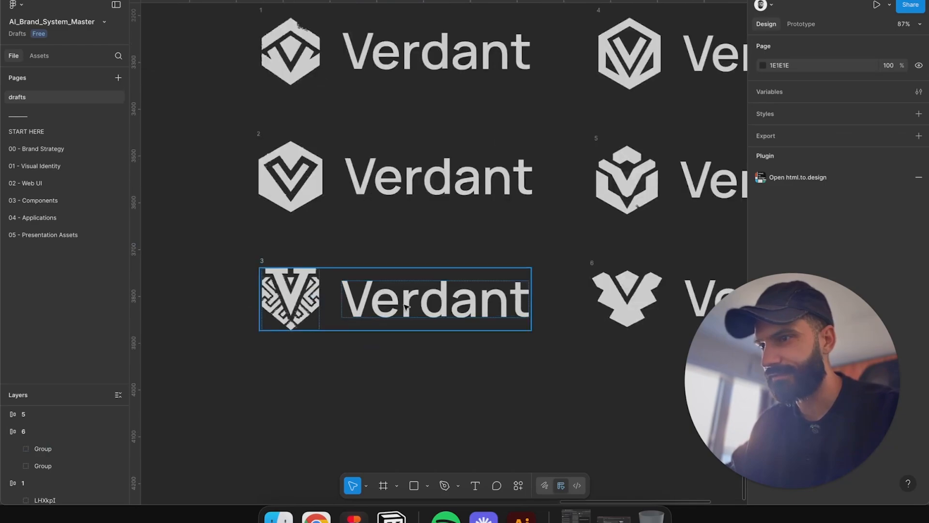
left_click(299, 293)
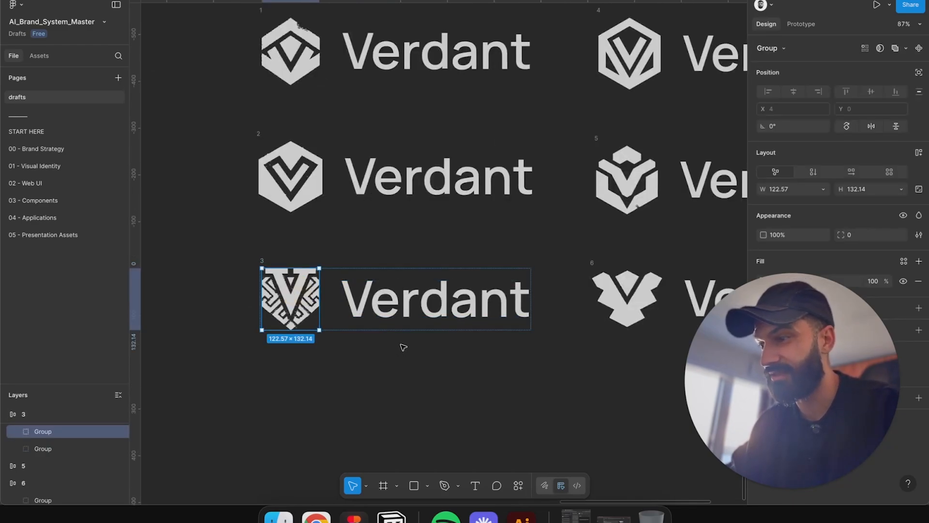
scroll(401, 329, "up", 3)
left_click(314, 184)
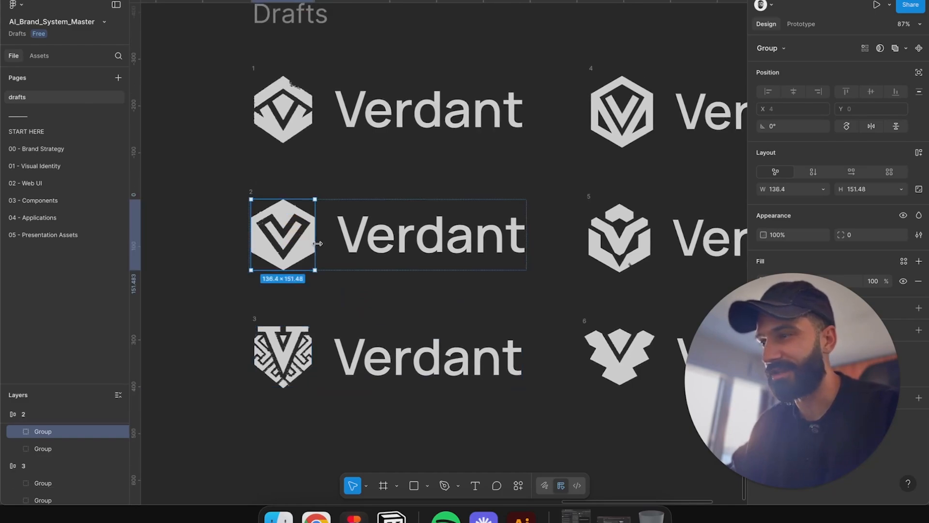
scroll(388, 176, "up", 3)
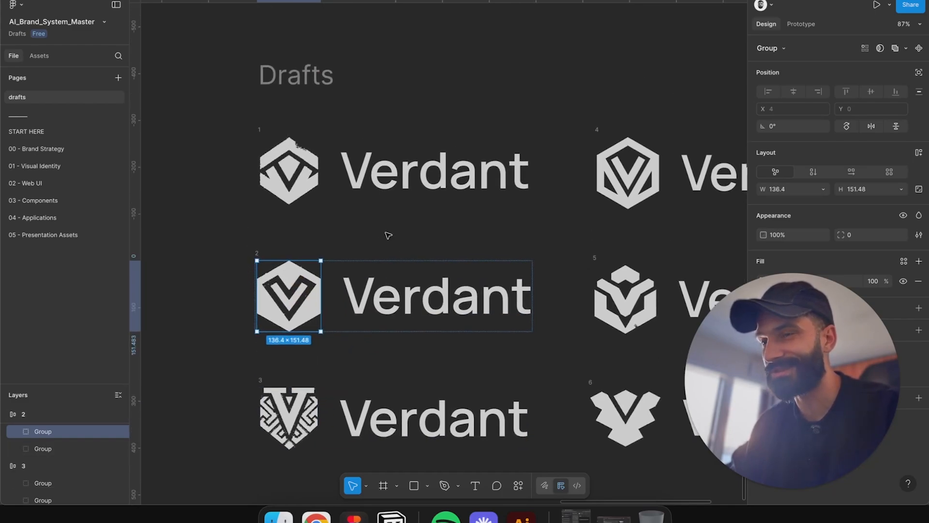
left_click(298, 173)
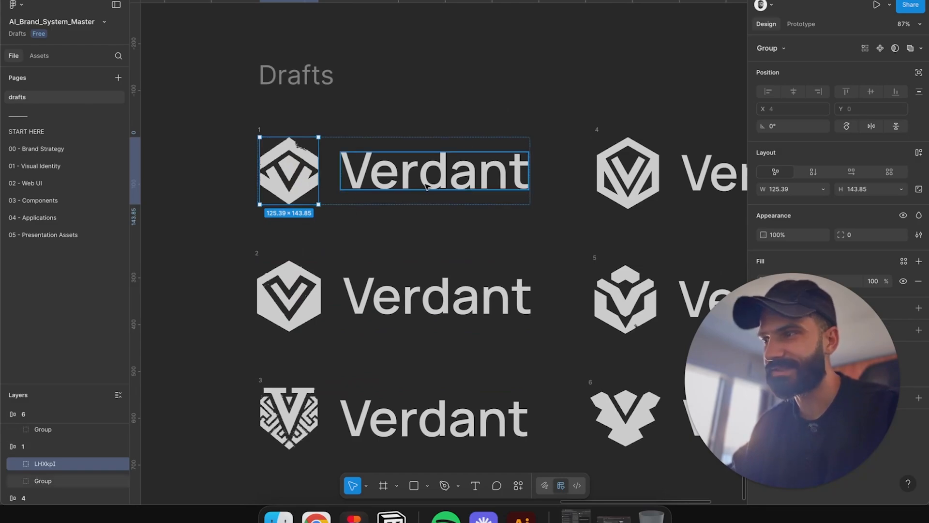
Step: Capture a screenshot of the six Verdant logo drafts and switch to ChatGPT in the browser
scroll(338, 205, "down", 5)
left_click(383, 100)
left_click_drag(176, 80, 637, 380)
left_click(316, 516)
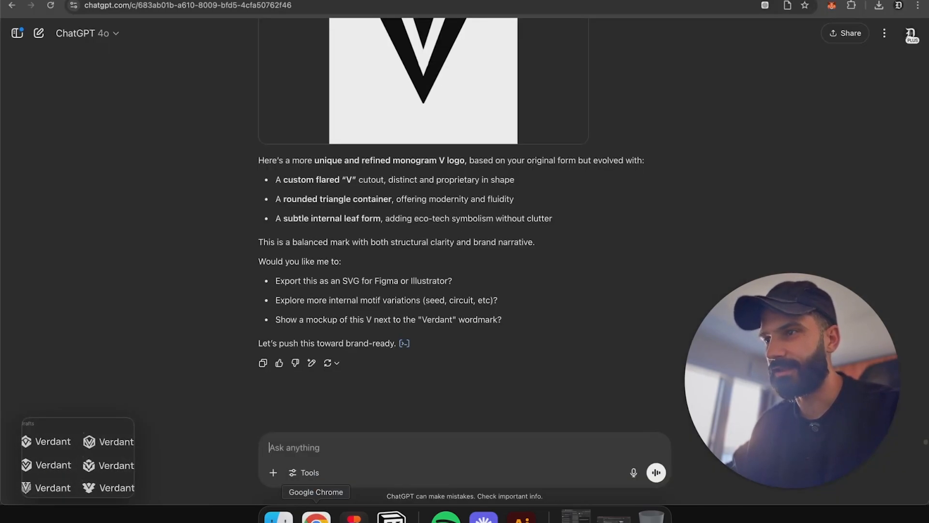
Step: Scroll back through the ChatGPT conversation to review the earlier generated Verdant logos
scroll(428, 301, "up", 10)
scroll(426, 300, "down", 10)
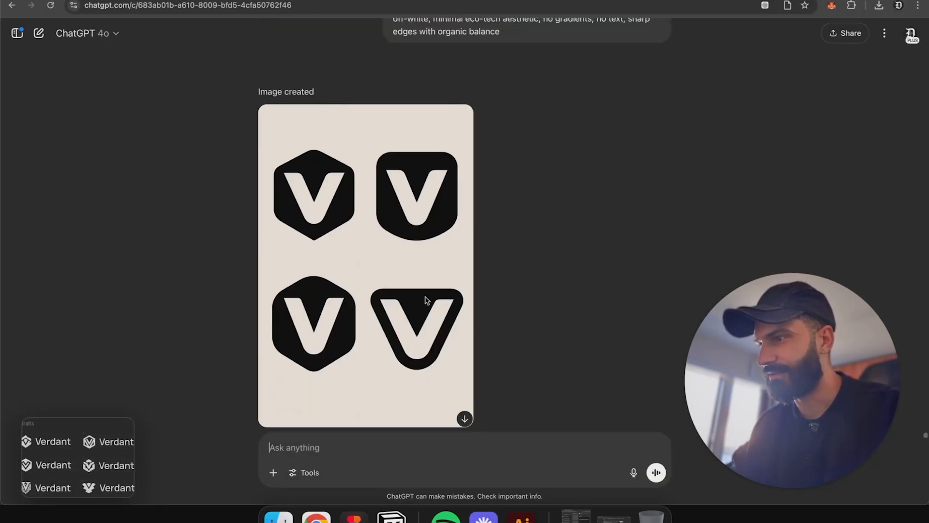
scroll(425, 300, "down", 10)
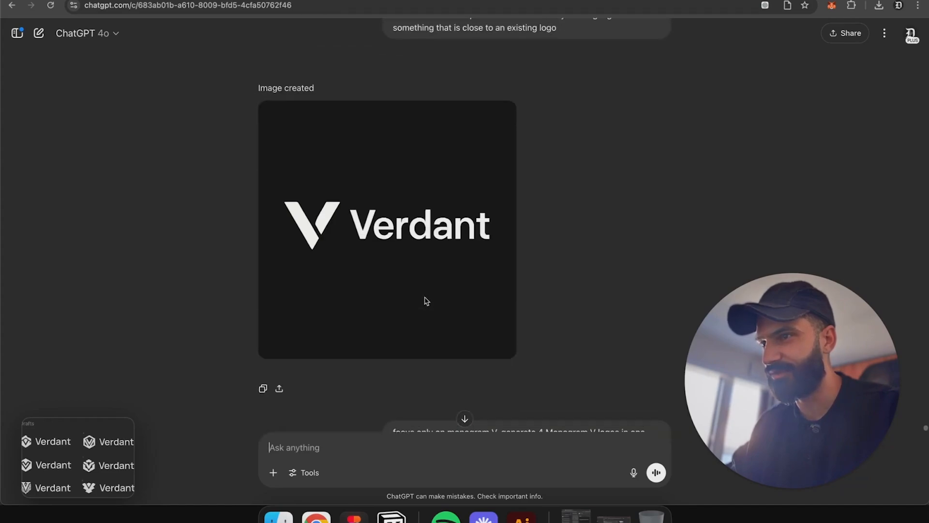
scroll(426, 300, "up", 5)
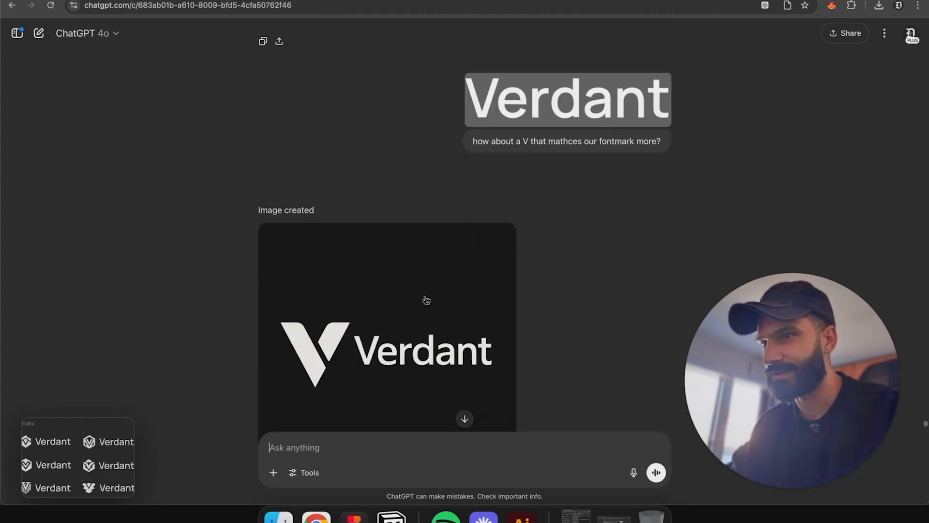
scroll(427, 300, "up", 5)
scroll(425, 300, "up", 2)
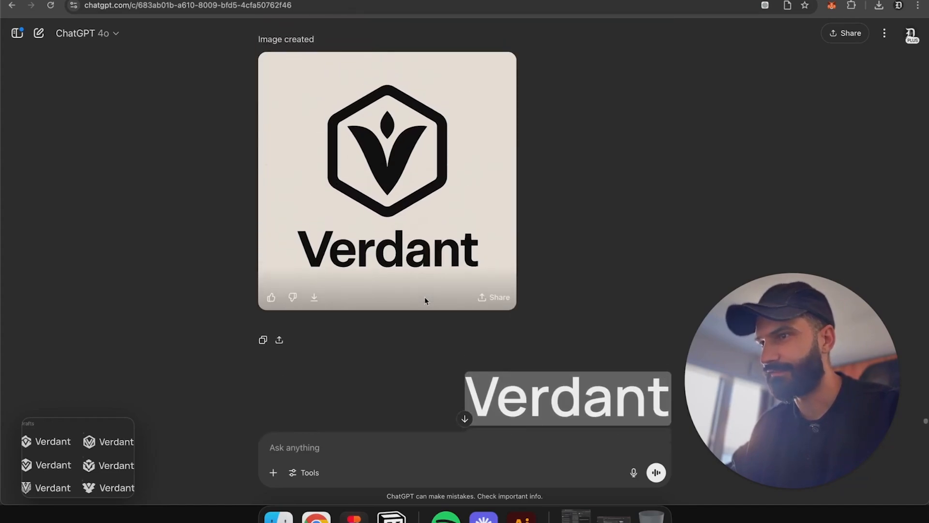
scroll(425, 300, "up", 2)
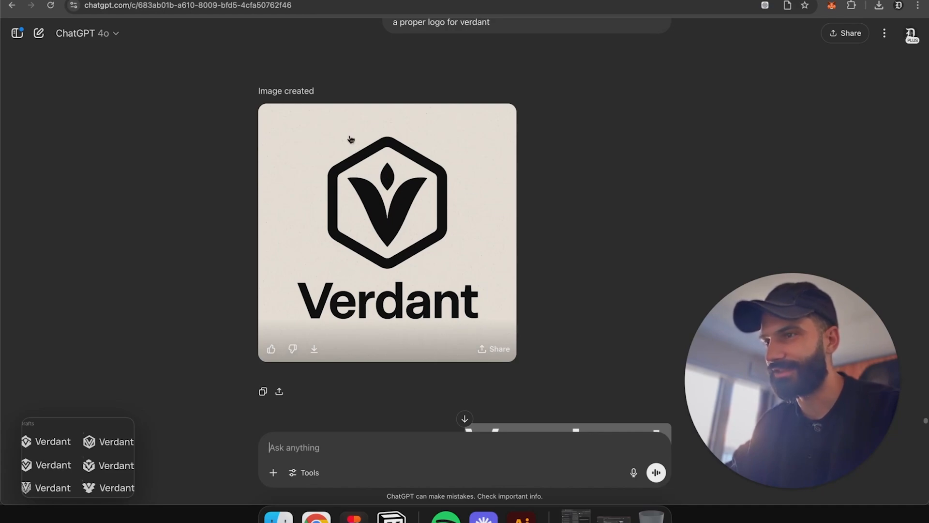
scroll(431, 225, "up", 3)
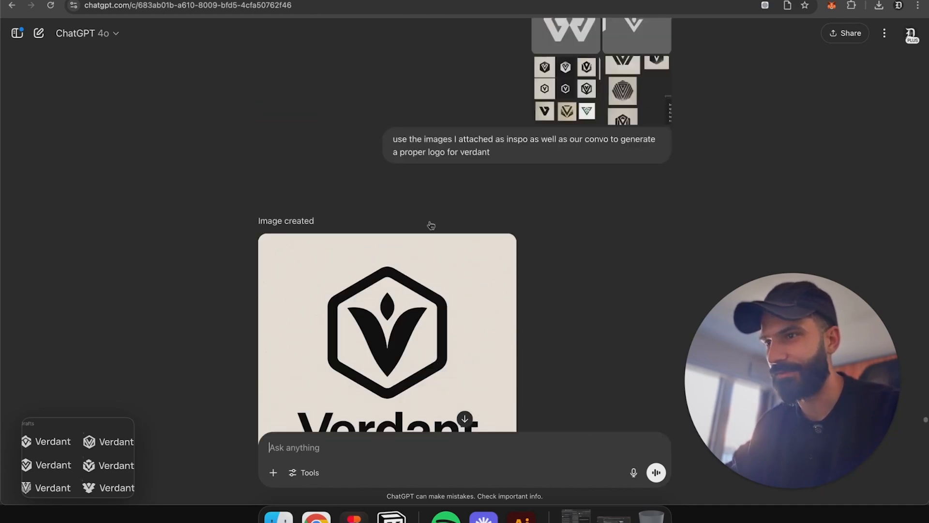
scroll(430, 226, "up", 7)
scroll(429, 238, "up", 5)
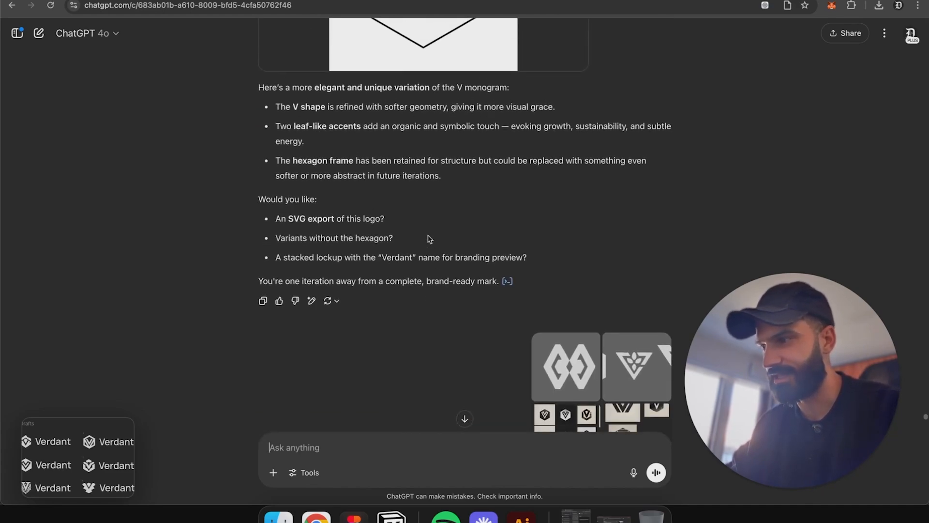
Step: Attach the drafts screenshot to the ChatGPT message box
left_click_drag(77, 457, 477, 438)
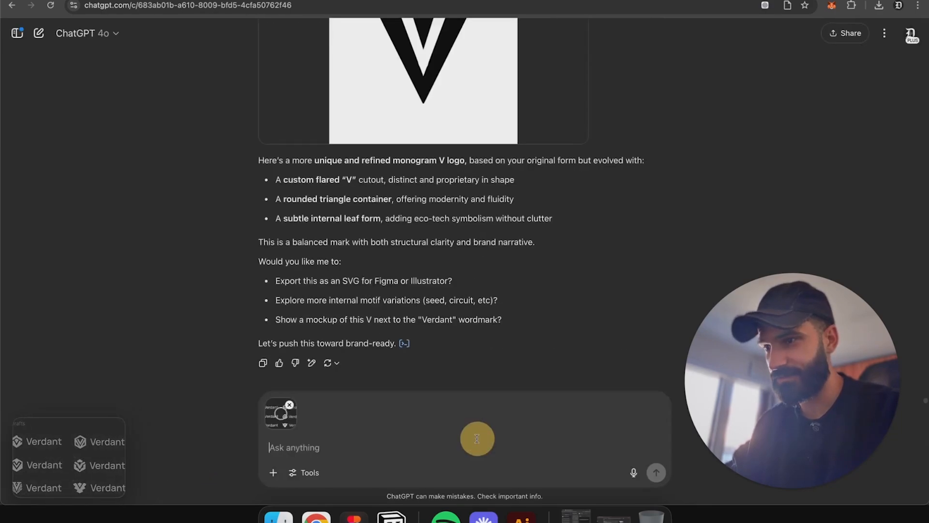
left_click(382, 448)
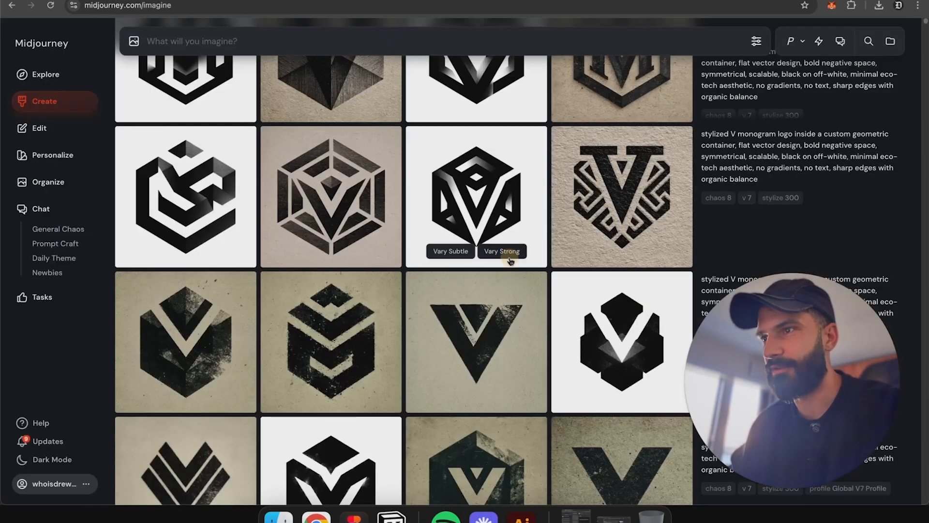
Step: Browse the Midjourney V monogram logo generations
scroll(506, 256, "down", 15)
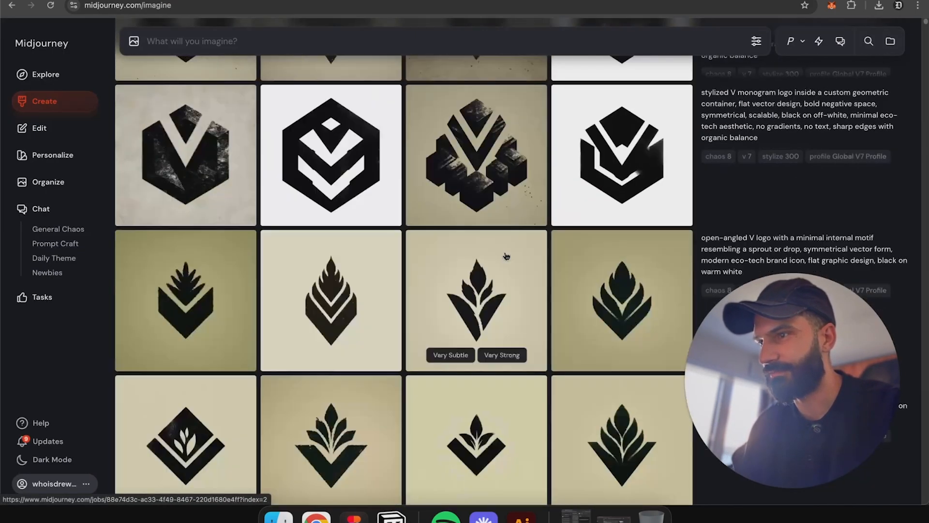
scroll(506, 256, "down", 15)
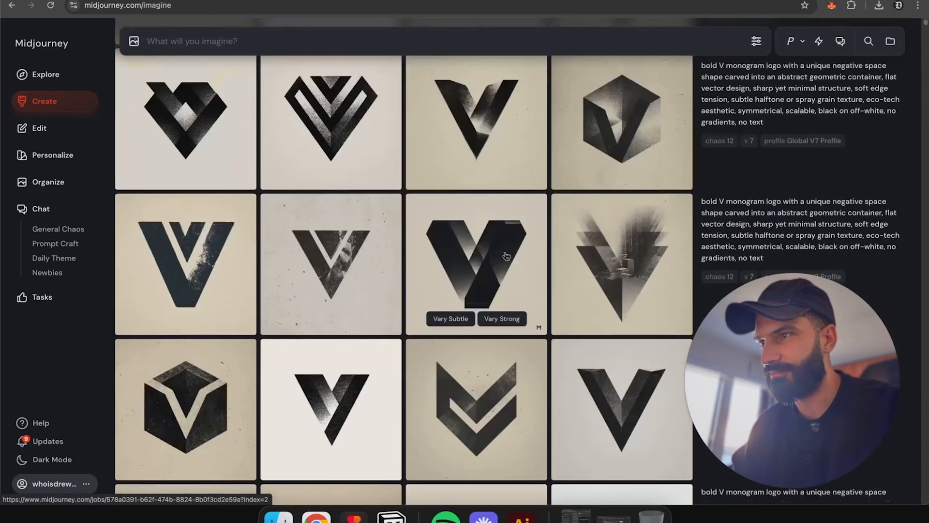
Step: Open a diamond-shaped V monogram generation for a closer view and keep scrolling through the Midjourney results
scroll(506, 256, "up", 5)
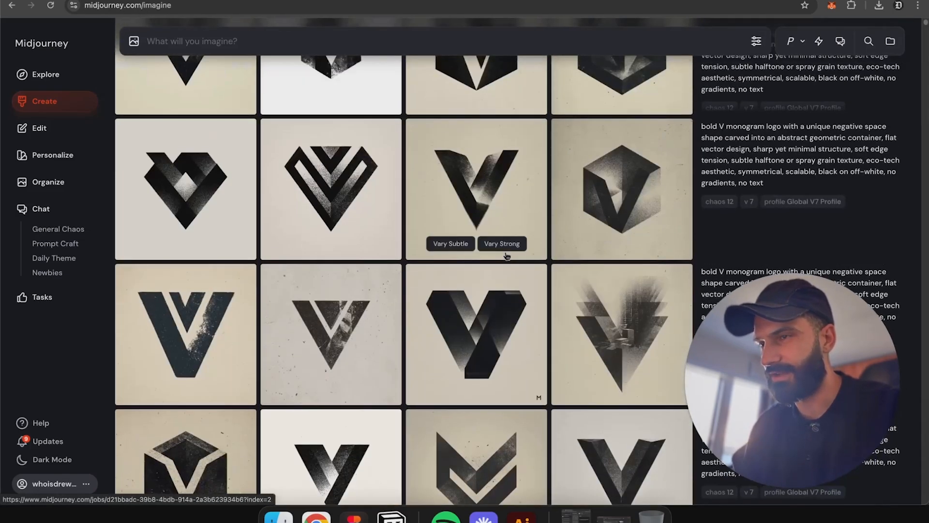
left_click(365, 175)
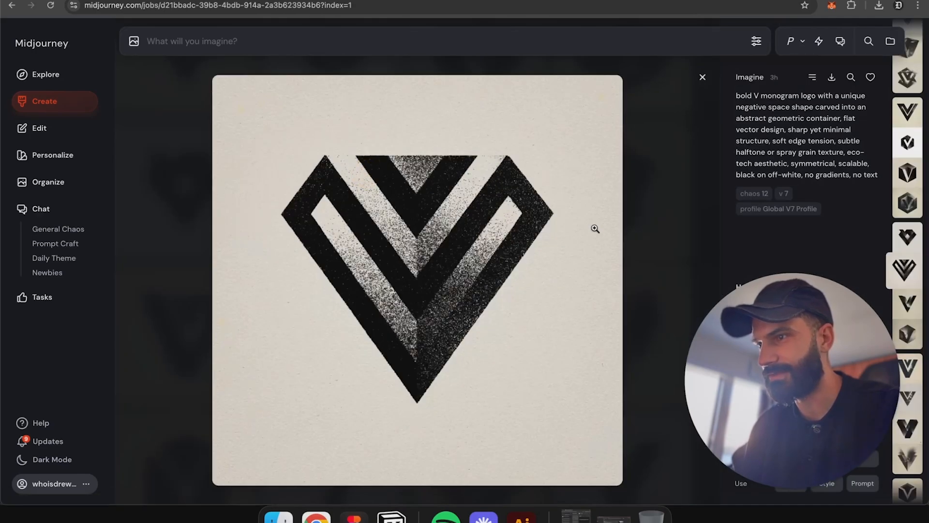
key("Escape")
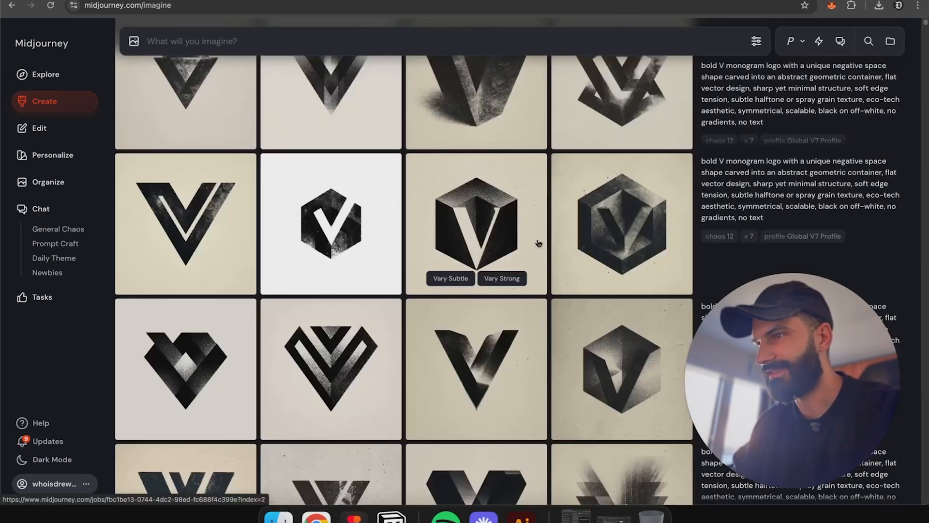
scroll(539, 244, "up", 2)
scroll(537, 243, "up", 5)
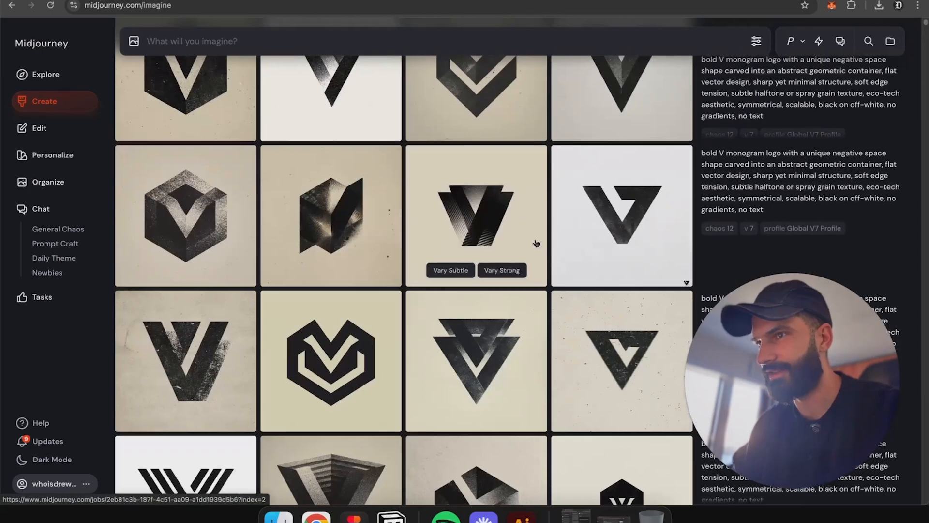
scroll(486, 260, "up", 5)
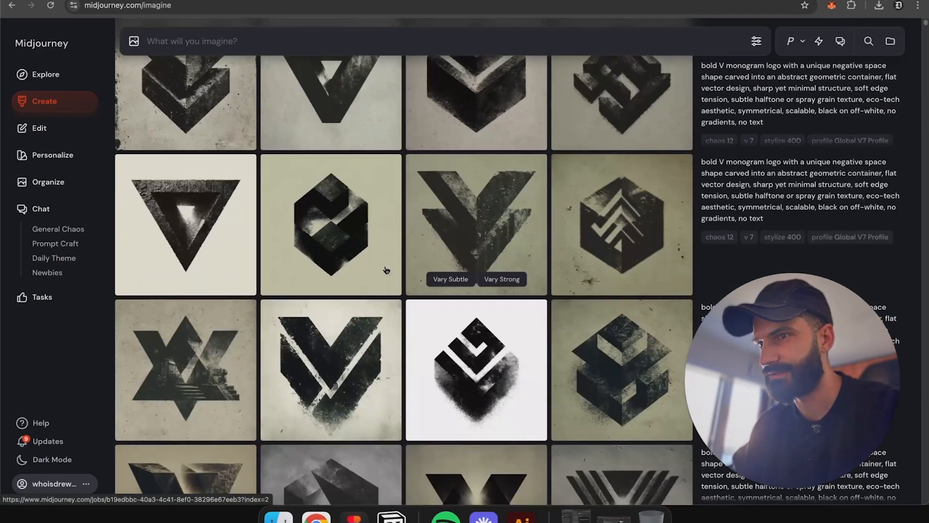
Step: Ask ChatGPT which of the 6 draft logos it would choose for Verdant, based on the branding brief, current brand identity and design aesthetic
left_click(167, 1)
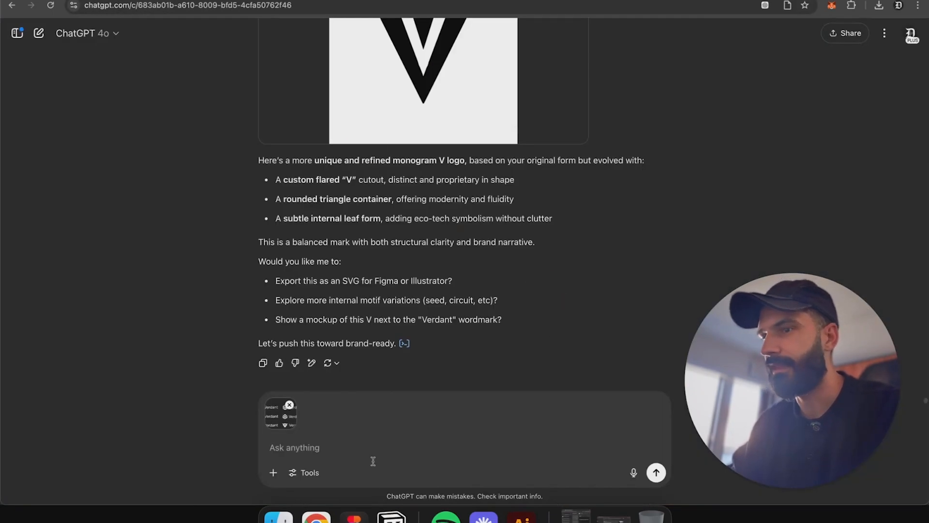
left_click(361, 452)
type("Bae")
type("ed on th")
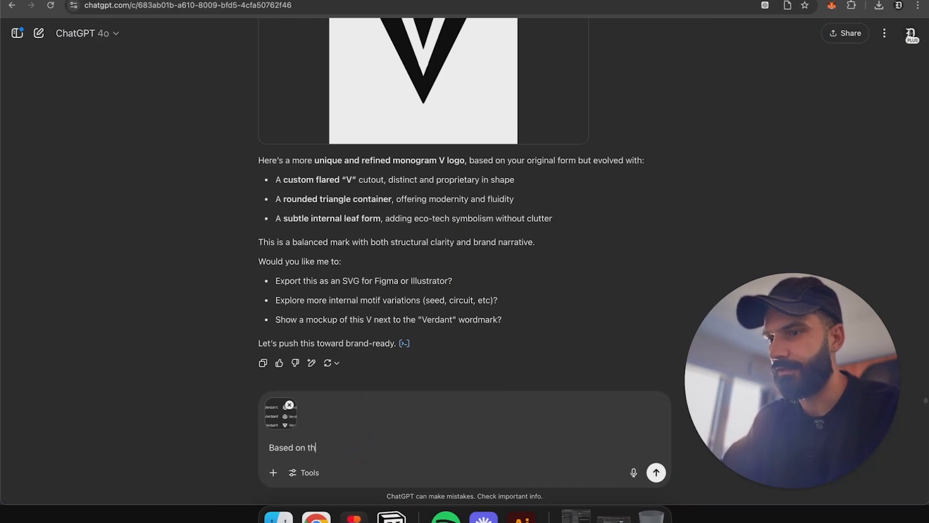
type("ose 6 logos ")
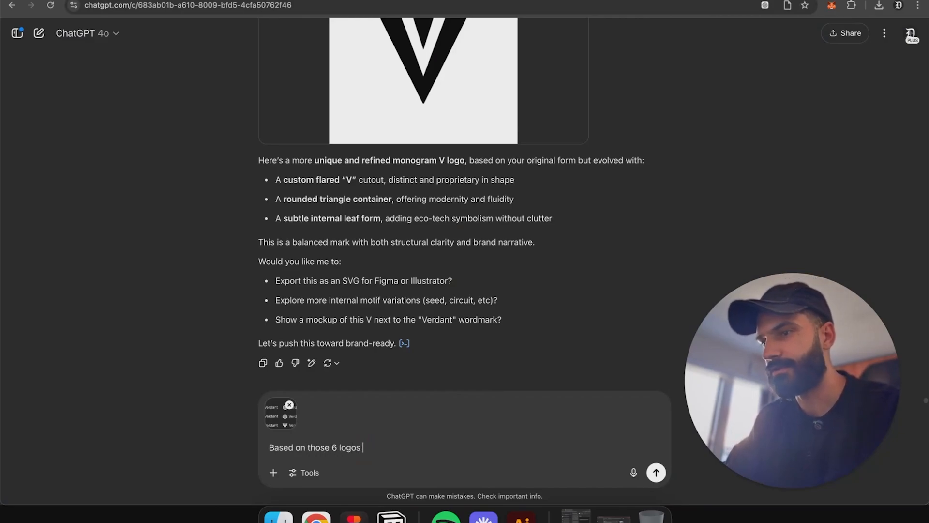
type("(drafts")
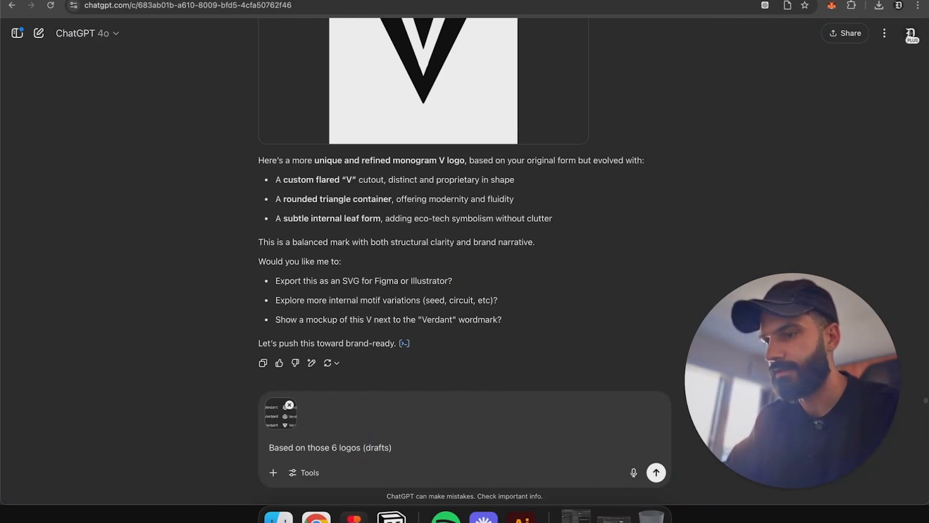
type(") which one would you choose for verdant, based o")
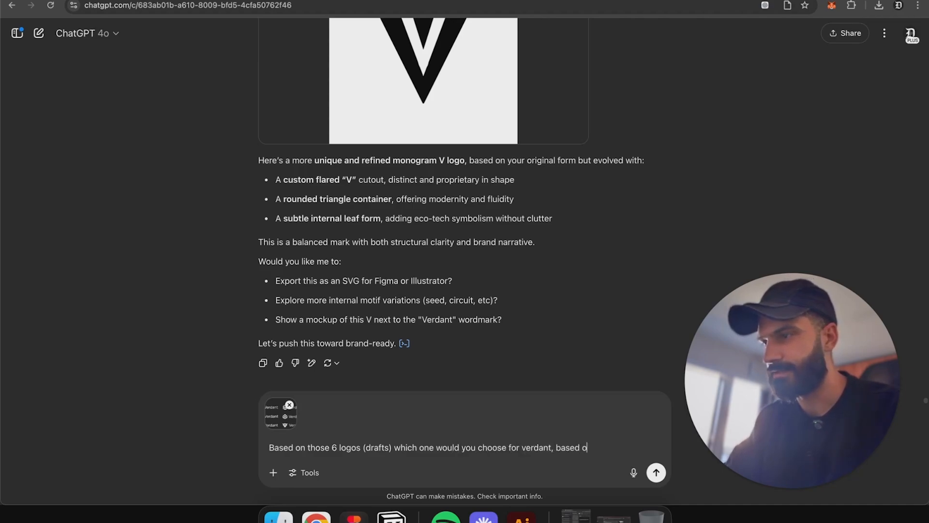
type("n our Branding brie")
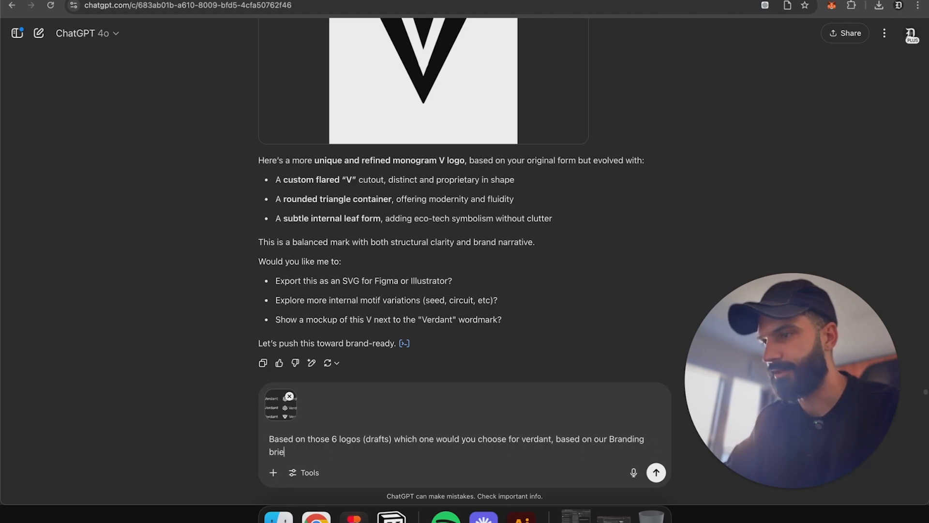
type("df andf and")
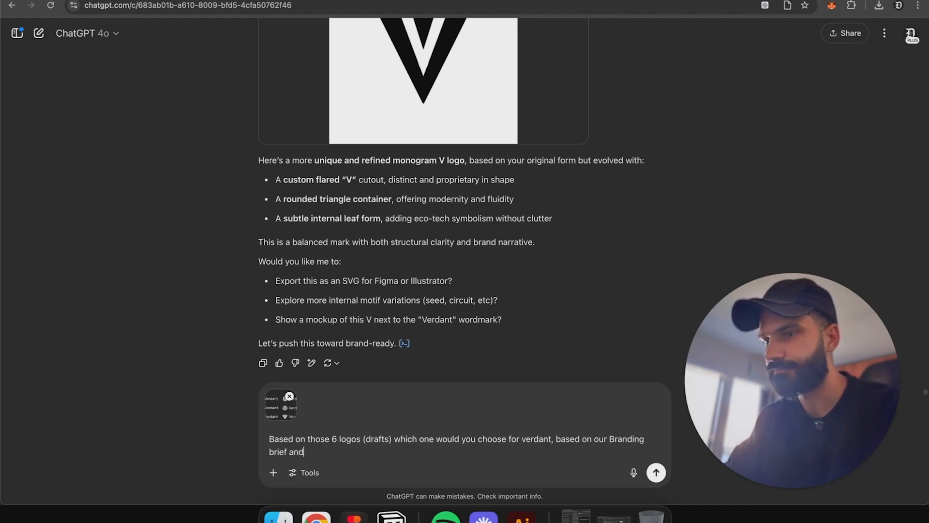
type(" current brand id")
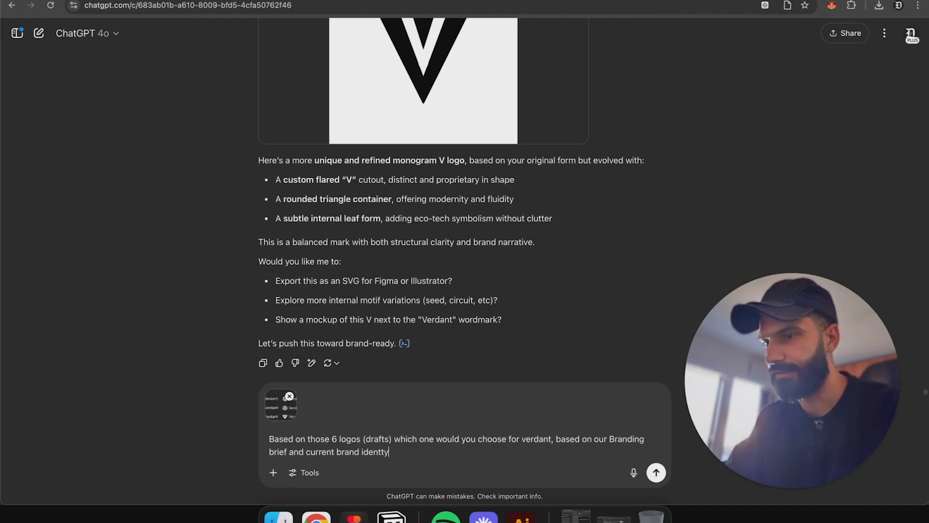
type("entity, design")
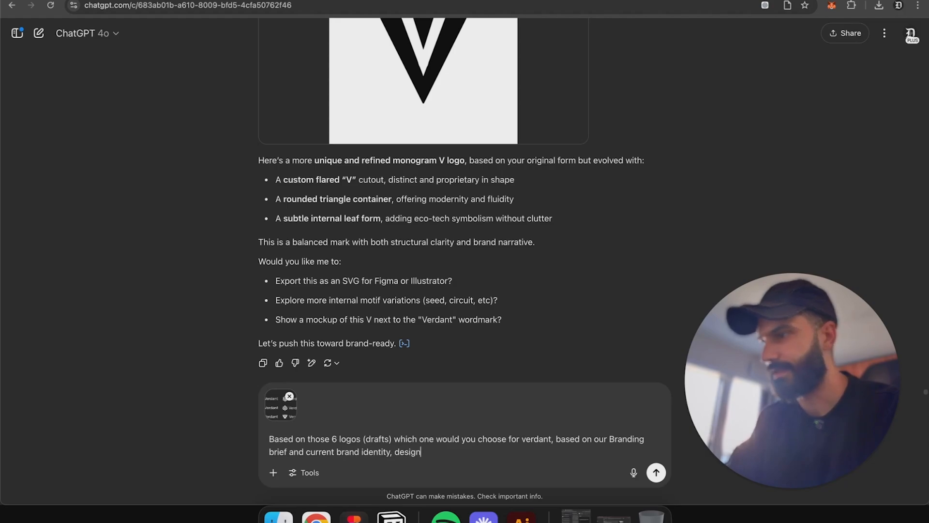
type(" aeshetic")
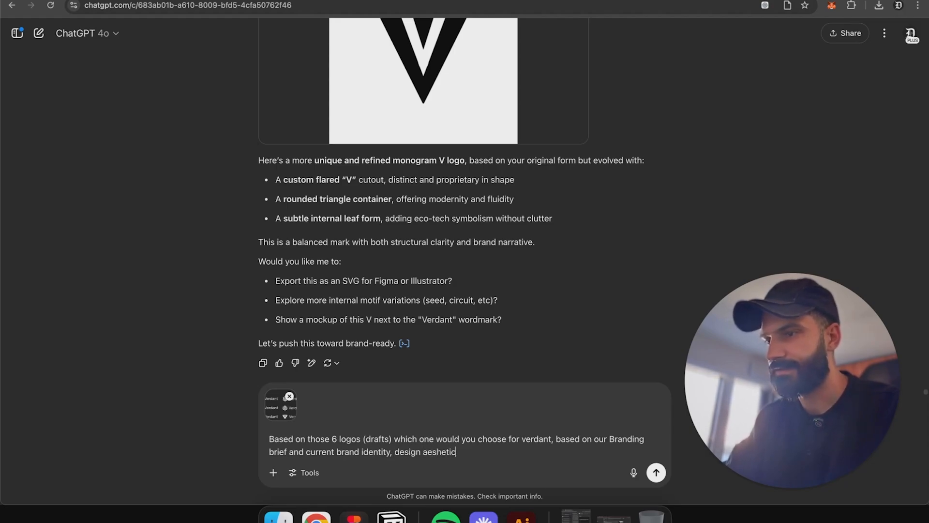
right_click(448, 448)
left_click(484, 222)
key("Return")
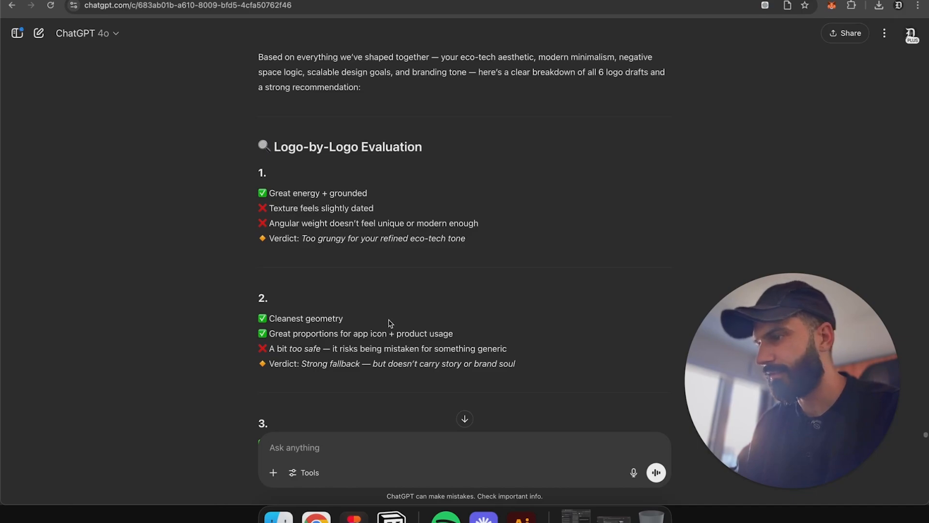
Step: Read ChatGPT's logo-by-logo evaluation, comparing it against the numbered draft frames in Figma
scroll(392, 323, "down", 4)
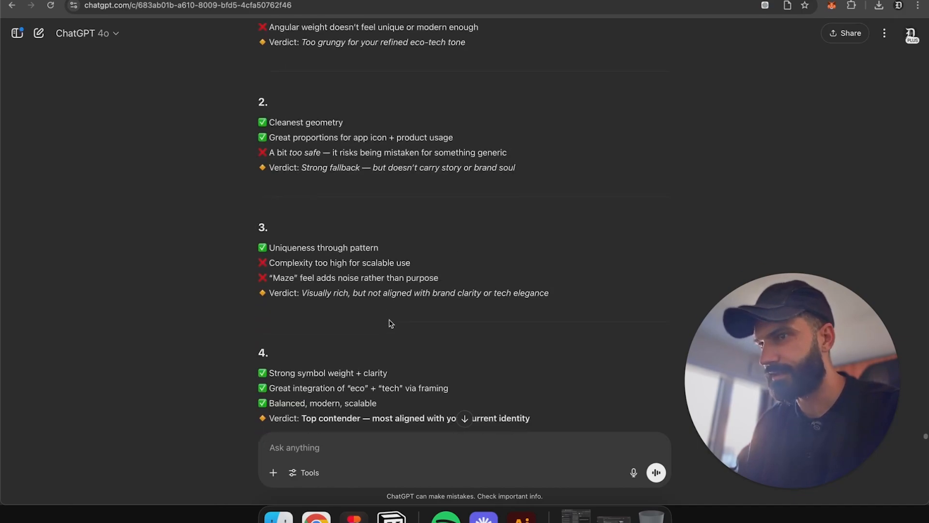
scroll(391, 323, "up", 2)
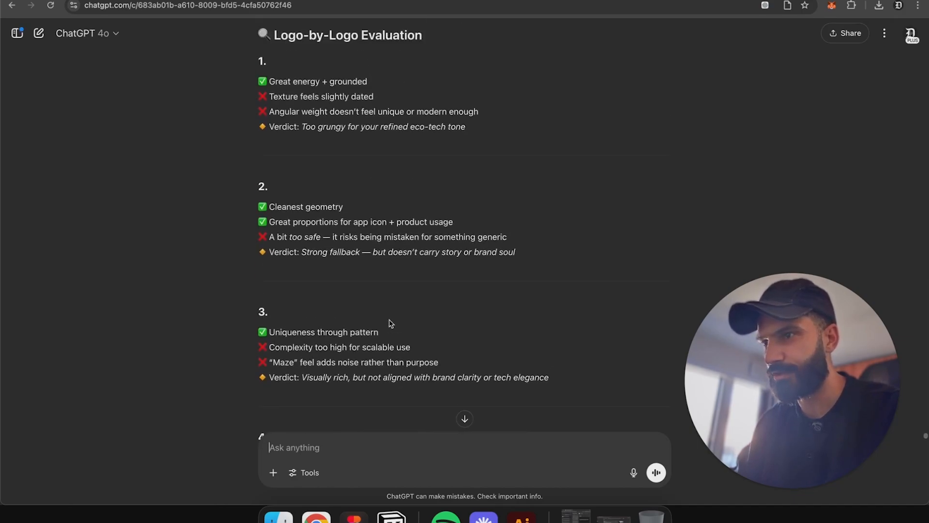
scroll(391, 323, "down", 4)
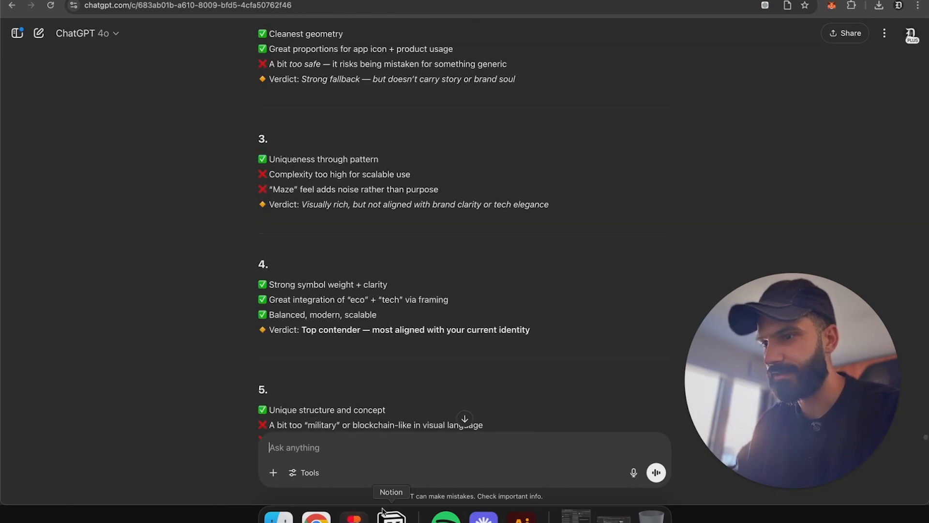
left_click(354, 516)
left_click(484, 154)
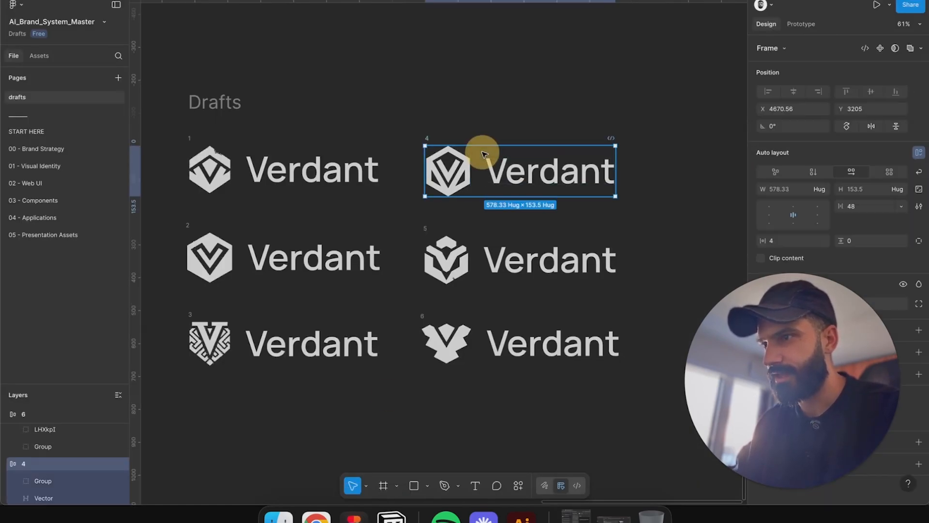
left_click(316, 516)
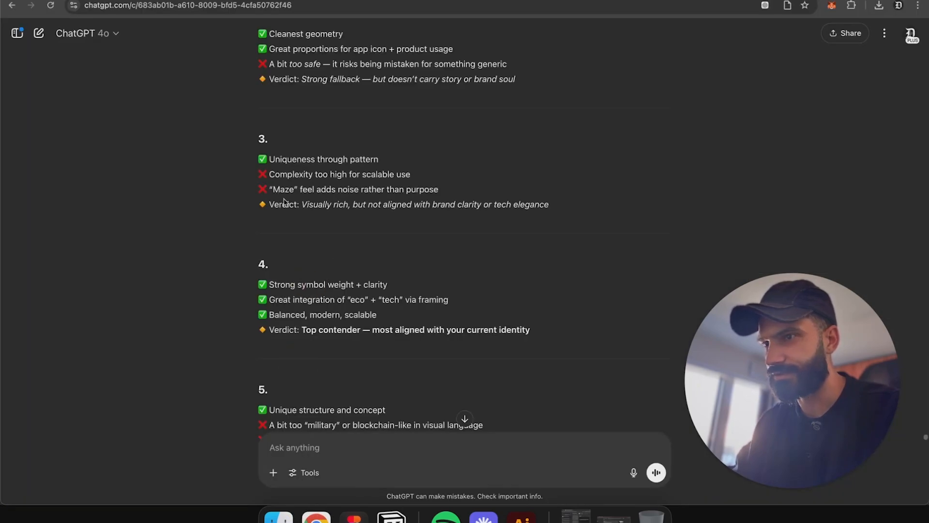
scroll(363, 301, "down", 1)
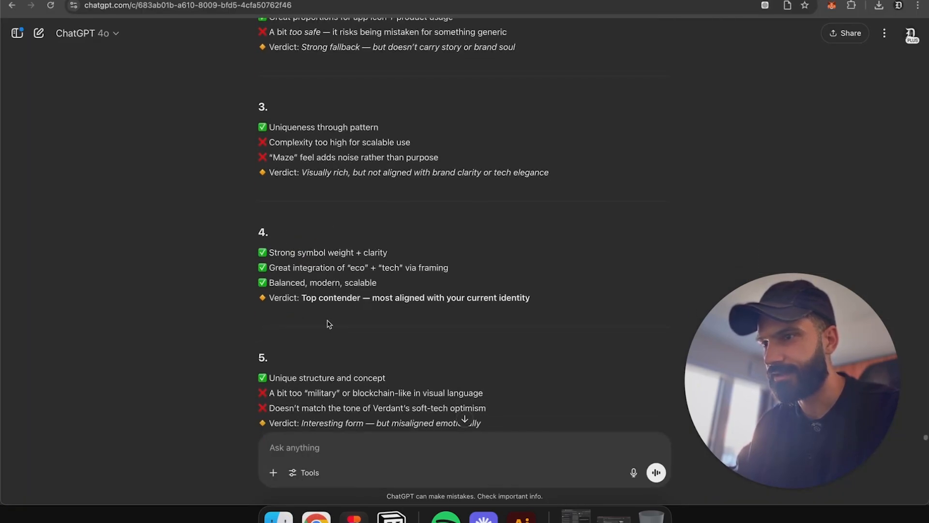
left_click_drag(266, 292, 407, 292)
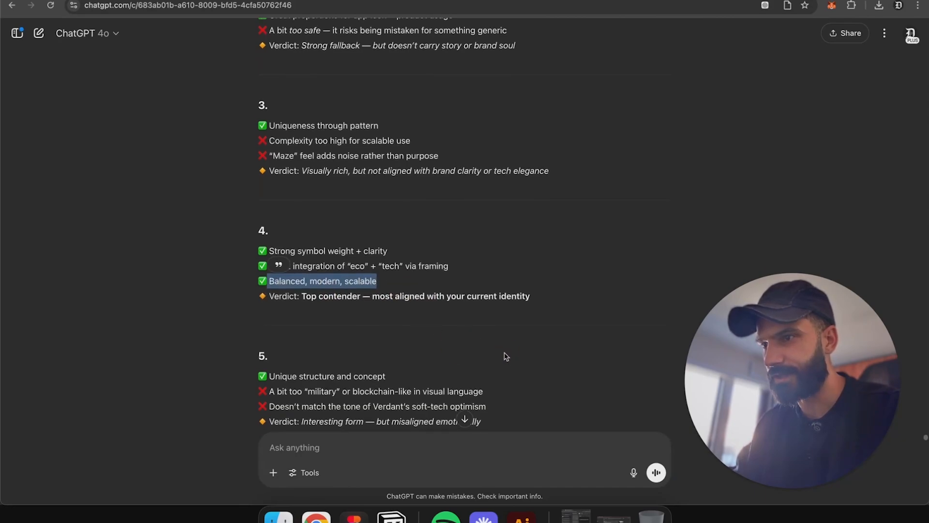
scroll(507, 357, "down", 3)
triple_click(321, 277)
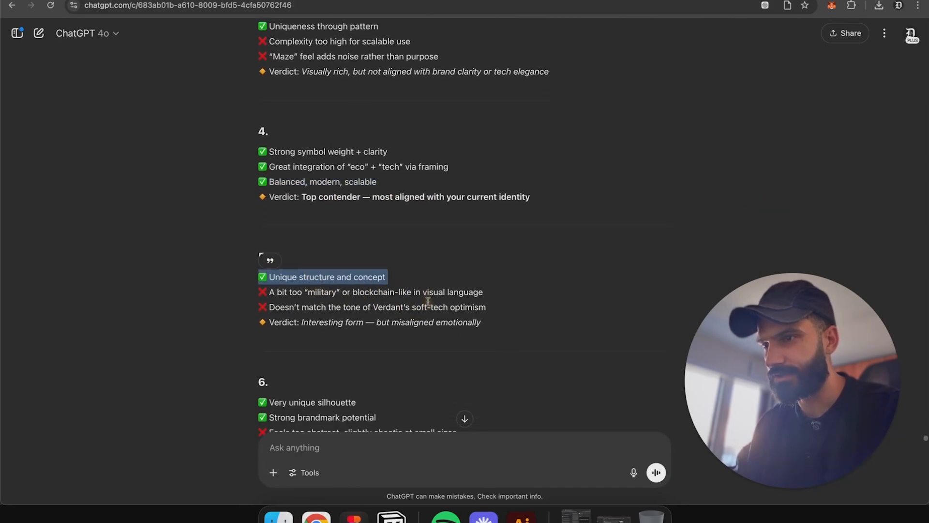
scroll(498, 253, "down", 5)
Step: Zoom in on draft 5 in Figma and read ChatGPT's final recommendation
left_click(354, 517)
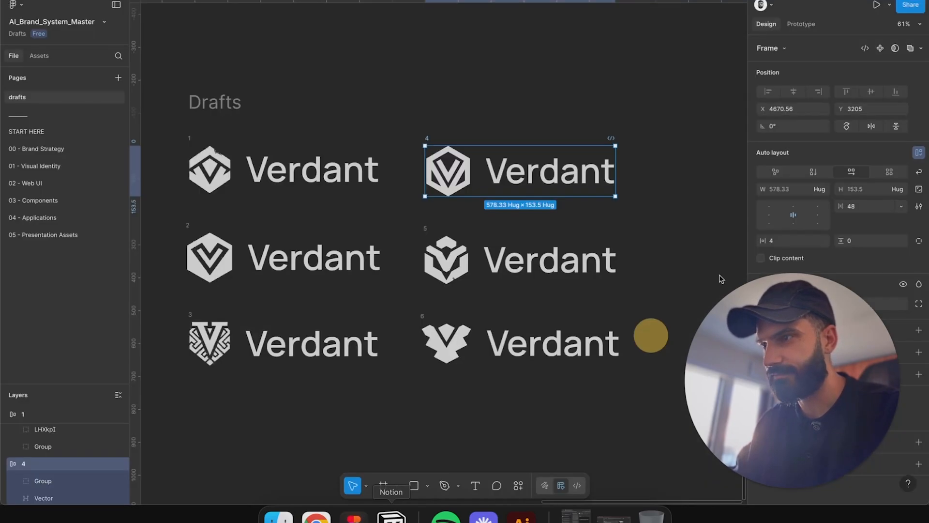
left_click(436, 262)
scroll(436, 262, "up", 5)
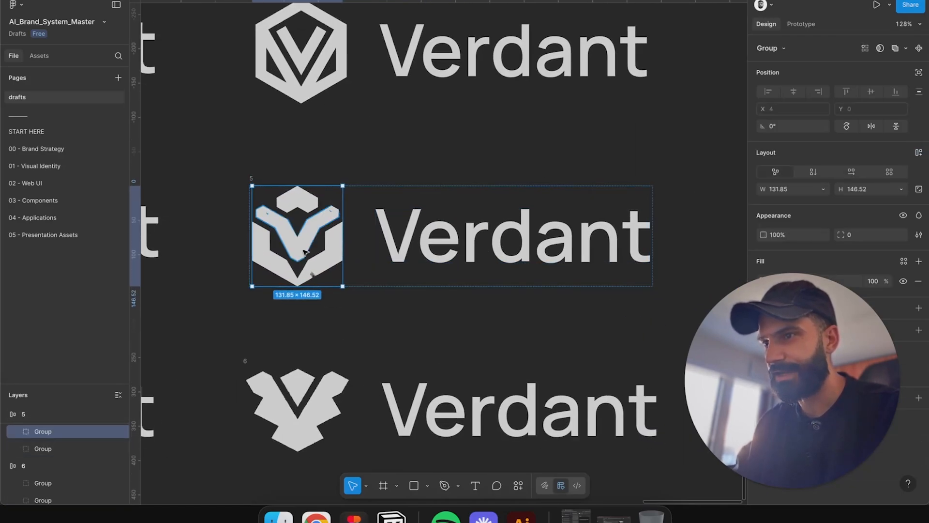
scroll(304, 250, "up", 3)
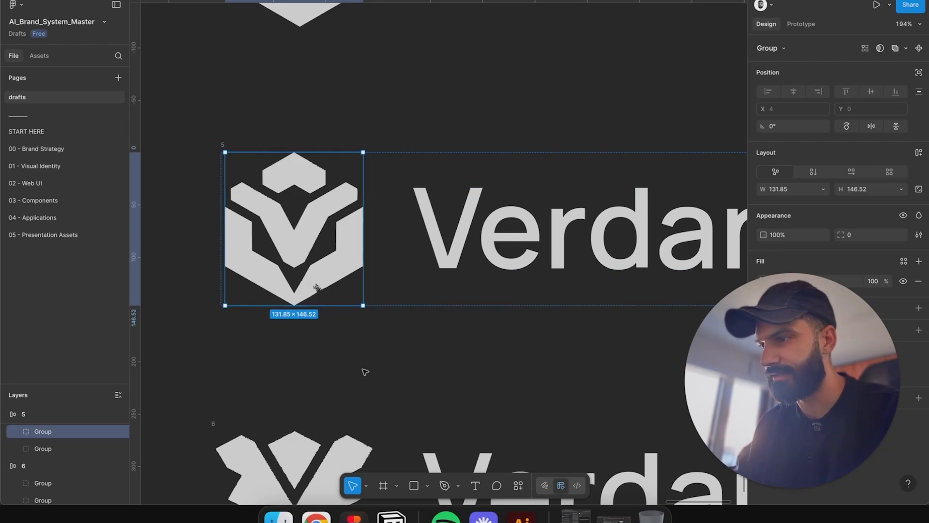
scroll(276, 321, "down", 5)
key("shift+Return")
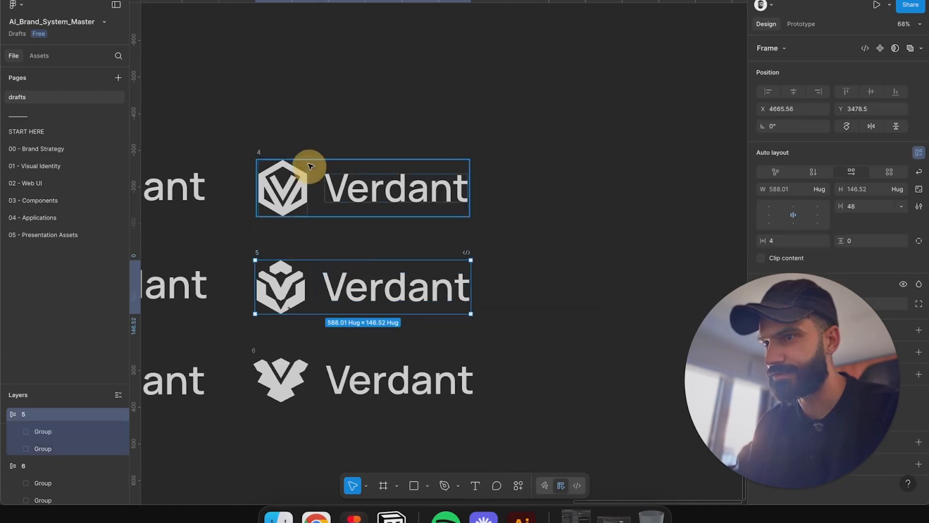
left_click(316, 517)
scroll(387, 321, "down", 2)
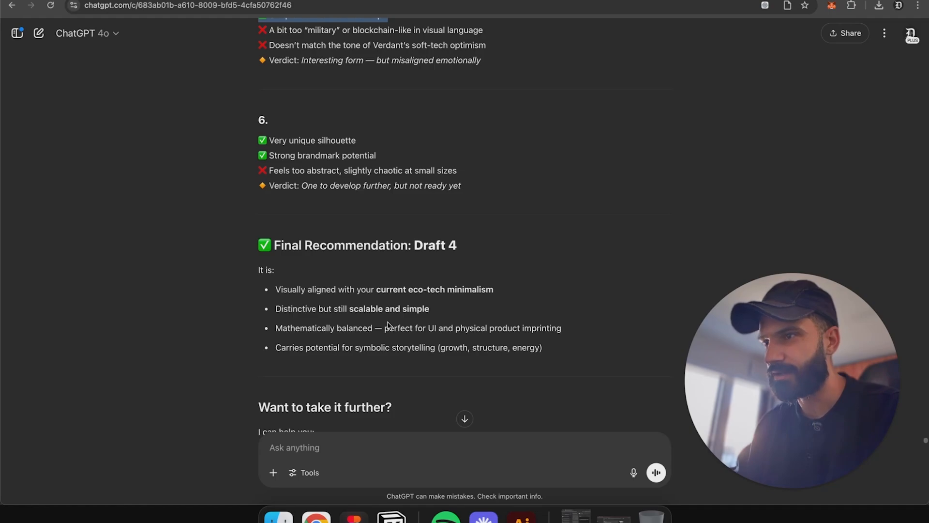
Step: Duplicate drafts 4, 5 and 6 into a new column to the right of the drafts grid
left_click(353, 517)
scroll(278, 380, "down", 5)
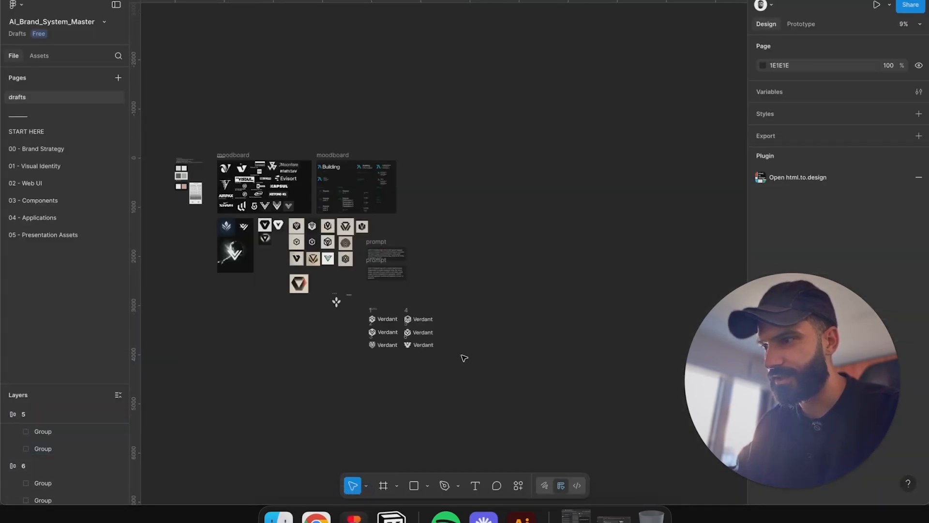
scroll(408, 349, "up", 5)
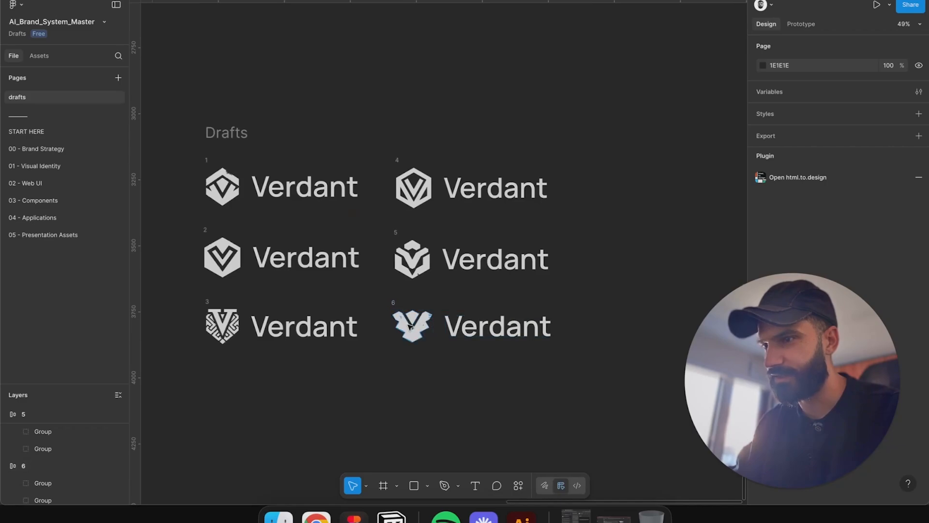
scroll(408, 330, "up", 3)
scroll(390, 318, "right", 3)
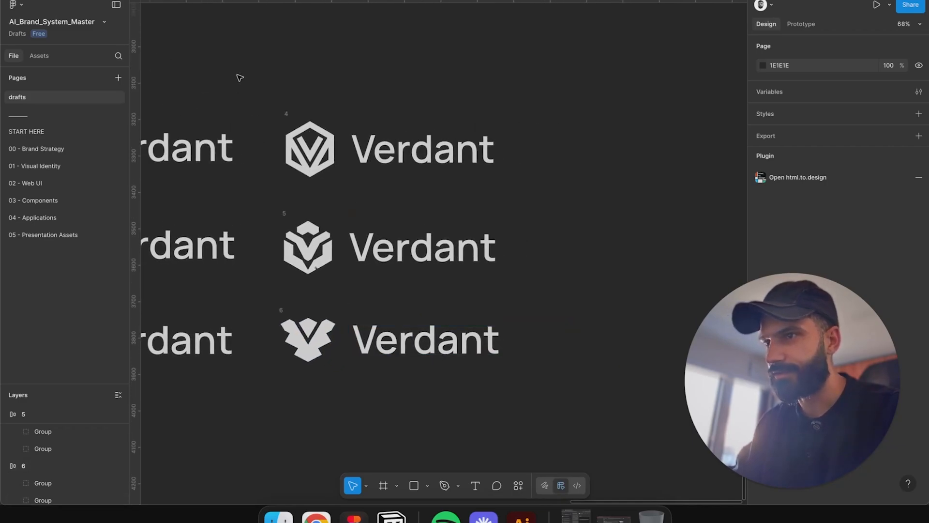
left_click_drag(243, 72, 533, 444)
left_click_drag(612, 363, 416, 321)
left_click_drag(274, 212, 630, 216)
left_click_drag(415, 232, 311, 280)
left_click(310, 279)
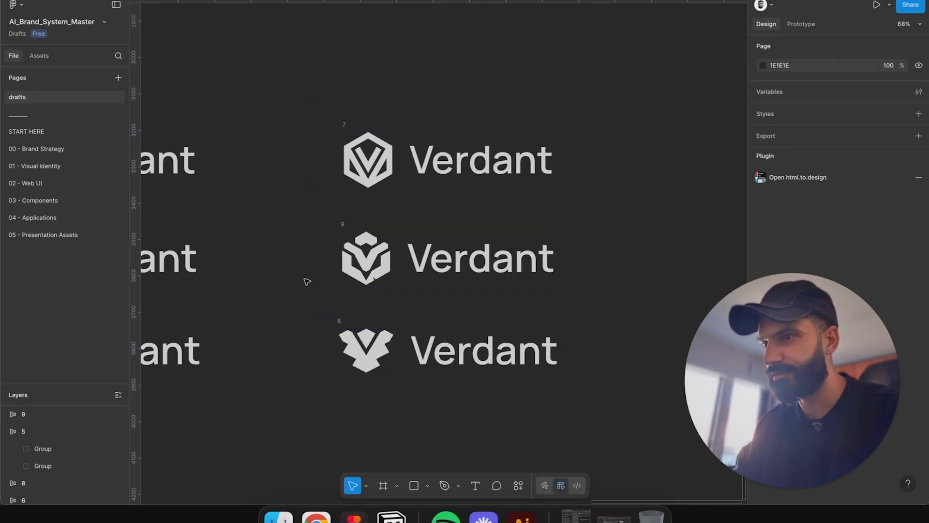
Step: Examine the duplicated drafts 7, 9 and 8 in the new column up close
left_click_drag(291, 198, 600, 291)
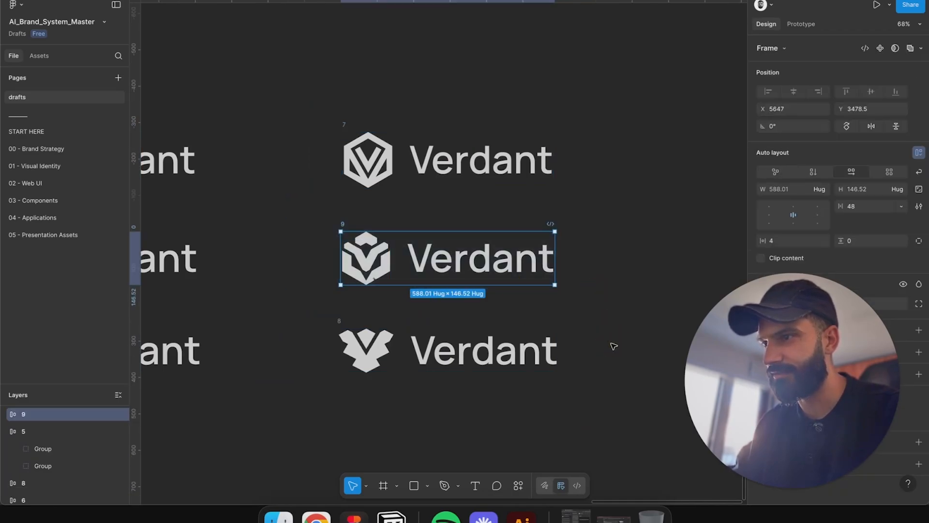
left_click(611, 344)
left_click_drag(269, 102, 599, 202)
scroll(467, 267, "up", 5)
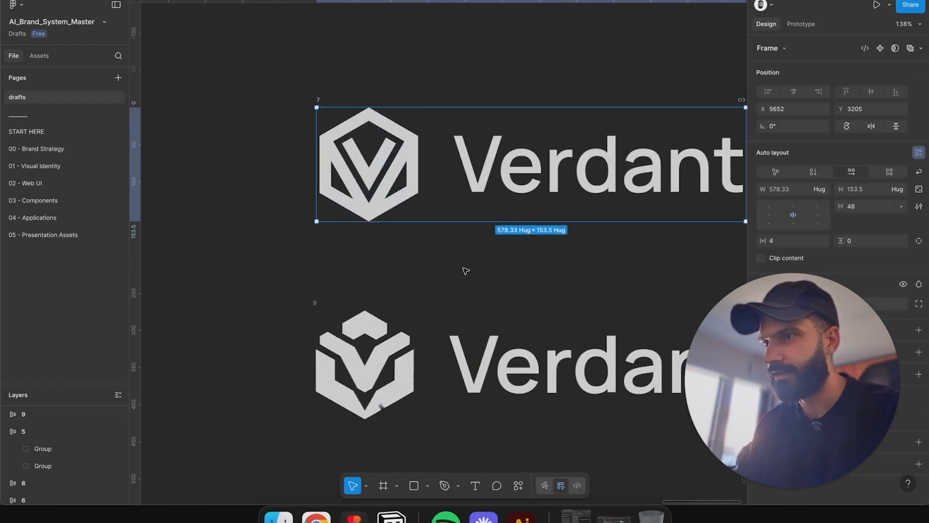
left_click(429, 224)
left_click(363, 135)
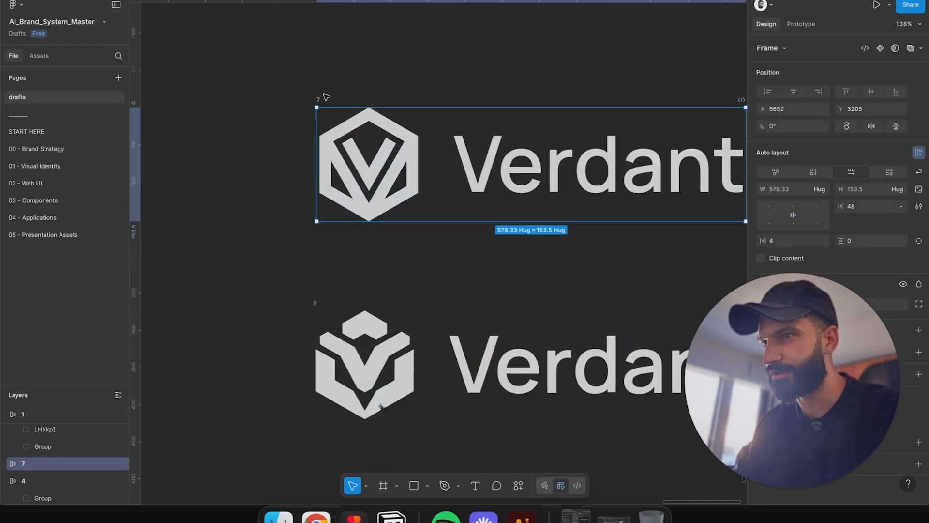
scroll(326, 97, "down", 3)
scroll(326, 107, "up", 6)
scroll(328, 196, "up", 2)
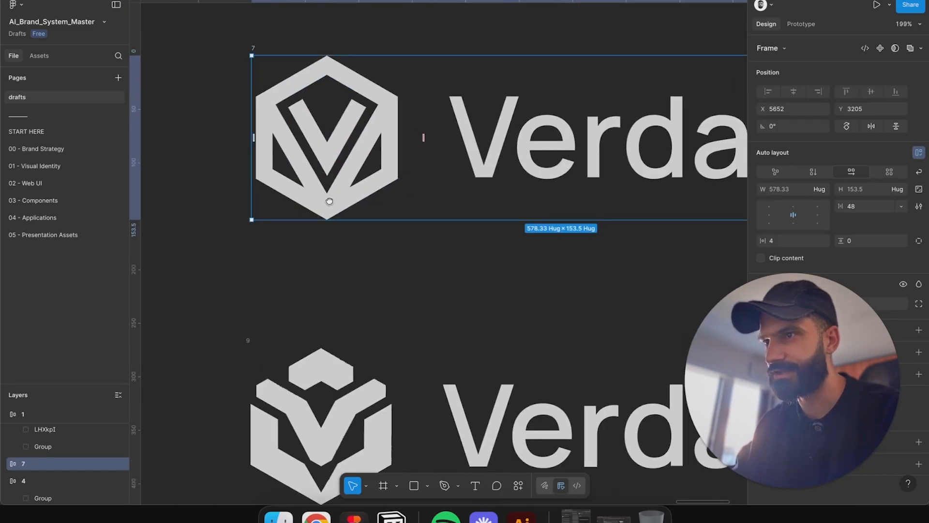
scroll(326, 190, "down", 5)
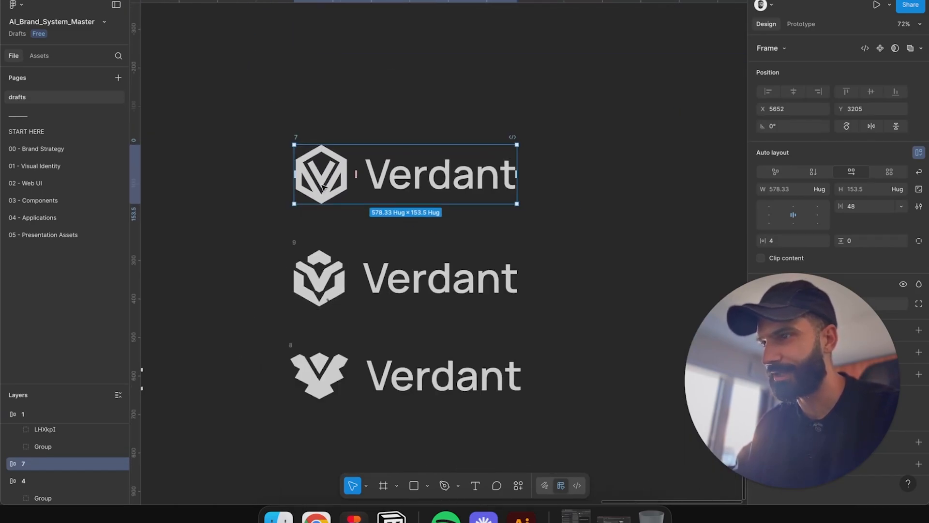
scroll(324, 187, "down", 3)
Step: Rename the duplicated draft 7 frame to "option 2"
left_click_drag(323, 188, 555, 122)
left_click(545, 87)
double_click(543, 93)
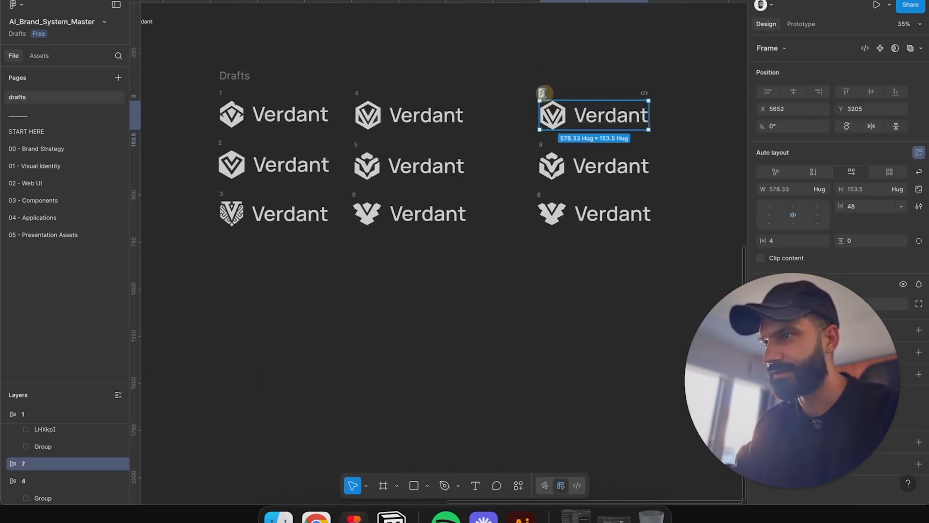
type("option 2")
key("Return")
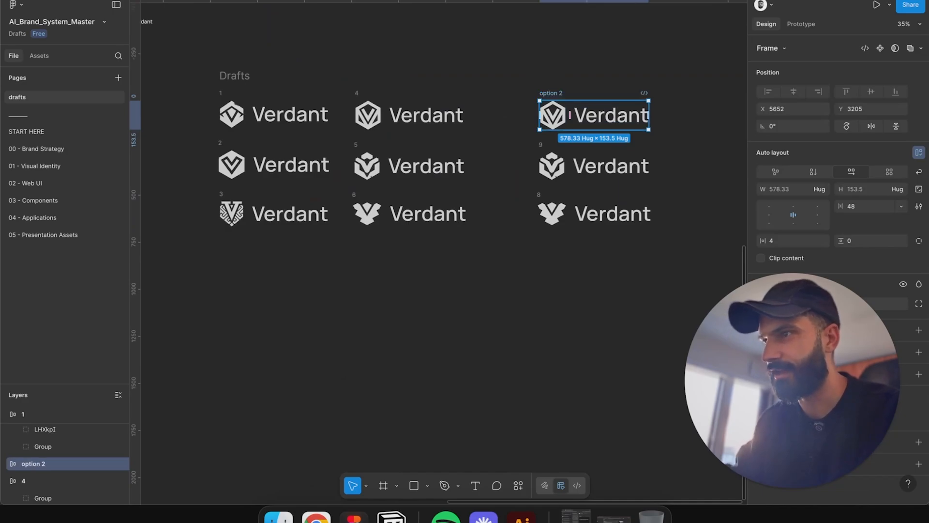
Step: Duplicate the option 2 frame to a spot below the drafts grid
left_click_drag(555, 95, 231, 332)
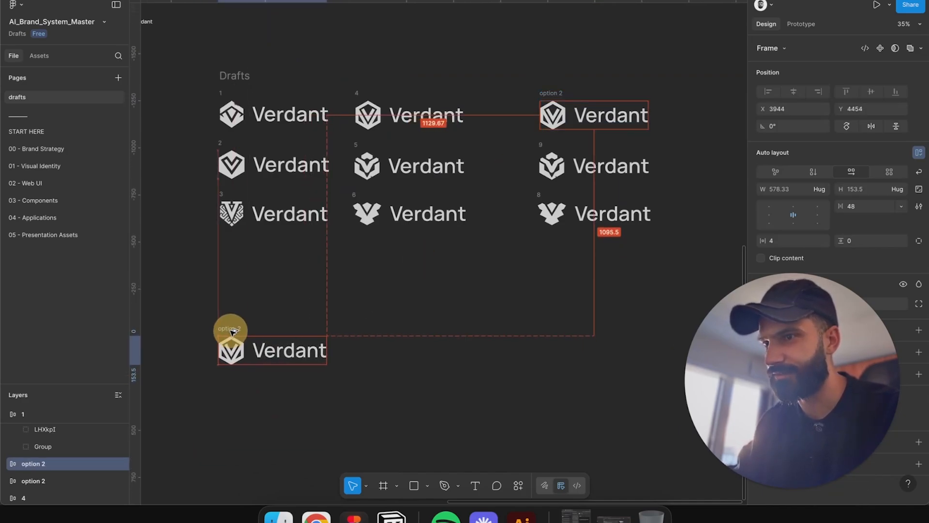
left_click(449, 276)
scroll(653, 153, "up", 5)
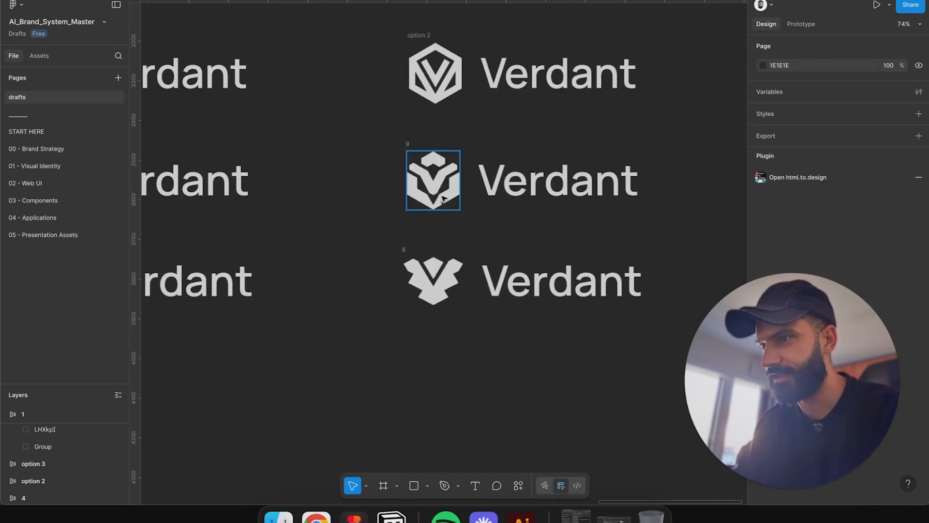
Step: Zoom in to inspect the mark of draft 9 and its edges closely
left_click(432, 180)
scroll(492, 220, "up", 3)
scroll(492, 219, "up", 2)
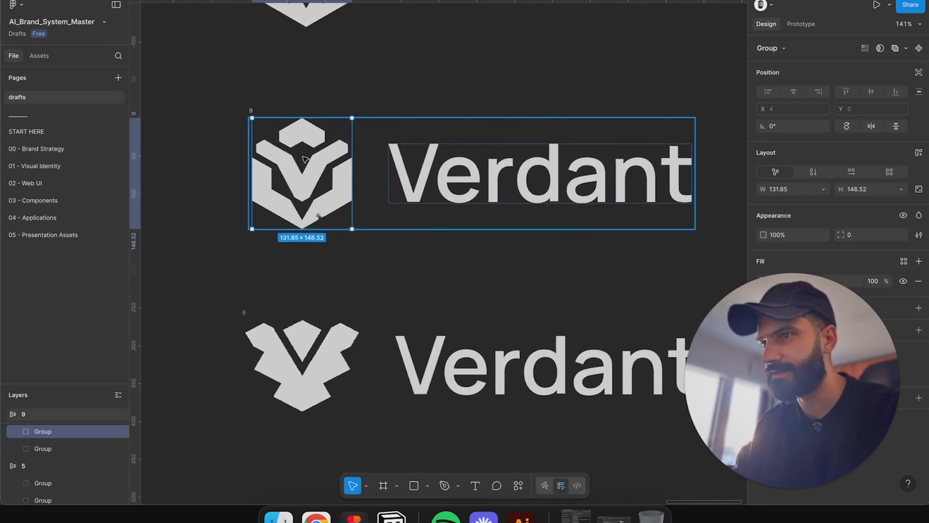
scroll(306, 191, "up", 3)
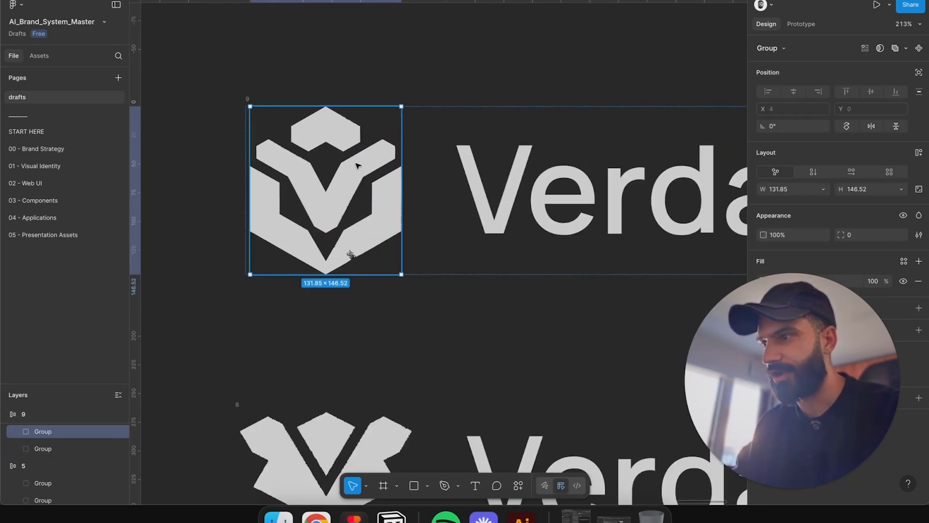
scroll(356, 165, "down", 4)
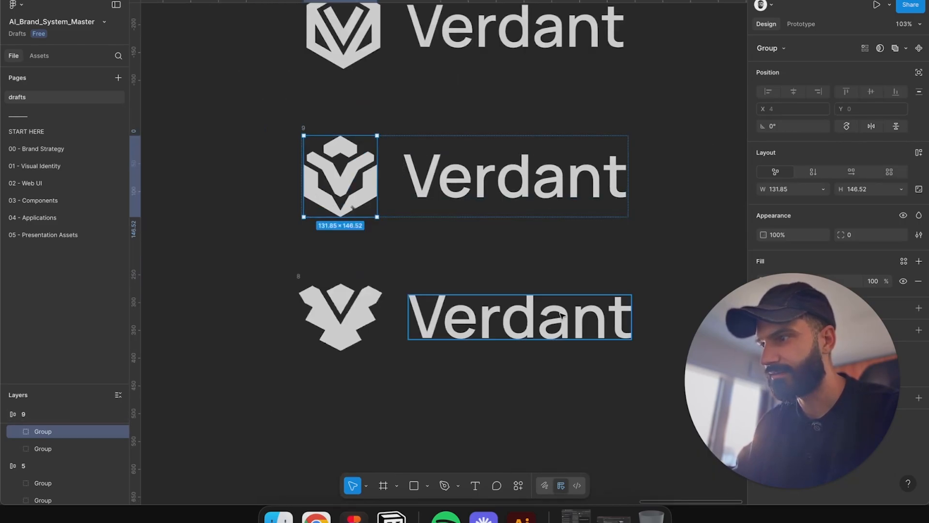
scroll(438, 296, "down", 4)
scroll(412, 212, "up", 5)
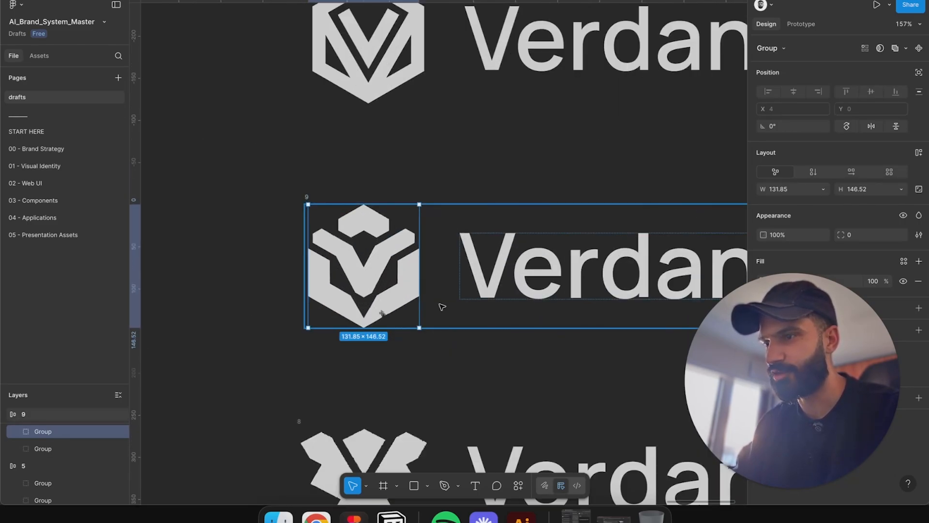
scroll(342, 235, "up", 4)
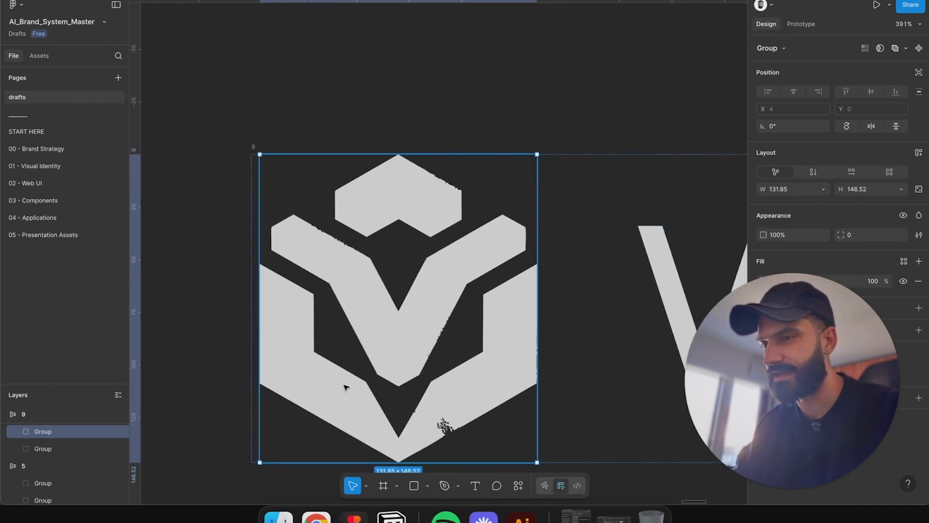
scroll(442, 425, "down", 3)
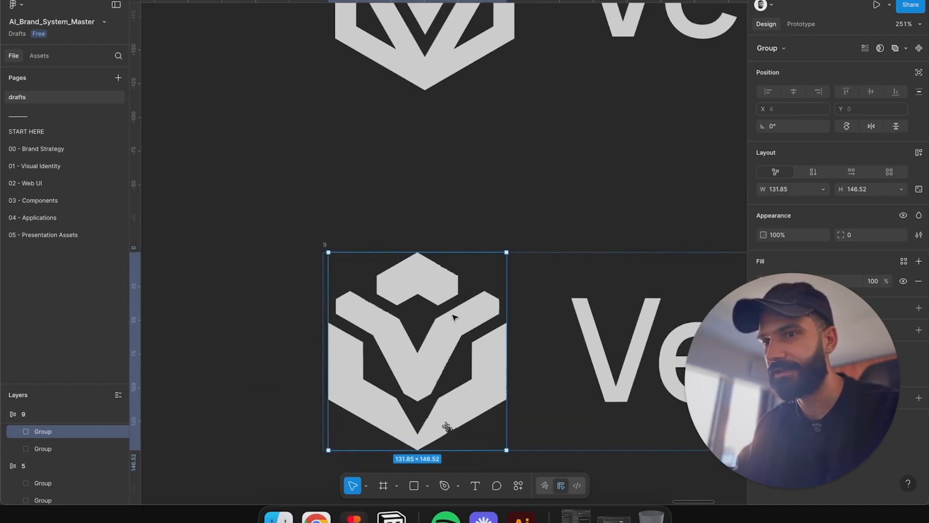
scroll(454, 317, "down", 5)
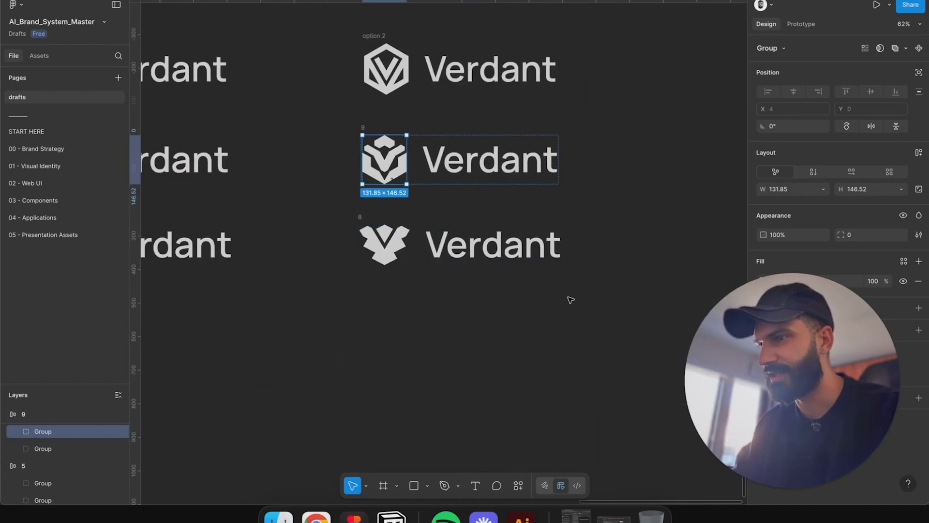
scroll(498, 313, "up", 2)
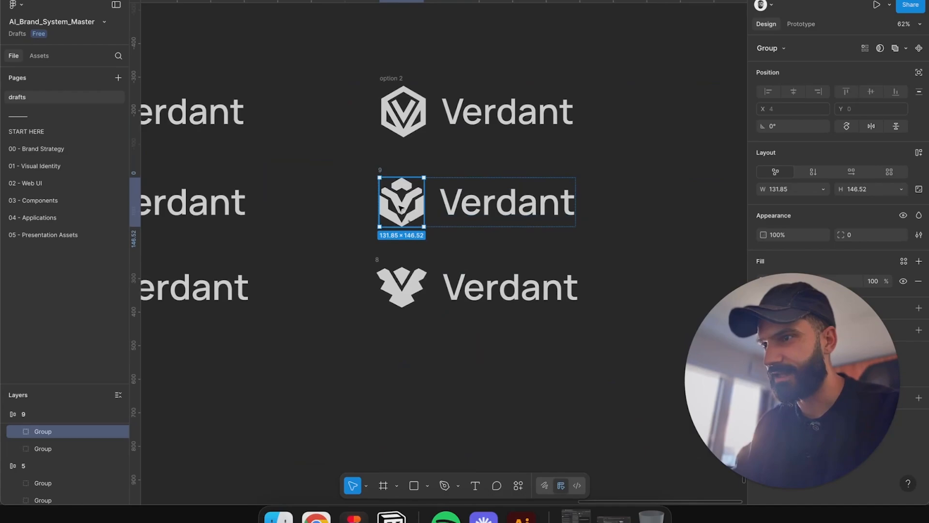
left_click_drag(398, 354, 400, 428)
scroll(444, 179, "up", 3)
scroll(363, 249, "up", 3)
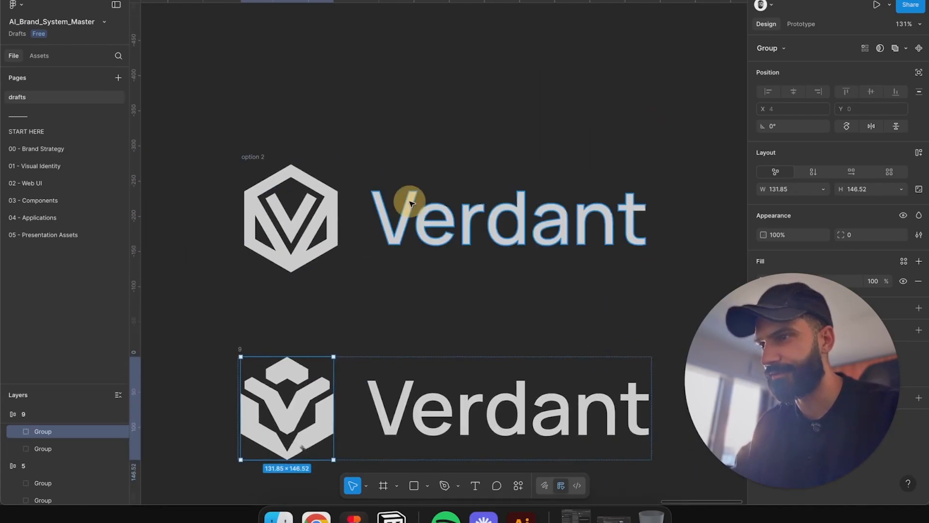
Step: Compare the option 2 mark with draft 9 and review the original drafts grid
left_click(322, 240)
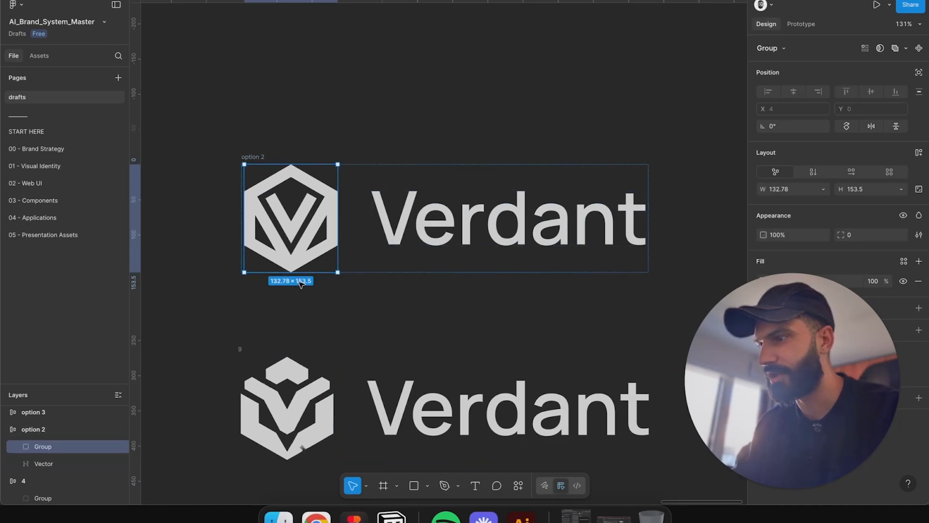
left_click(430, 303)
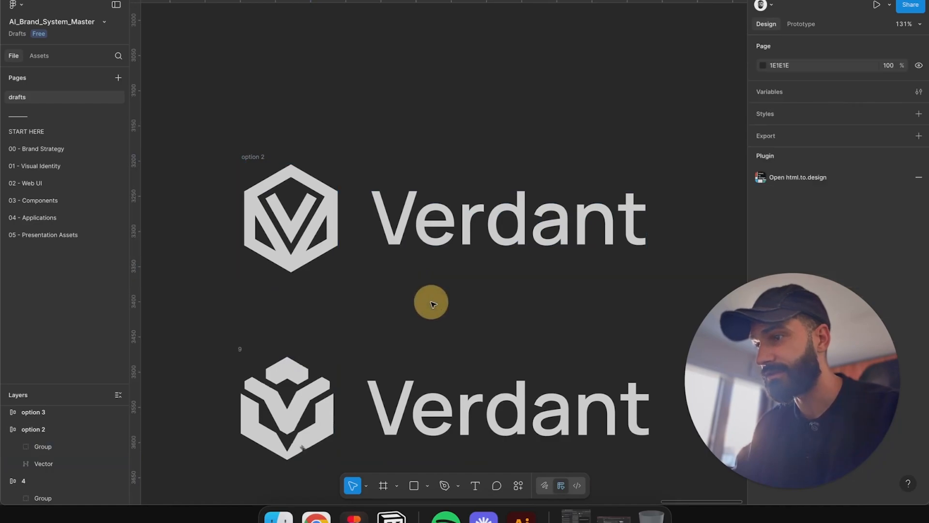
scroll(431, 304, "down", 5)
scroll(430, 343, "down", 5)
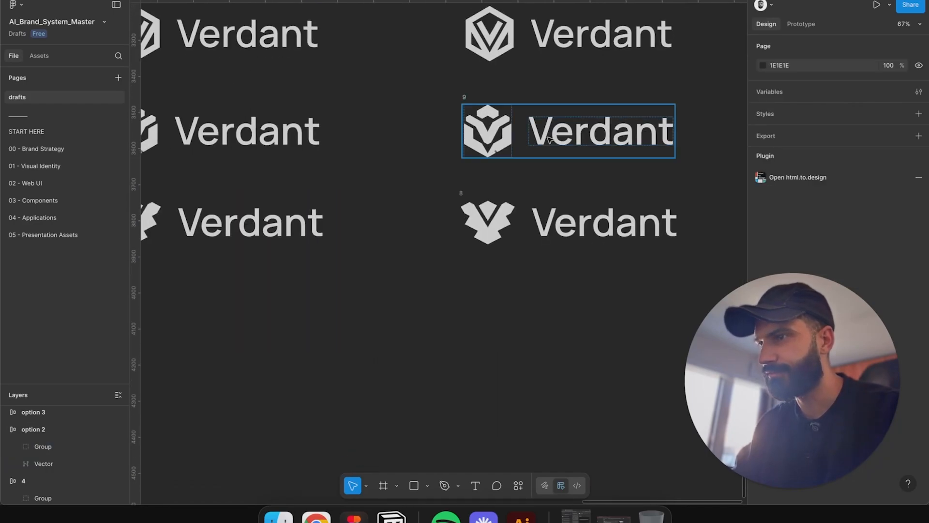
left_click_drag(270, 116, 610, 299)
scroll(396, 162, "up", 3)
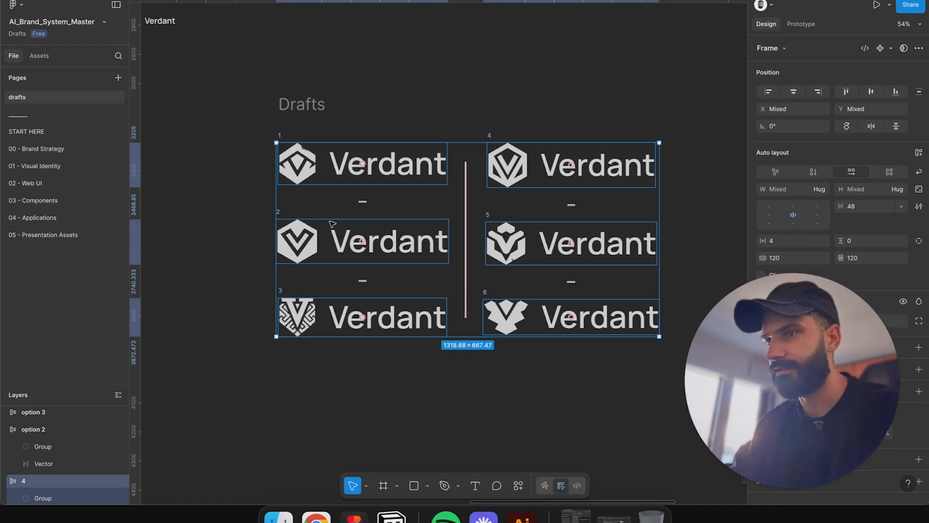
scroll(330, 226, "up", 5)
scroll(390, 309, "right", 5)
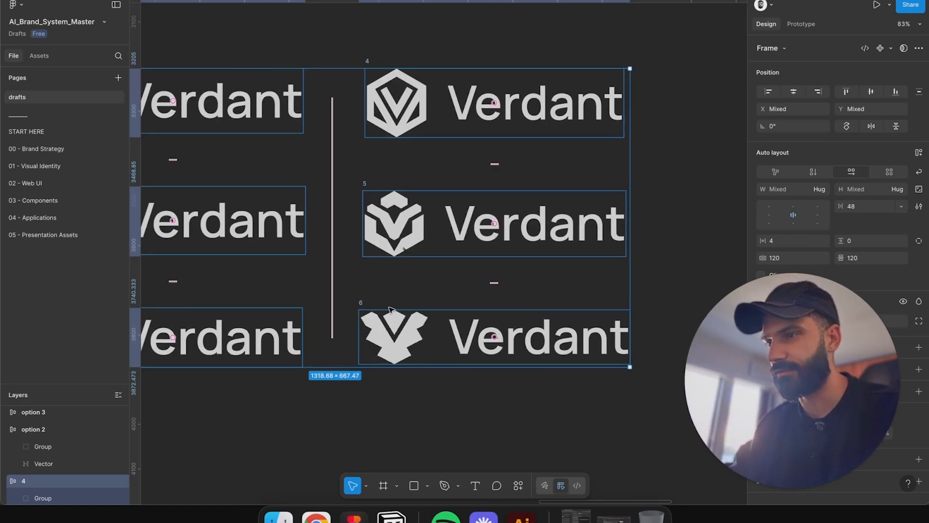
Step: Inspect the separate vector pieces of draft 5's mark in the second drafts column
left_click_drag(332, 37, 716, 461)
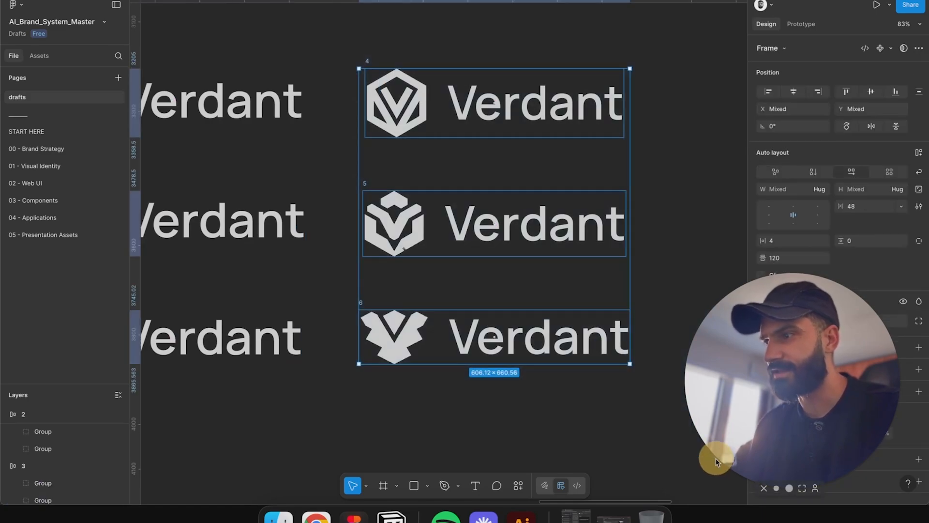
left_click(408, 226)
scroll(401, 213, "up", 5)
left_click(392, 176)
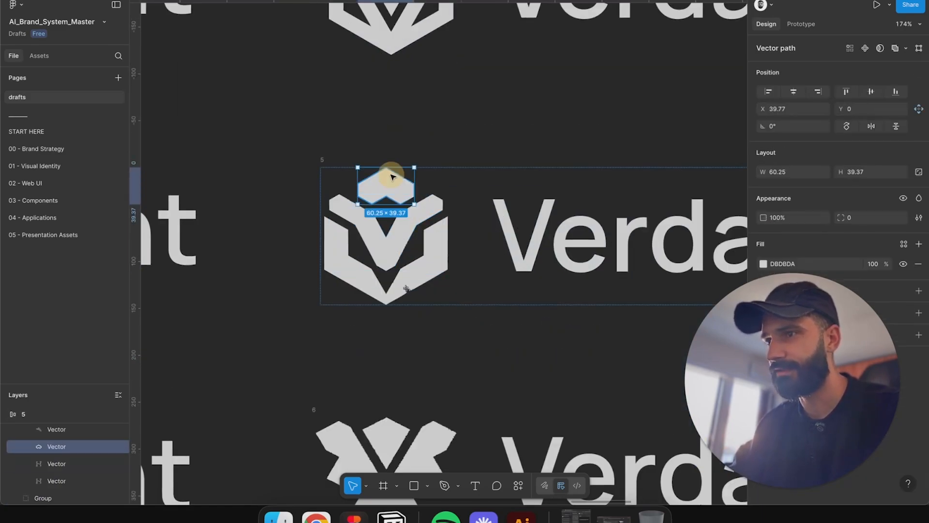
left_click(430, 209)
left_click(436, 238)
left_click(418, 188)
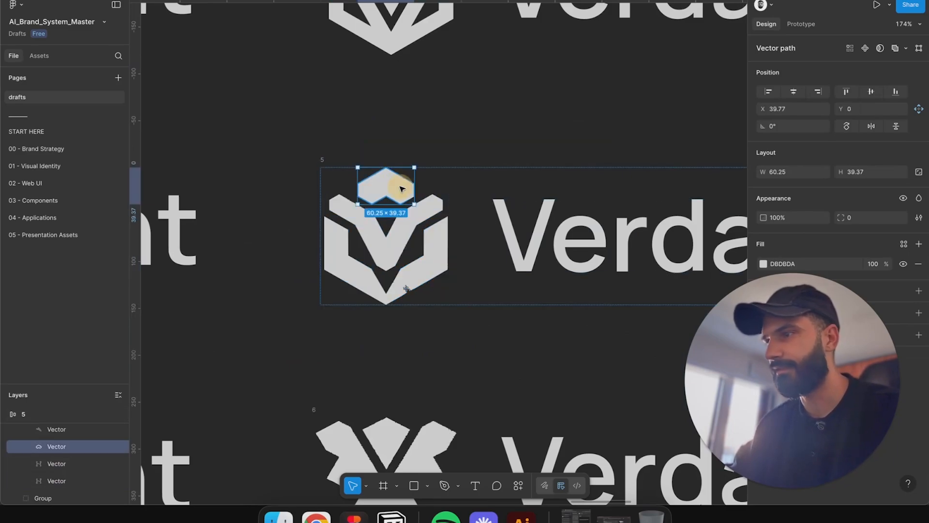
scroll(460, 183, "down", 5)
left_click(530, 133)
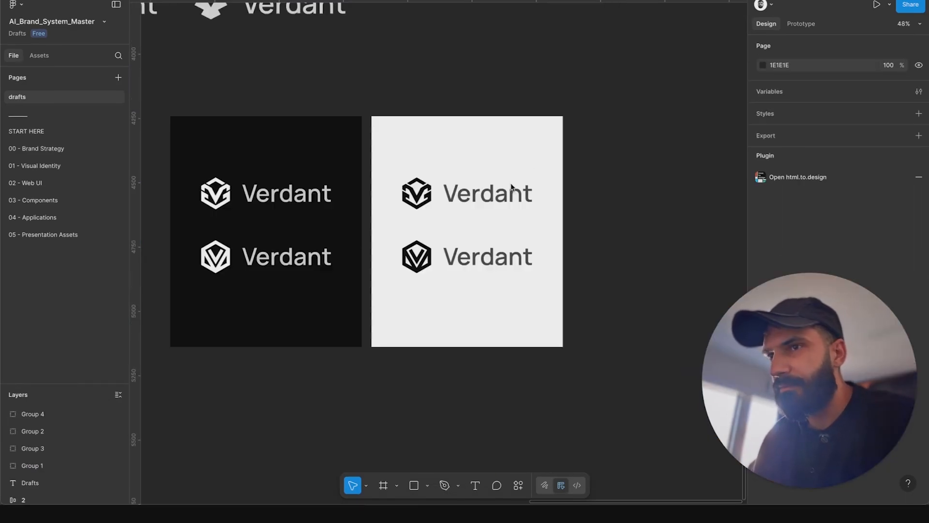
Step: Review the two logo options on the dark and light presentation boards, zooming into Option 1
left_click_drag(569, 168, 632, 148)
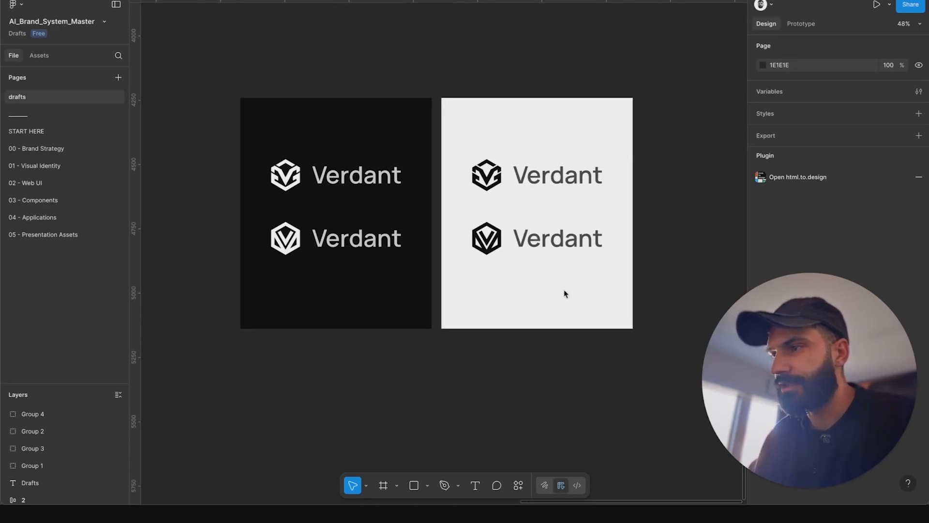
left_click(604, 364)
scroll(300, 179, "up", 6)
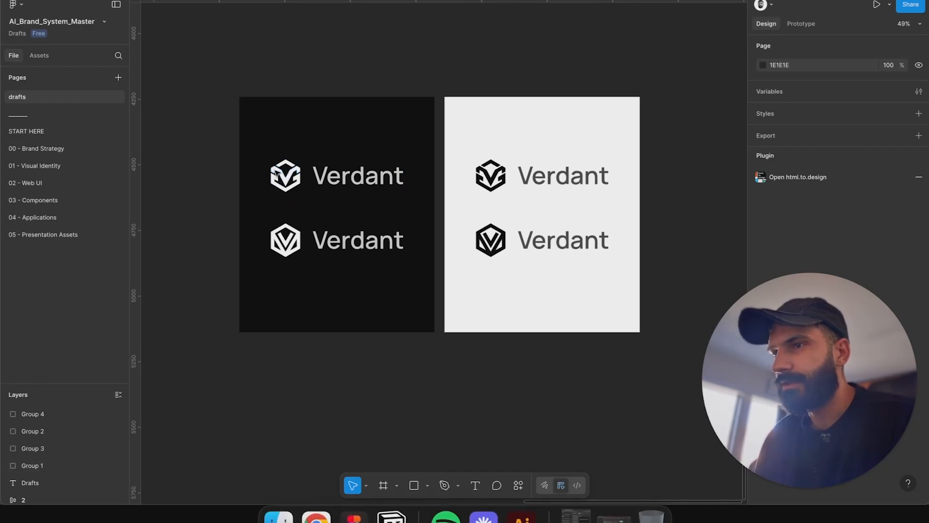
left_click(302, 181)
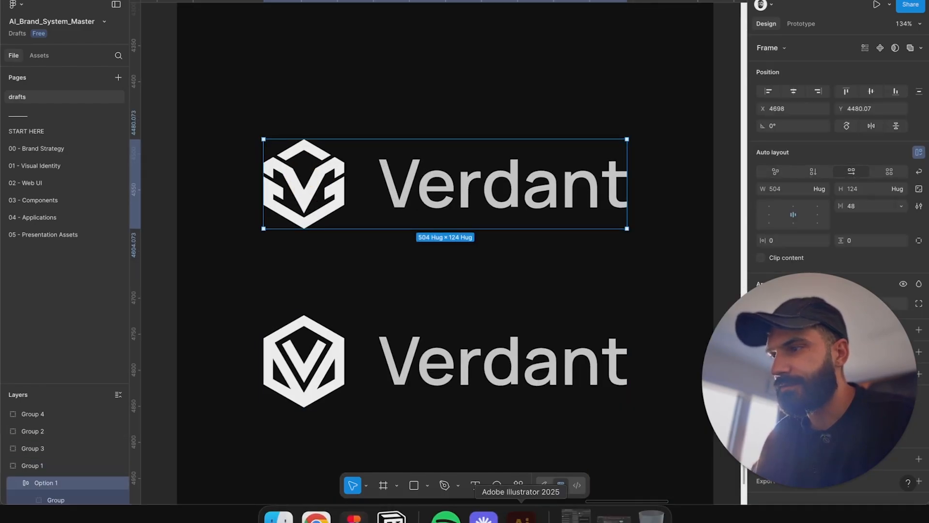
Step: Switch to Adobe Illustrator and zoom in on the hexagonal V monogram icon among the drafts
left_click(522, 517)
left_click_drag(389, 169, 448, 182)
key("v")
left_click(386, 133)
key("z")
key("v")
left_click(441, 141)
key("z")
left_click_drag(442, 141, 243, 170)
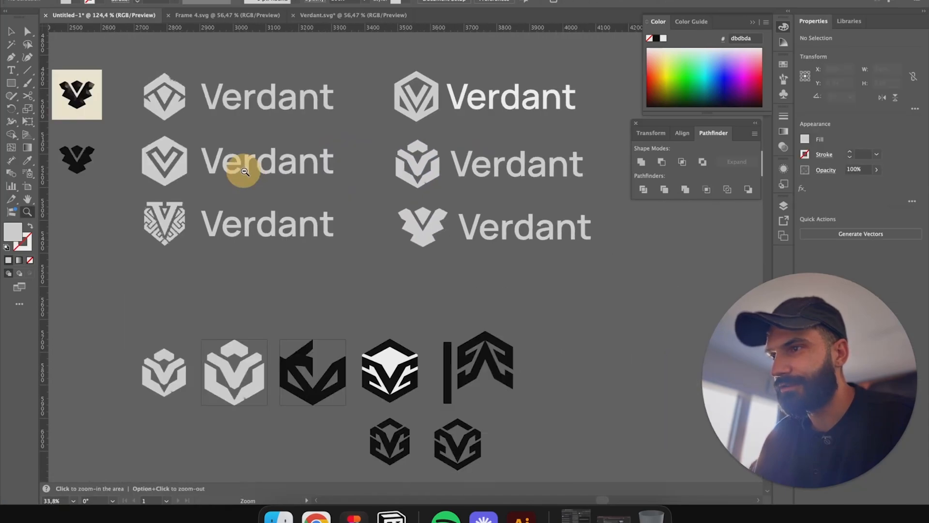
scroll(180, 185, "right", 10)
left_click_drag(342, 167, 503, 130)
scroll(546, 159, "up", 2)
scroll(545, 159, "left", 2)
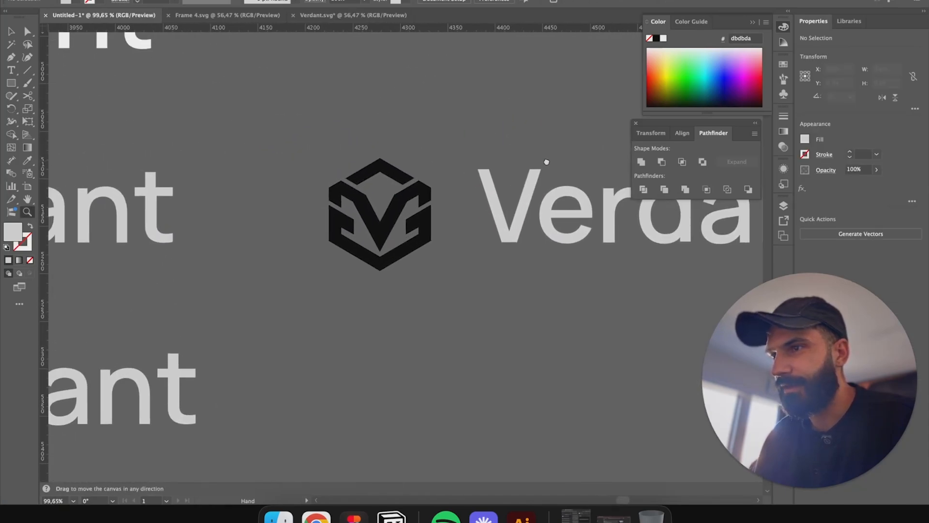
key("v")
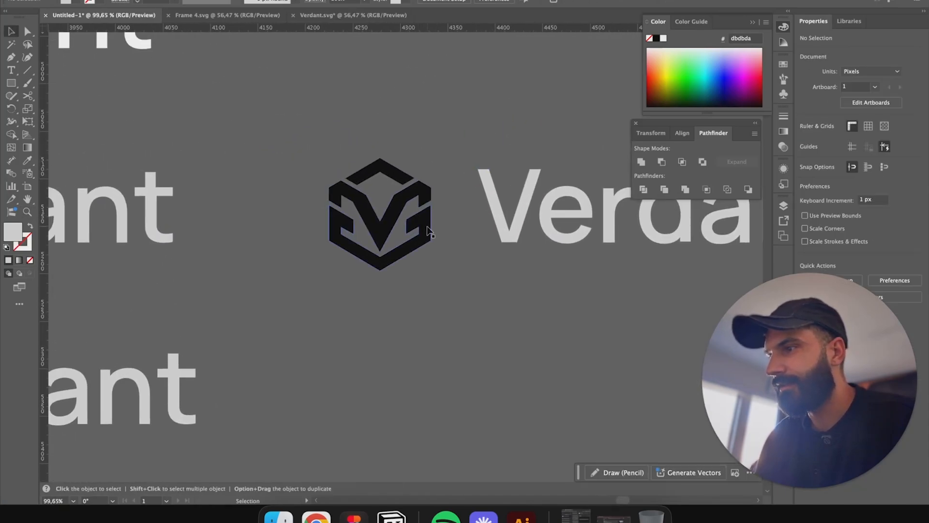
key("z")
left_click_drag(451, 248, 451, 109)
Step: Switch back to Figma and zoom into the Option 1 logo on the dark board
left_click(354, 517)
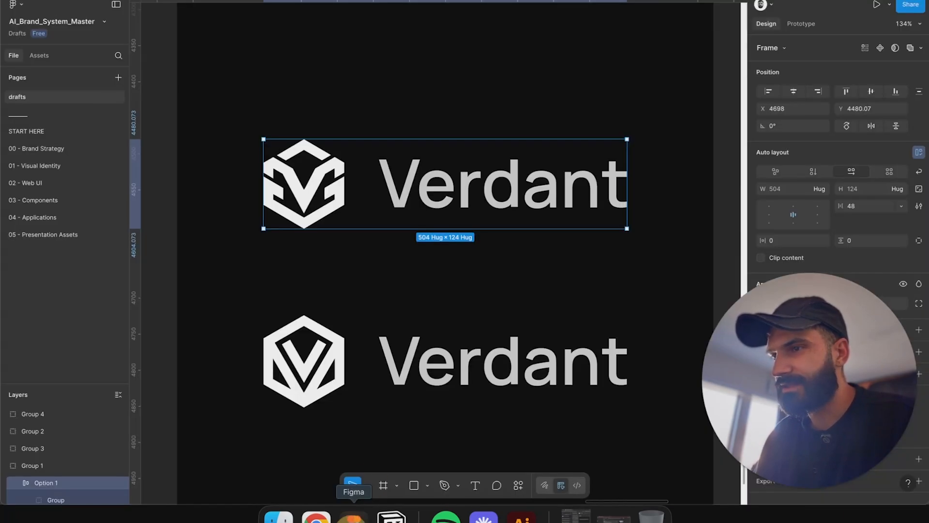
scroll(288, 189, "up", 3)
left_click(337, 164)
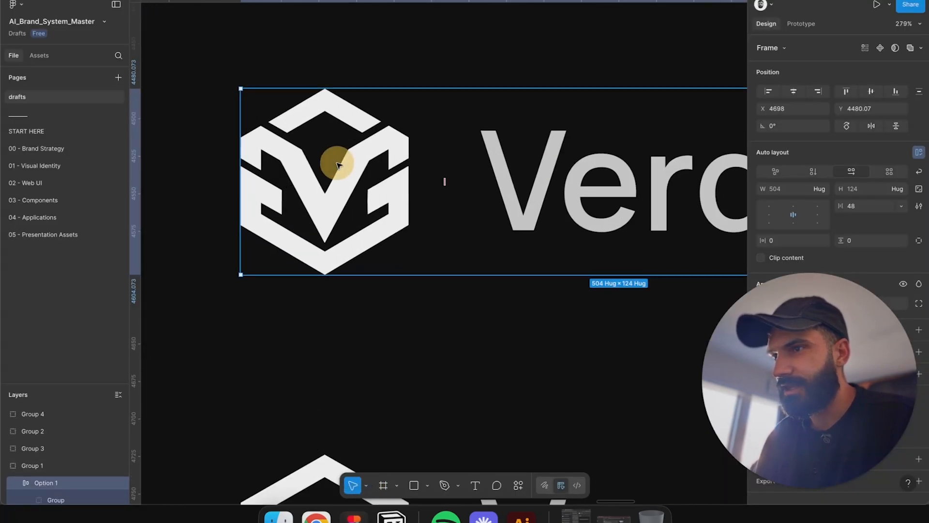
Step: Examine the icon group inside the Option 1 lockup up close, then zoom out to both presentation boards
double_click(372, 161)
scroll(485, 153, "down", 2)
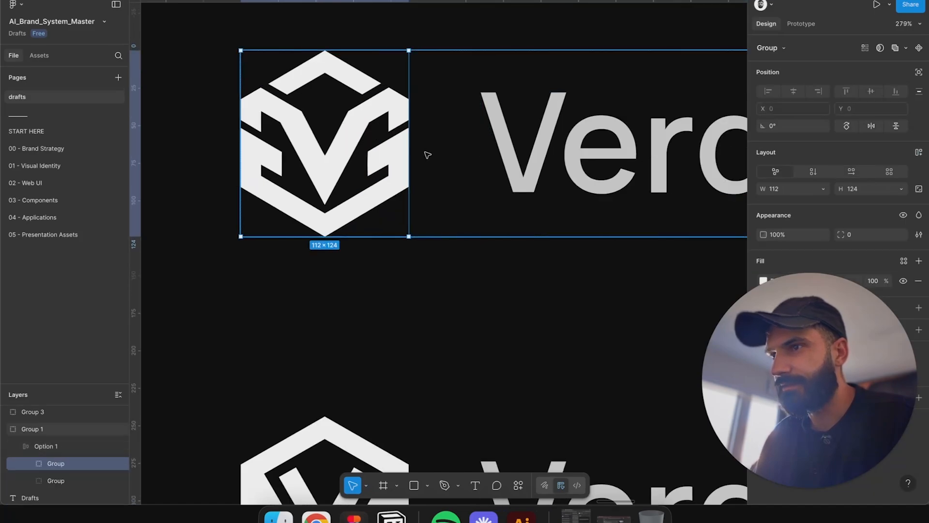
scroll(426, 155, "down", 1)
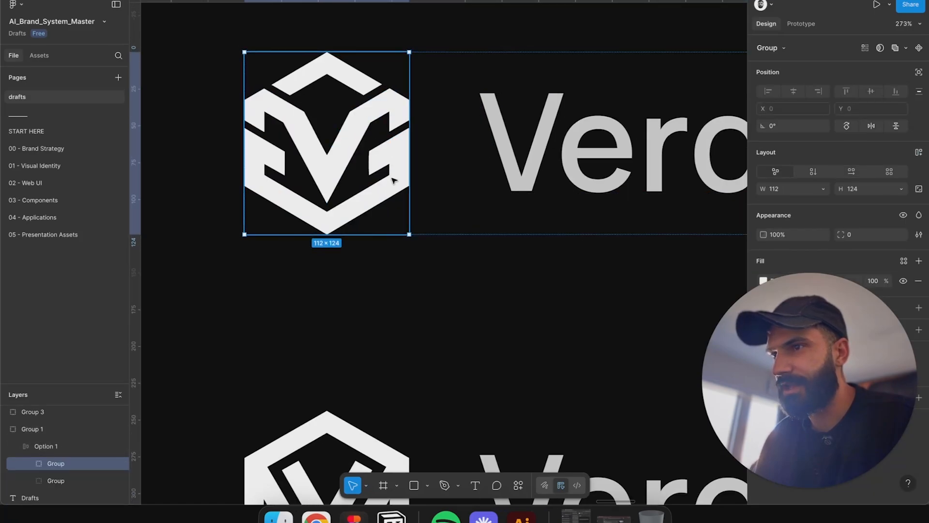
scroll(400, 191, "up", 2)
scroll(399, 192, "right", 2)
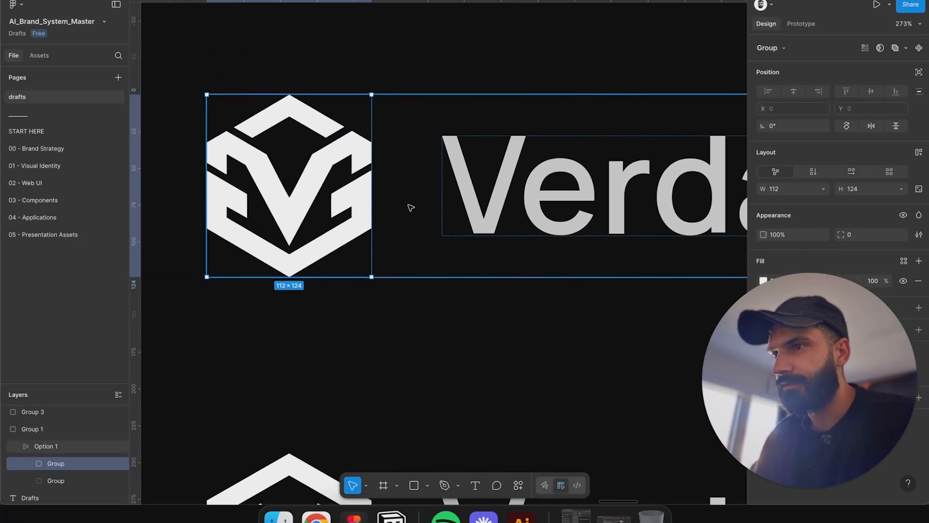
scroll(410, 203, "down", 2)
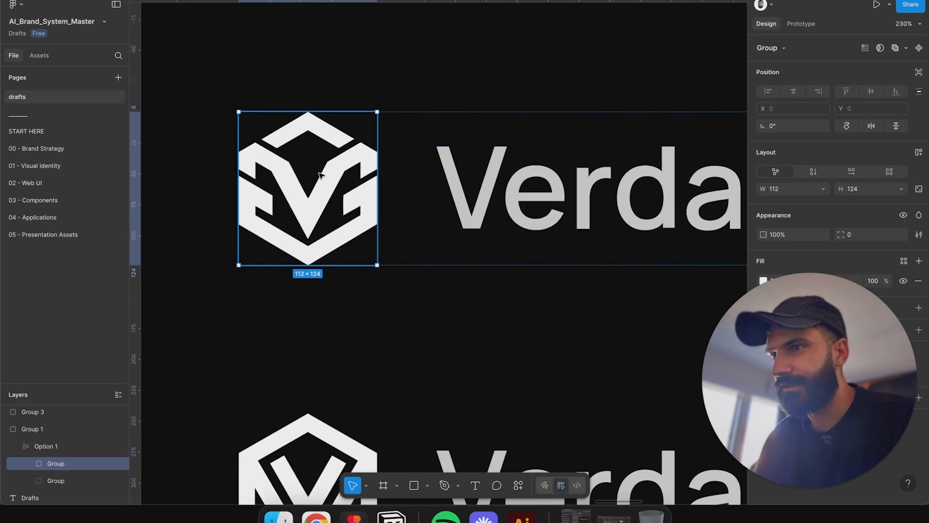
scroll(323, 183, "down", 4)
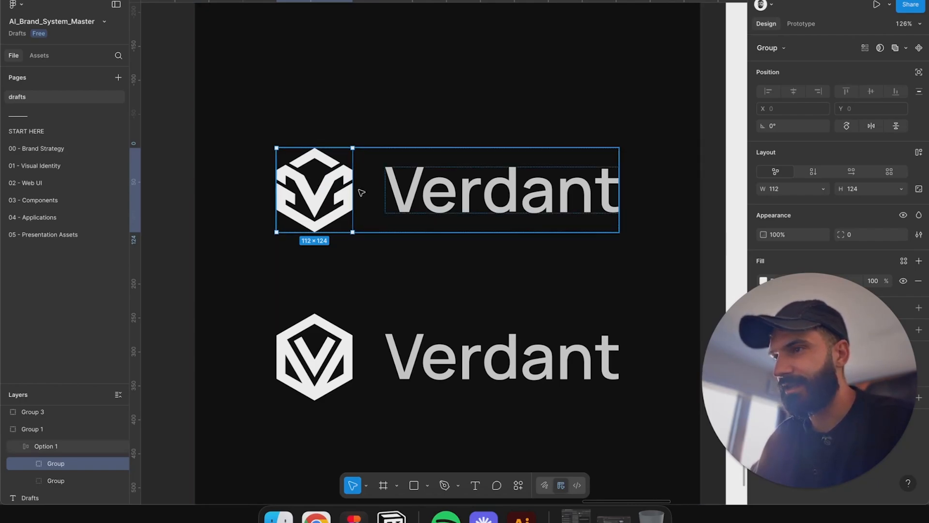
scroll(360, 194, "down", 5)
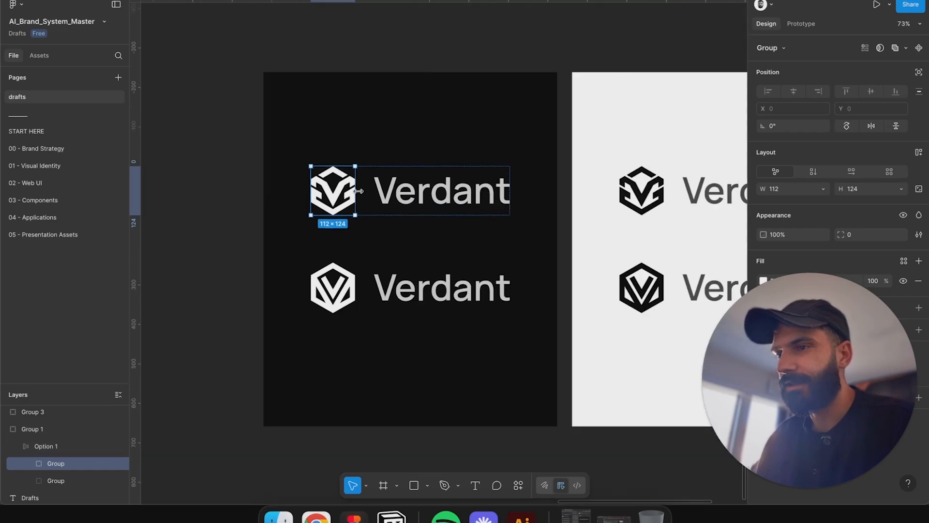
Step: Inspect the Option 2 icon and lockup frame, then all four logo lockups across the dark and light boards
left_click(359, 292)
left_click(349, 295)
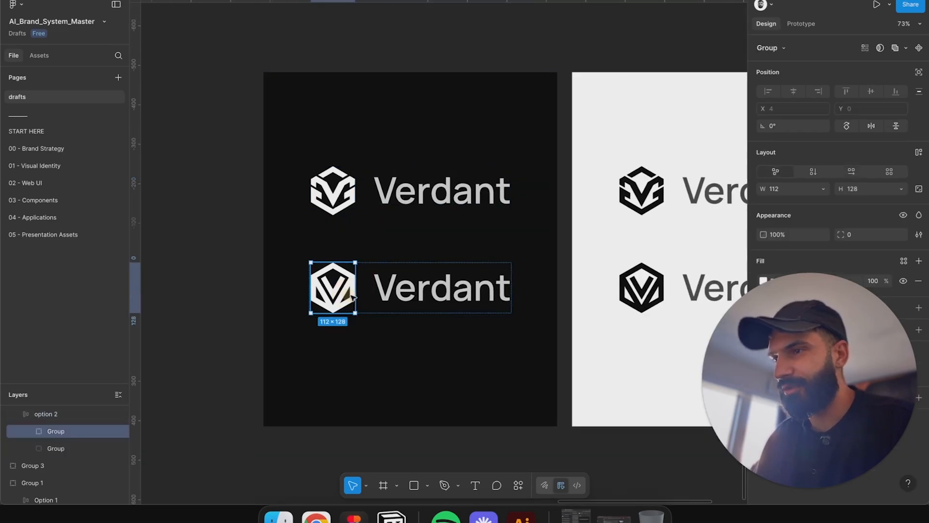
scroll(447, 368, "right", 3)
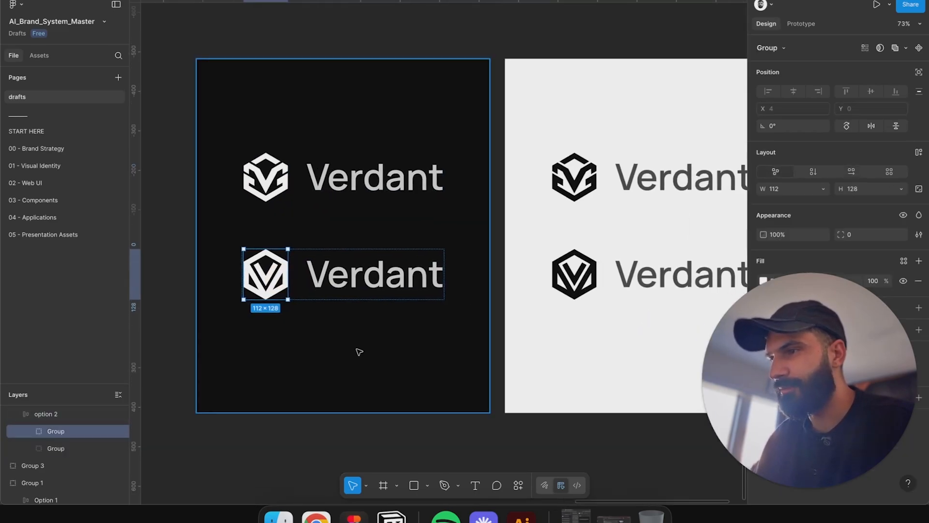
left_click(379, 257)
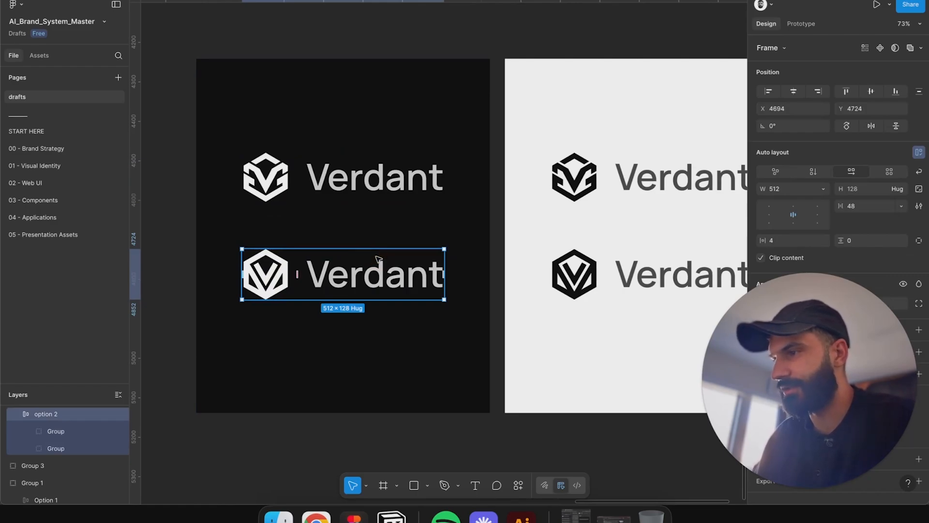
scroll(379, 258, "down", 3)
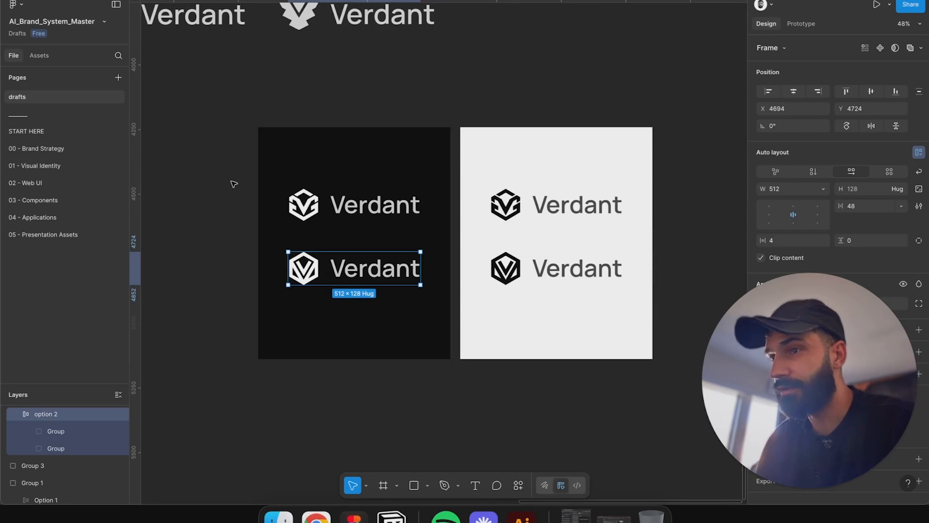
left_click_drag(221, 102, 726, 410)
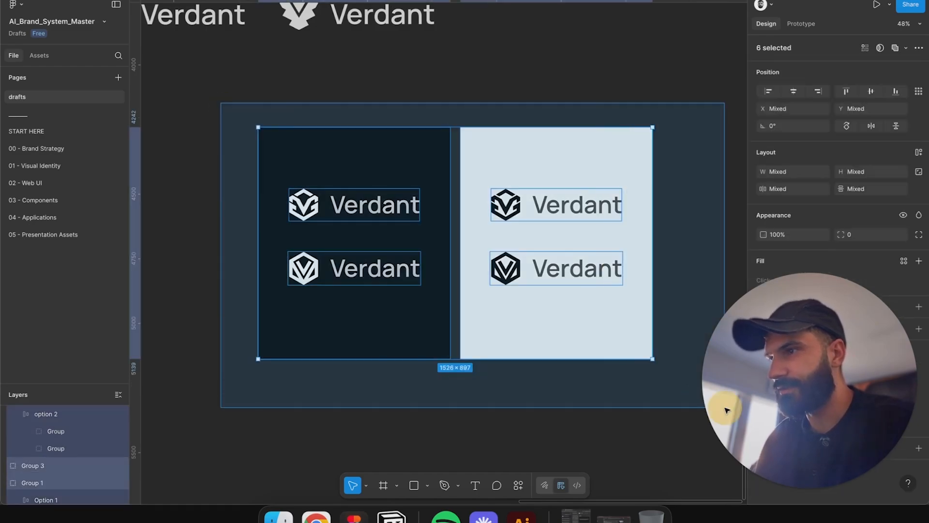
left_click(639, 386)
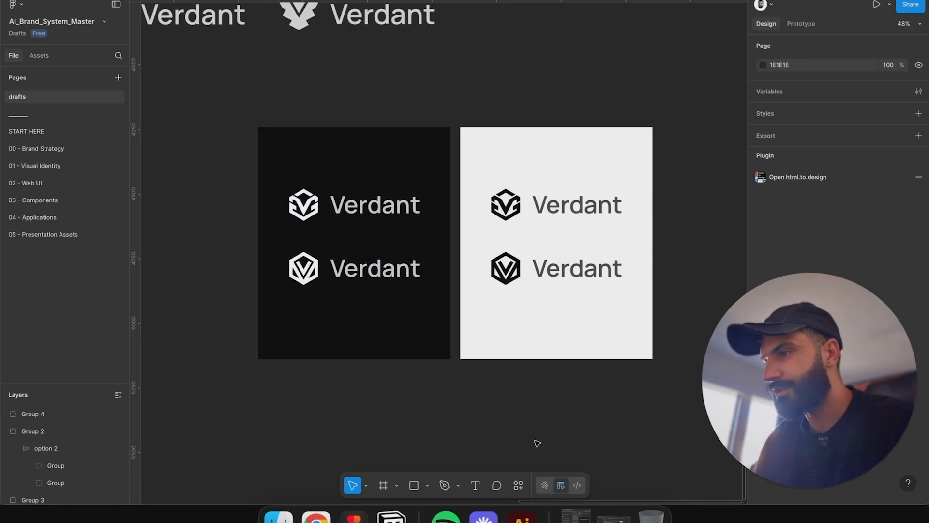
Step: Switch to the browser and bring up the Lovable project for the Verdant website
left_click(316, 517)
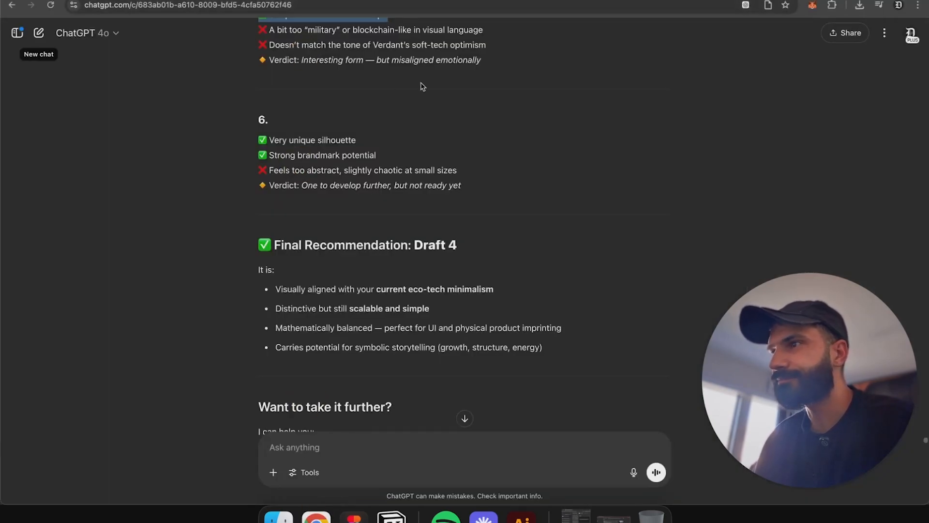
left_click(499, 0)
key("super+r")
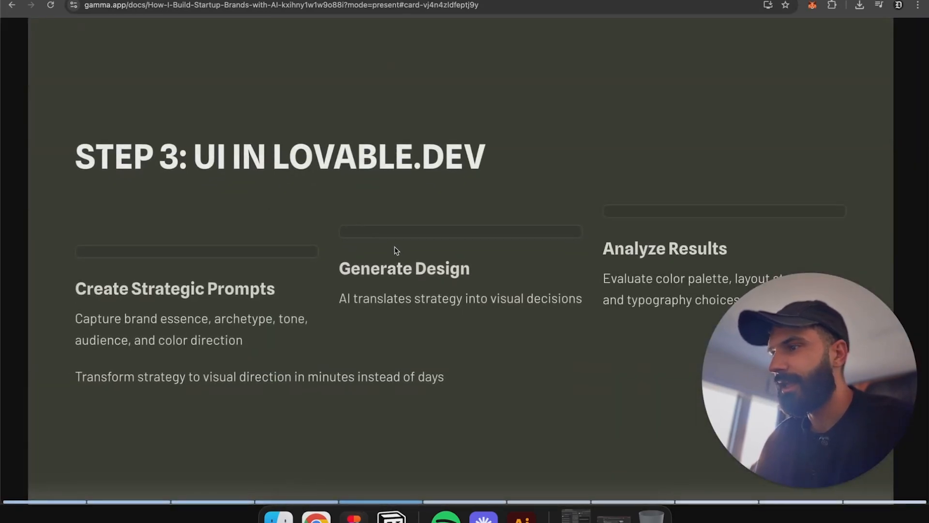
left_click(125, 0)
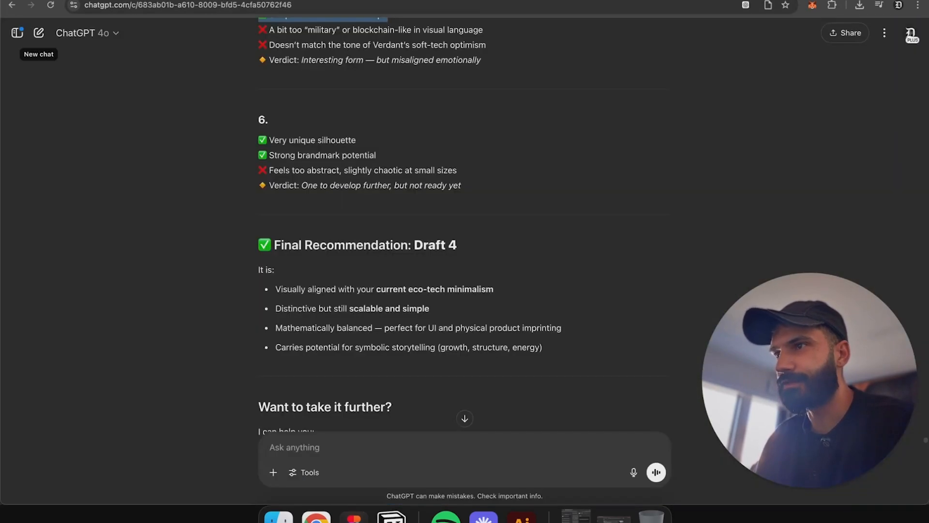
left_click(454, 0)
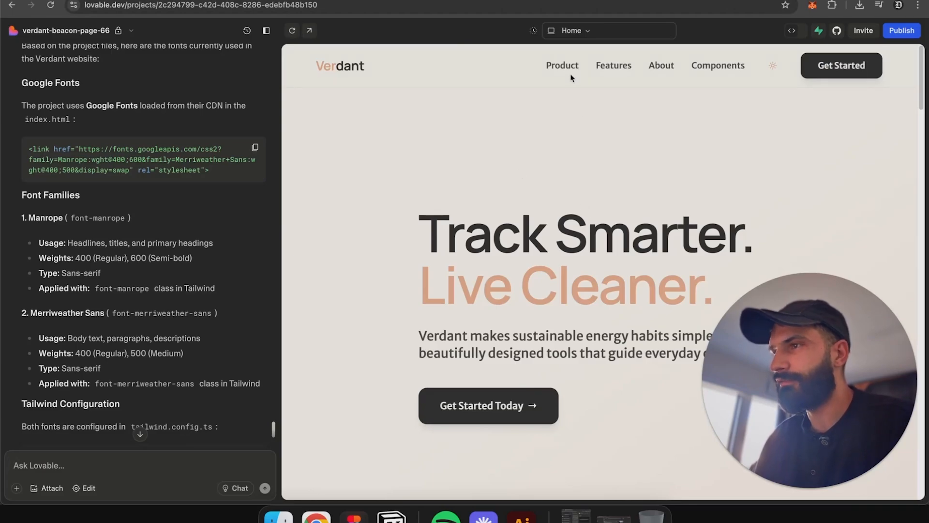
Step: Open the Components page of the Verdant site preview and scroll through its sections
left_click(721, 67)
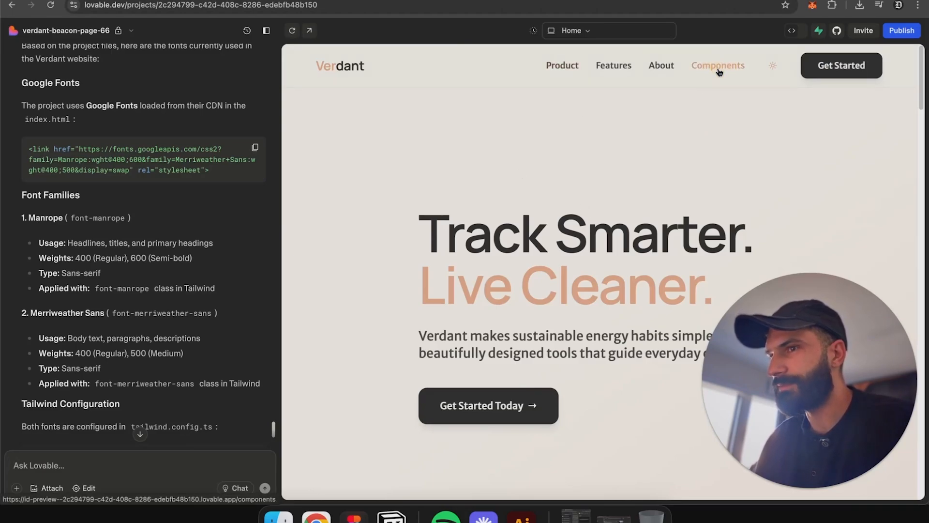
scroll(646, 207, "down", 20)
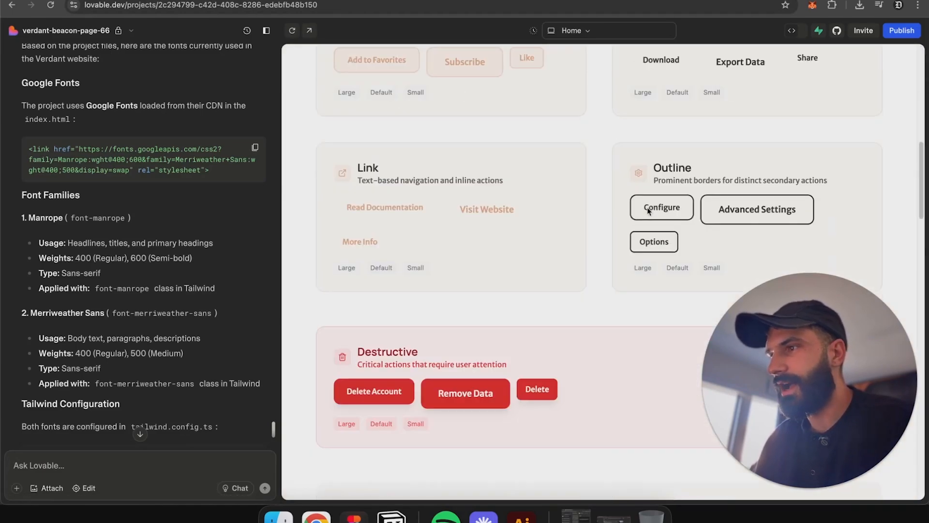
scroll(649, 212, "down", 20)
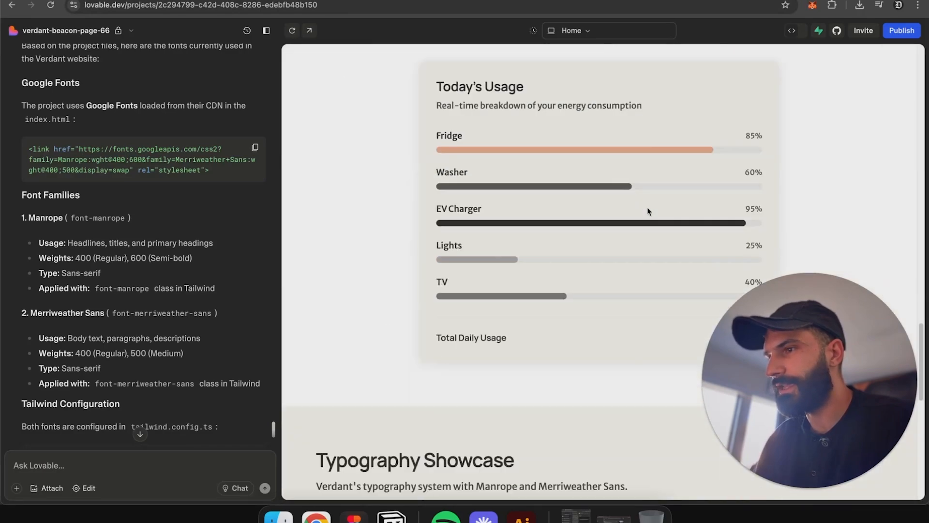
scroll(649, 211, "up", 20)
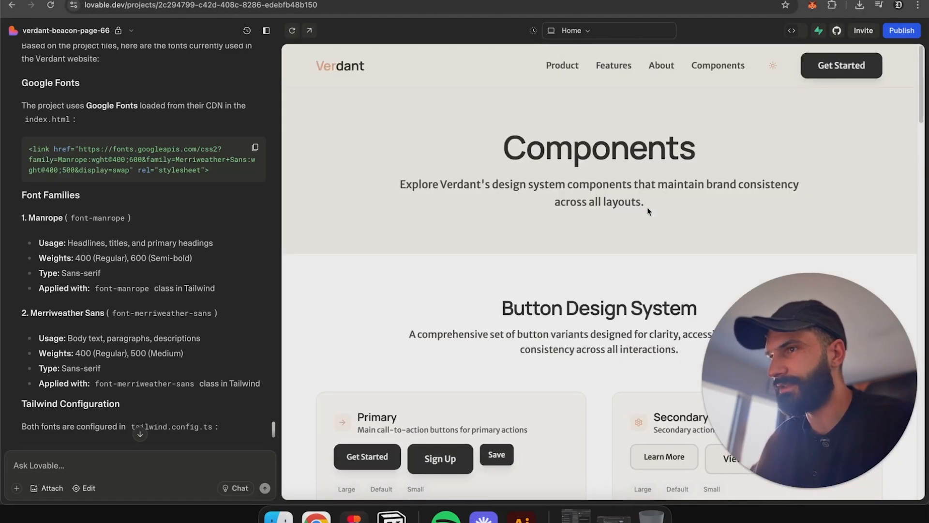
Step: Switch the site preview to dark mode and review the components and typography showcase
left_click(773, 65)
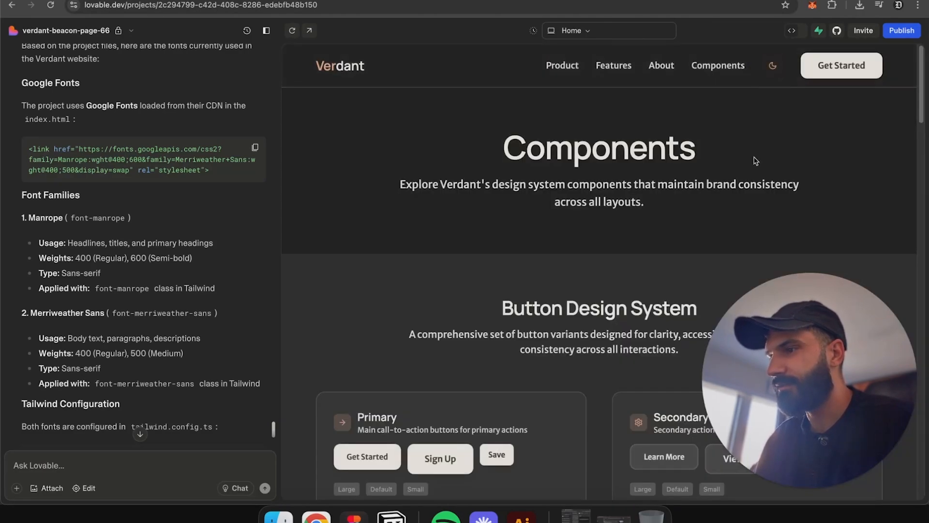
scroll(756, 161, "down", 12)
scroll(754, 160, "down", 15)
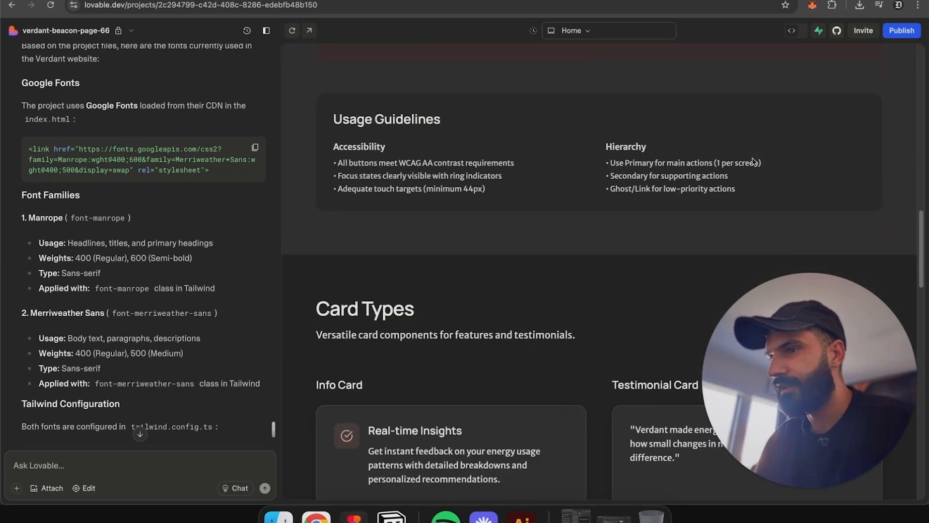
scroll(753, 161, "down", 8)
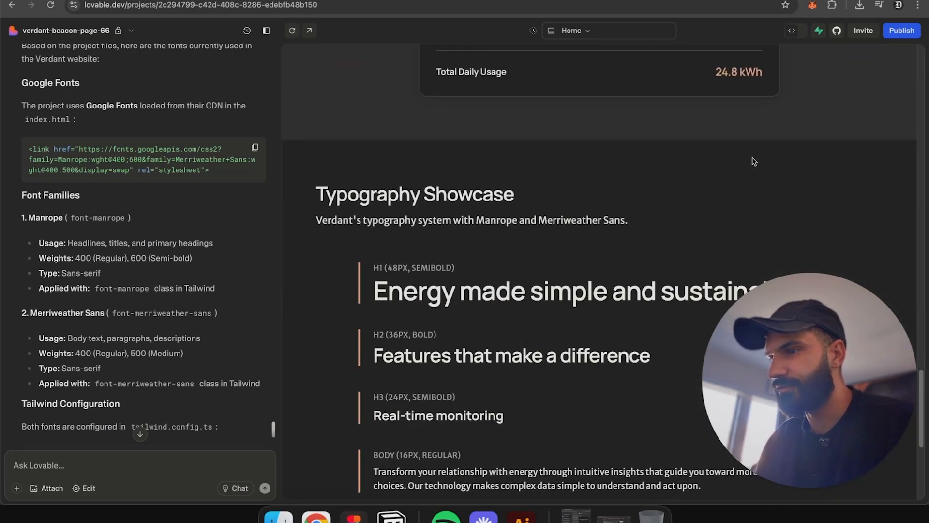
left_click_drag(358, 249, 589, 394)
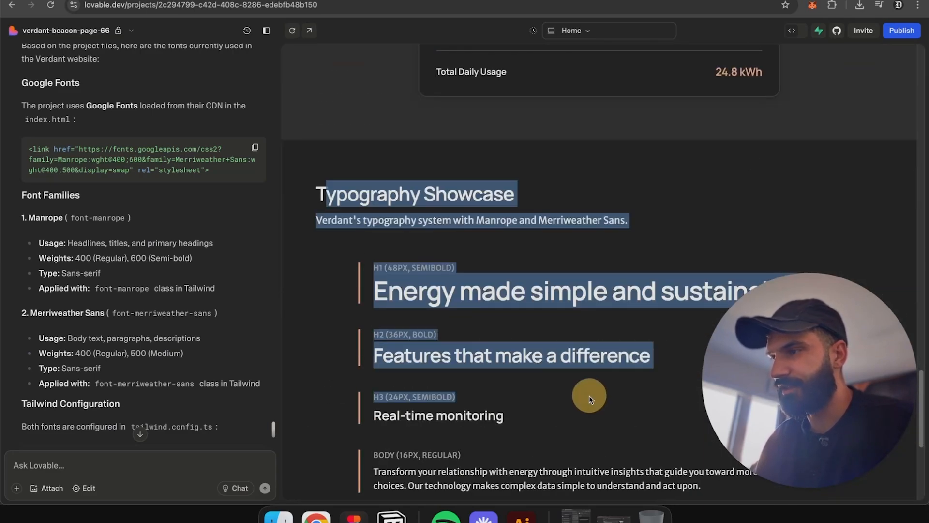
left_click(588, 396)
scroll(590, 398, "down", 5)
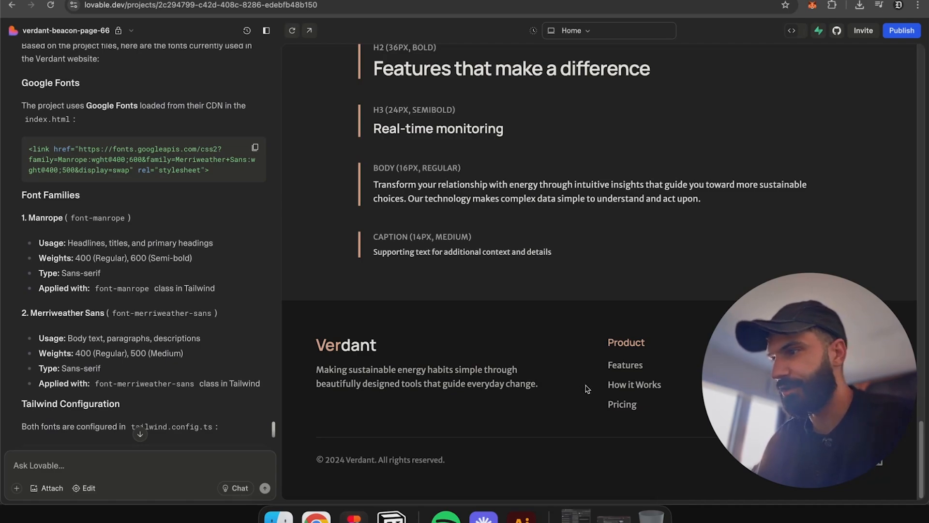
scroll(586, 389, "up", 15)
Step: Reopen the Components page and review the button variants in dark mode
left_click(86, 470)
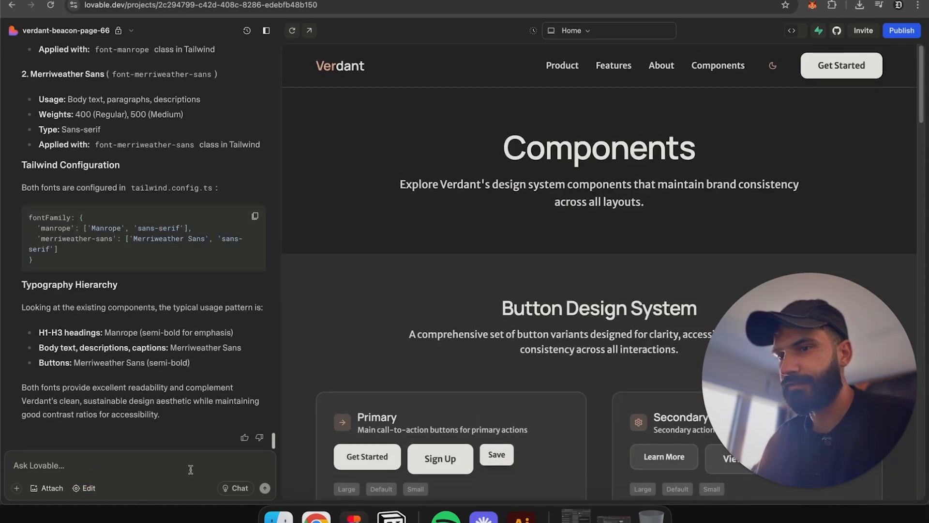
left_click(191, 469)
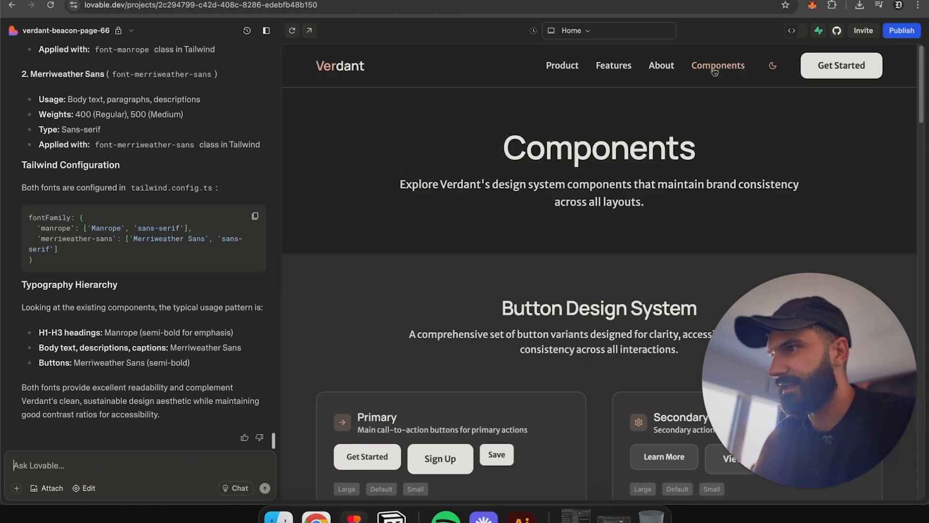
left_click(730, 69)
left_click(730, 70)
scroll(520, 356, "down", 2)
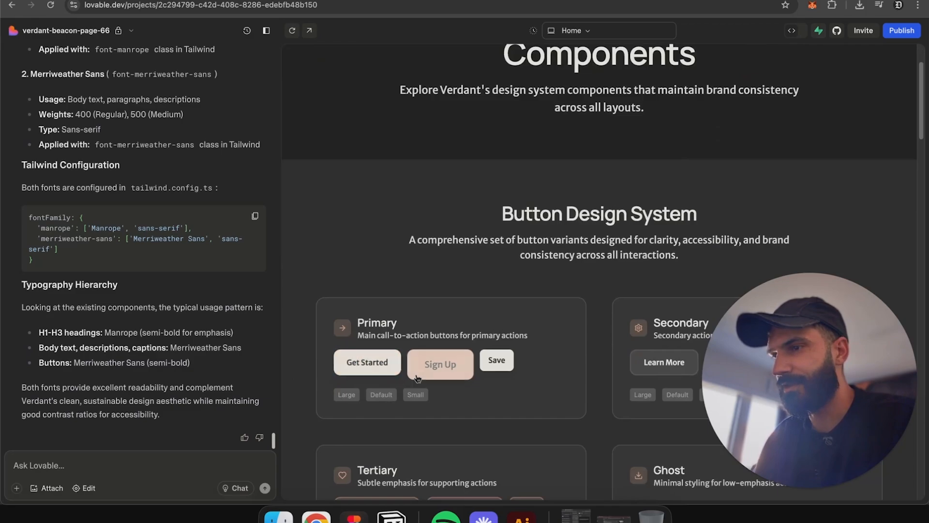
scroll(415, 379, "down", 6)
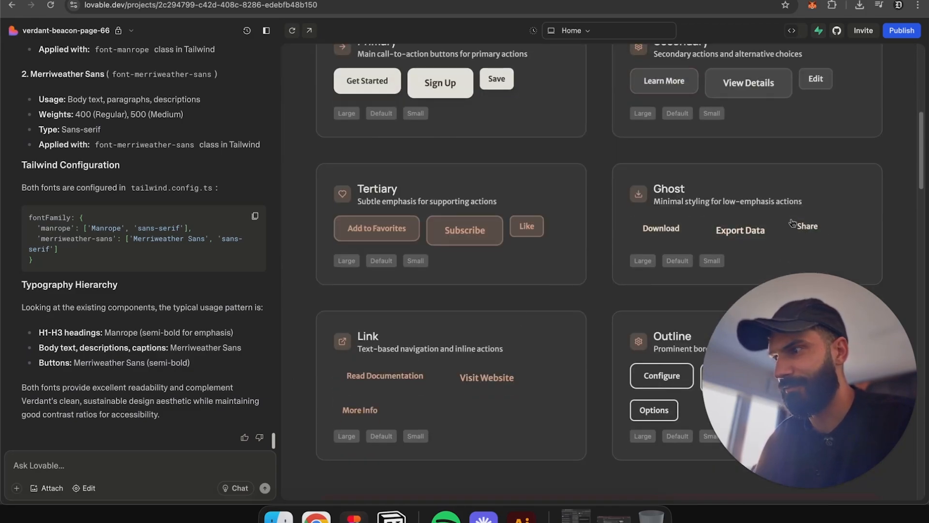
Step: Start a Lovable prompt asking to create a new secondary page with all the basic, foundational pieces of a design system
left_click(170, 463)
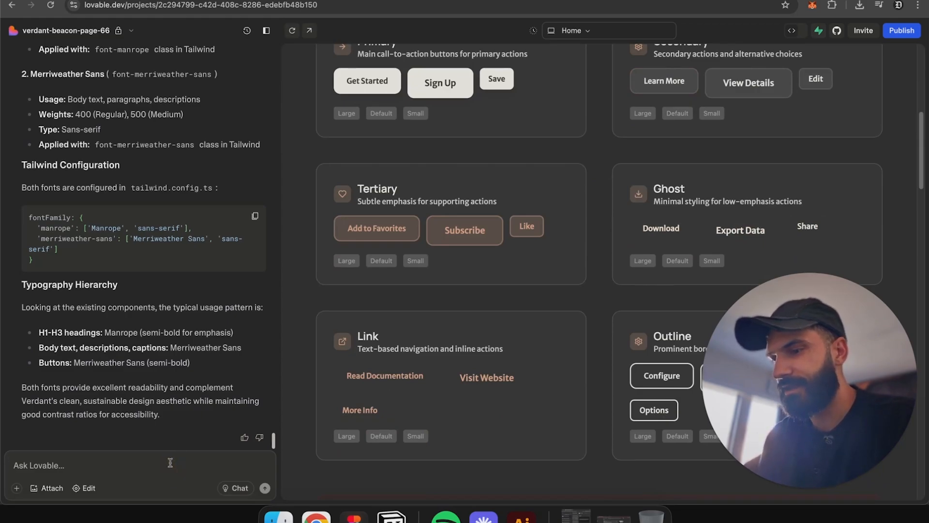
type("Create a")
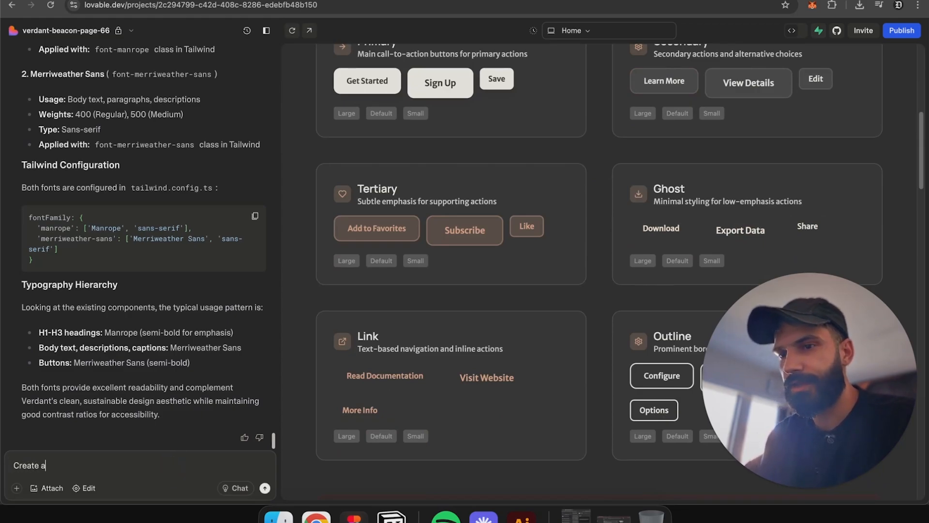
type(" new page (secondaryu")
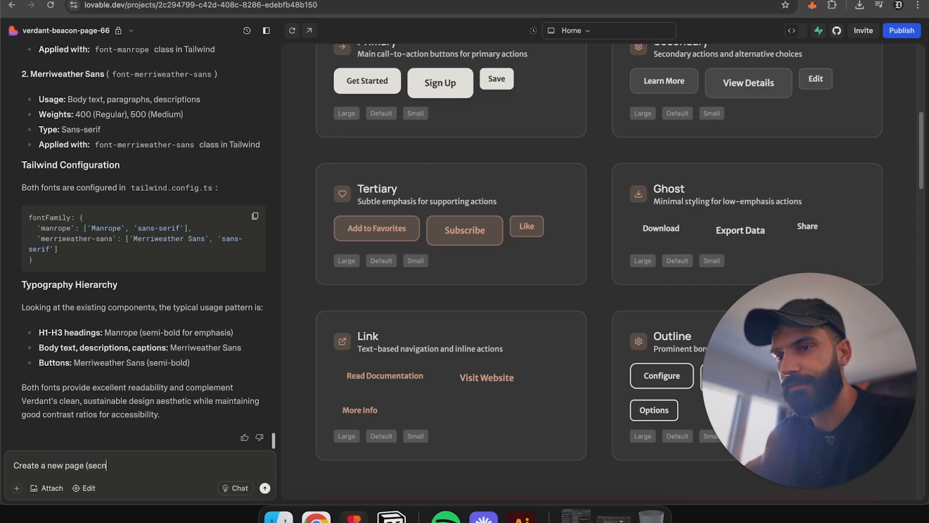
type(") that")
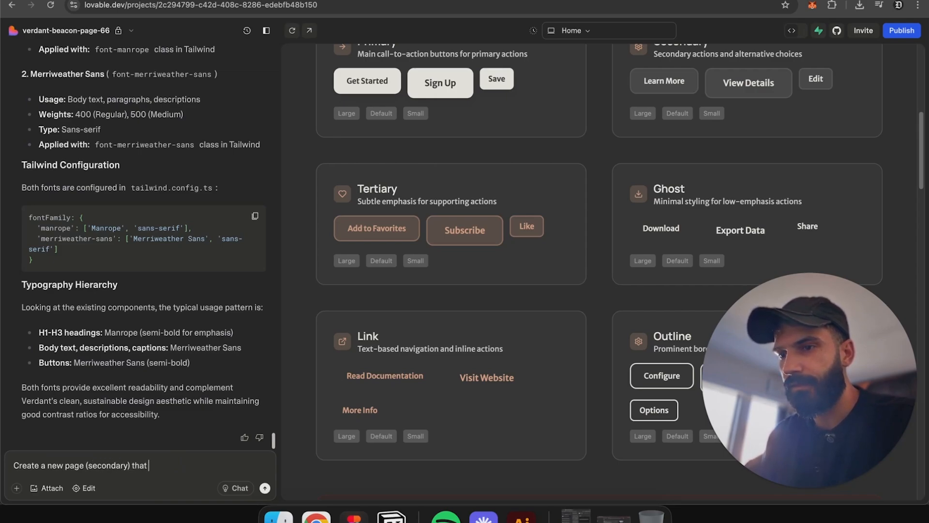
type(" includes all the bas")
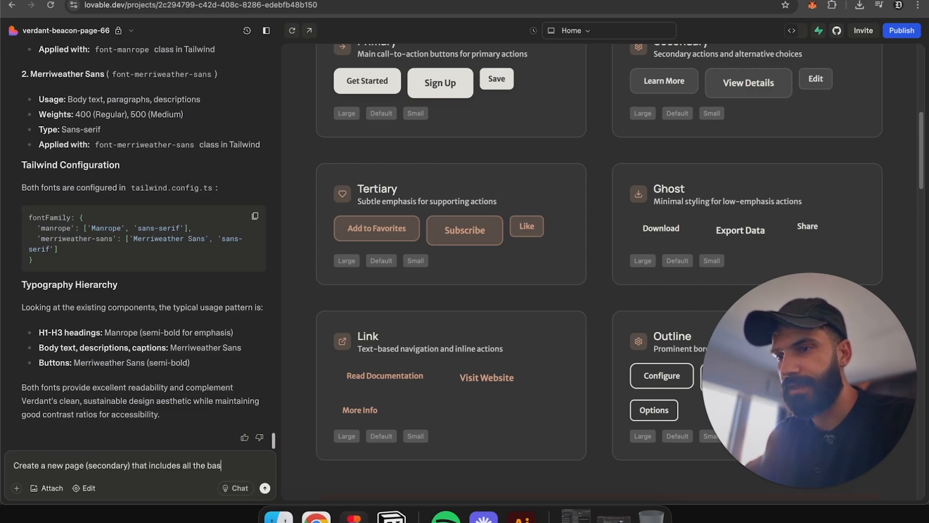
type("ic, f")
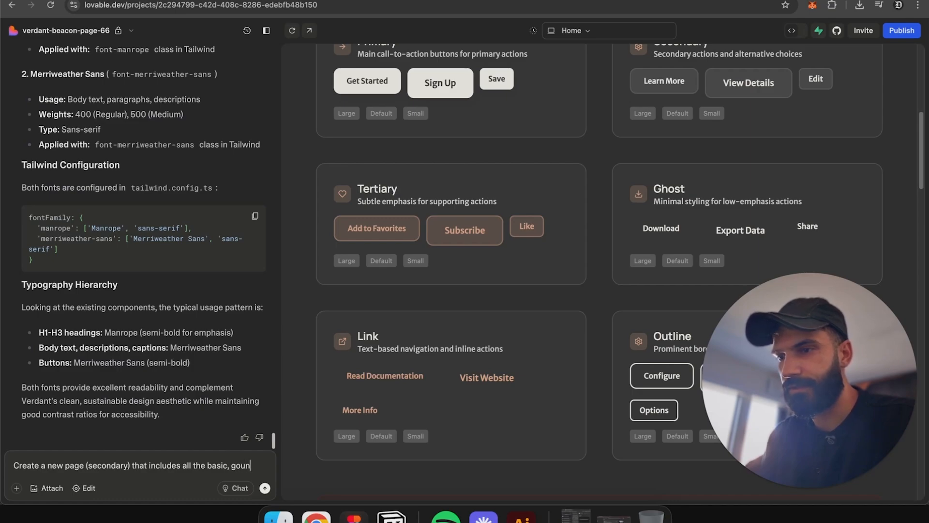
type("oundational pie")
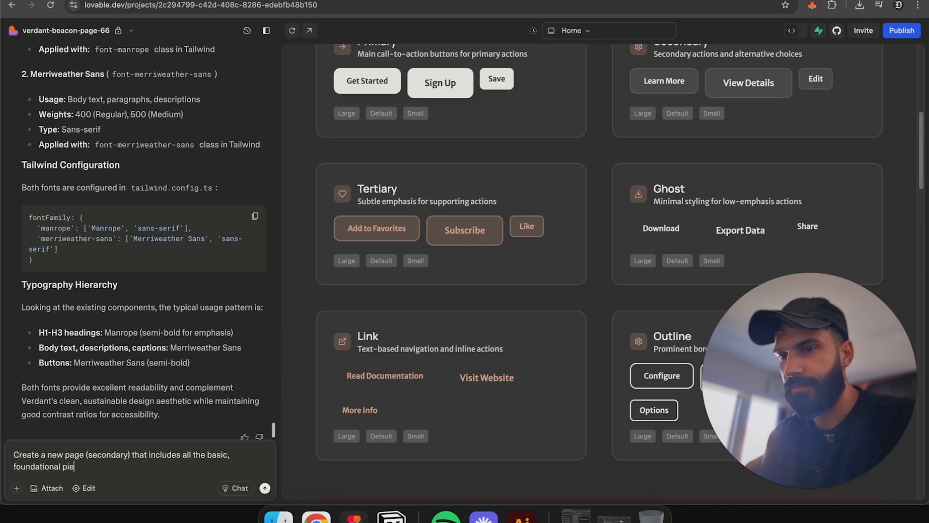
type("ces of a design syst")
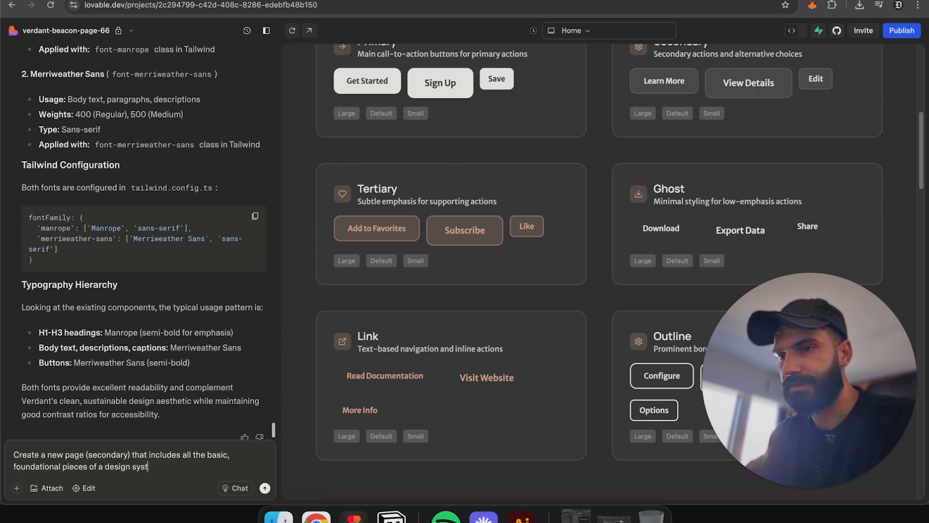
type("em")
key("shift+Return")
key("shift+Return")
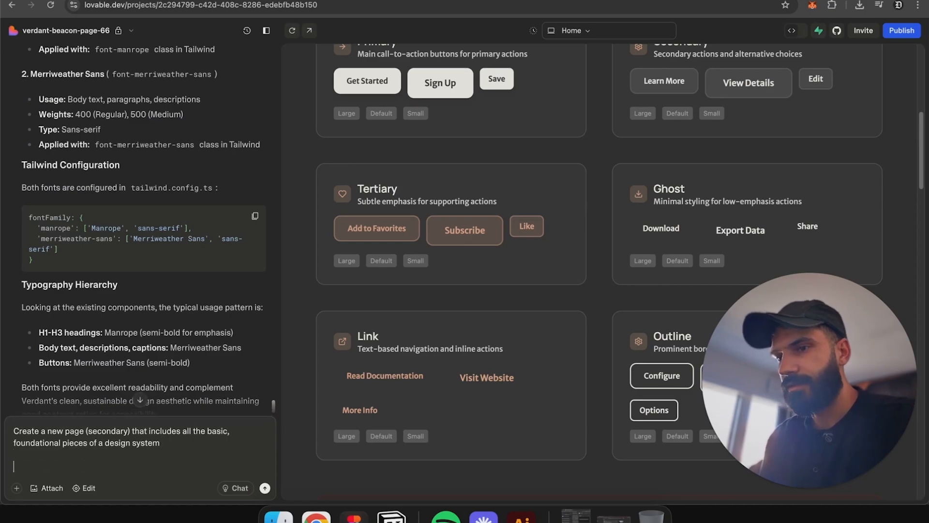
Step: Add a '- Typography' bullet, then navigate back to the Components page and scroll to its typography showcase
type("- Typography")
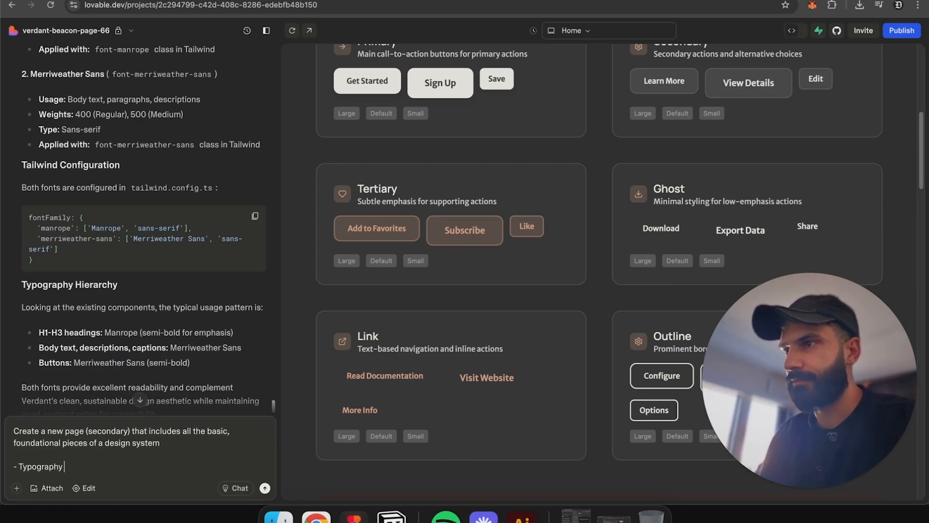
scroll(532, 290, "up", 8)
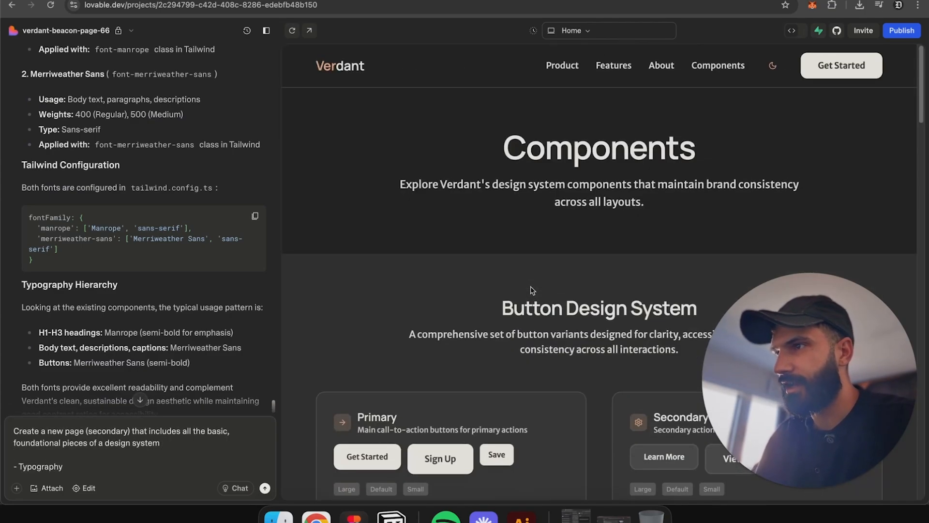
left_click(361, 66)
scroll(624, 237, "down", 15)
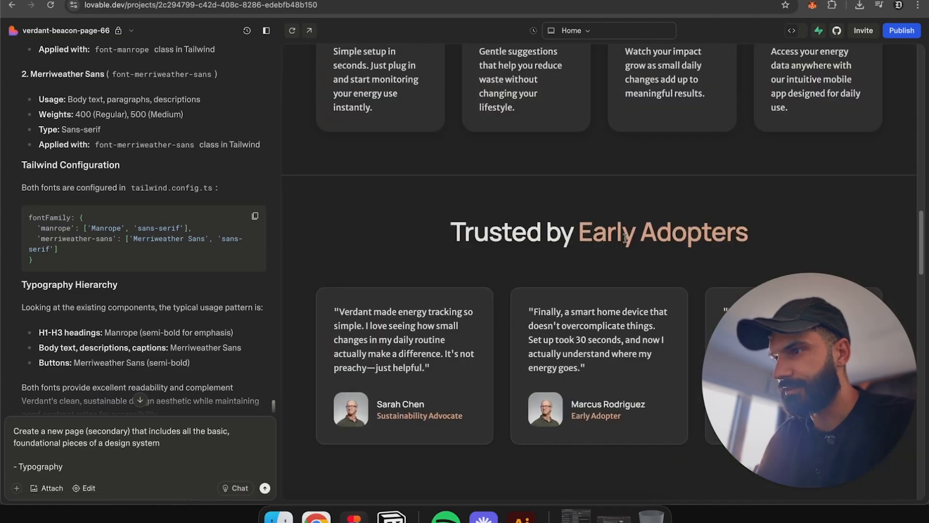
scroll(628, 243, "up", 15)
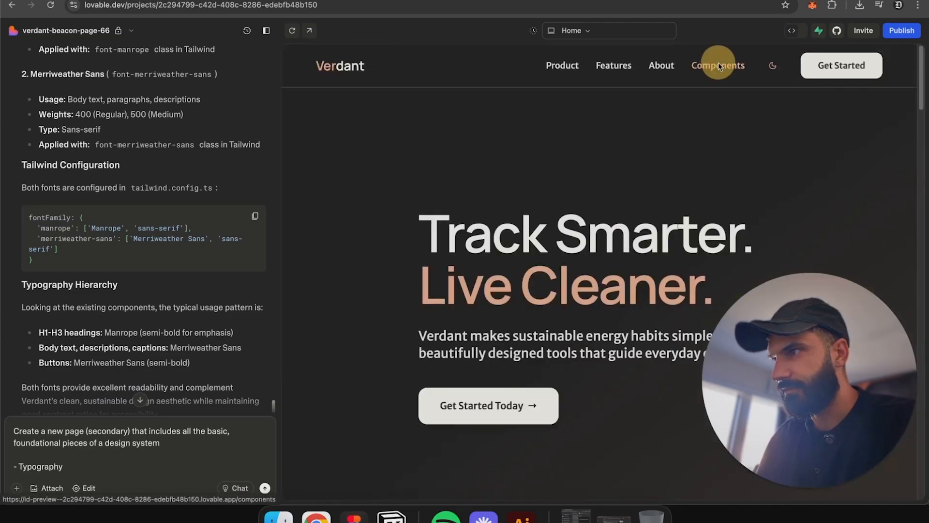
left_click(711, 63)
scroll(705, 162, "down", 10)
scroll(705, 163, "down", 10)
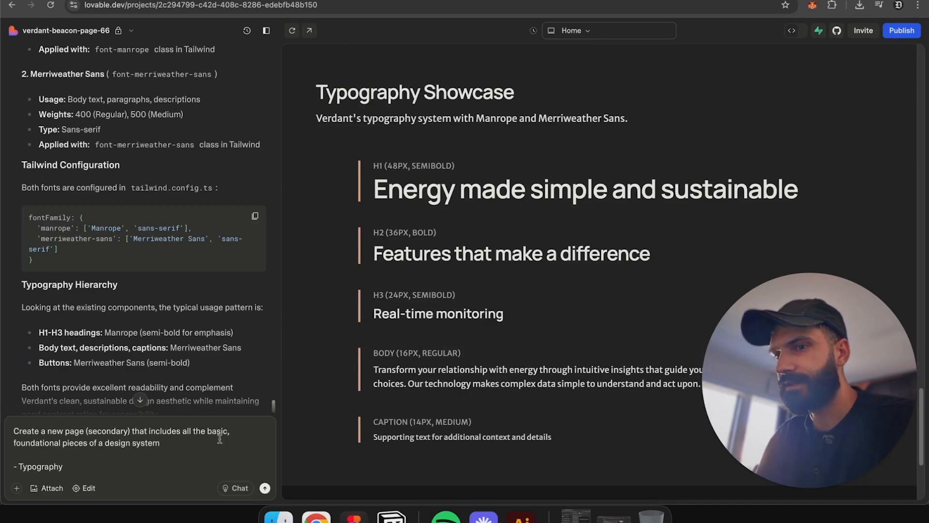
Step: Append '(which we already have, move it to the new page)' to the Typography bullet
left_click(141, 467)
type("(which we already have,")
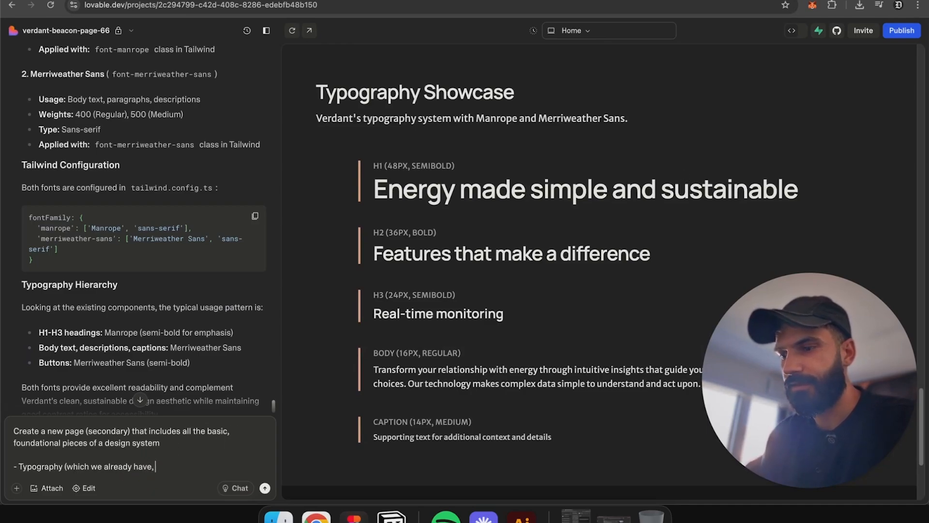
type(" move it to the new page)")
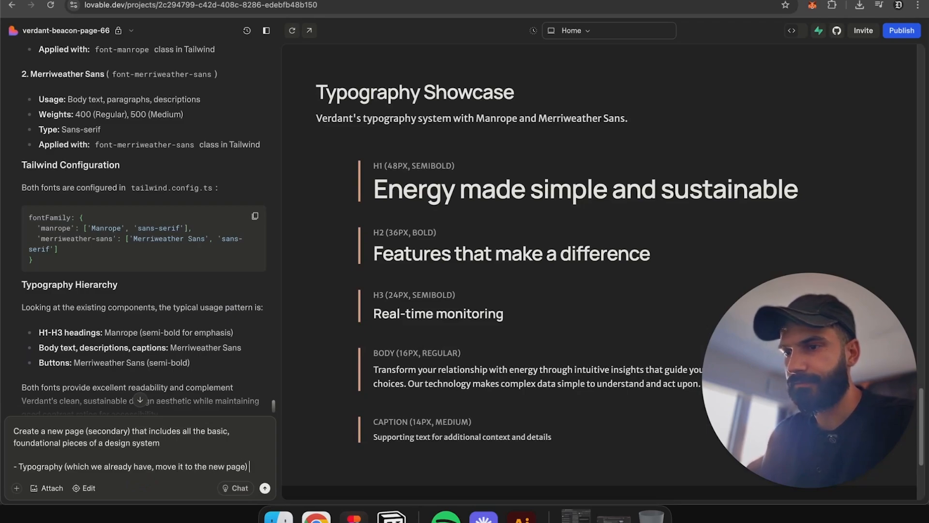
Step: Add a bullet '- Color Schemes (the full palette we use for light and dark theme, with values from 50 - 900)'
key("shift+Return")
type("- ")
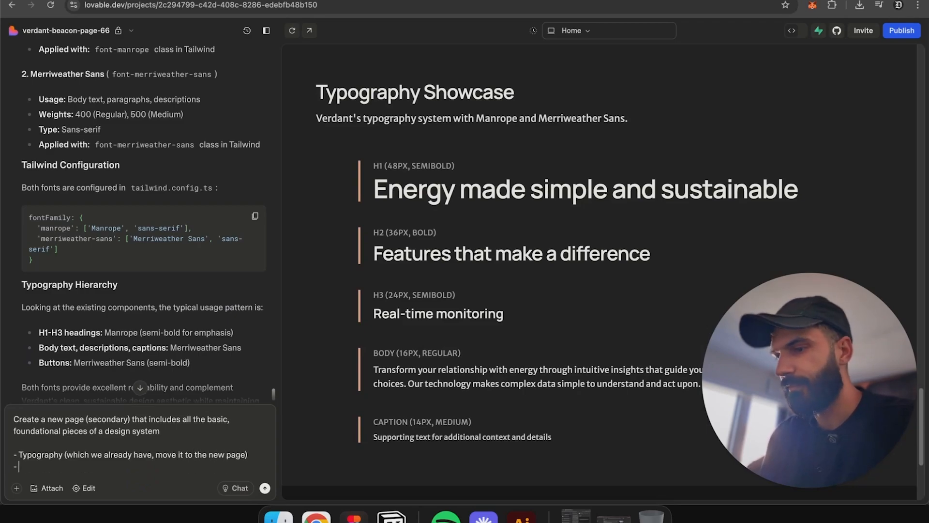
type("Color Schemes ")
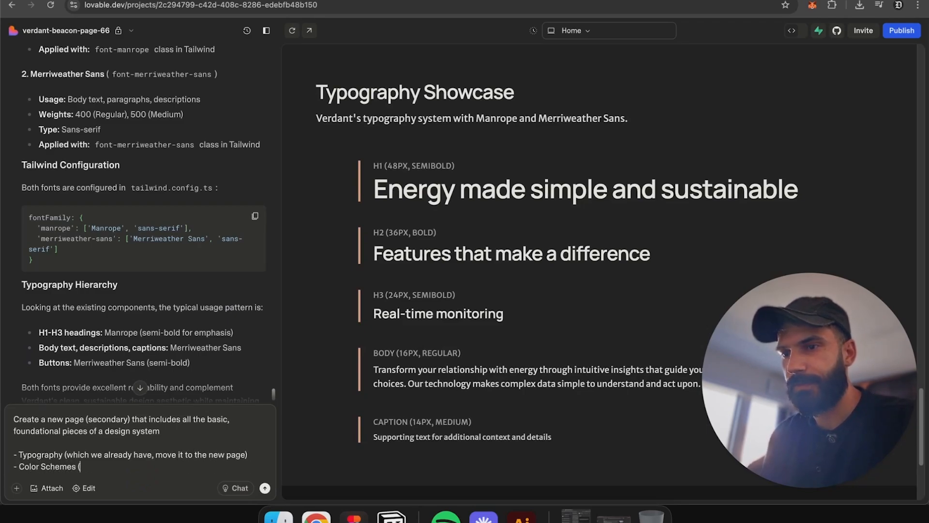
type("(the full palette")
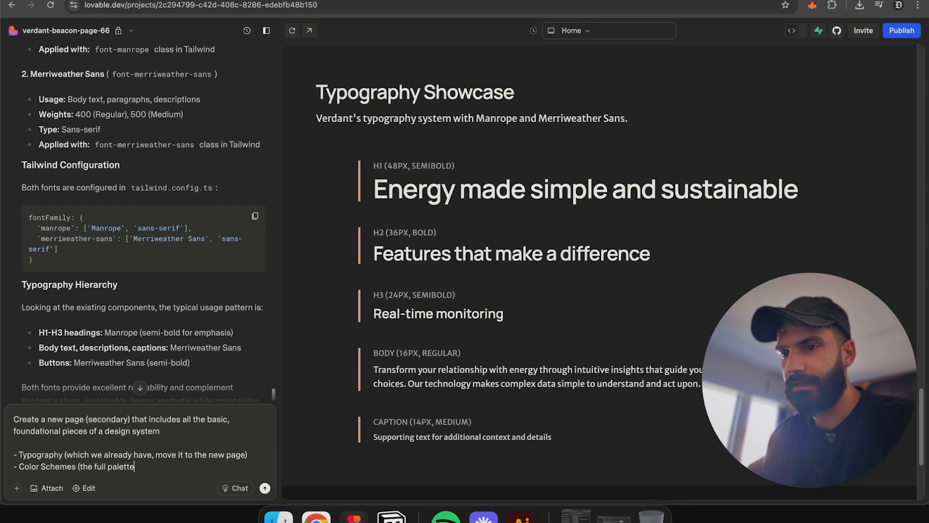
type(" we use for lig")
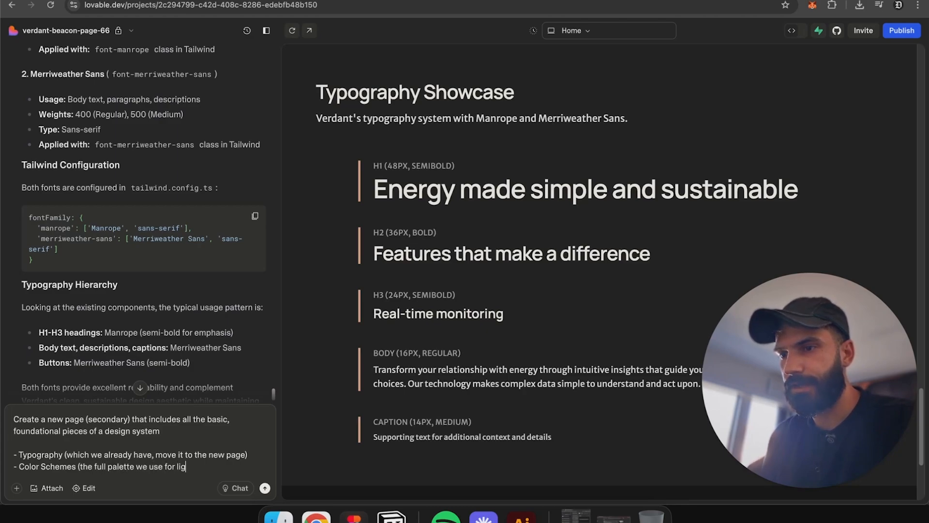
type("ht and dark theme, with")
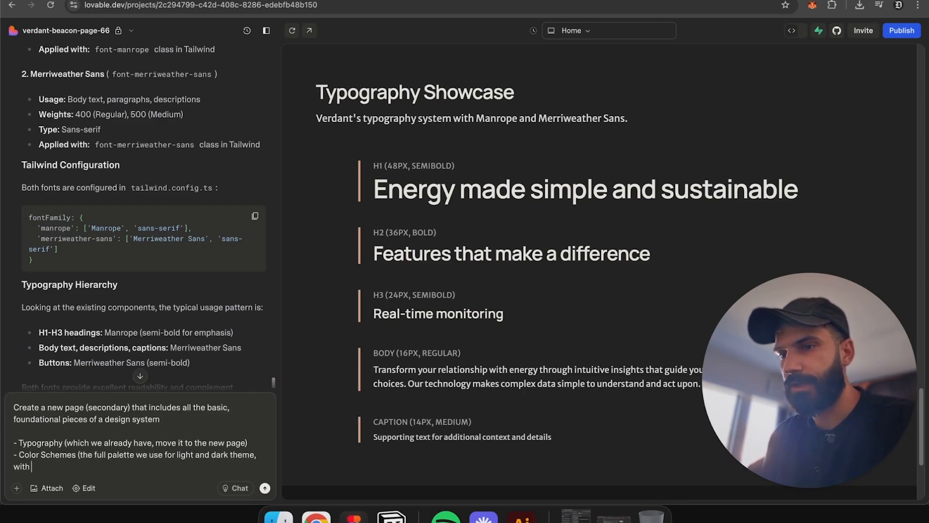
type(" values from")
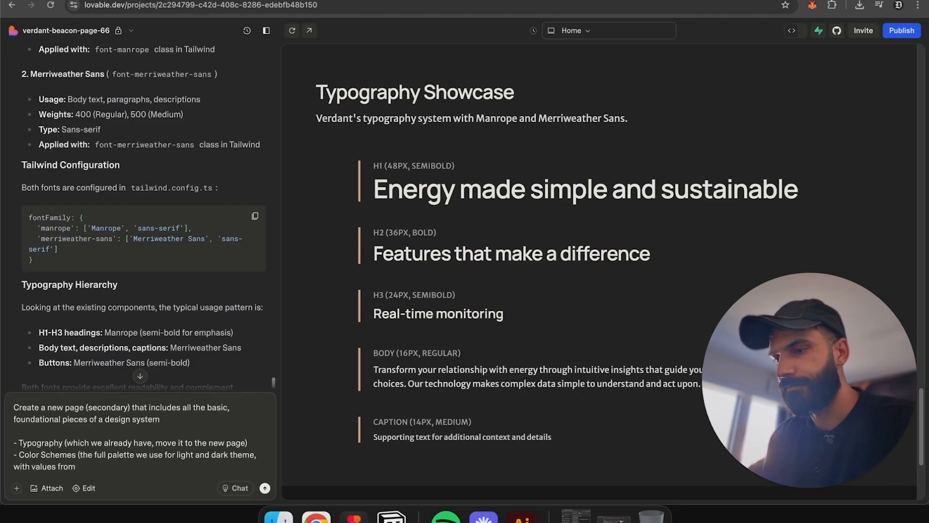
type(" 50 - 90")
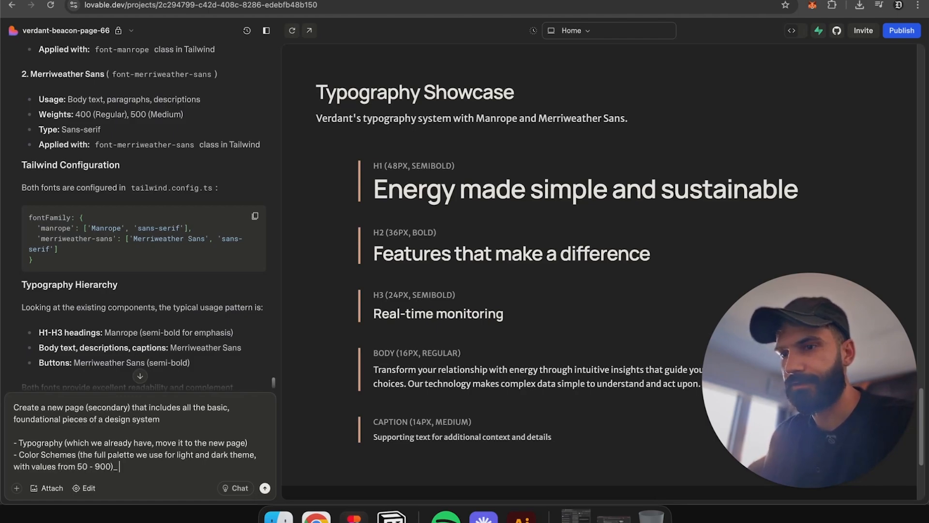
type("0)")
key("shift+Return")
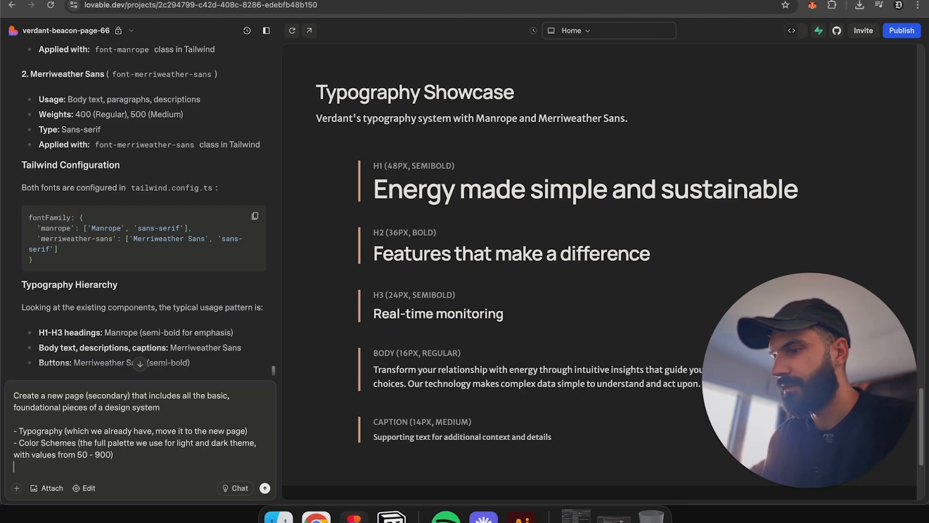
Step: Add a final bullet '-anything else that you deem reasonable to be added' to the prompt
type("-")
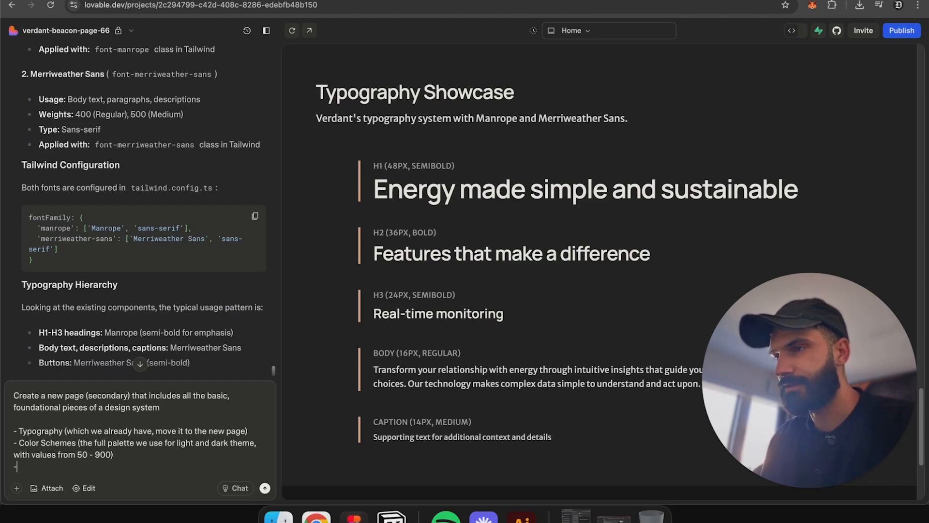
scroll(402, 309, "down", 5)
scroll(487, 289, "up", 10)
scroll(487, 289, "up", 15)
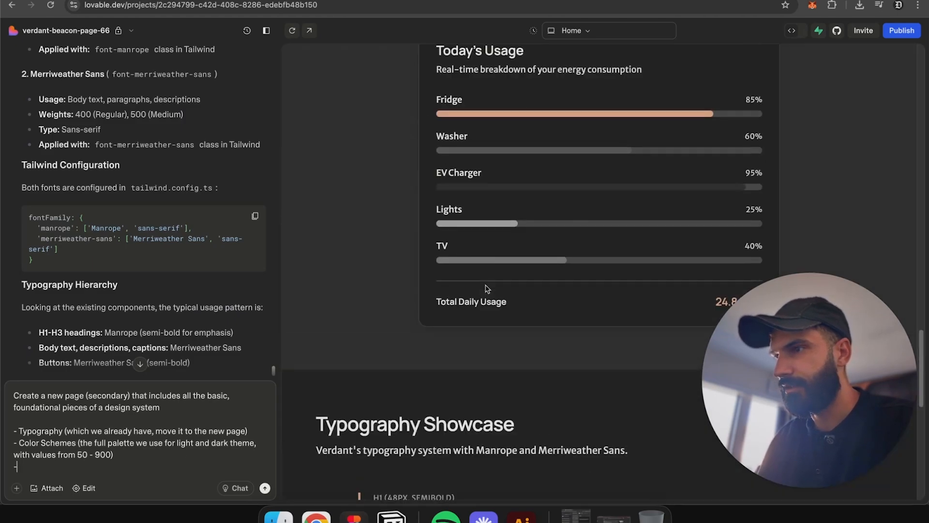
scroll(487, 289, "up", 5)
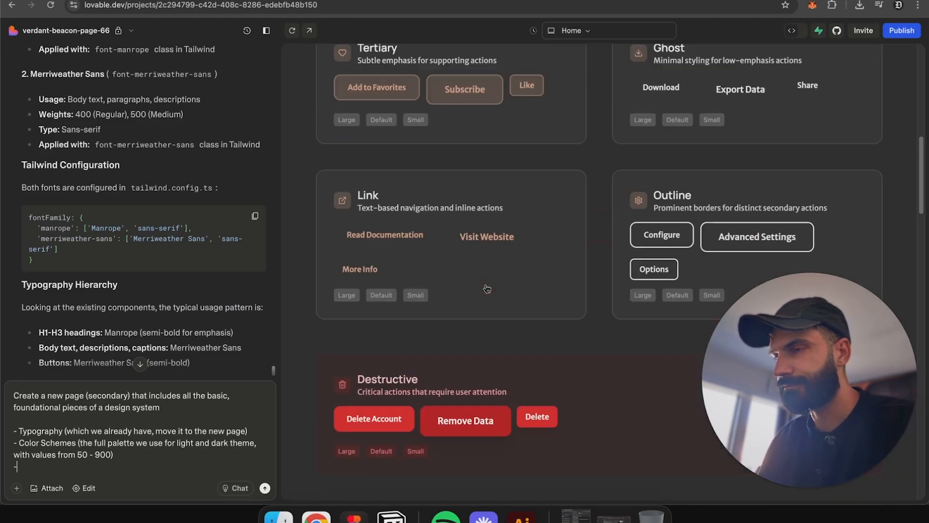
scroll(487, 289, "up", 5)
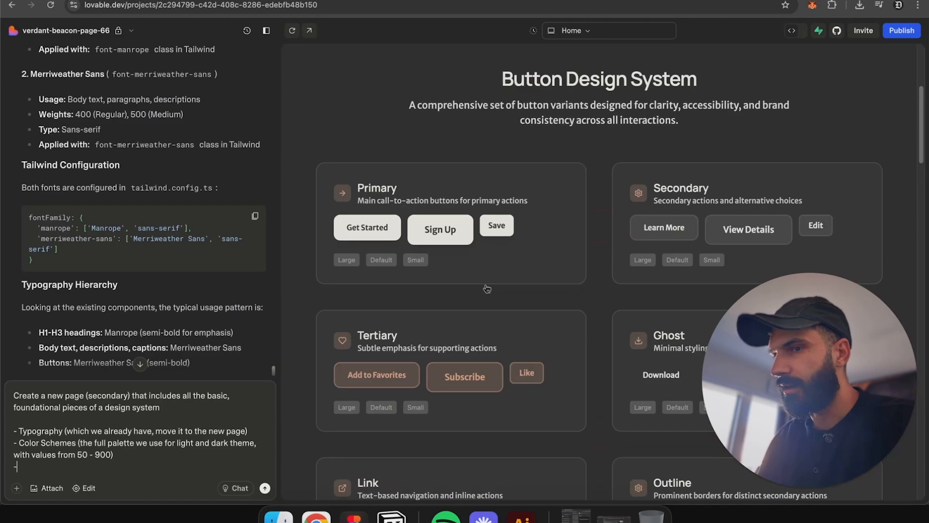
type("anything el")
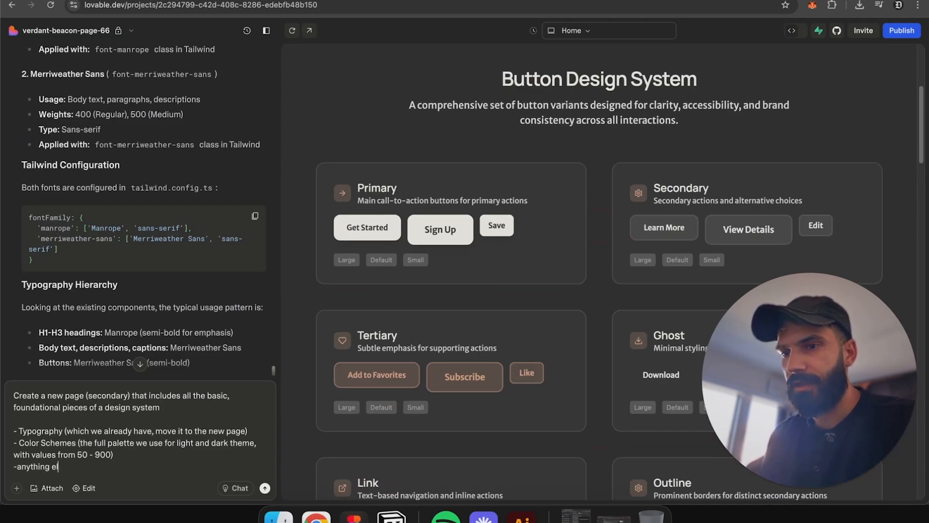
type("se that you deem reas")
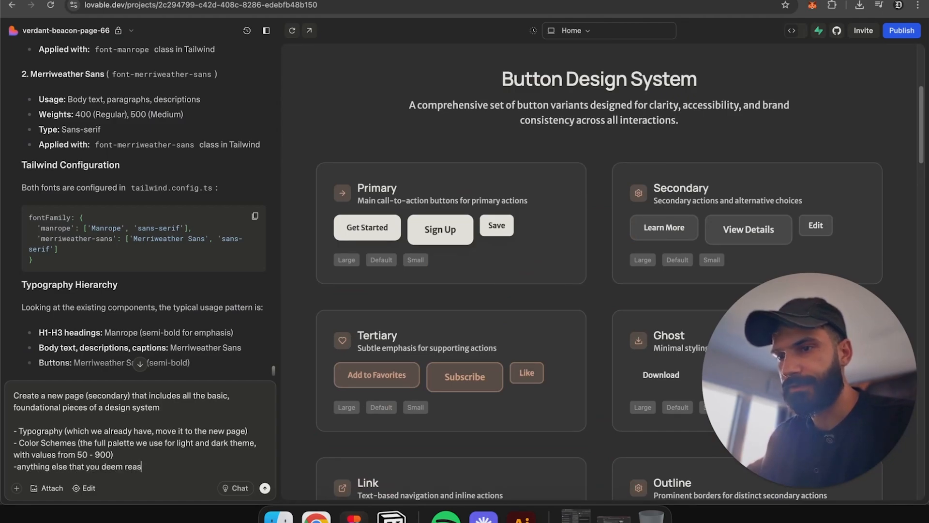
type("onable to be added")
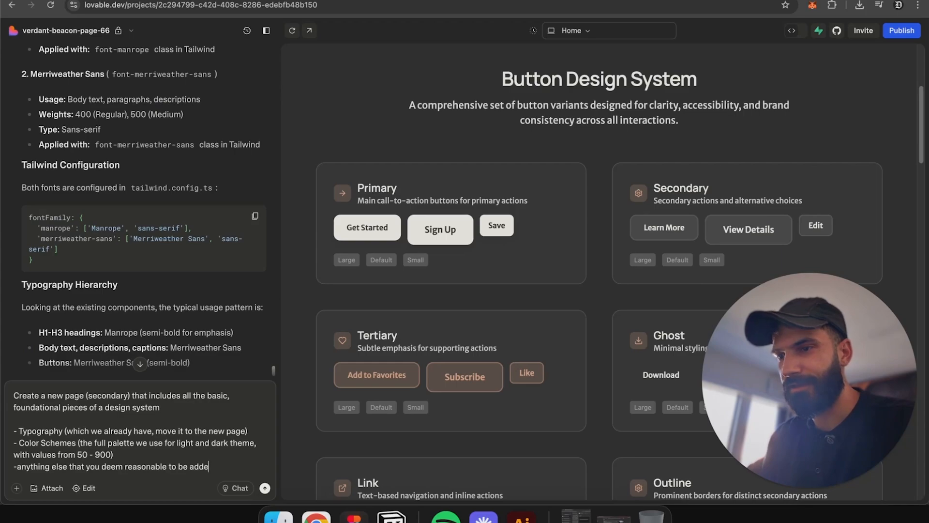
Step: Copy the whole Lovable prompt and paste it into a new ChatGPT temporary chat
key("super+a")
key("super+c")
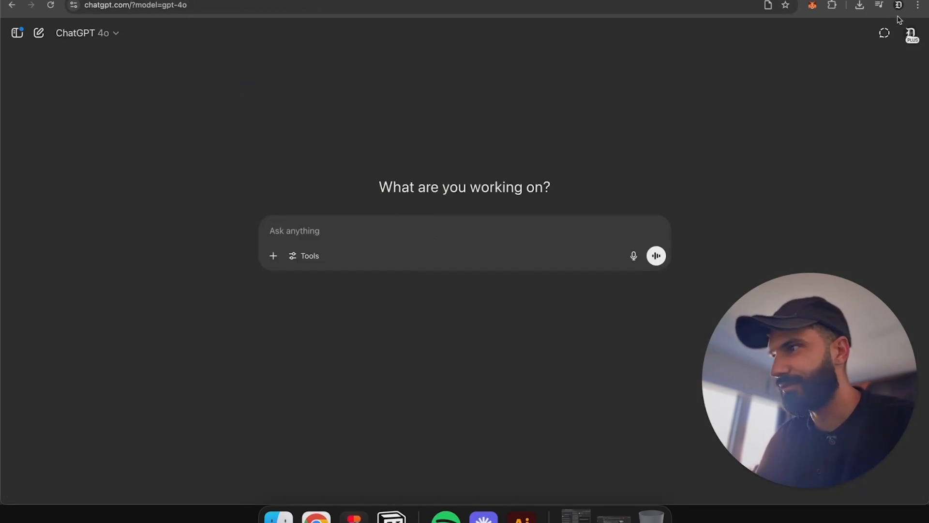
left_click(885, 33)
left_click(416, 236)
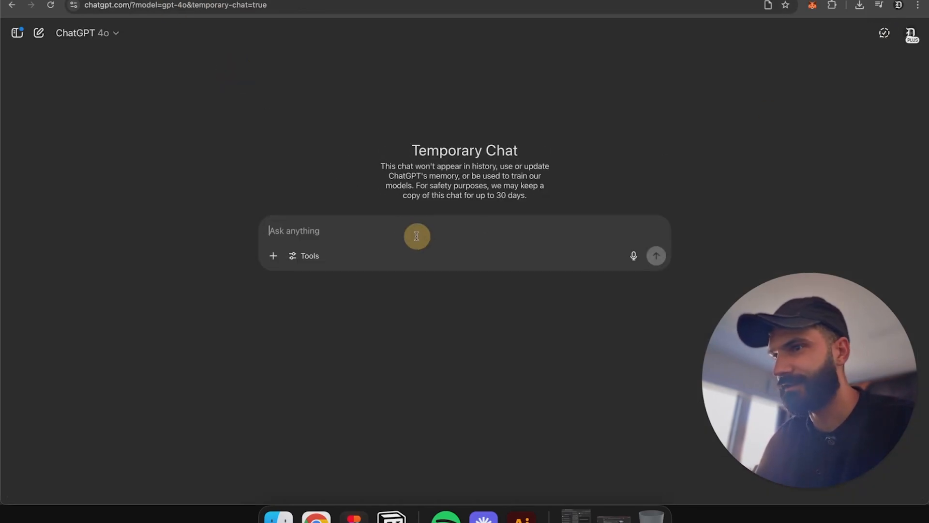
key("super+v")
Step: Add the request 'improve the prompt above' below the pasted prompt and send it
key("shift+Return")
key("shift+Return")
type("improve t")
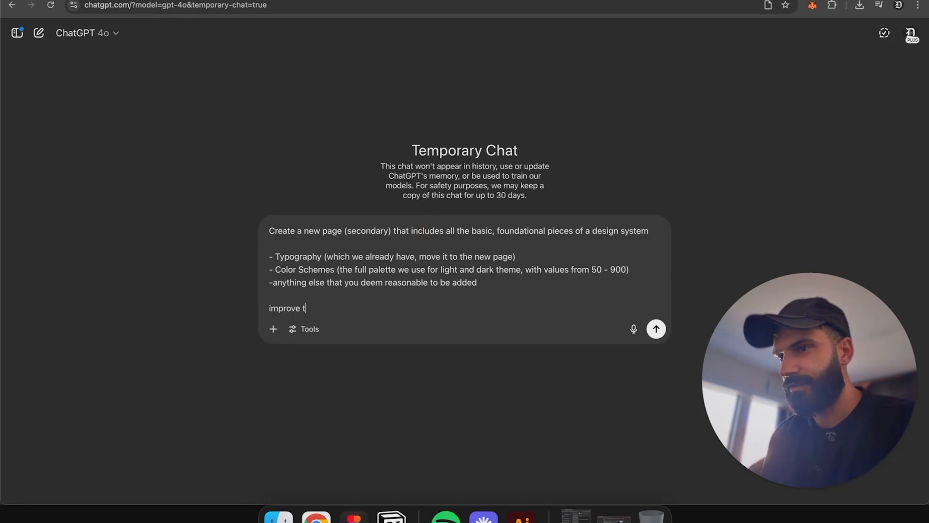
type("he prompt aob")
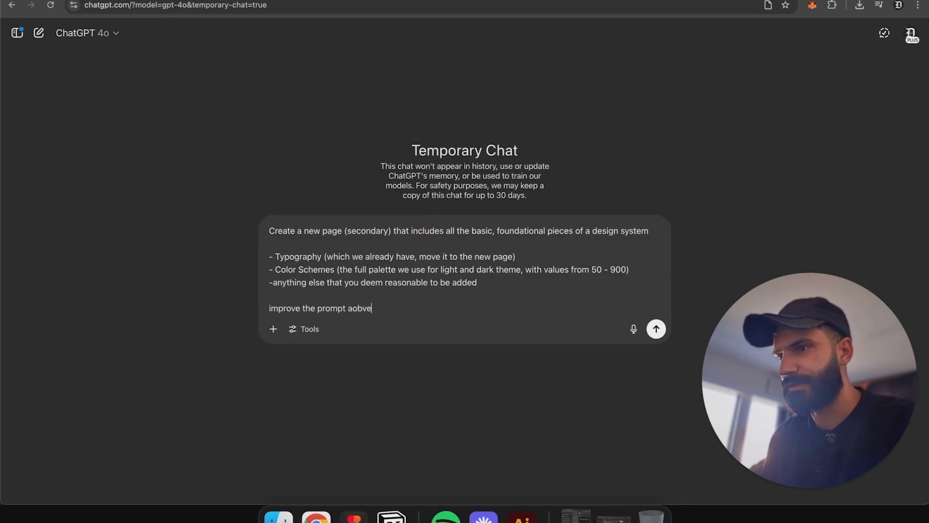
type("ve")
key("Return")
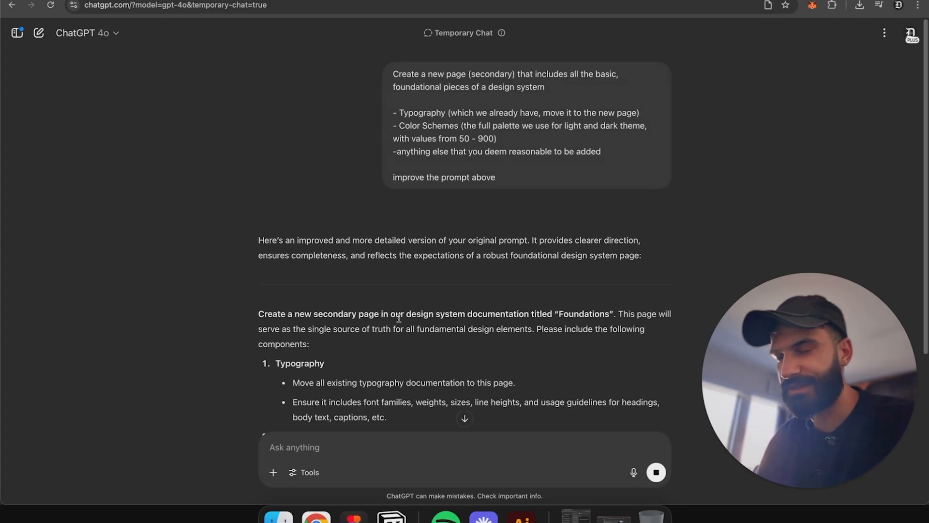
Step: Read through ChatGPT's improved prompt, highlighting its Typography, Color System and additional foundation sections
scroll(397, 317, "down", 6)
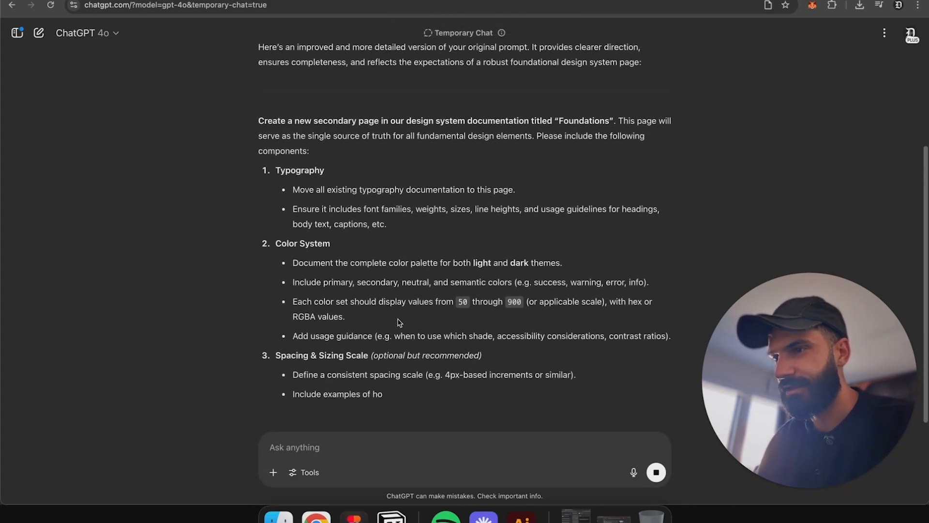
scroll(398, 321, "down", 2)
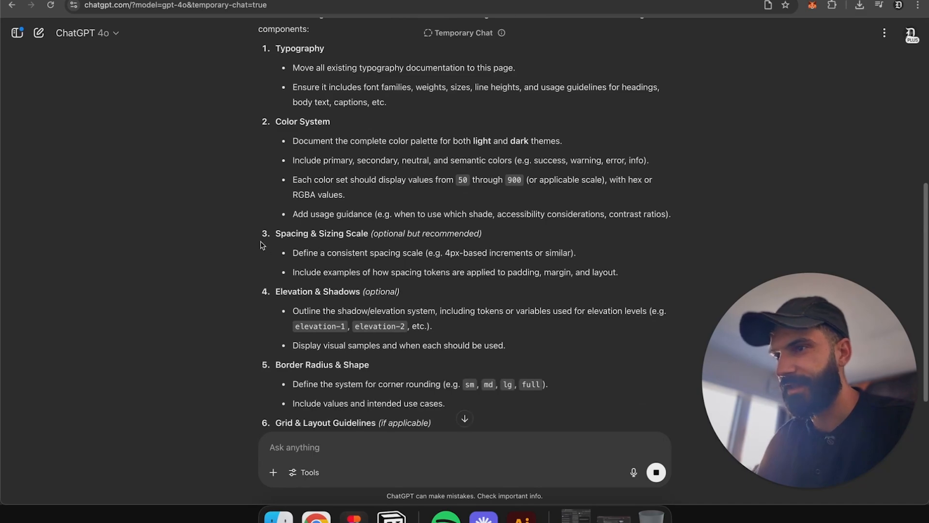
left_click_drag(274, 234, 481, 235)
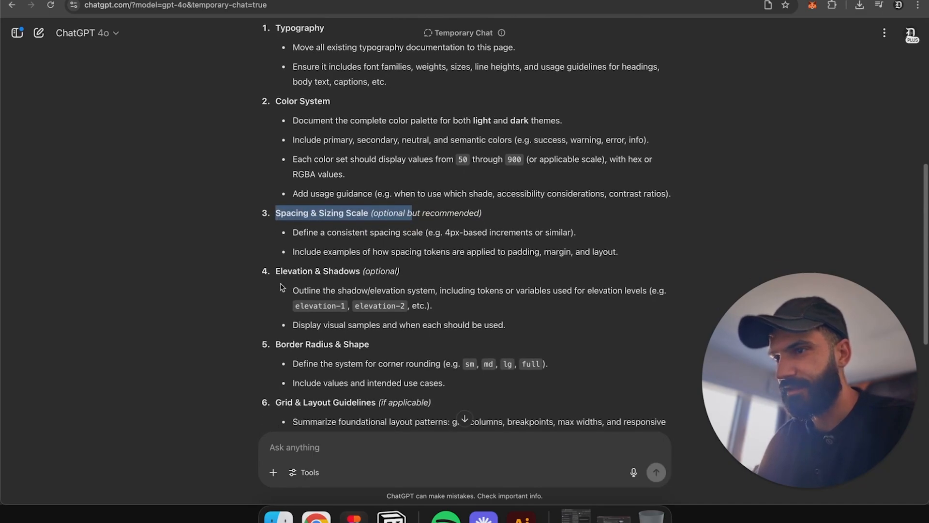
left_click(390, 271)
scroll(405, 277, "down", 2)
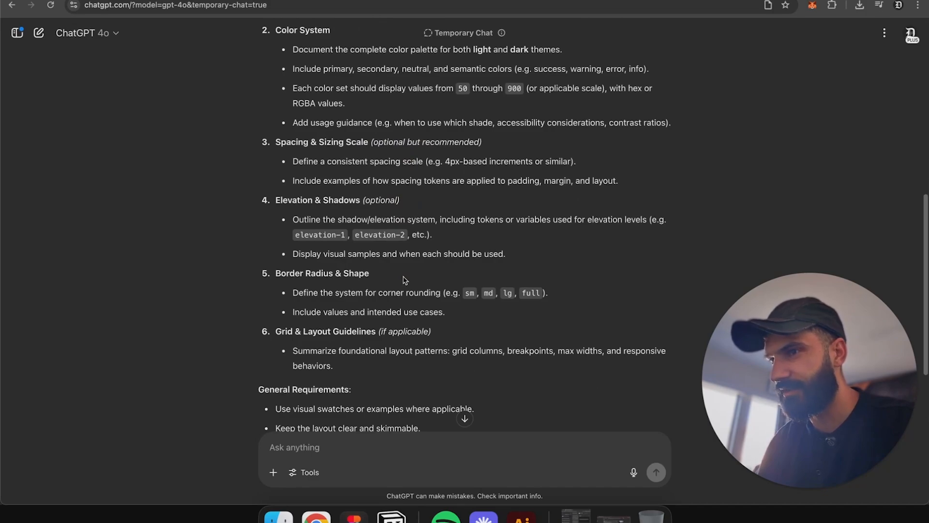
scroll(356, 277, "down", 2)
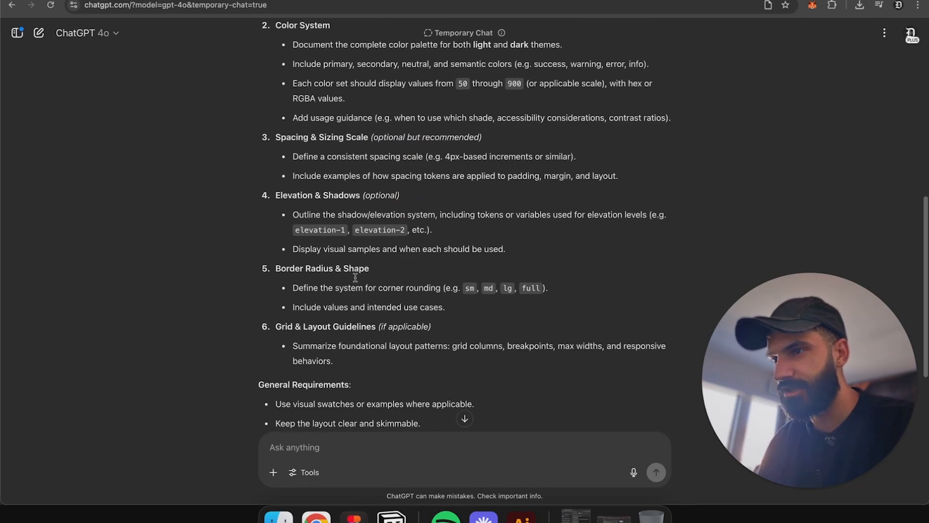
scroll(355, 278, "up", 3)
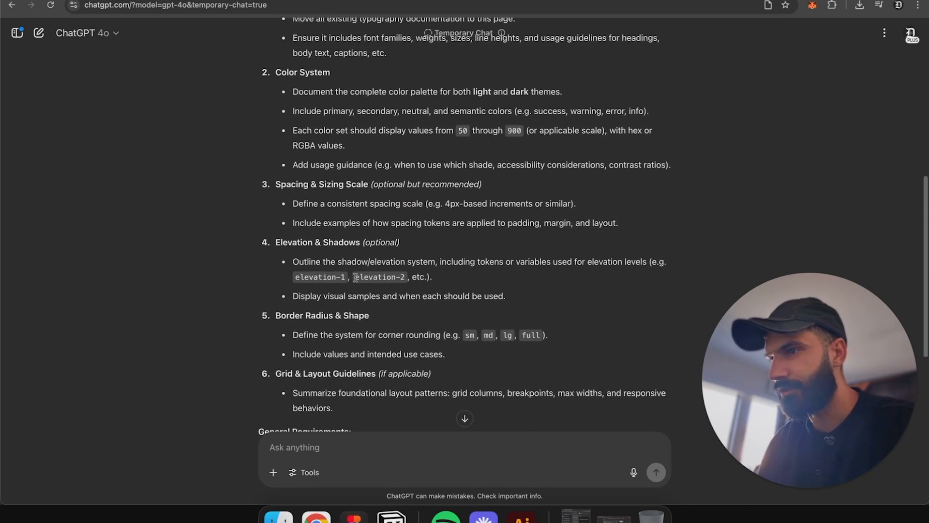
scroll(356, 276, "up", 2)
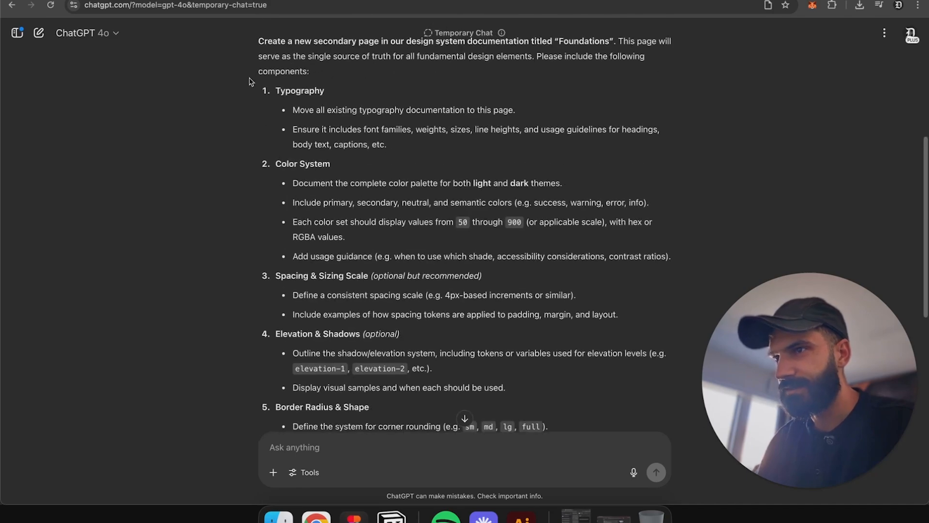
left_click_drag(254, 83, 493, 245)
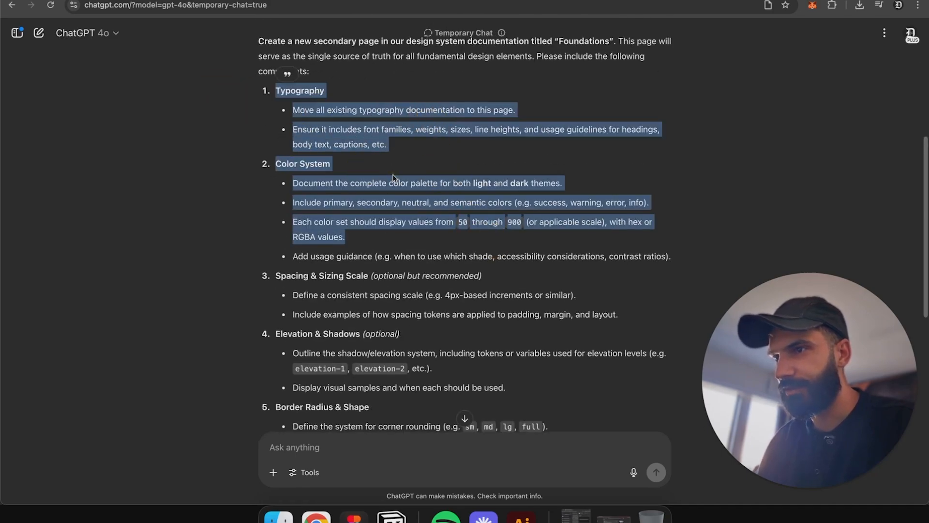
scroll(393, 178, "down", 2)
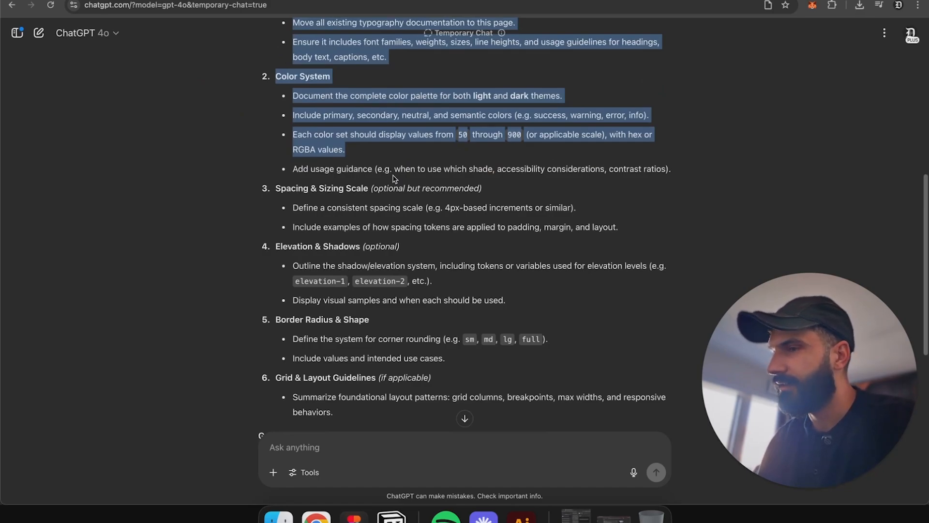
scroll(393, 178, "down", 2)
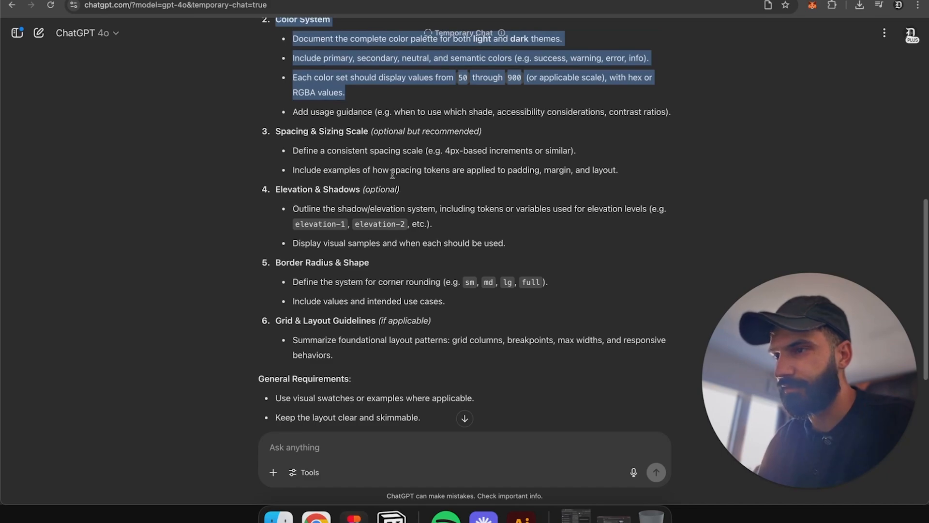
left_click(700, 115)
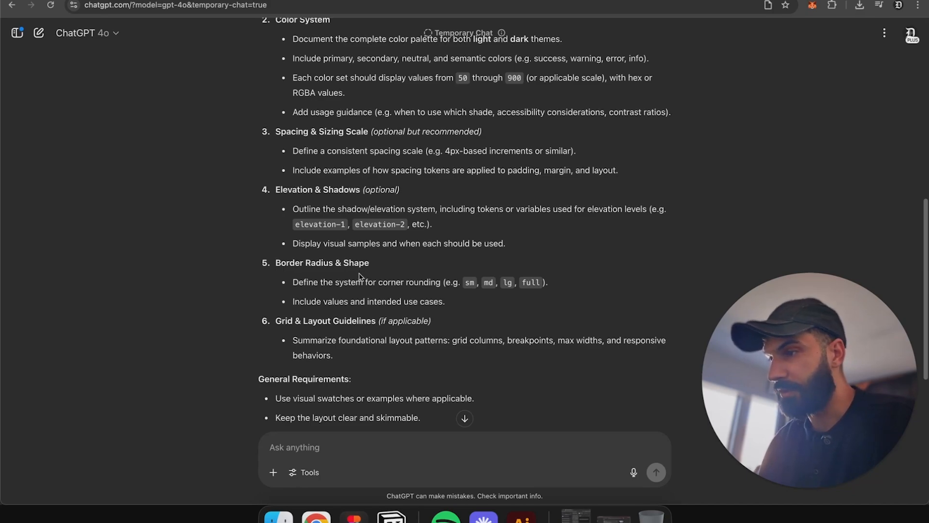
Step: Submit the design-system foundations prompt in the Lovable chat
scroll(359, 272, "up", 4)
left_click_drag(257, 137, 670, 306)
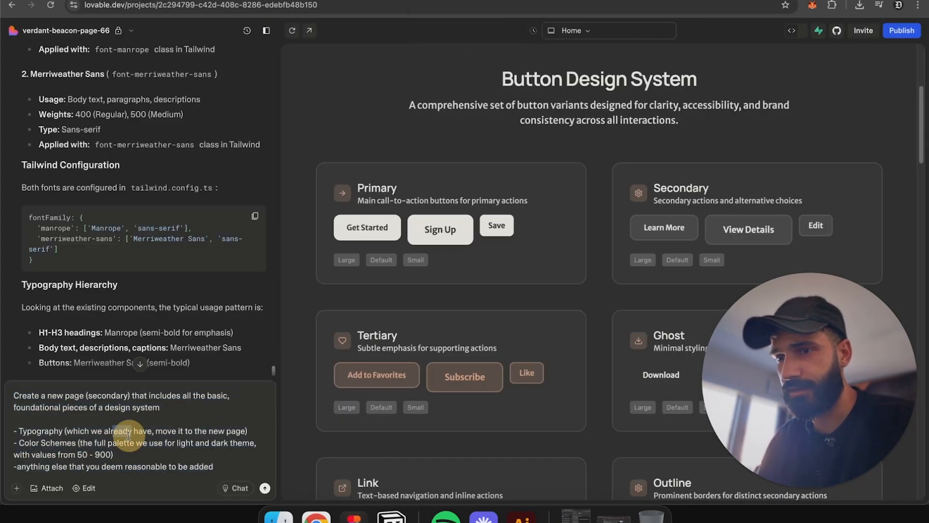
scroll(273, 466, "down", 5)
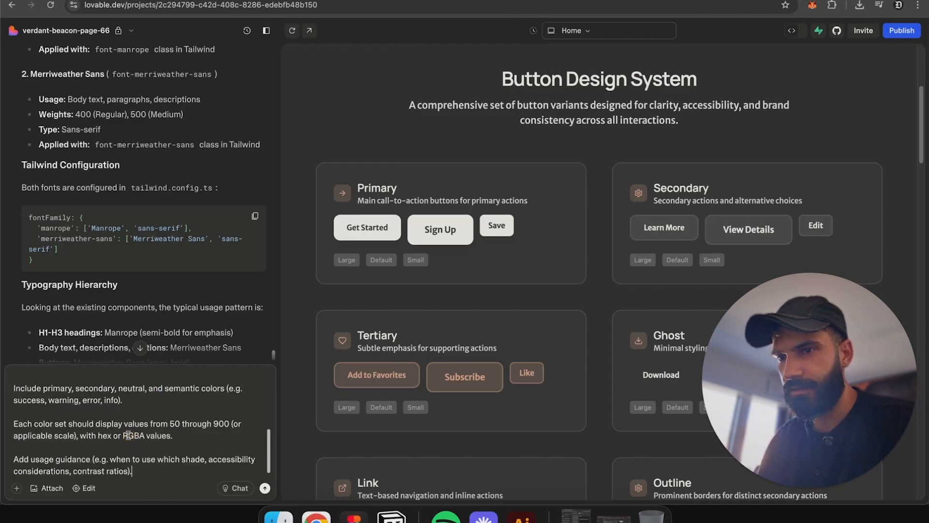
left_click(265, 487)
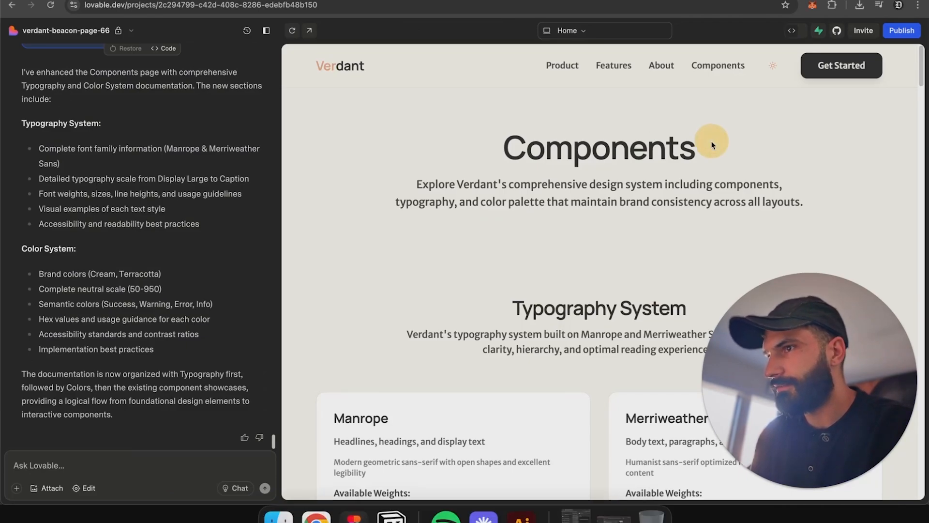
Step: Open the live preview in its own tab and go to the Components page
left_click(308, 31)
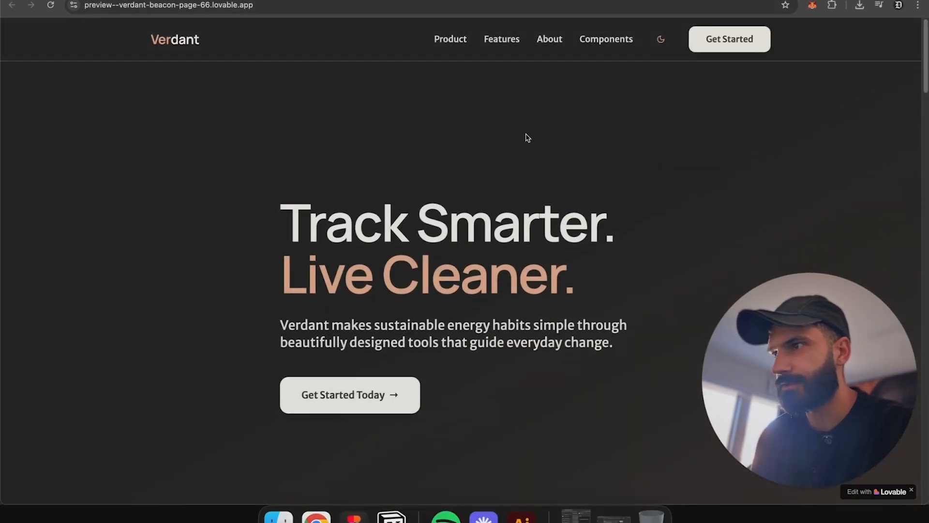
left_click(606, 40)
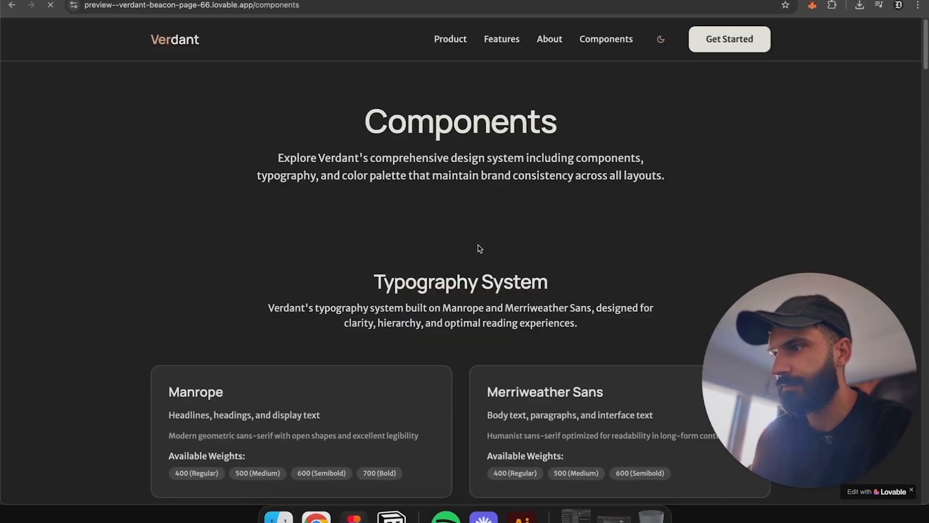
Step: Scroll through the Components page to review the new typography, color system and button sections
scroll(478, 247, "down", 4)
scroll(356, 243, "down", 8)
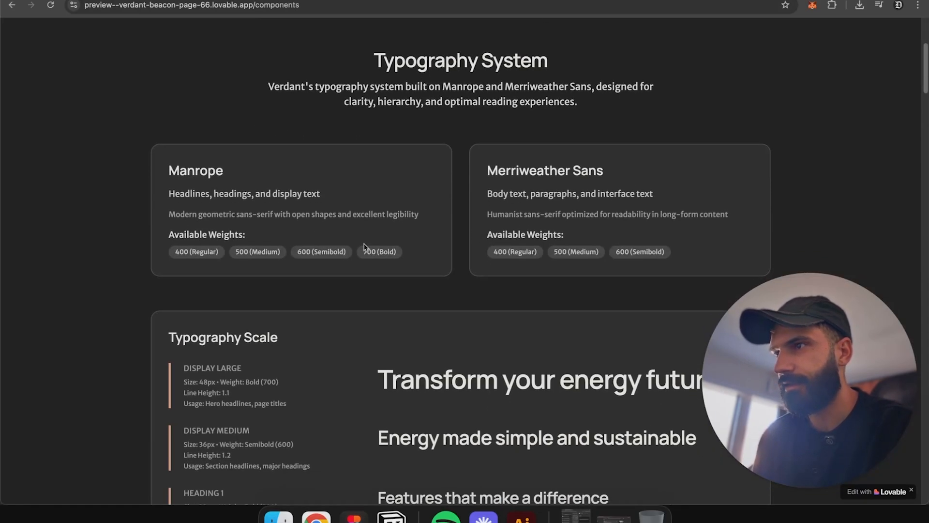
scroll(356, 243, "down", 17)
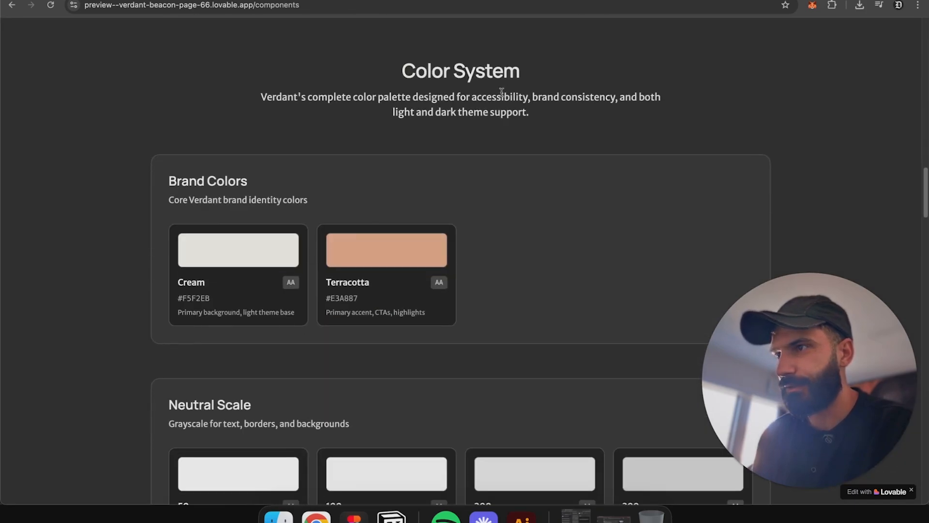
scroll(212, 261, "down", 5)
scroll(359, 208, "up", 2)
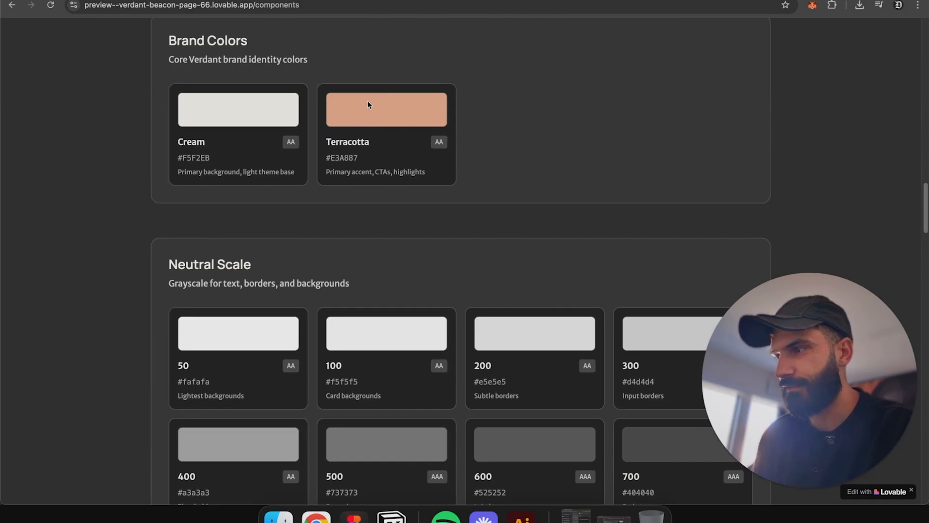
scroll(509, 122, "down", 4)
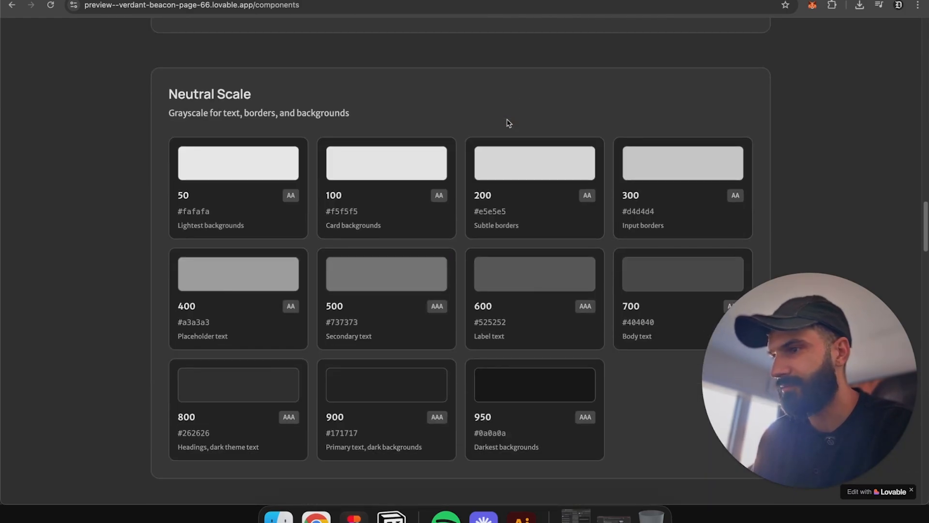
scroll(509, 124, "down", 9)
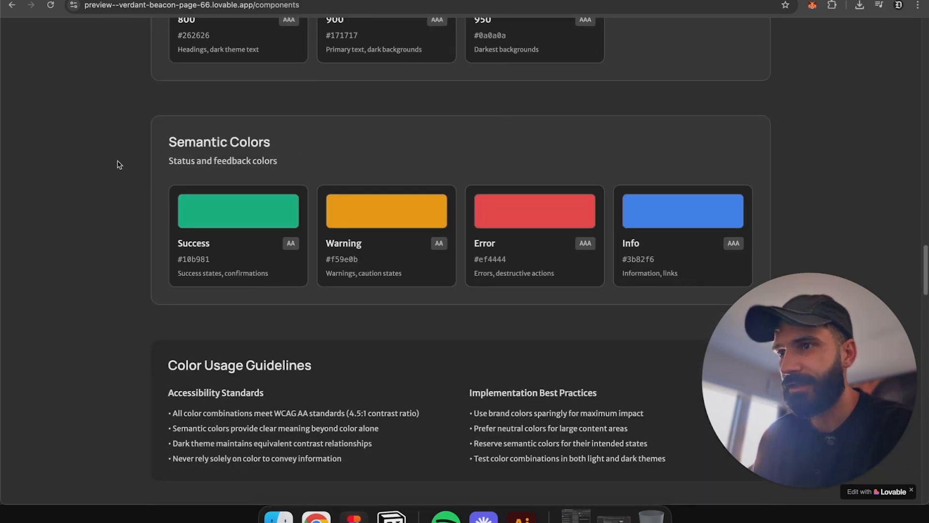
left_click_drag(162, 145, 390, 155)
scroll(389, 158, "down", 11)
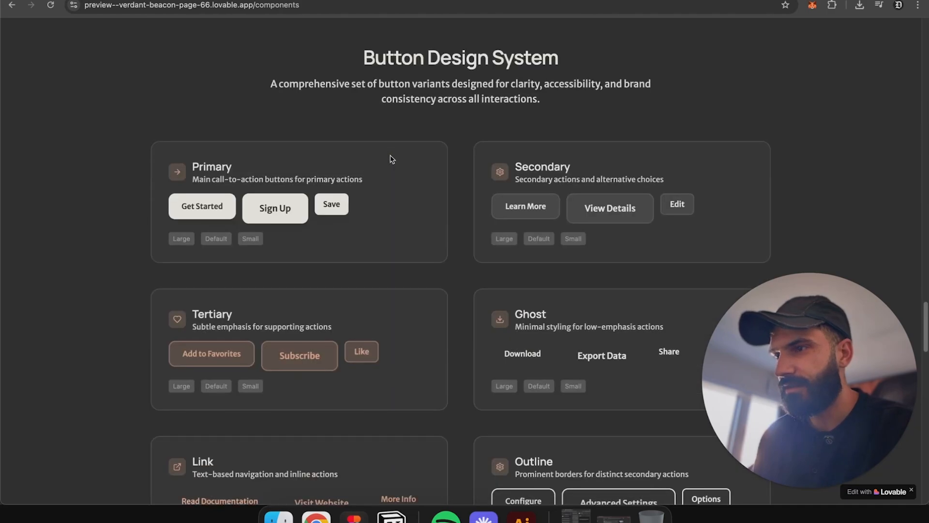
scroll(545, 233, "down", 8)
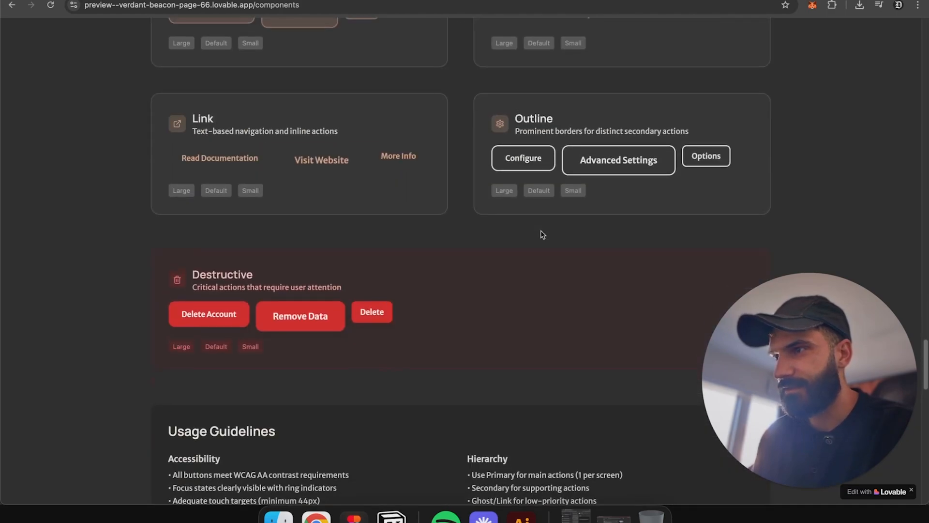
scroll(542, 234, "down", 20)
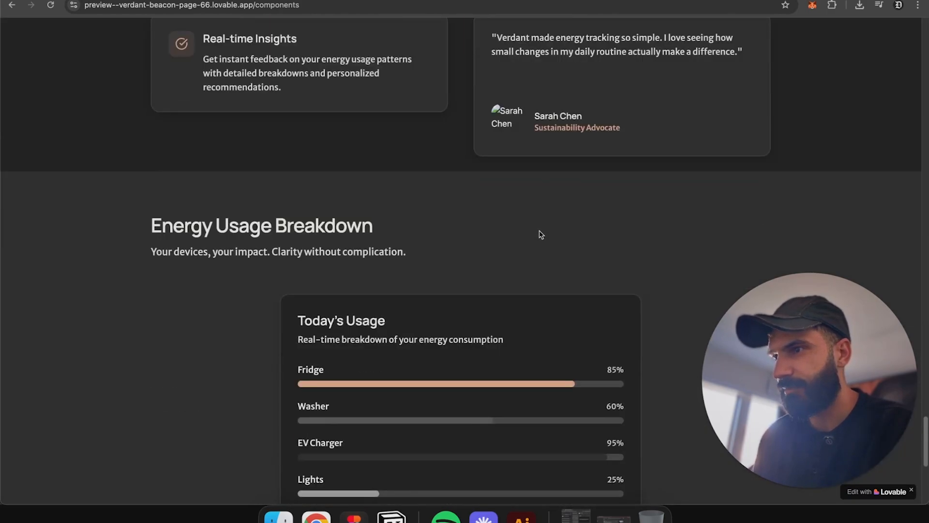
scroll(541, 235, "up", 3)
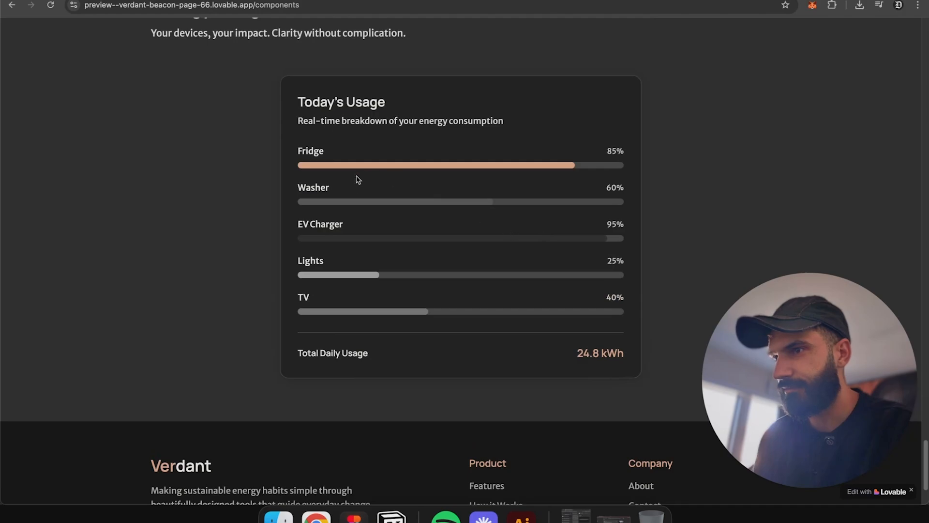
scroll(390, 177, "down", 3)
scroll(390, 188, "up", 20)
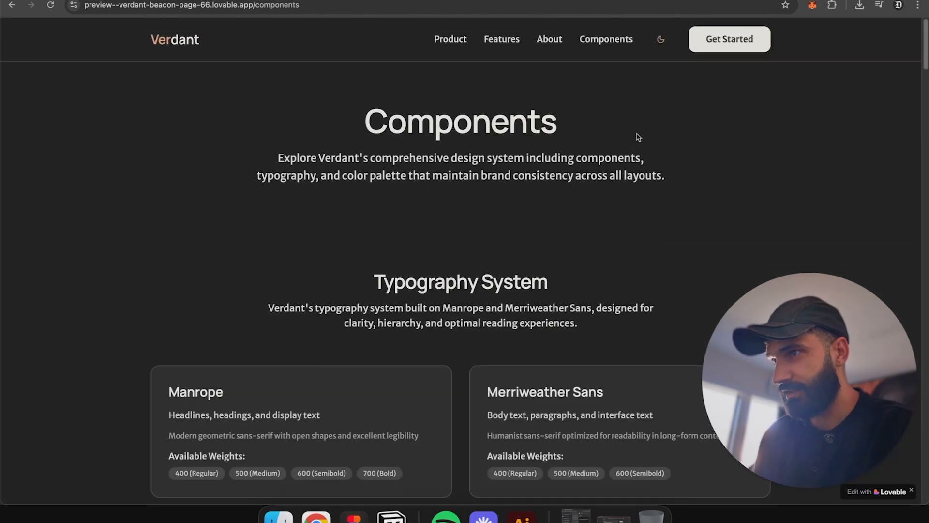
Step: Preview the Components page in the light theme, then switch back to dark and return home
left_click(660, 39)
scroll(579, 205, "down", 8)
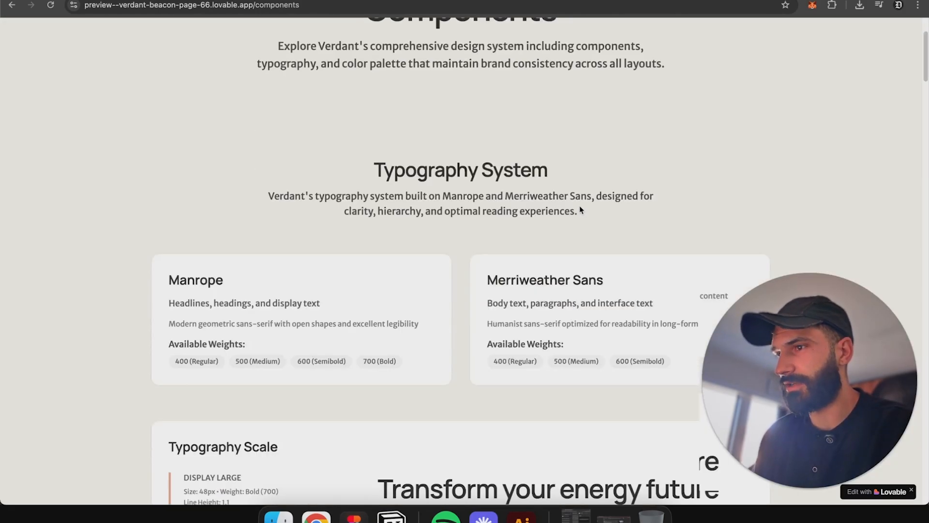
scroll(580, 210, "down", 10)
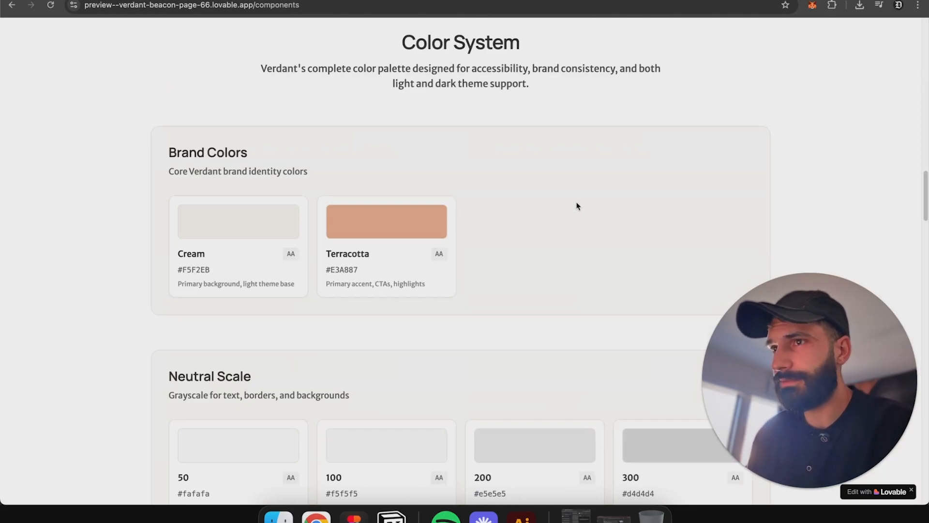
scroll(576, 209, "up", 5)
scroll(572, 209, "up", 10)
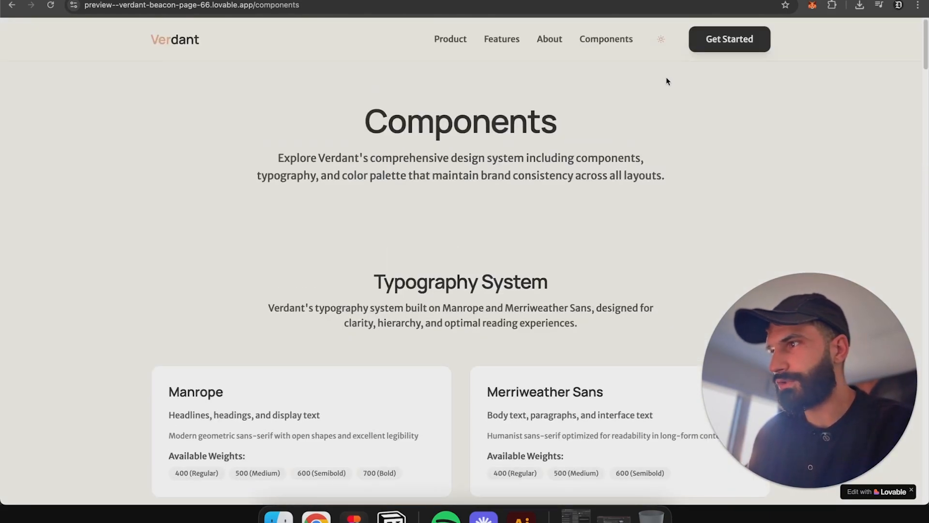
left_click(661, 38)
left_click(175, 39)
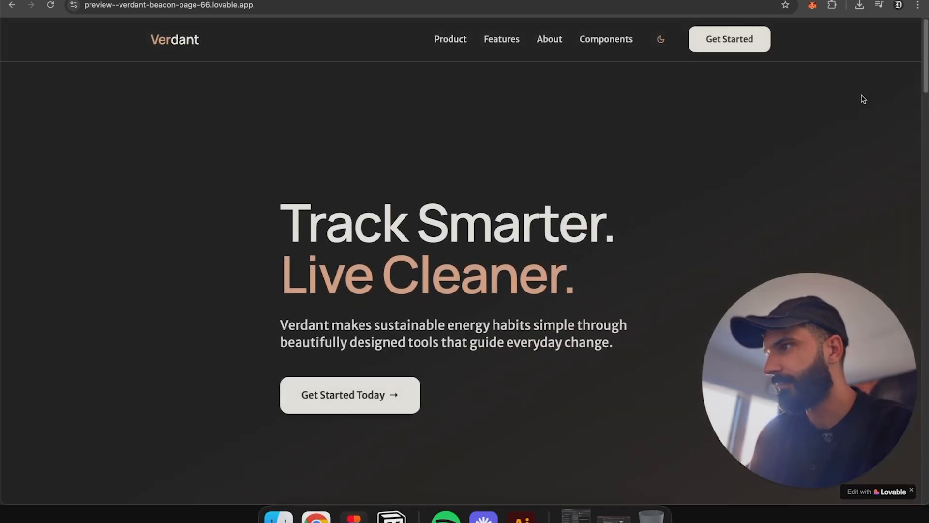
Step: Capture the current preview page with the html.to.design extension and save the .h2d file to Downloads
left_click(832, 6)
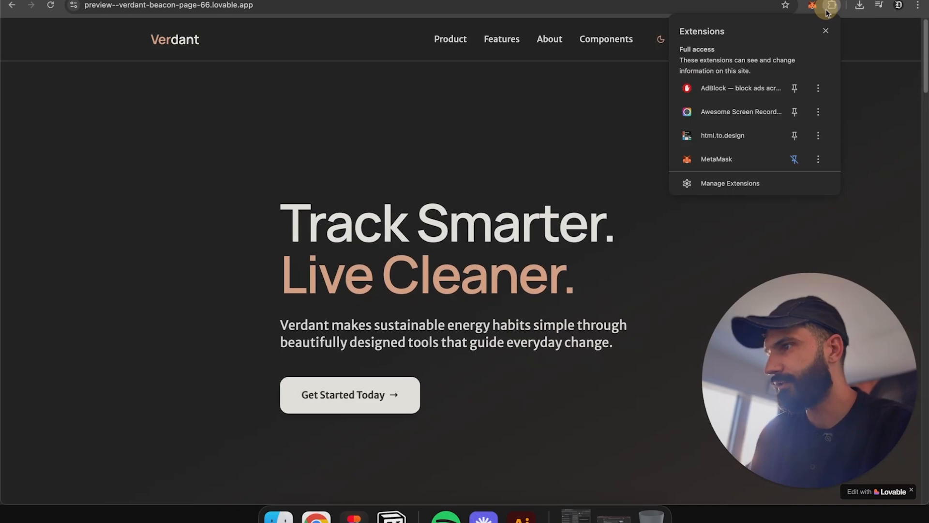
left_click(712, 145)
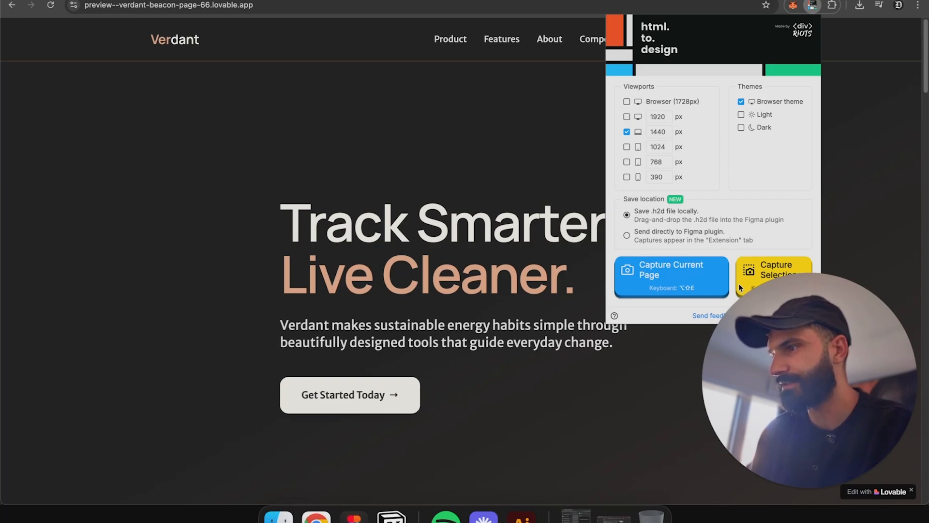
left_click(647, 279)
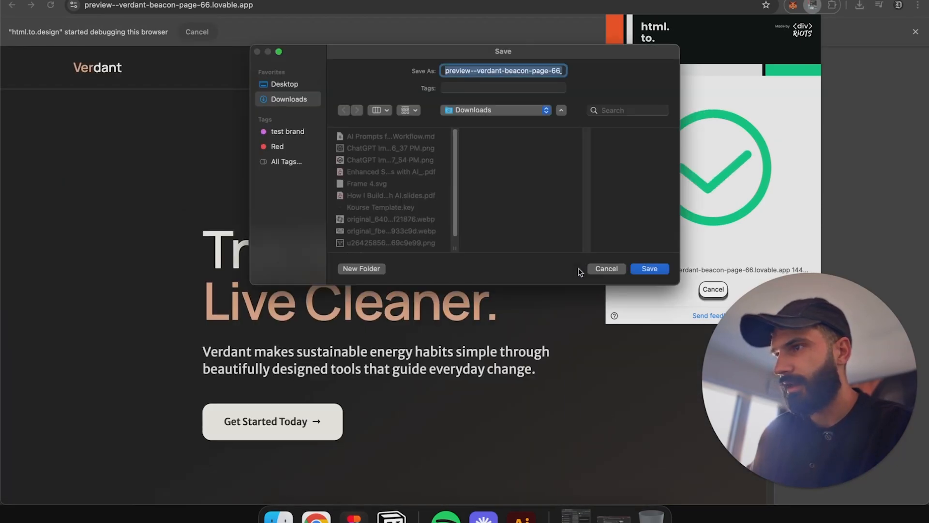
left_click(658, 273)
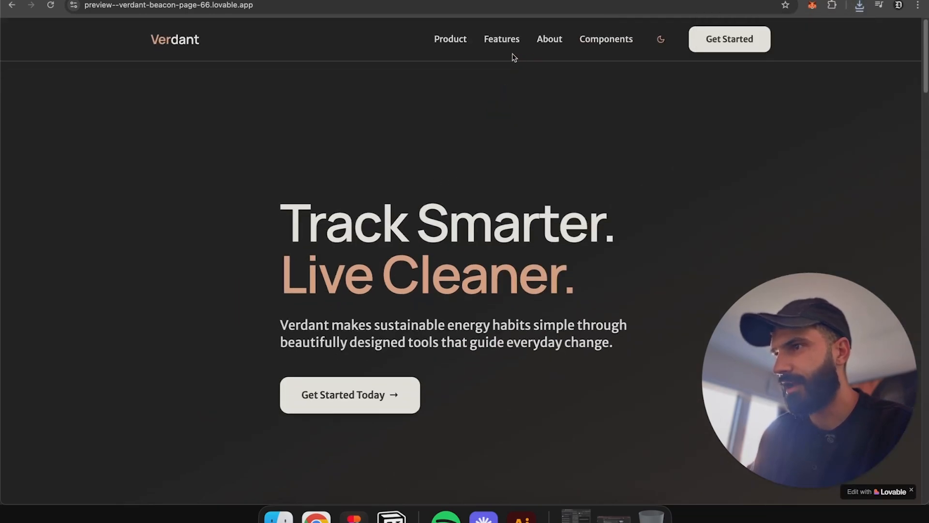
Step: Capture the Verdant page again with html.to.design and save another .h2d file
left_click(501, 43)
scroll(632, 159, "up", 15)
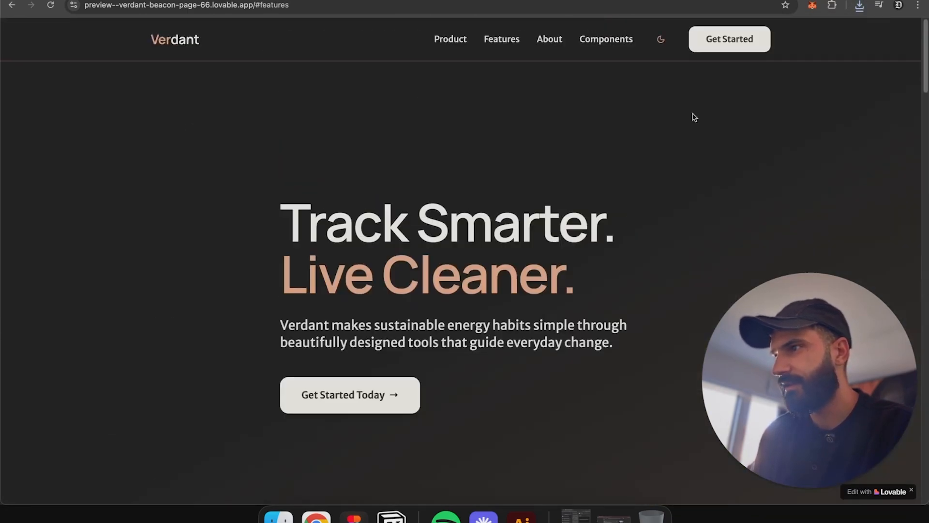
left_click(833, 6)
left_click(763, 120)
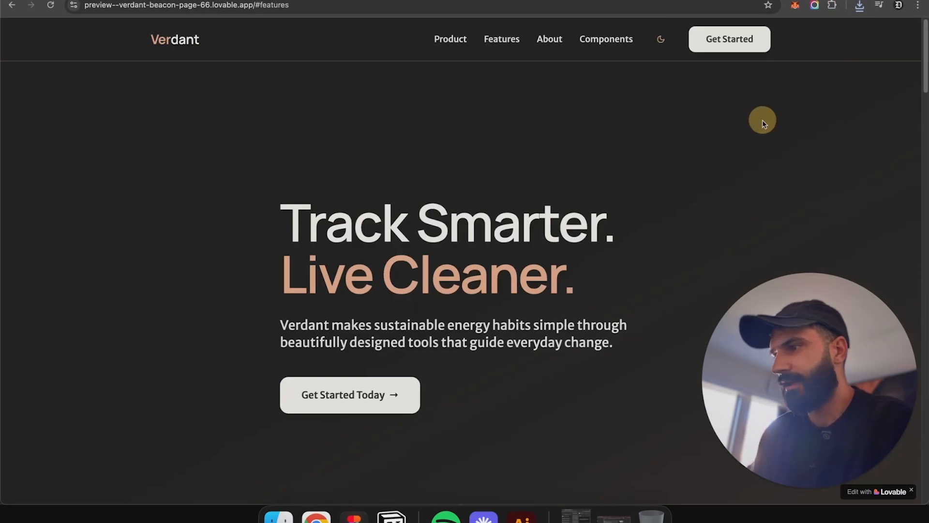
left_click(832, 6)
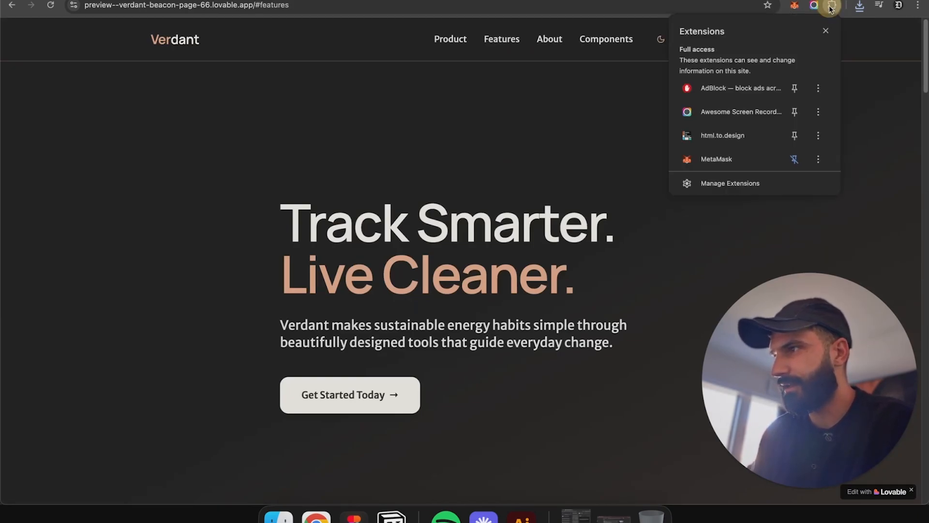
left_click(730, 141)
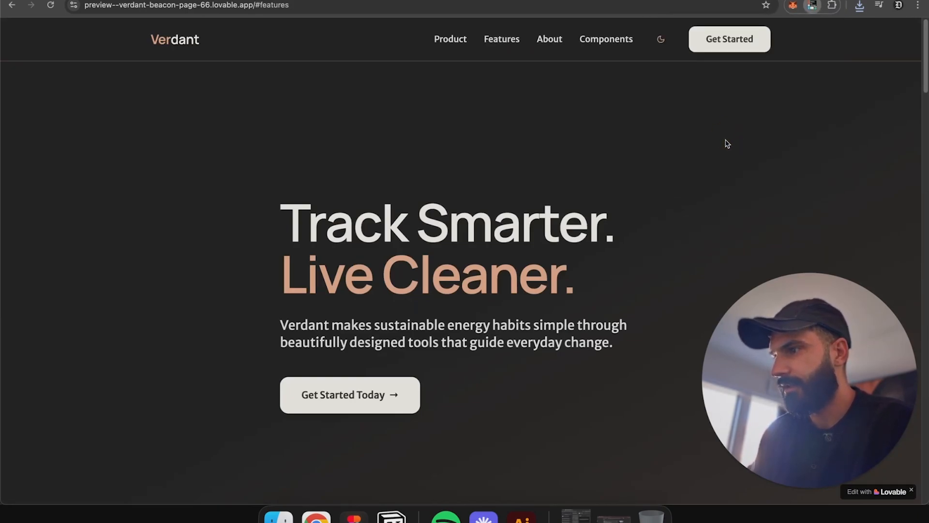
left_click(655, 276)
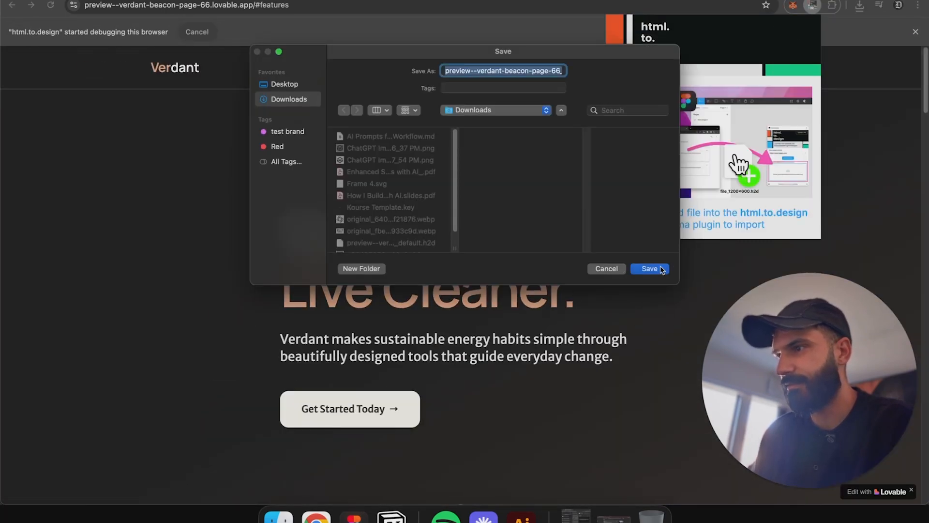
left_click(650, 269)
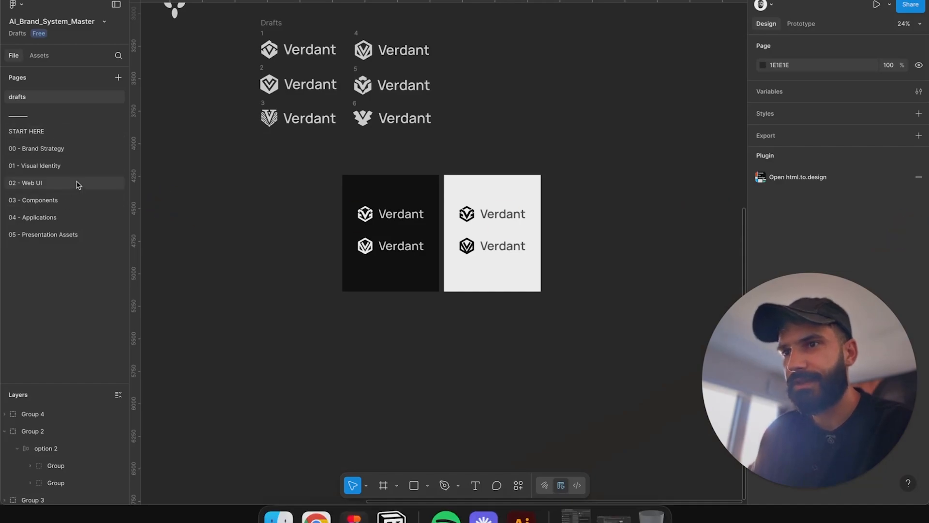
Step: Switch to Figma and browse the brand system file's pages from Visual Identity through Presentation Assets
left_click(58, 165)
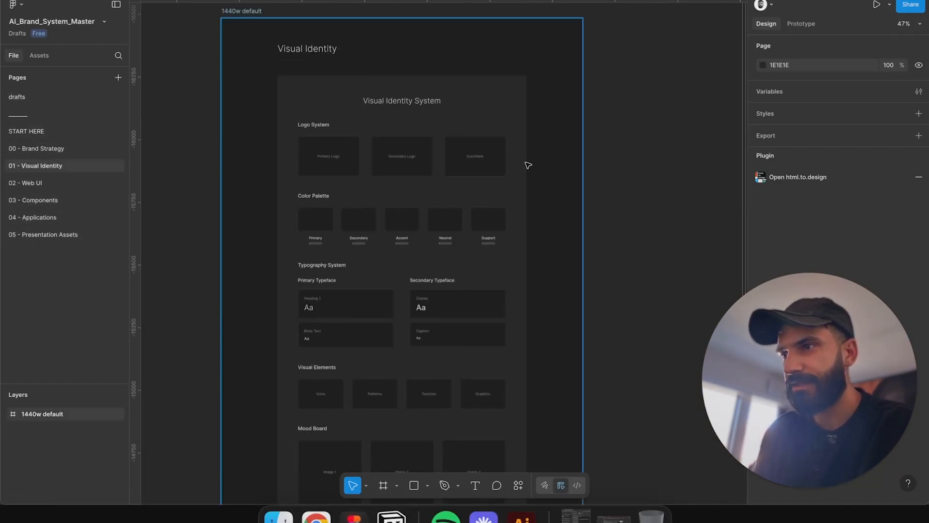
scroll(527, 165, "down", 5)
scroll(489, 228, "down", 2)
scroll(430, 174, "up", 6)
left_click(43, 149)
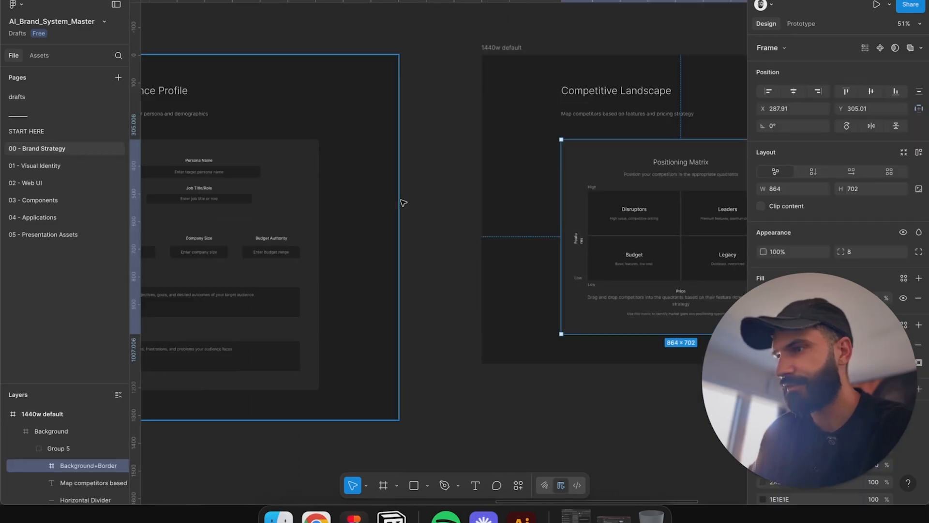
scroll(402, 201, "down", 5)
left_click(338, 82)
left_click_drag(334, 83, 534, 83)
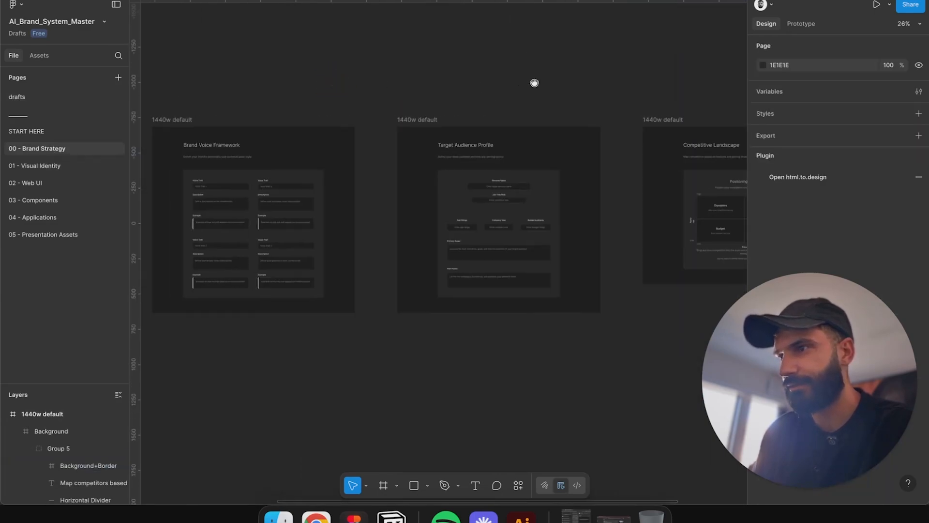
left_click(63, 186)
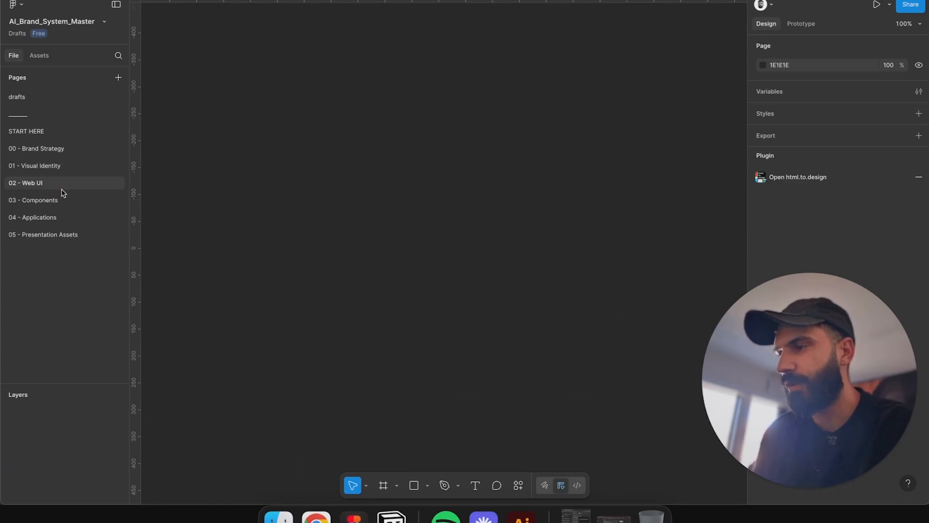
left_click(54, 203)
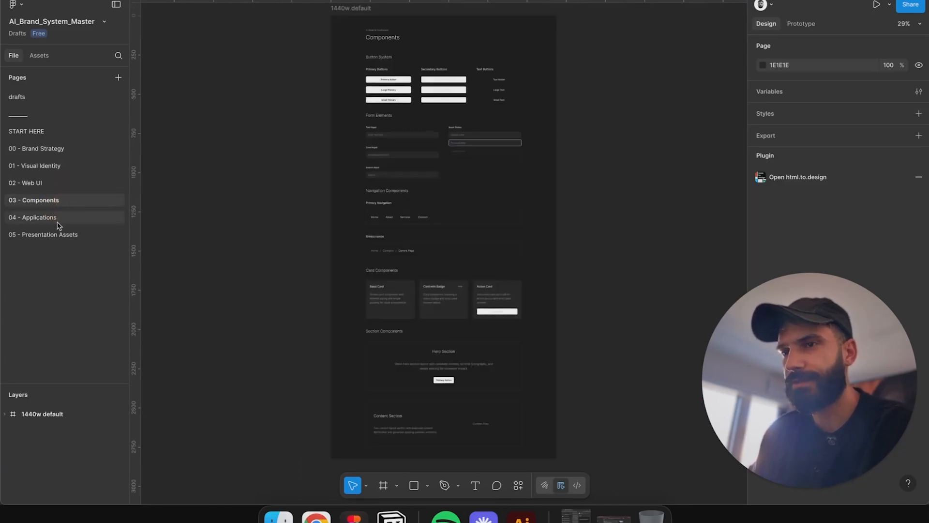
left_click(57, 219)
scroll(403, 61, "up", 5)
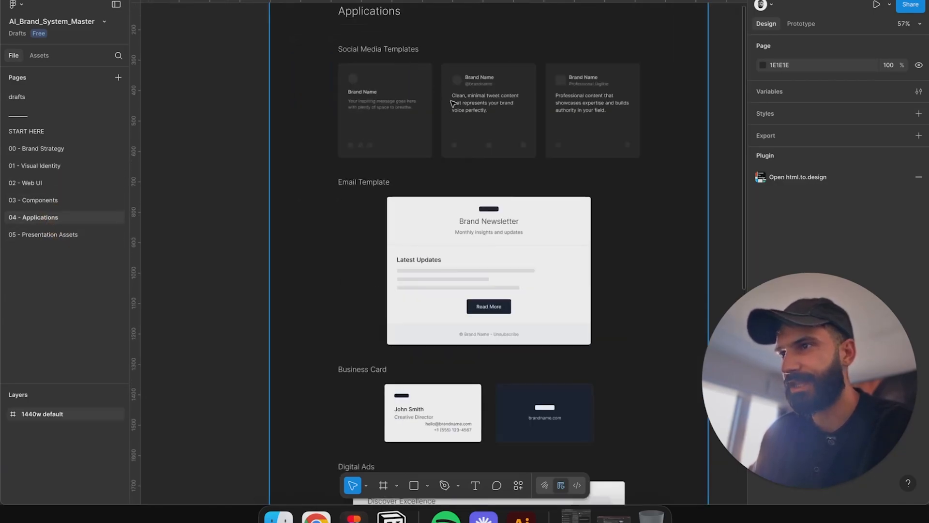
scroll(452, 103, "down", 5)
scroll(435, 169, "down", 3)
scroll(420, 215, "down", 3)
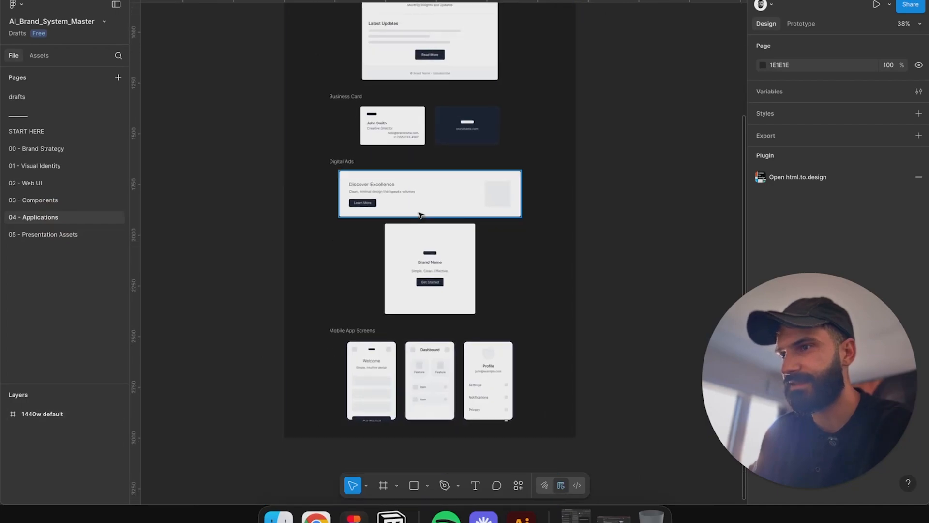
scroll(420, 215, "down", 2)
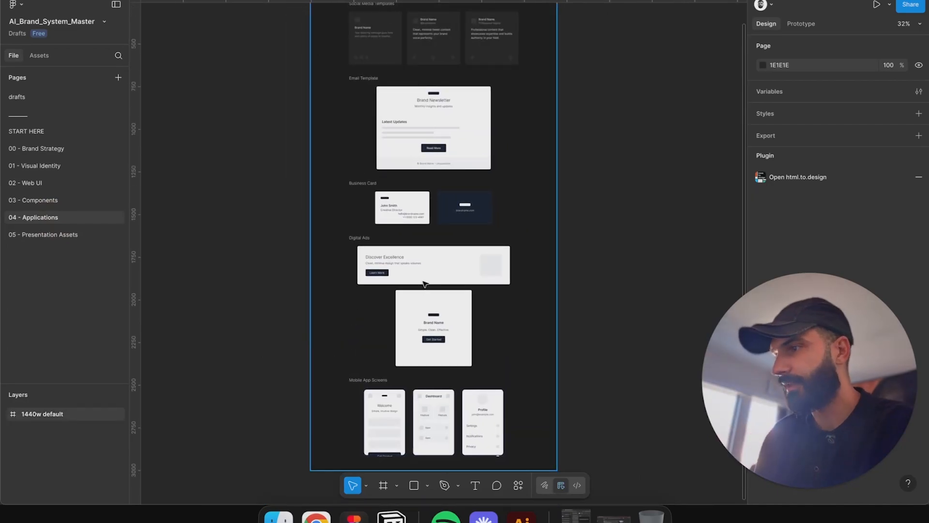
left_click(77, 234)
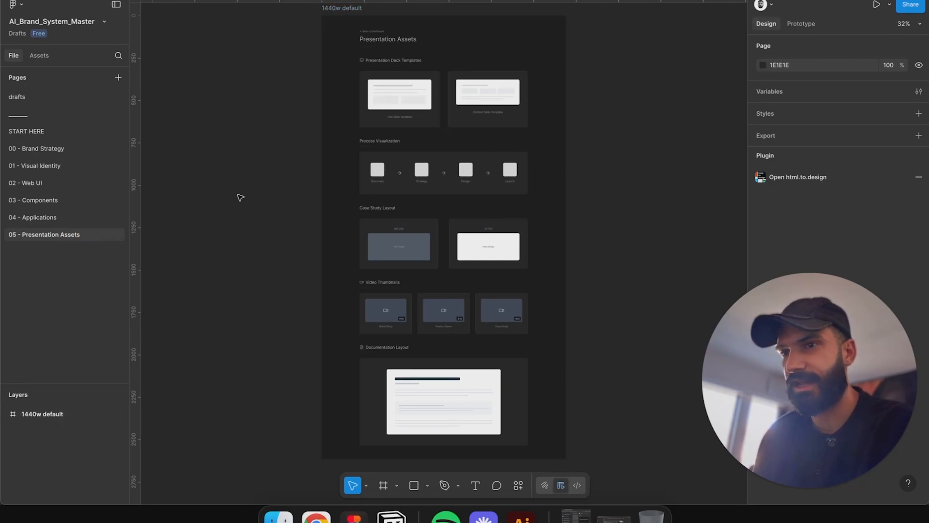
Step: Return to the drafts page and launch the html.to.design plugin
left_click(67, 92)
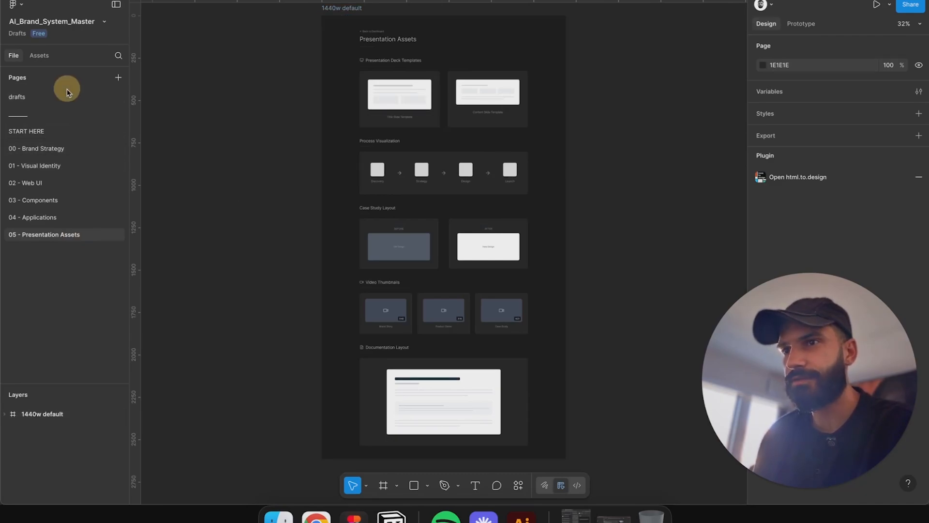
left_click_drag(589, 170, 397, 255)
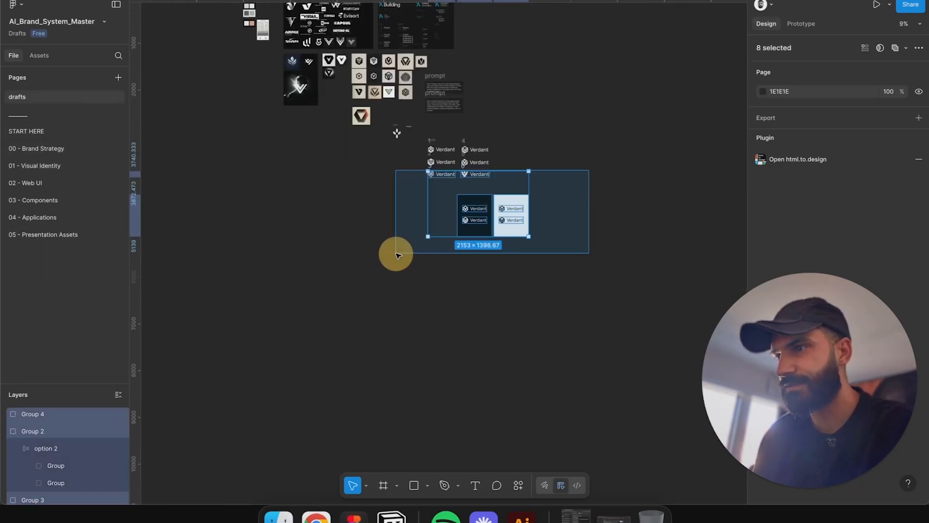
left_click(606, 189)
scroll(605, 189, "right", 6)
scroll(605, 189, "up", 2)
left_click(521, 485)
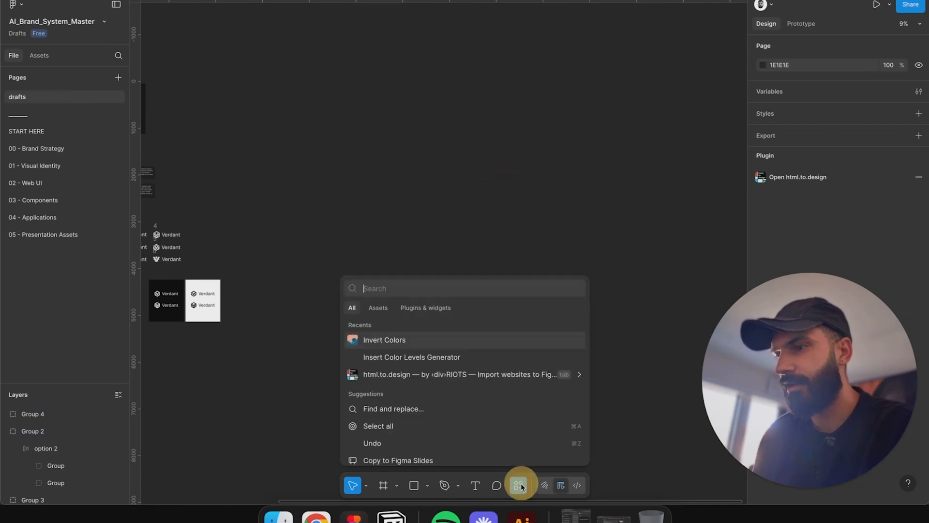
left_click(387, 374)
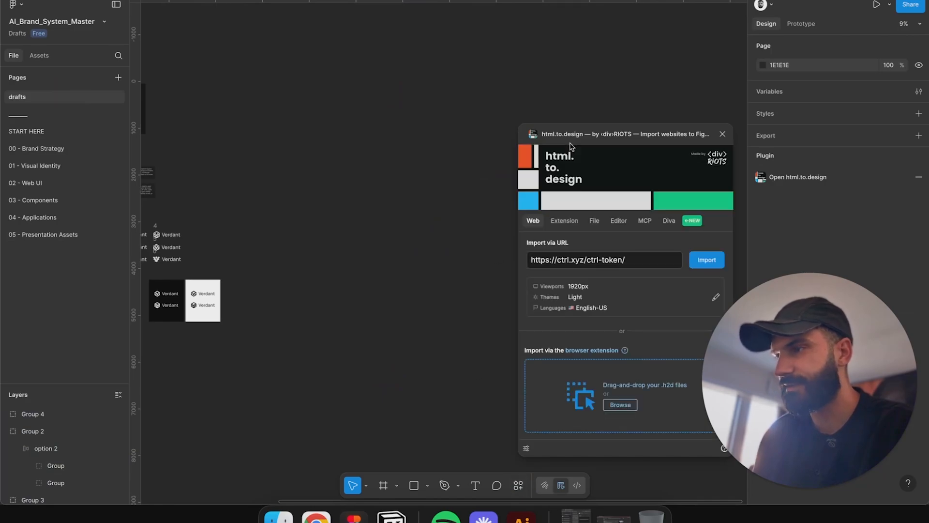
Step: Try to import all the saved .h2d files at once, then dismiss the upgrade offer
left_click(612, 407)
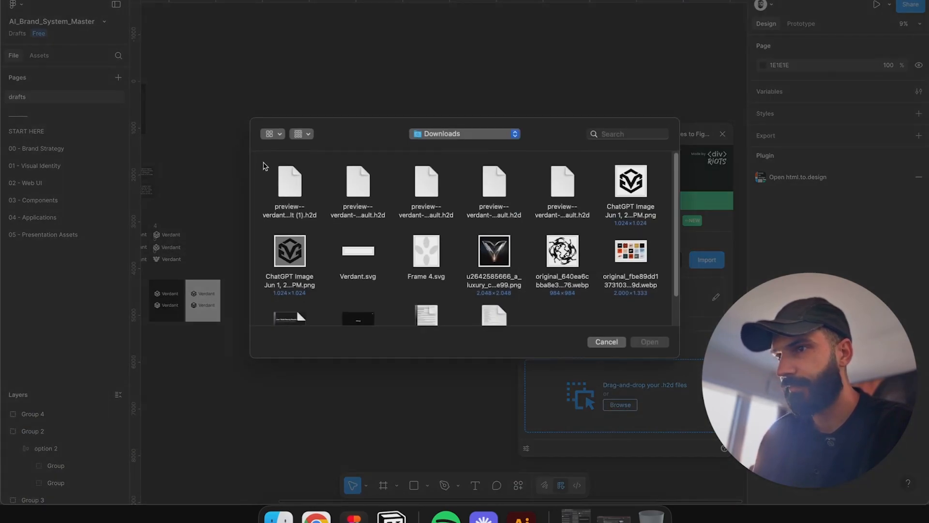
left_click_drag(262, 163, 581, 191)
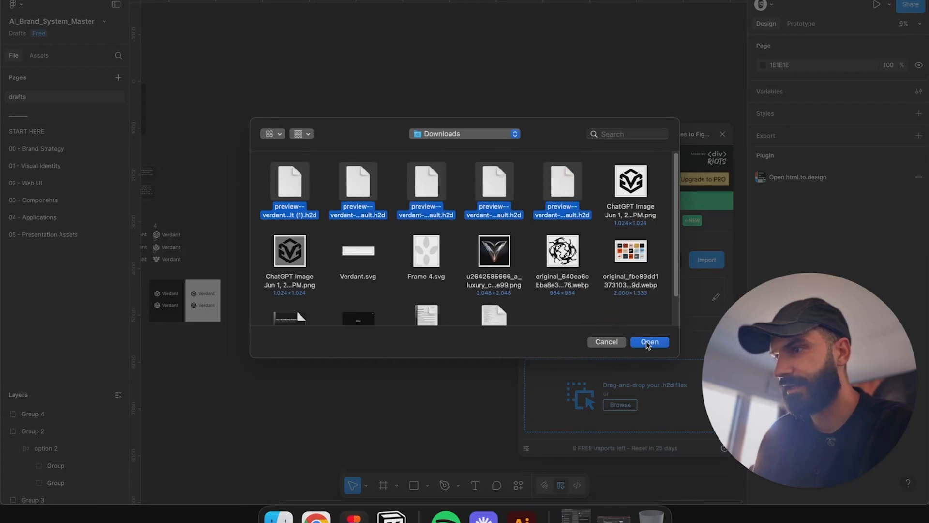
left_click(637, 342)
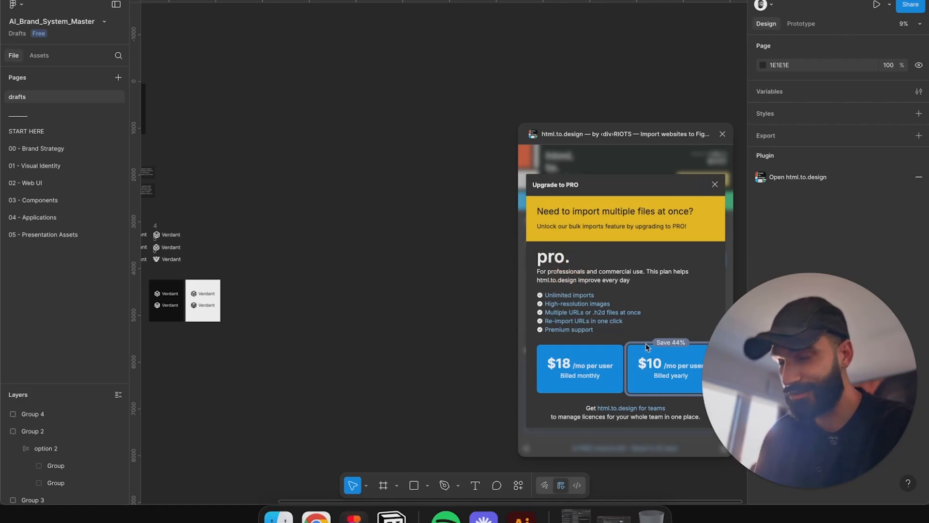
left_click(714, 184)
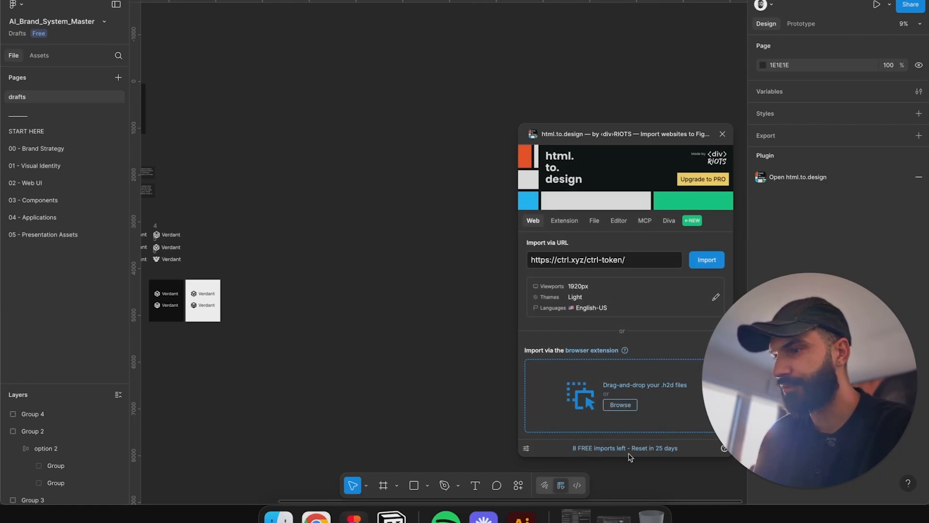
left_click(400, 378)
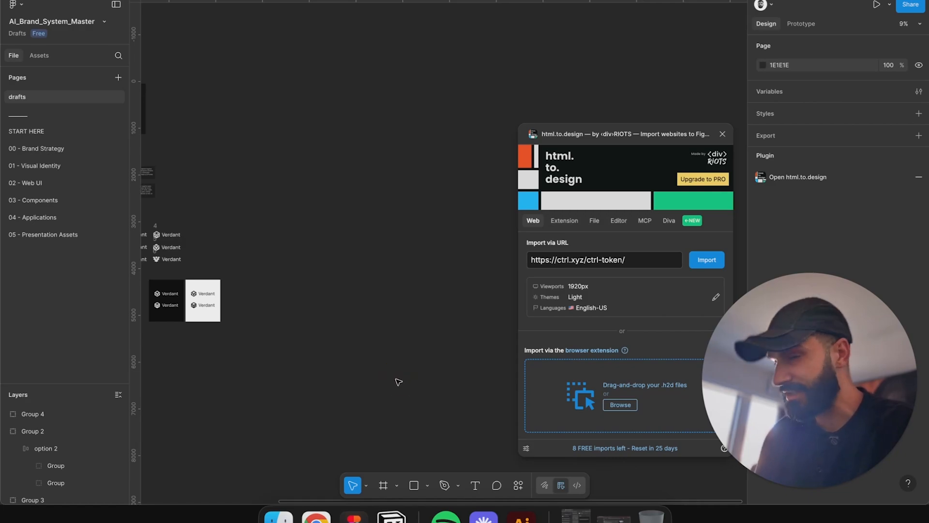
Step: Import all the saved .h2d files through html.to.design, turning on the Use Autolayout option
left_click(316, 516)
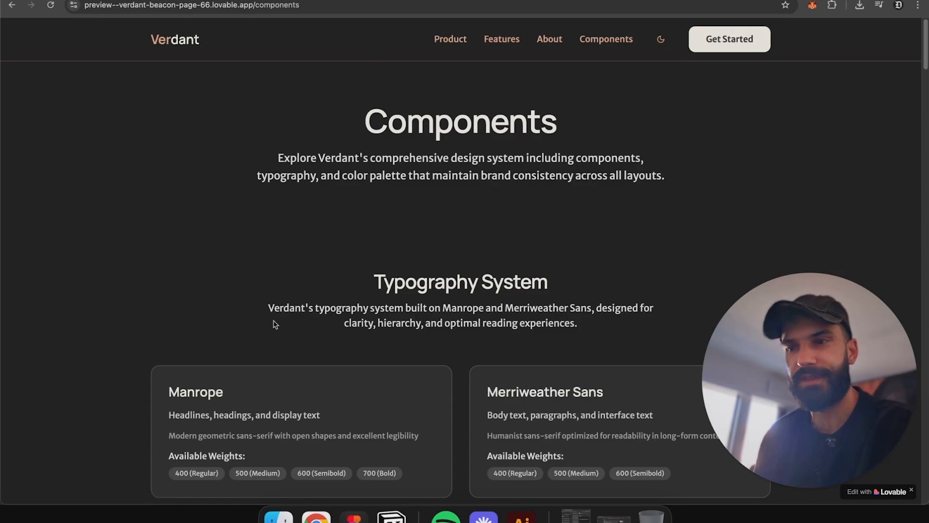
left_click(354, 517)
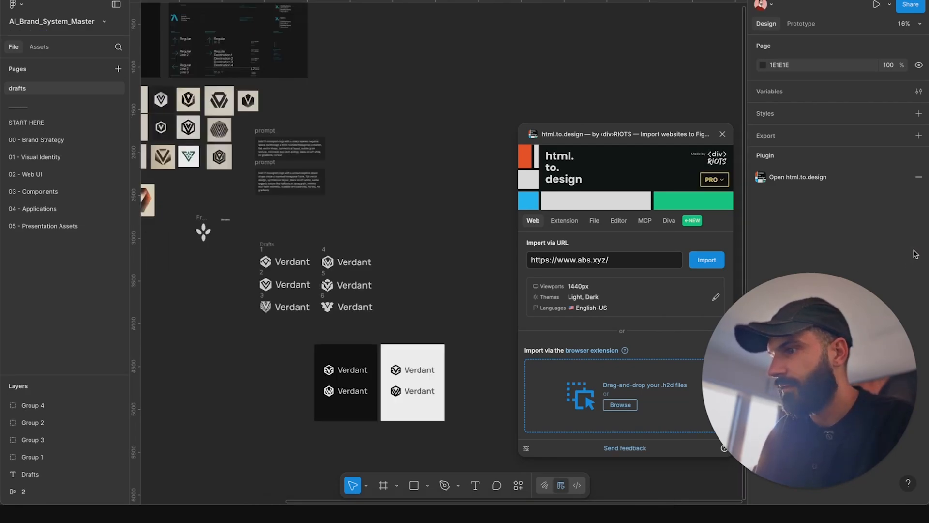
left_click(621, 406)
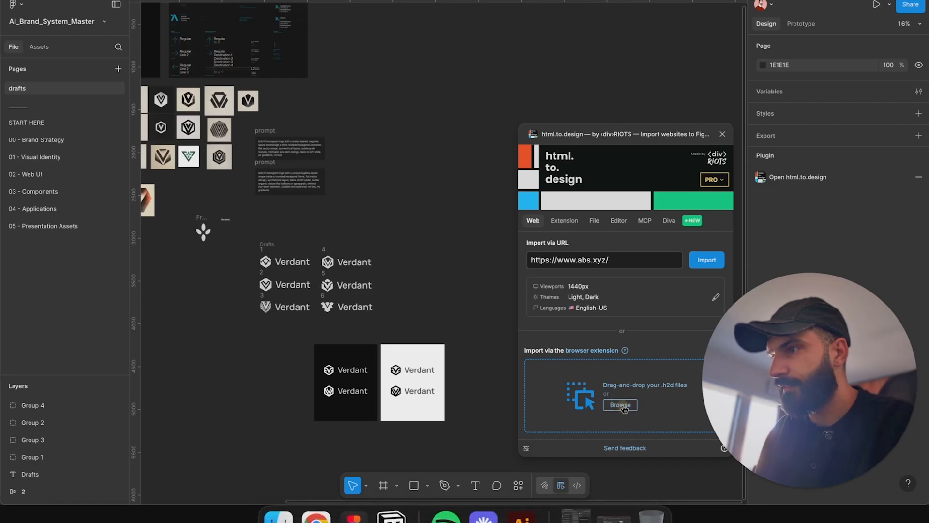
left_click_drag(263, 162, 582, 209)
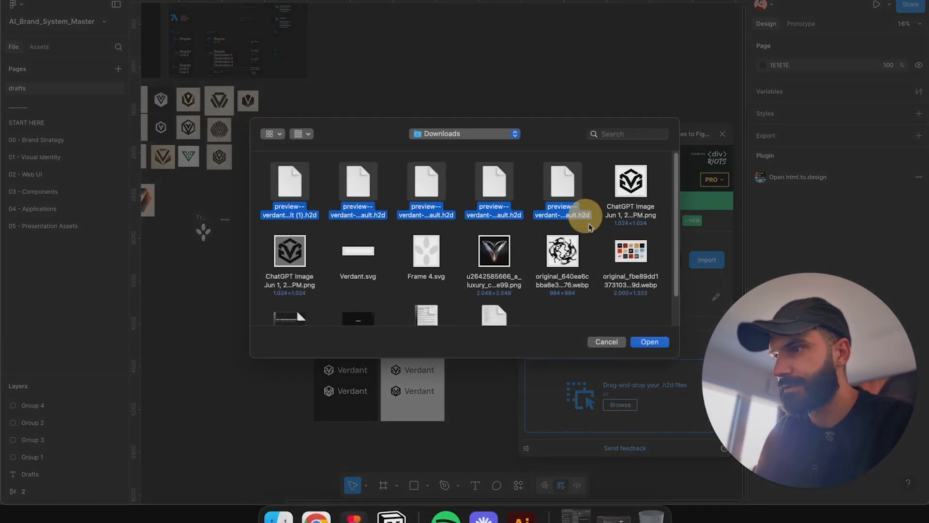
left_click(650, 342)
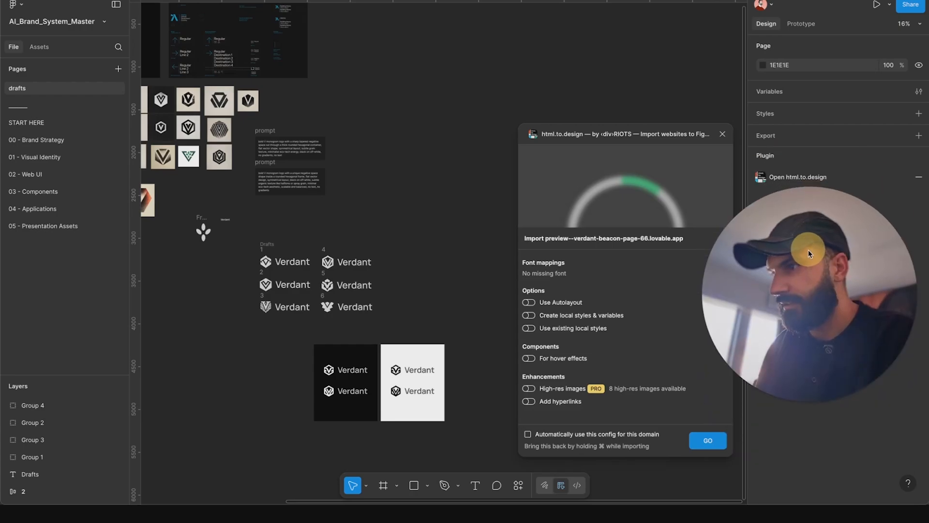
left_click(567, 305)
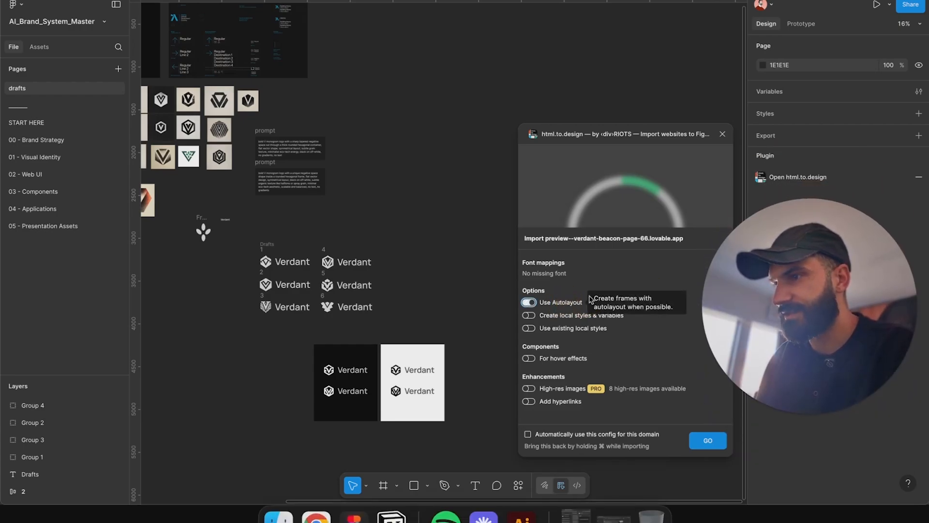
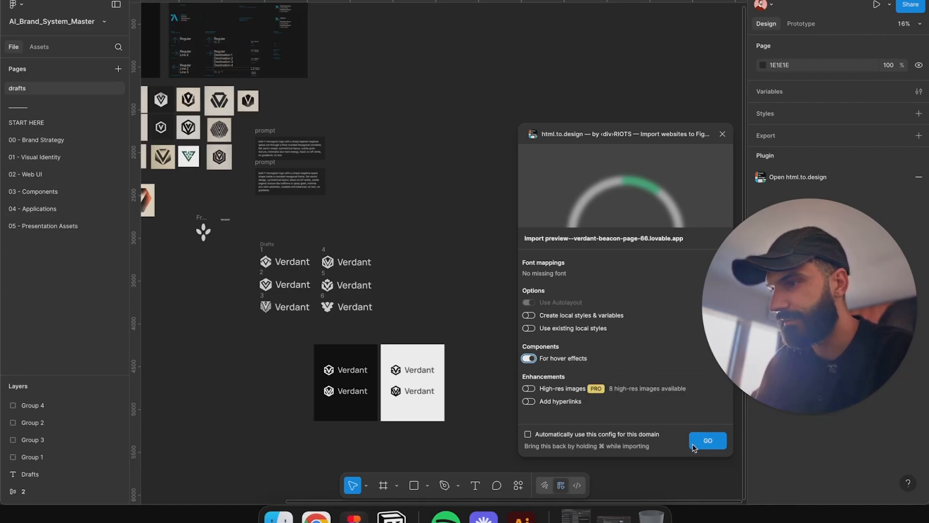
Step: Run the html.to.design import for each saved page file, moving each imported page frame apart on the canvas
left_click(707, 442)
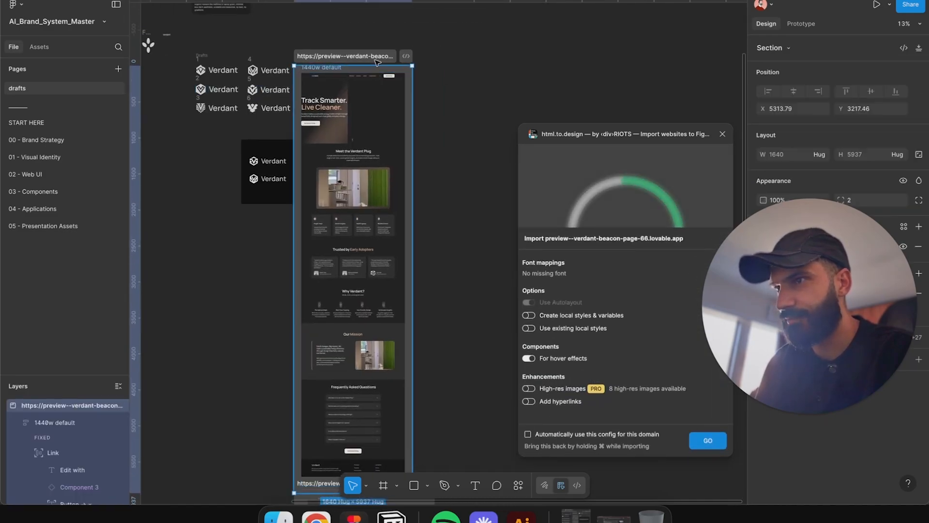
left_click_drag(377, 59, 415, 64)
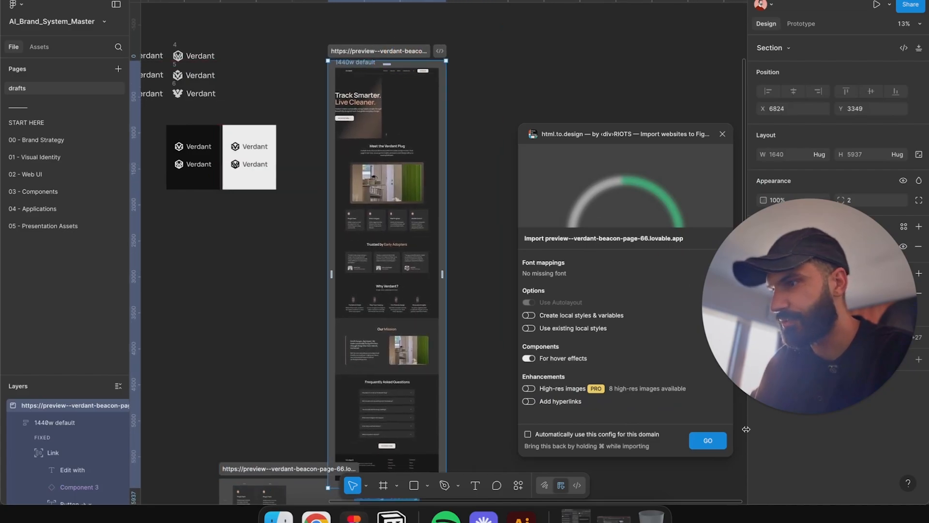
left_click(708, 440)
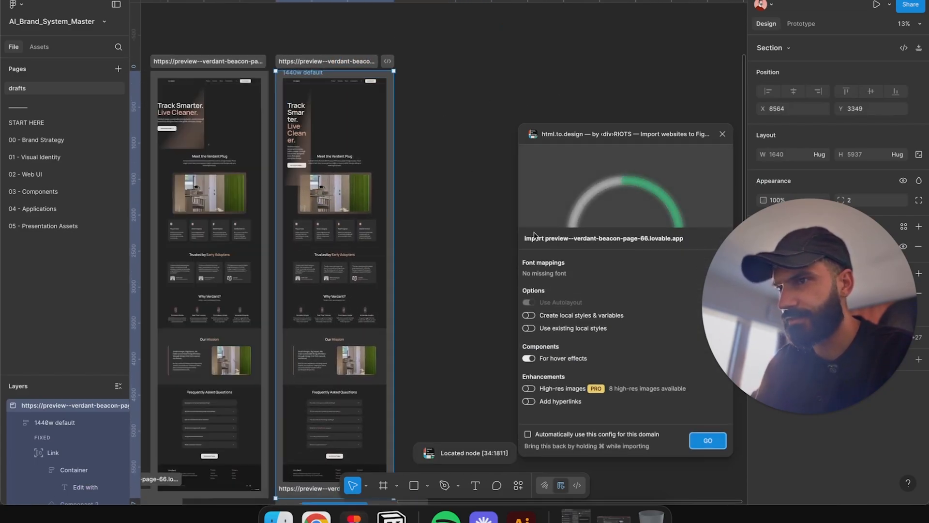
left_click_drag(467, 253, 502, 234)
left_click(709, 440)
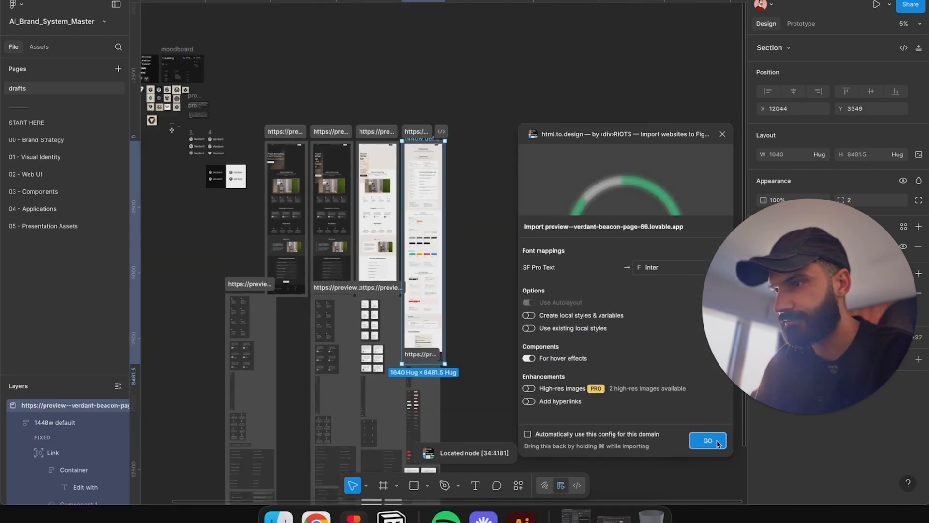
left_click(707, 440)
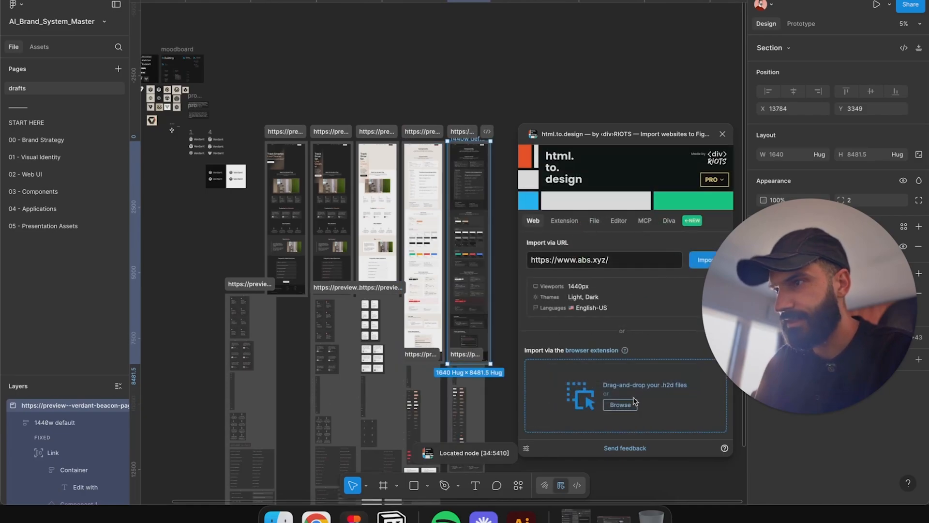
Step: Close the plugin and move the first imported component section to the right of the page frames
scroll(497, 378, "down", 3)
left_click(723, 134)
left_click(194, 164)
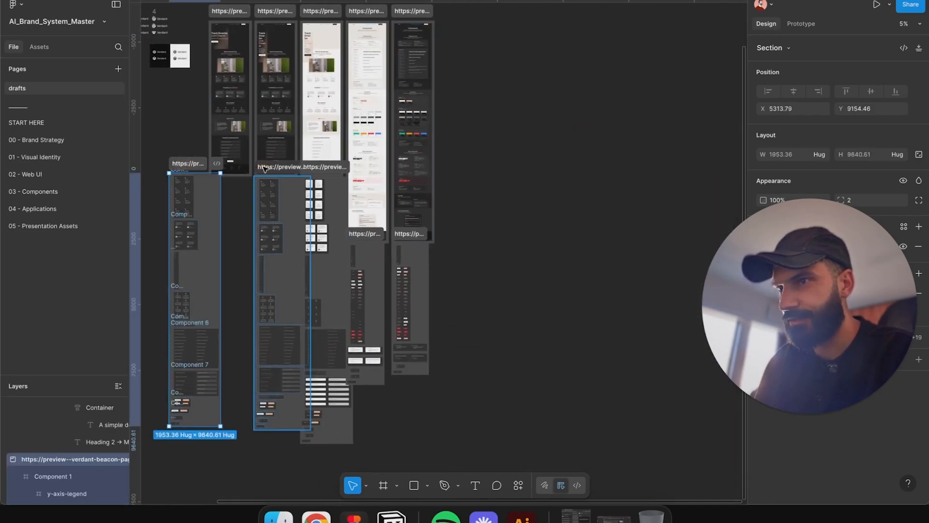
left_click_drag(321, 170, 614, 128)
key("Escape")
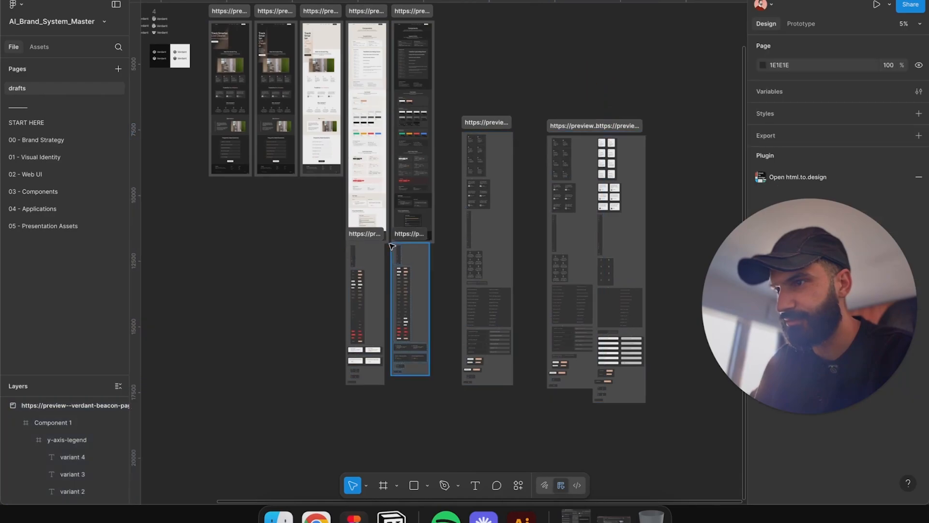
Step: Move the next component section out beside the first one
left_click(353, 232, "shift")
left_click_drag(352, 232, 667, 131)
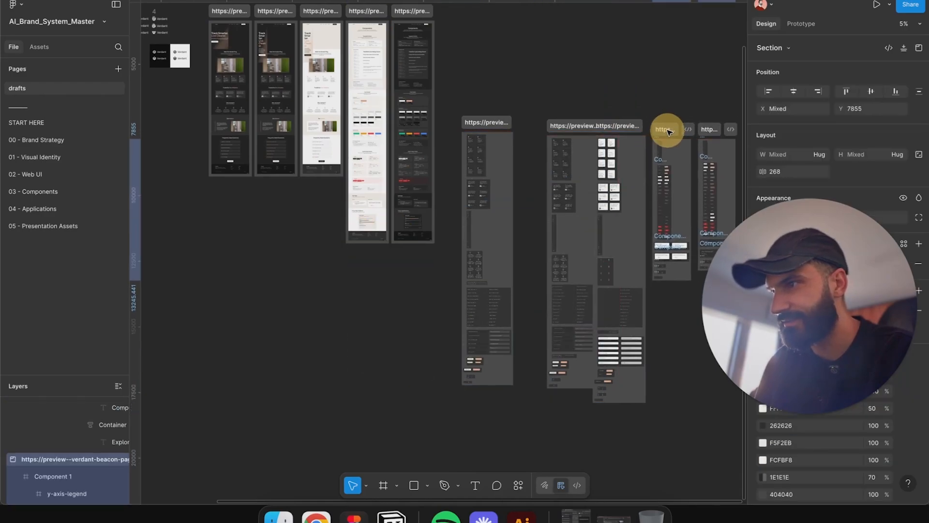
left_click(659, 112)
Step: Zoom in and browse the imported component sections and their variants
scroll(589, 192, "up", 5)
scroll(253, 428, "up", 5)
left_click_drag(253, 427, 348, 139)
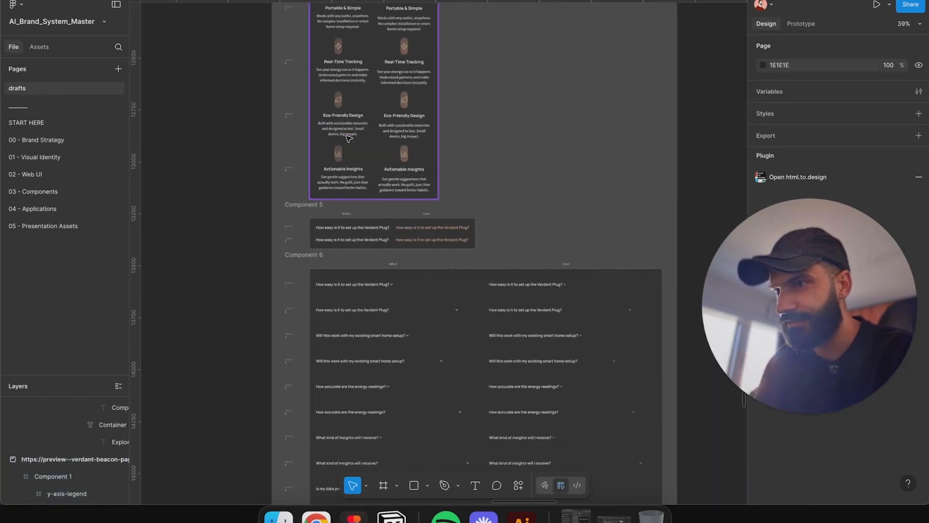
scroll(349, 139, "down", 5)
left_click_drag(491, 126, 304, 158)
scroll(303, 158, "down", 2)
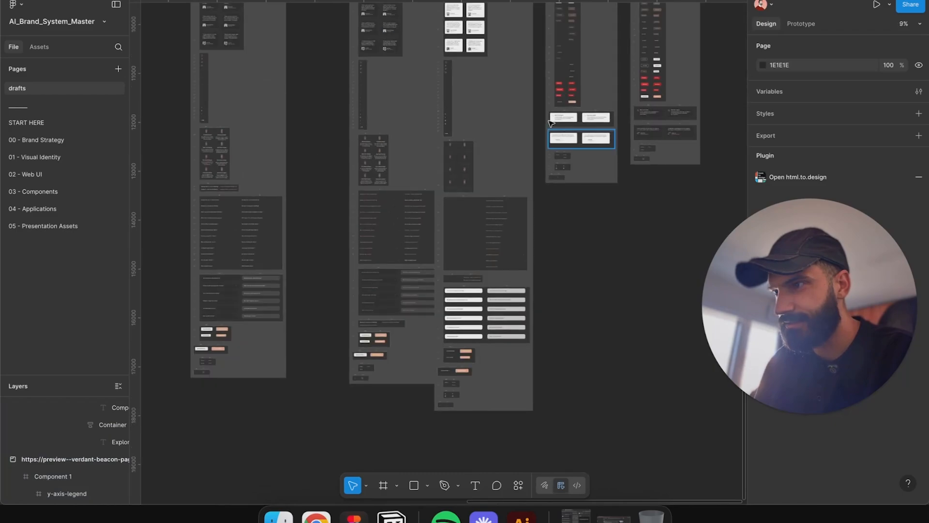
scroll(459, 388, "up", 5)
scroll(460, 388, "down", 5)
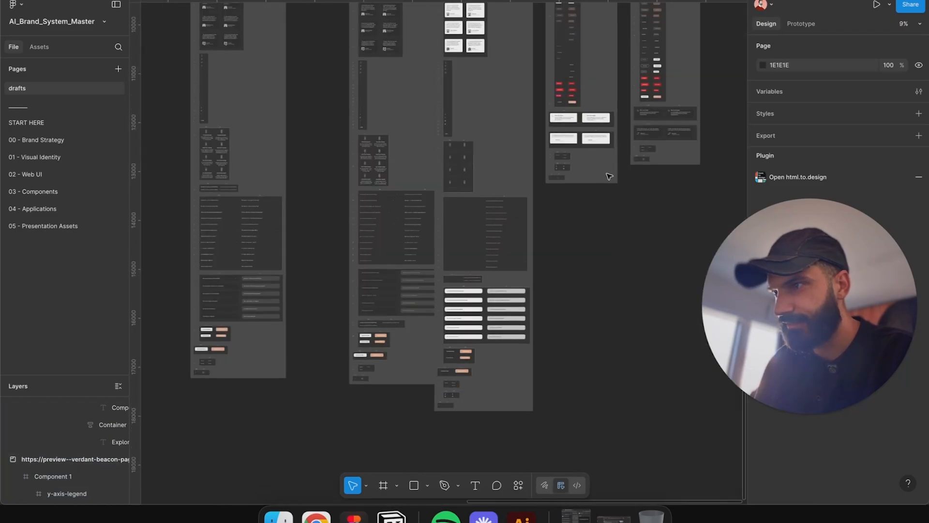
scroll(406, 130, "up", 5)
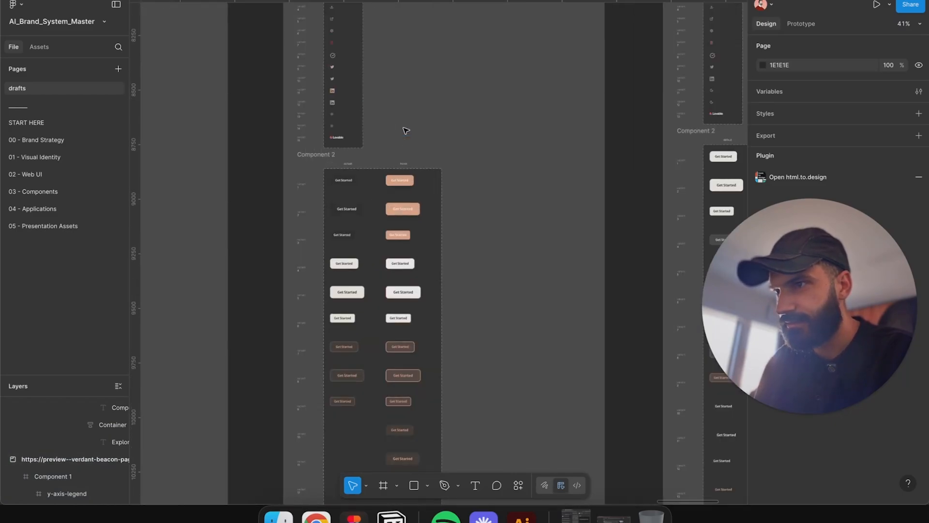
scroll(406, 131, "down", 5)
left_click_drag(466, 218, 584, 120)
scroll(588, 122, "down", 4)
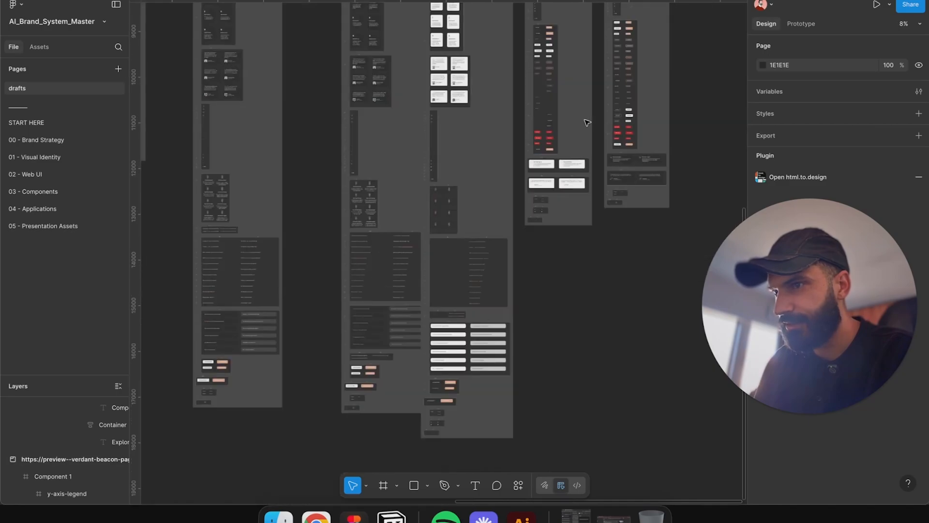
Step: Select the two right-hand component sections and nudge them up into line
left_click_drag(492, 174, 493, 229)
left_click(557, 71)
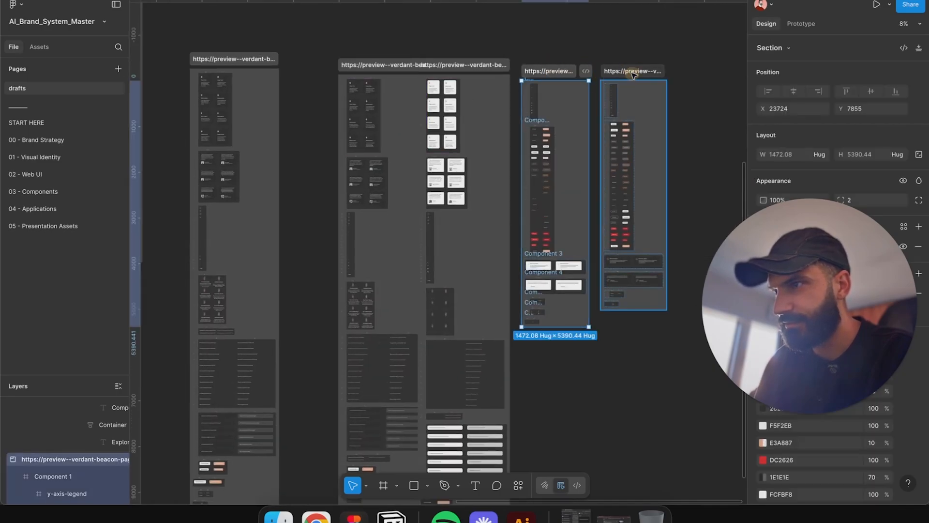
left_click(633, 73, "shift")
left_click_drag(655, 111, 656, 96)
Step: Pan across the component sections to compare their layouts
scroll(626, 264, "up", 5)
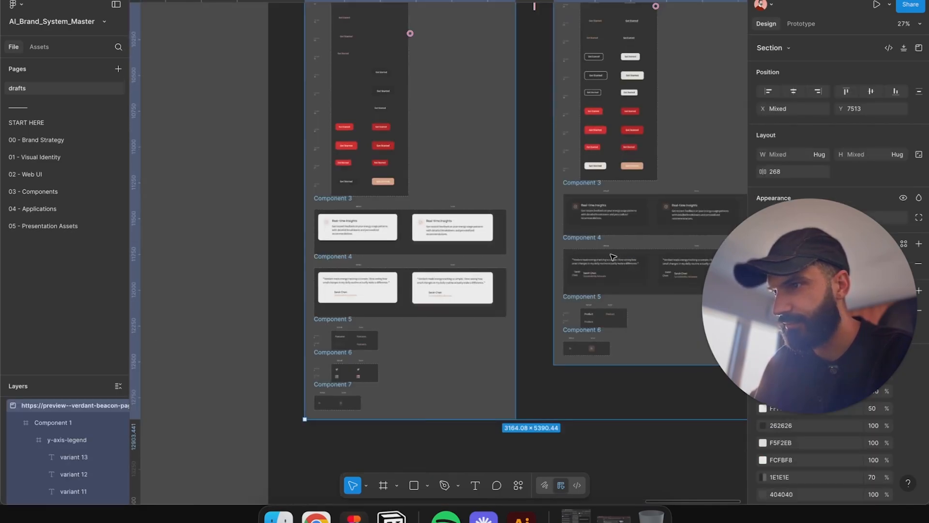
scroll(613, 249, "down", 3)
scroll(551, 383, "up", 1)
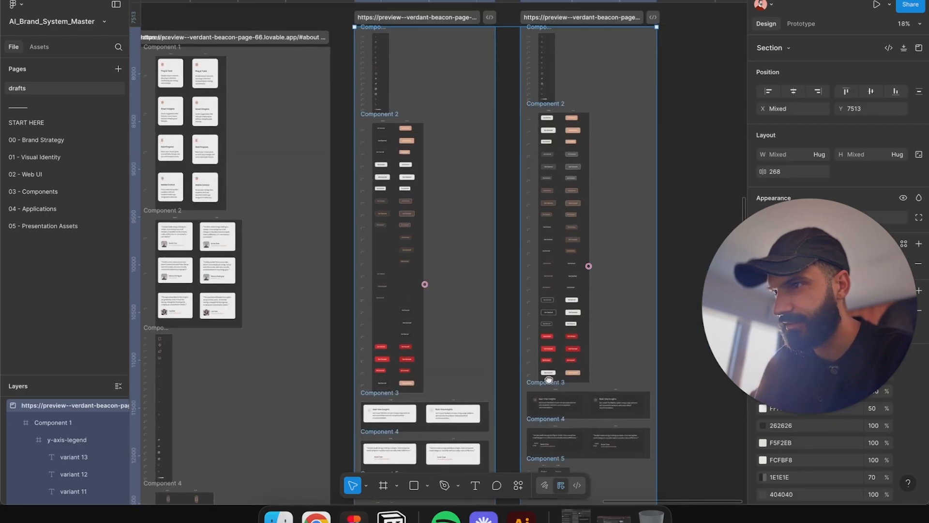
scroll(551, 382, "down", 2)
scroll(474, 243, "left", 3)
scroll(474, 242, "down", 2)
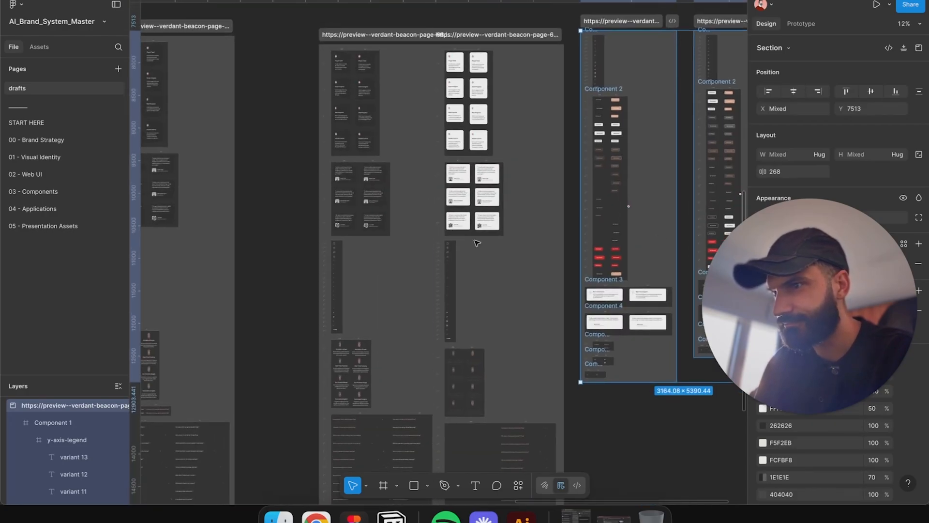
scroll(314, 134, "up", 4)
scroll(314, 135, "down", 5)
scroll(339, 130, "down", 6)
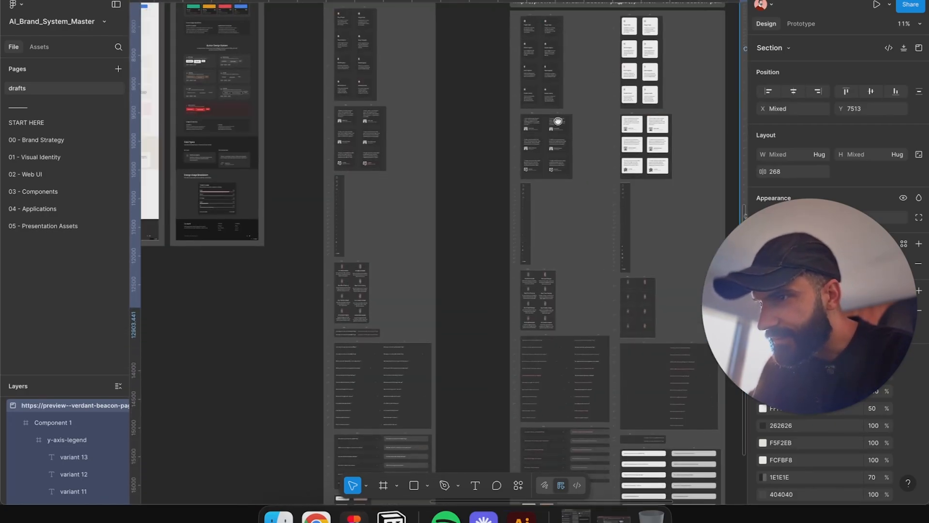
Step: Select all four component sections and ungroup them
left_click(389, 78)
left_click_drag(389, 77, 632, 503)
left_click(637, 454)
scroll(460, 392, "up", 5)
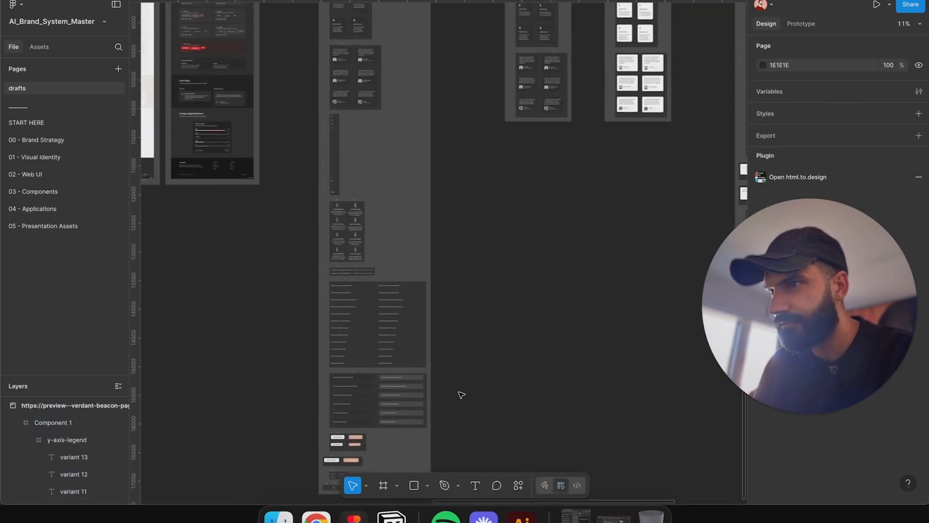
scroll(383, 262, "down", 3)
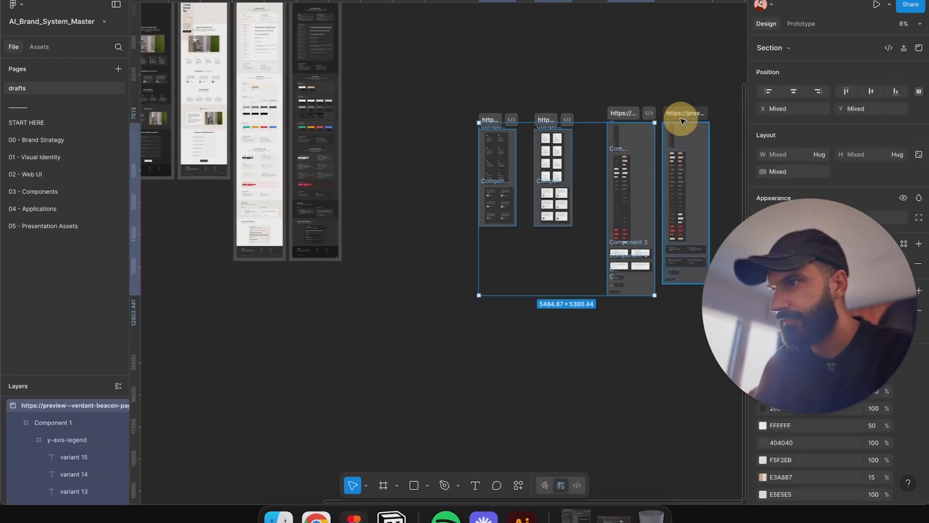
left_click(681, 117, "shift")
right_click(681, 118)
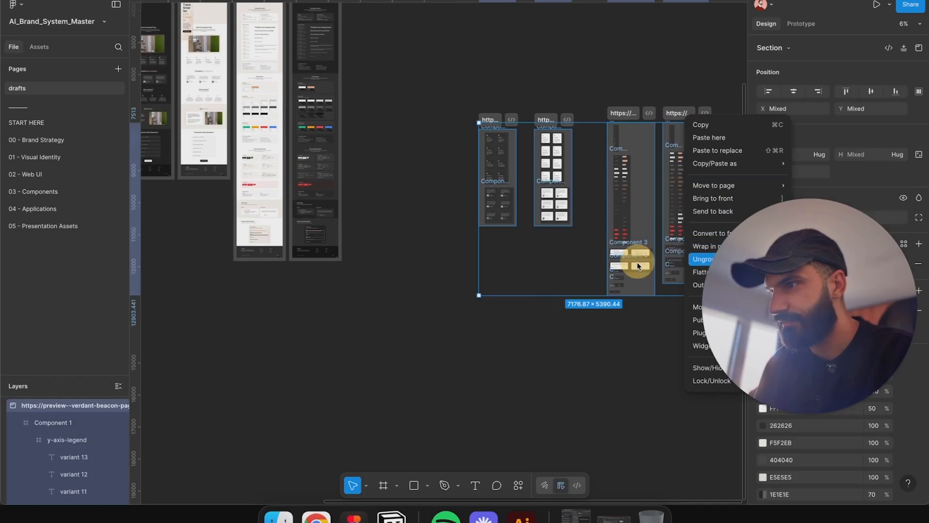
left_click(702, 260)
Step: Tidy up the ungrouped component sets into an even arrangement
scroll(615, 166, "right", 3)
left_click(918, 91)
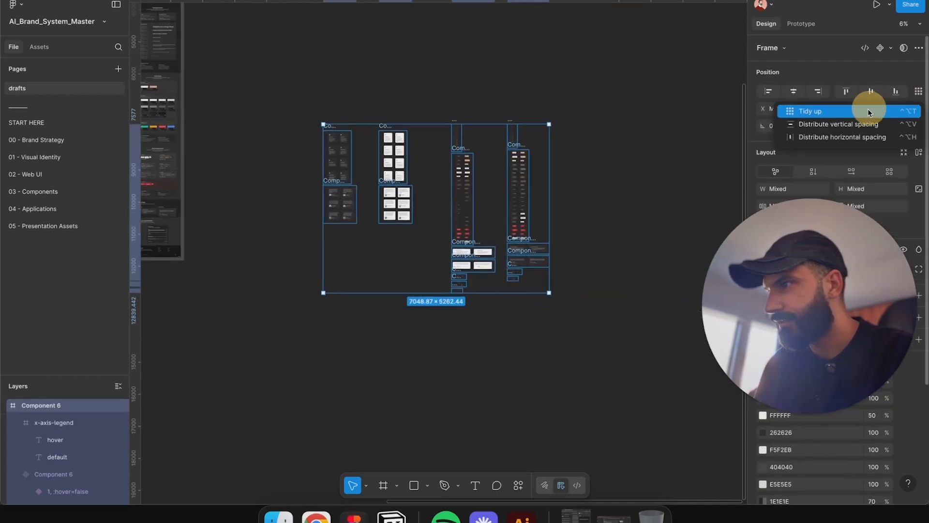
left_click(848, 114)
key("shift+2")
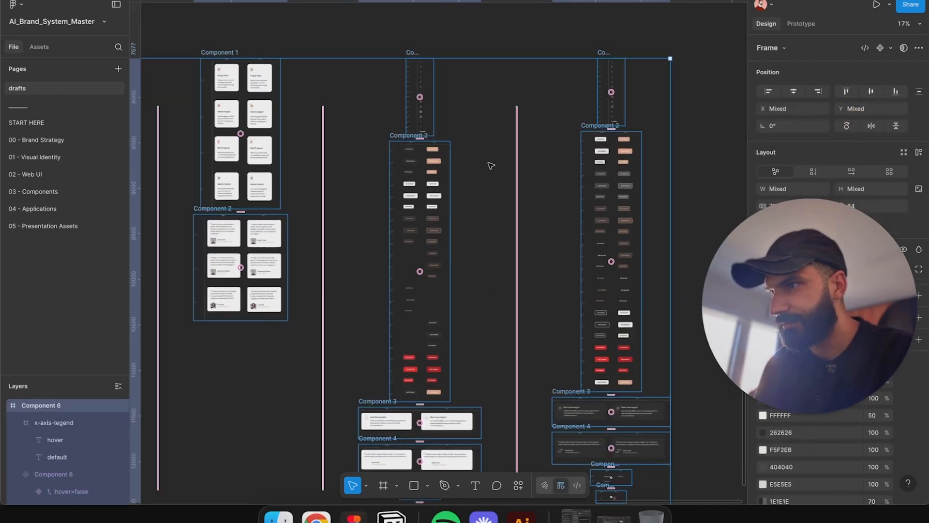
left_click(490, 162)
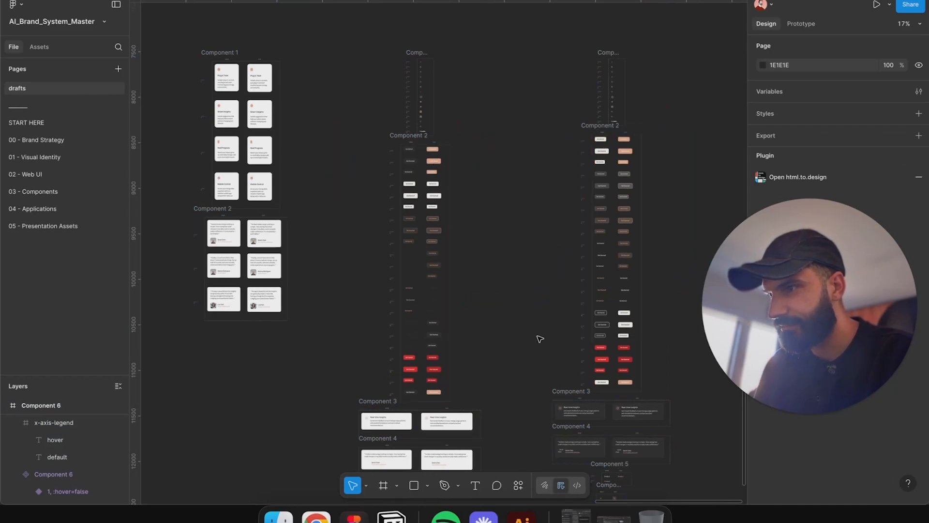
Step: Select the component sets and rearrange them on the canvas
left_click_drag(512, 352, 437, 179)
scroll(437, 178, "down", 10)
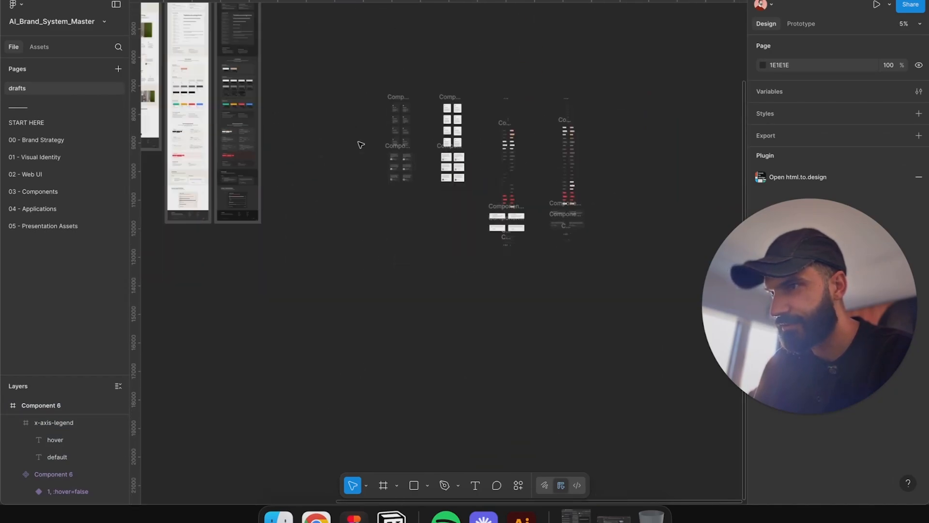
left_click_drag(355, 140, 658, 369)
left_click_drag(357, 45, 669, 347)
left_click_drag(573, 141, 524, 102)
scroll(417, 71, "up", 10)
Step: Drill into the Component 1 feature cards to inspect the hover variant
double_click(367, 60)
double_click(367, 60)
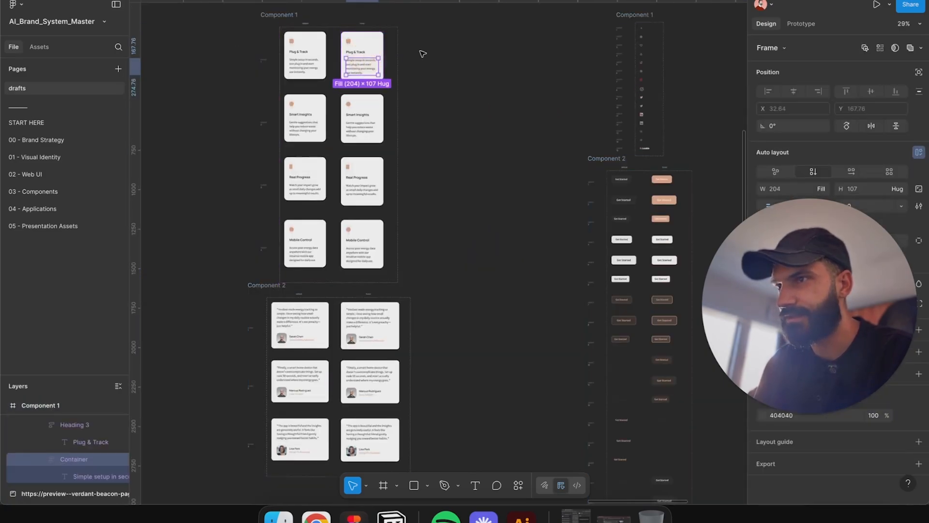
left_click(421, 54)
left_click(372, 44)
left_click(362, 124)
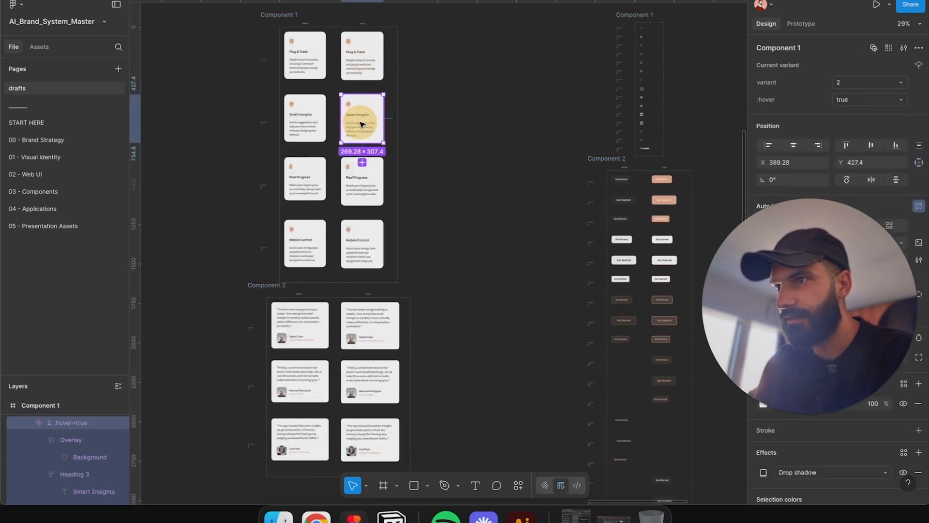
scroll(472, 197, "down", 5)
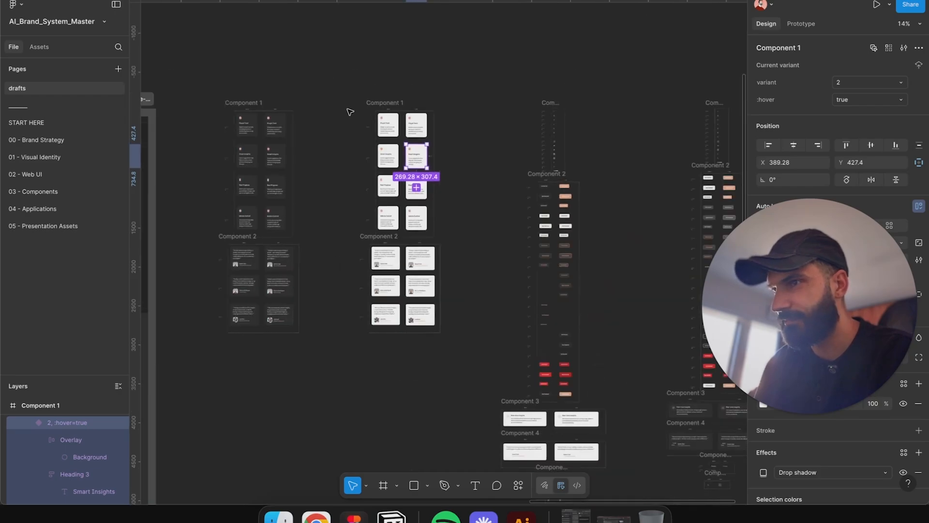
scroll(531, 77, "left", 10)
scroll(504, 58, "down", 3)
Step: Select the five imported page sections and try wrapping them in a new section, then undo it
left_click(477, 64)
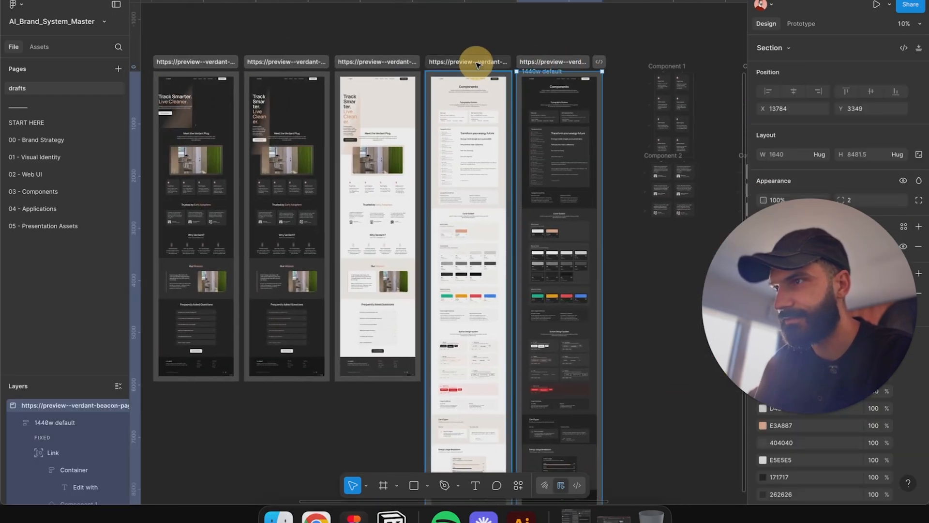
left_click(339, 64, "shift")
left_click(285, 62, "shift")
left_click(214, 64, "shift")
right_click(228, 65)
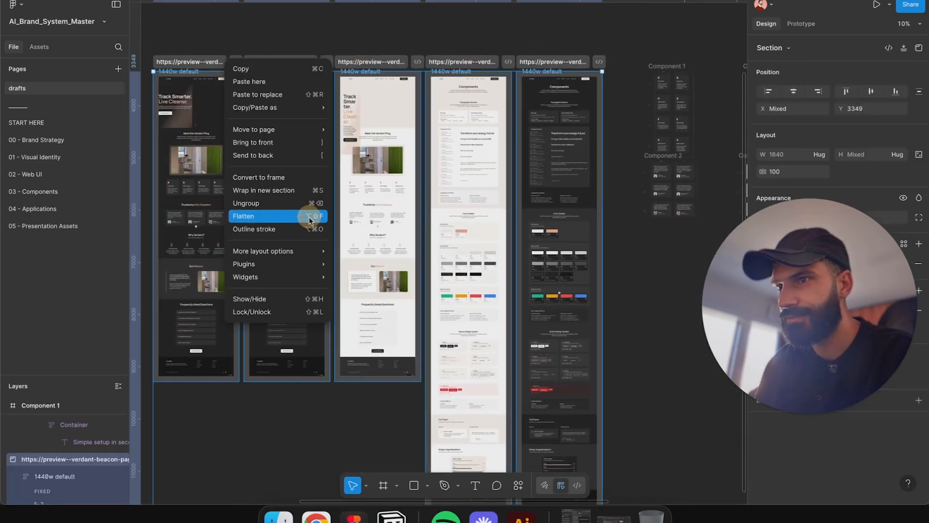
left_click(284, 194)
key("super+z")
Step: Ungroup the five page sections into bare page frames
right_click(277, 179)
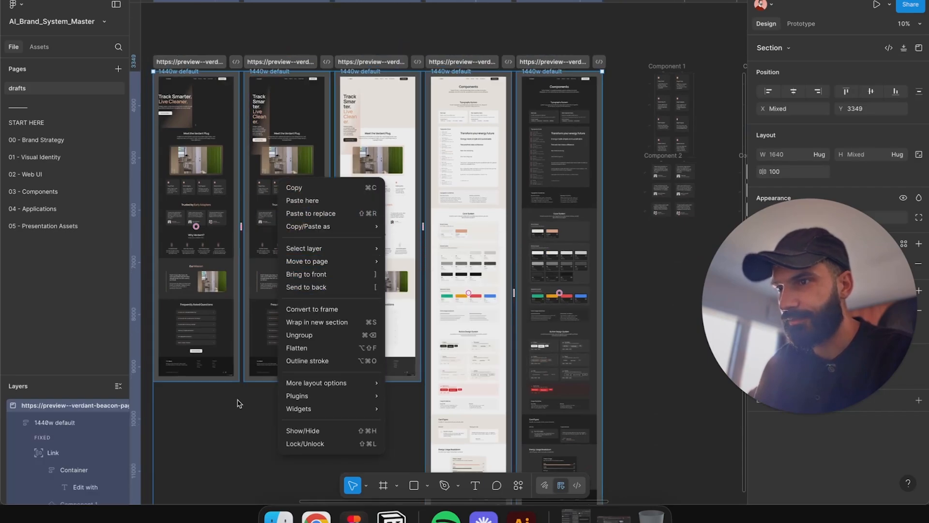
left_click(304, 342)
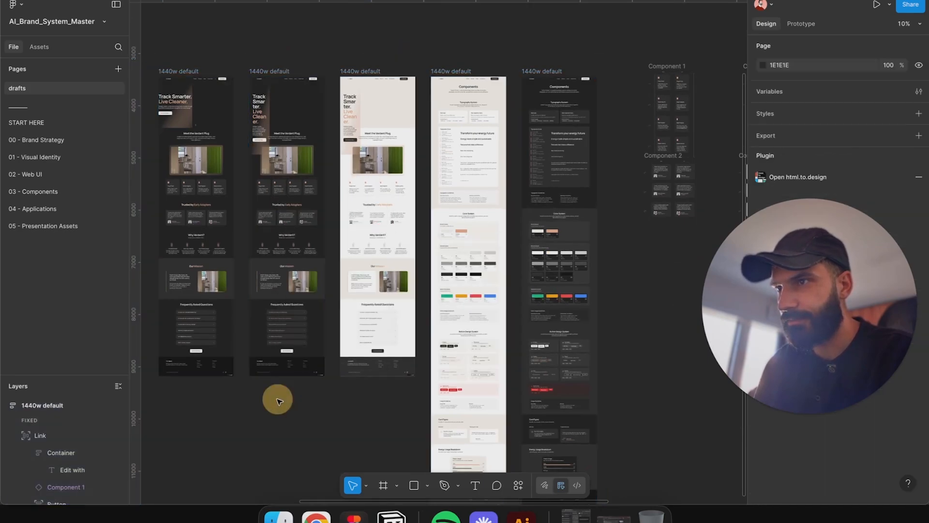
Step: Delete the duplicate dark homepage frame and move the dark components page frame into its slot
left_click(274, 71)
key("Delete")
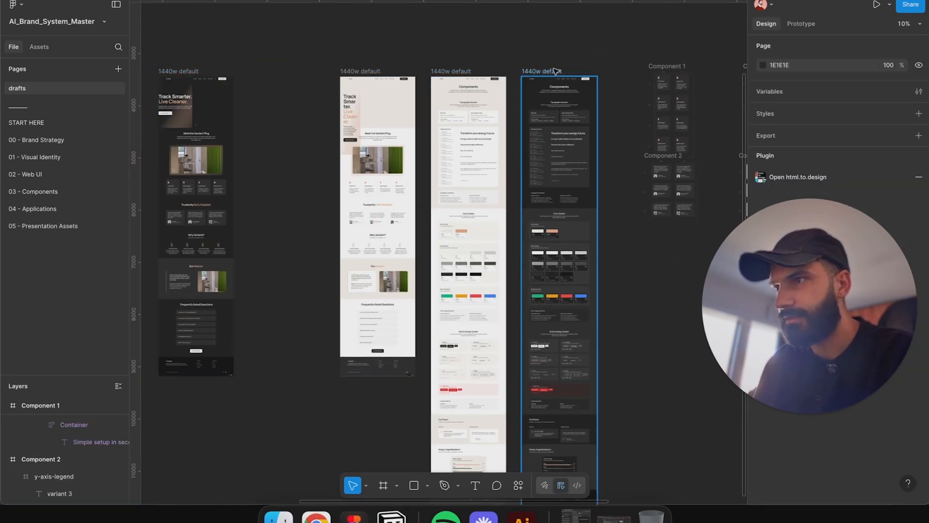
left_click_drag(556, 72, 271, 74)
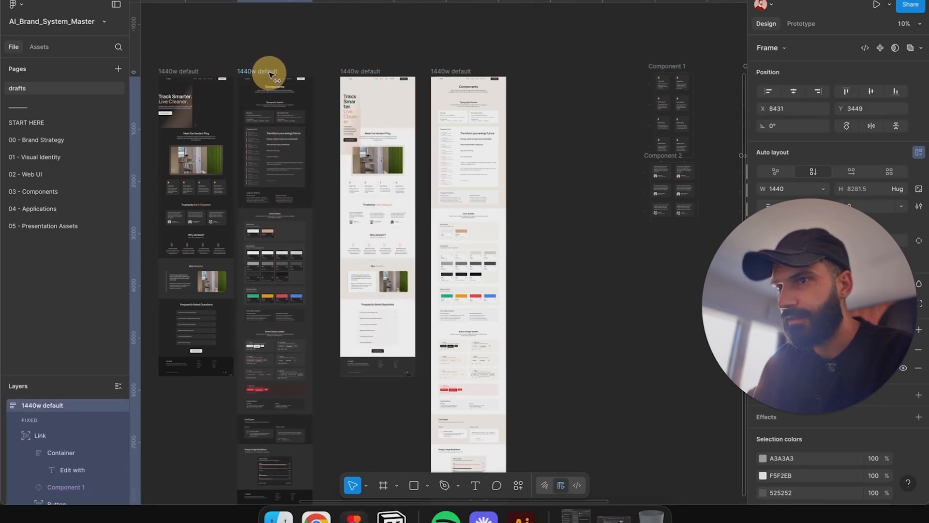
left_click(237, 64)
Step: Compare the dark homepage's hero, then set the light homepage's hero section width to 1440
scroll(221, 113, "up", 5)
scroll(222, 113, "left", 6)
left_click(383, 130)
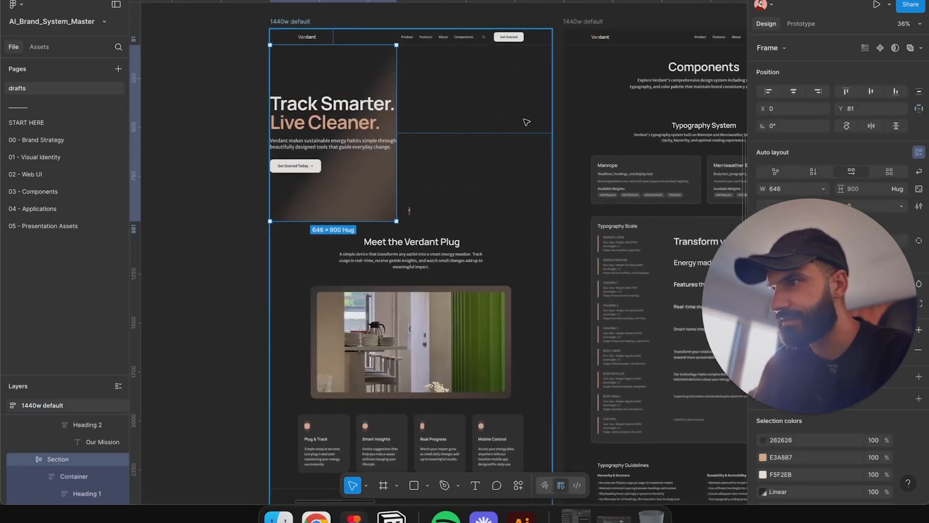
scroll(525, 122, "right", 3)
scroll(525, 123, "up", 1)
key("Return")
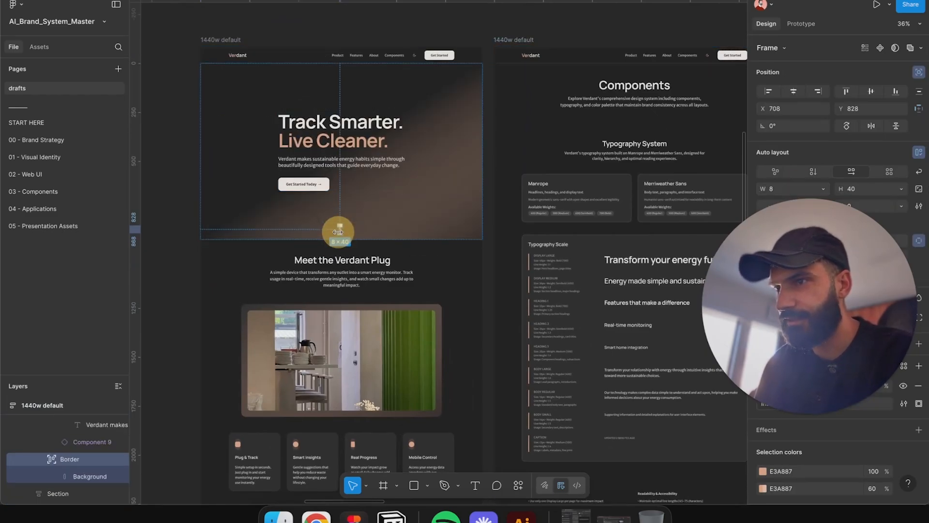
key("Escape")
scroll(392, 208, "down", 3)
scroll(392, 207, "right", 10)
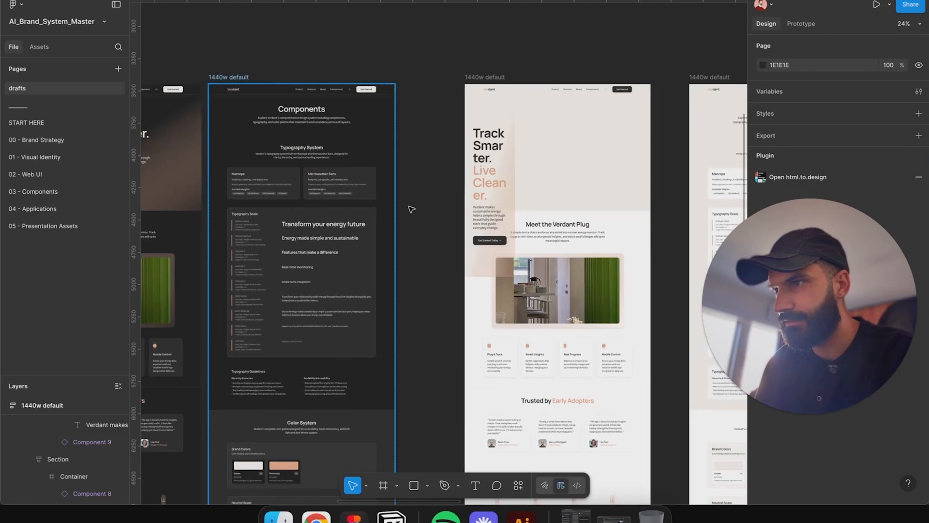
left_click(490, 155)
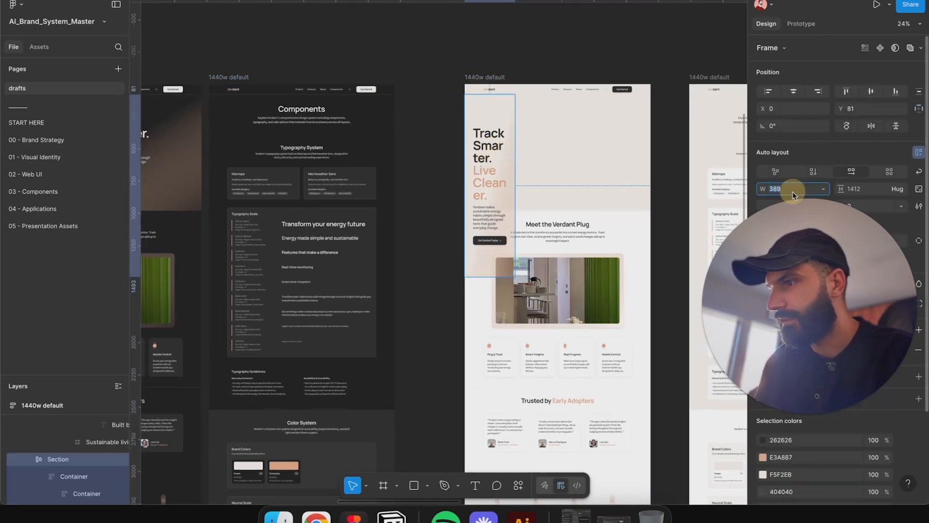
type("1440")
key("Return")
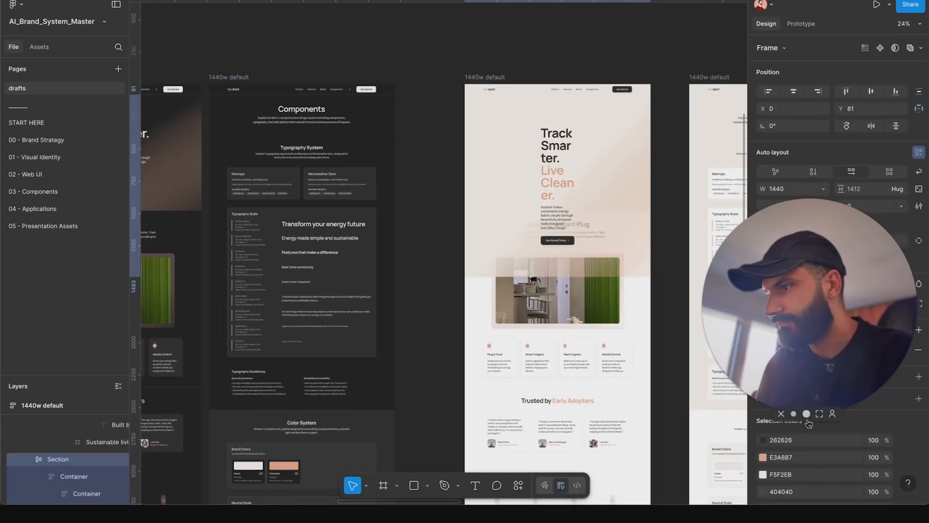
left_click(794, 414)
left_click_drag(755, 380, 681, 460)
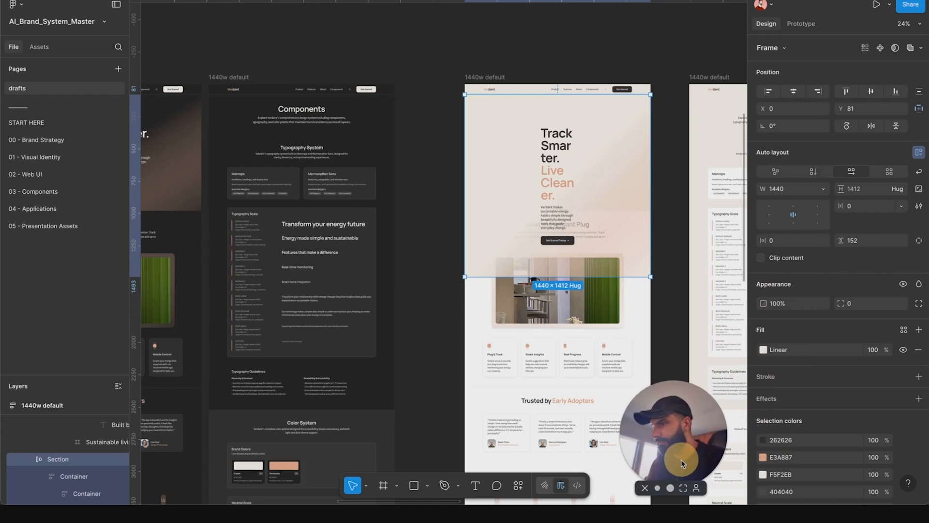
Step: Set the light homepage hero section's height to 900 to match the dark hero
scroll(653, 231, "down", 2)
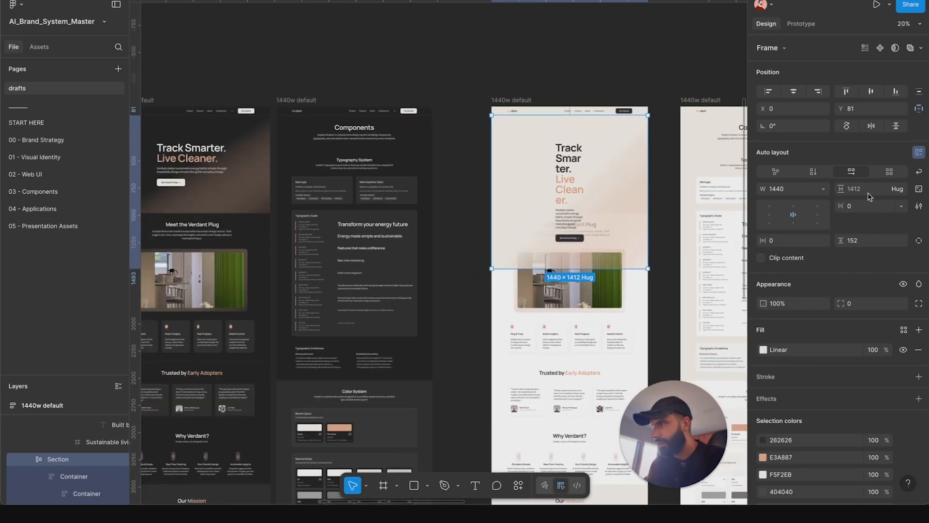
left_click(247, 172)
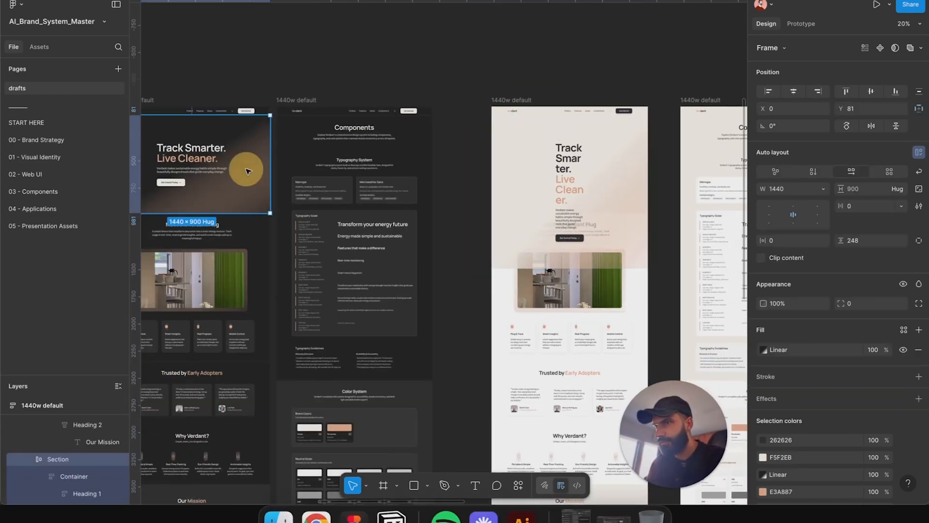
left_click(616, 150)
left_click(863, 191)
type("900")
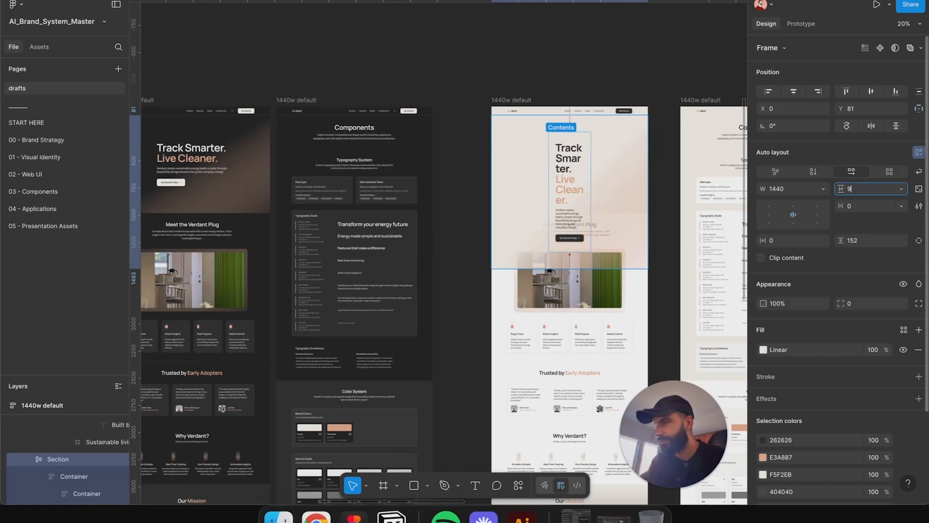
key("Return")
key("Return")
Step: Widen the light hero's inner content container so the headline spans the section
left_click(565, 137)
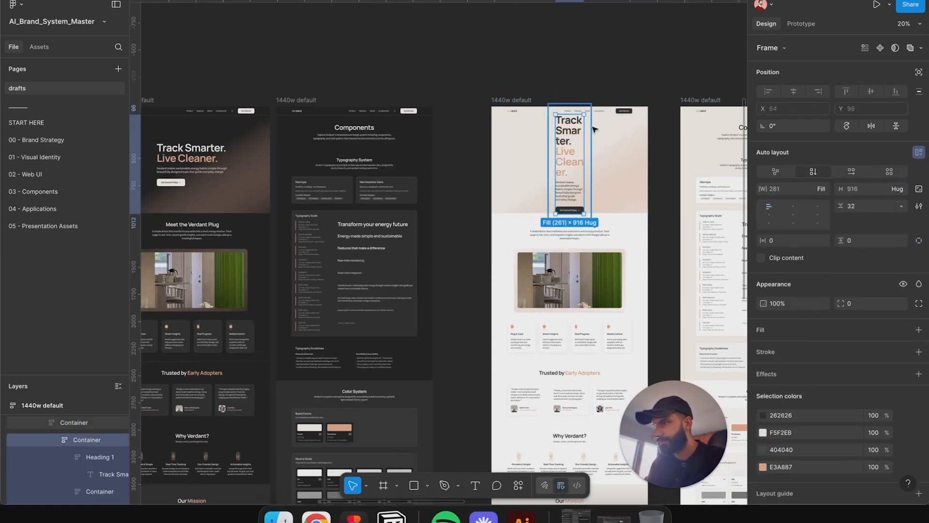
left_click(858, 173)
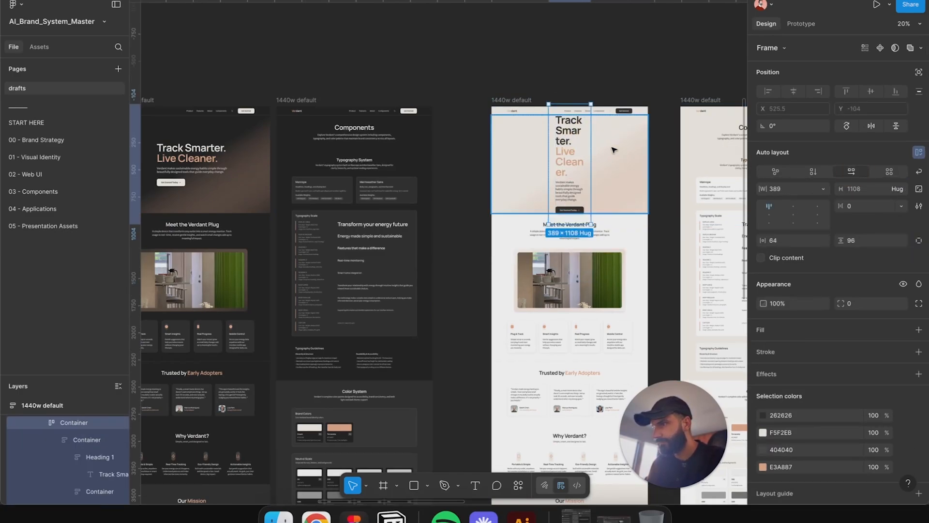
left_click_drag(595, 146, 644, 150)
left_click(631, 50)
Step: Select both light page frames and scroll through the components page to review its layout
scroll(623, 79, "right", 5)
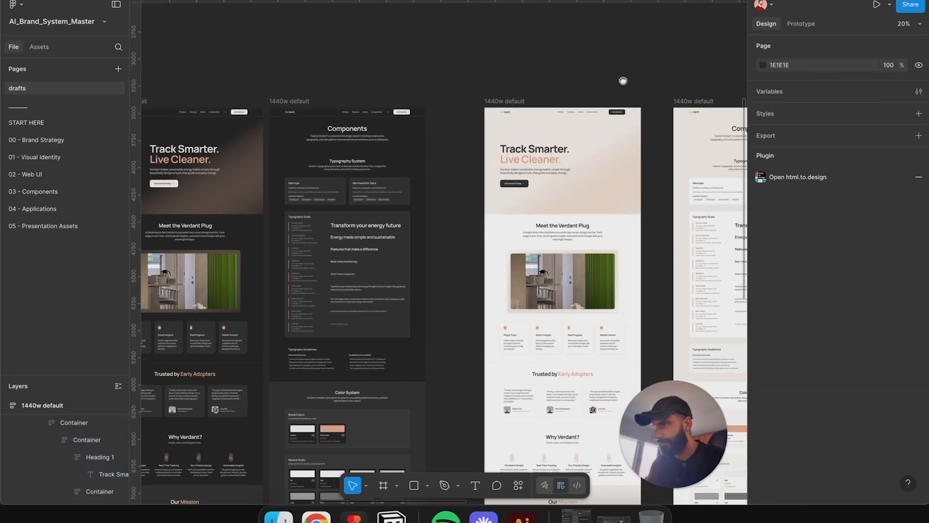
scroll(523, 84, "down", 4)
left_click(444, 96)
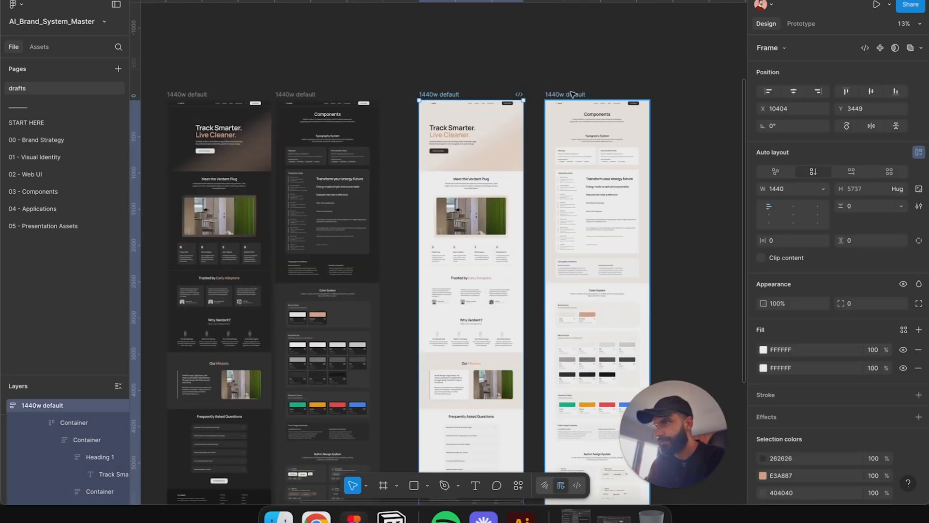
left_click(572, 95, "shift")
left_click_drag(606, 135, 590, 135)
scroll(603, 54, "down", 3)
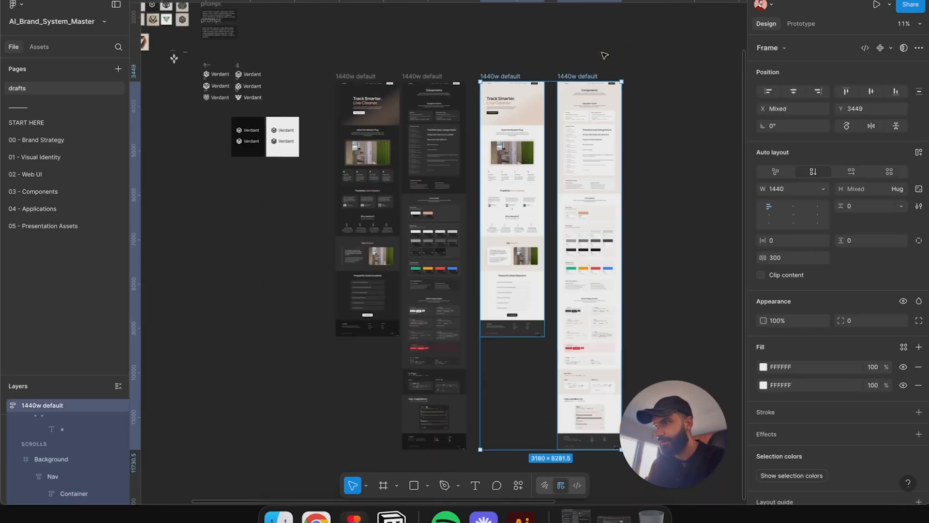
scroll(424, 262, "up", 5)
scroll(421, 223, "down", 5)
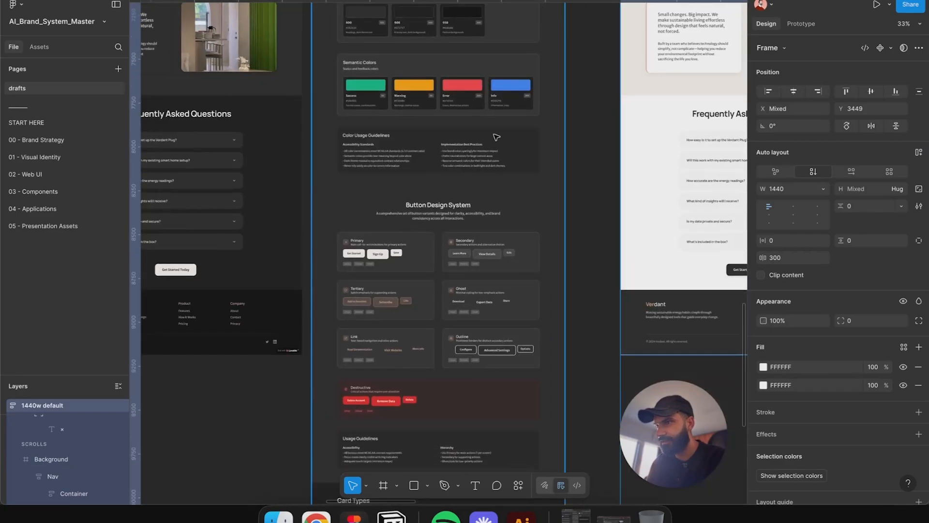
scroll(421, 213, "down", 5)
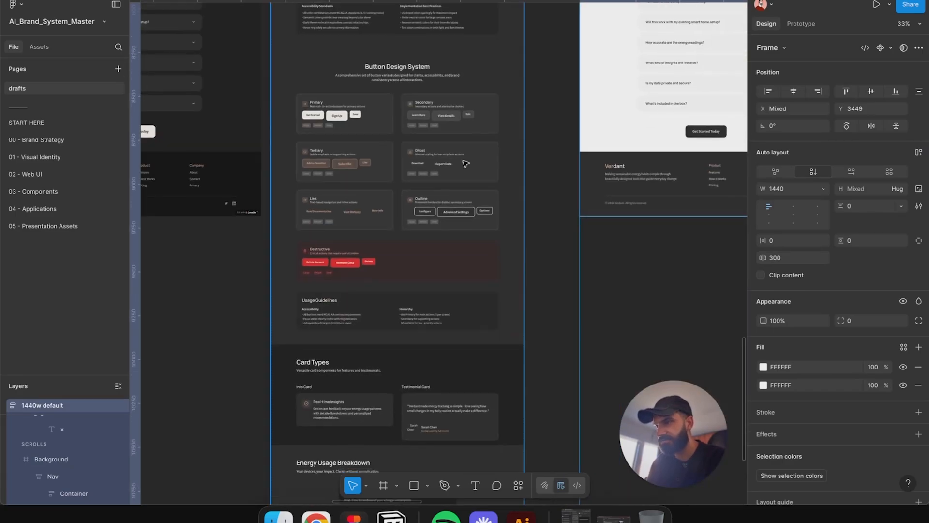
scroll(466, 164, "down", 5)
scroll(492, 119, "up", 3)
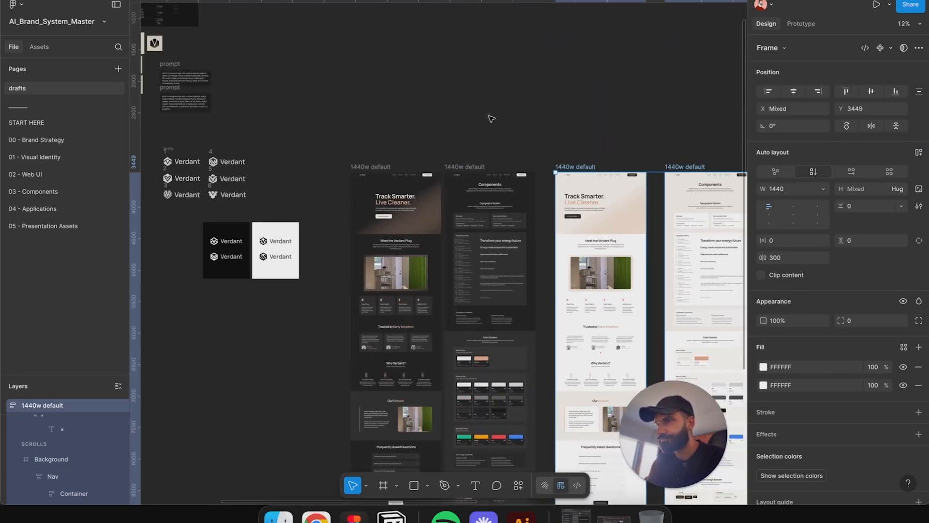
Step: Space the four page frames evenly by wrapping them in auto layout, then ungroup the wrapper
left_click(492, 119)
left_click(377, 167)
left_click(466, 167, "shift")
left_click(595, 168, "shift")
left_click(701, 167, "shift")
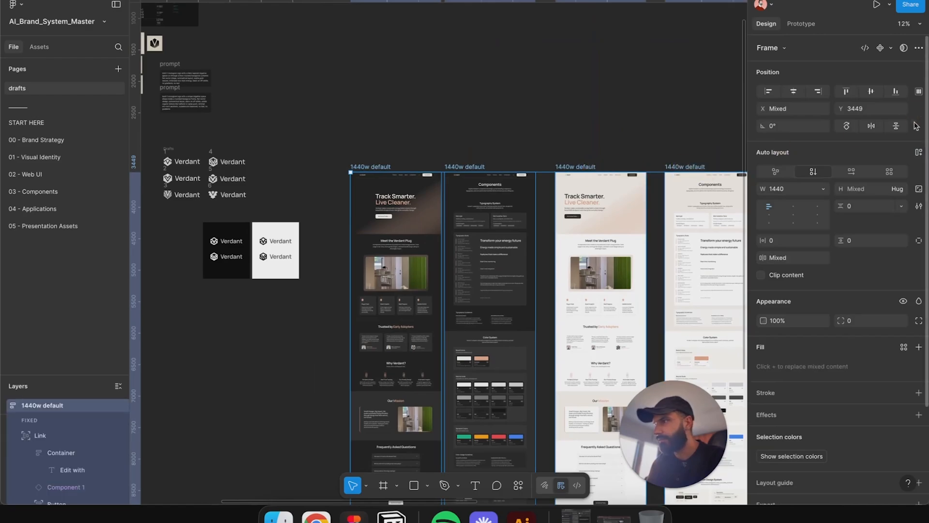
left_click(918, 46)
left_click(785, 67)
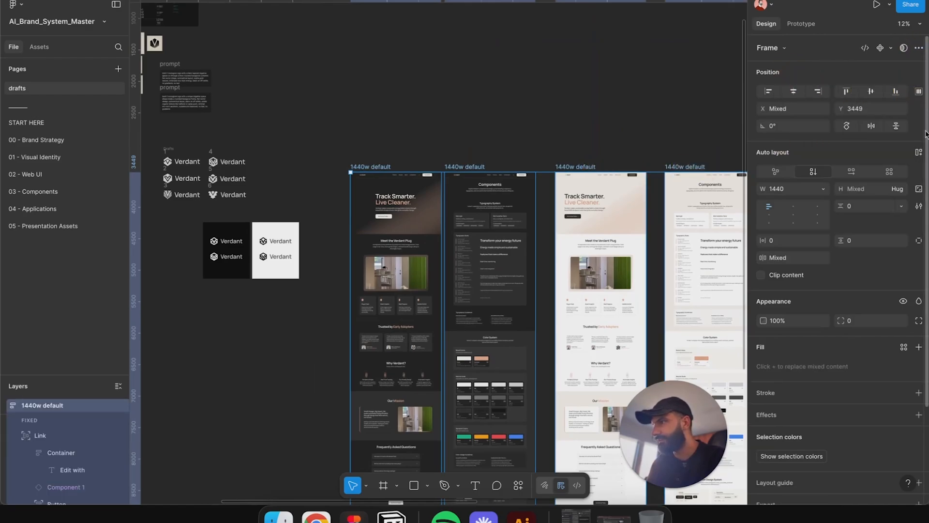
key("shift+a")
scroll(553, 125, "down", 2)
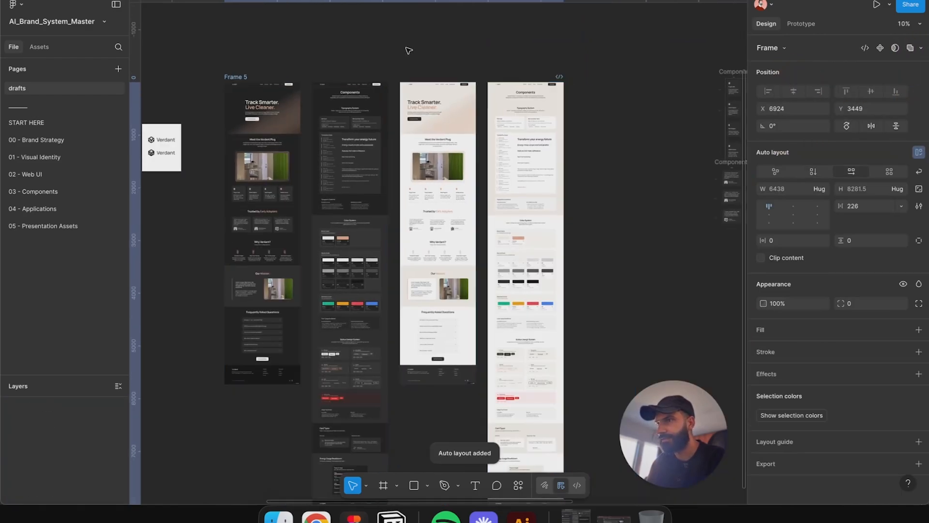
right_click(363, 92)
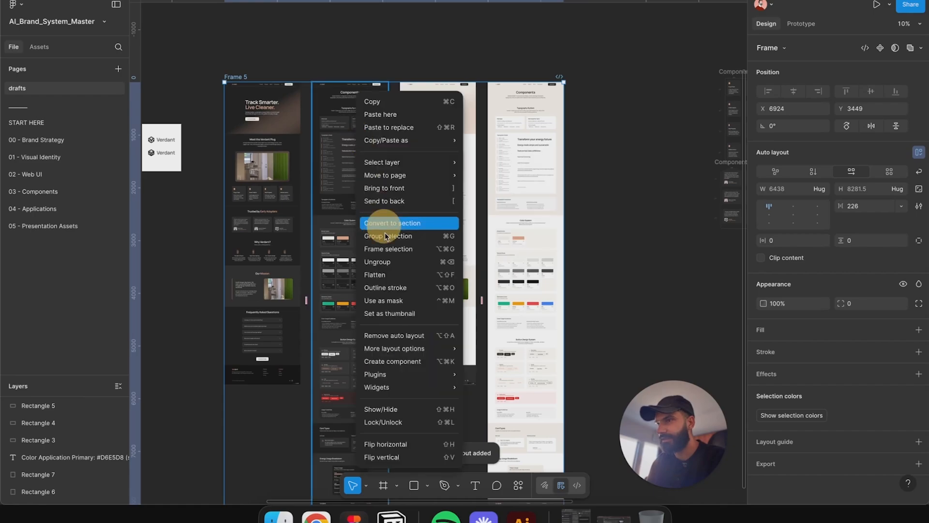
left_click(396, 265)
Step: Browse the brand system pages one by one and return to the drafts page
left_click(647, 174)
scroll(493, 210, "right", 5)
scroll(493, 210, "down", 2)
scroll(498, 73, "left", 5)
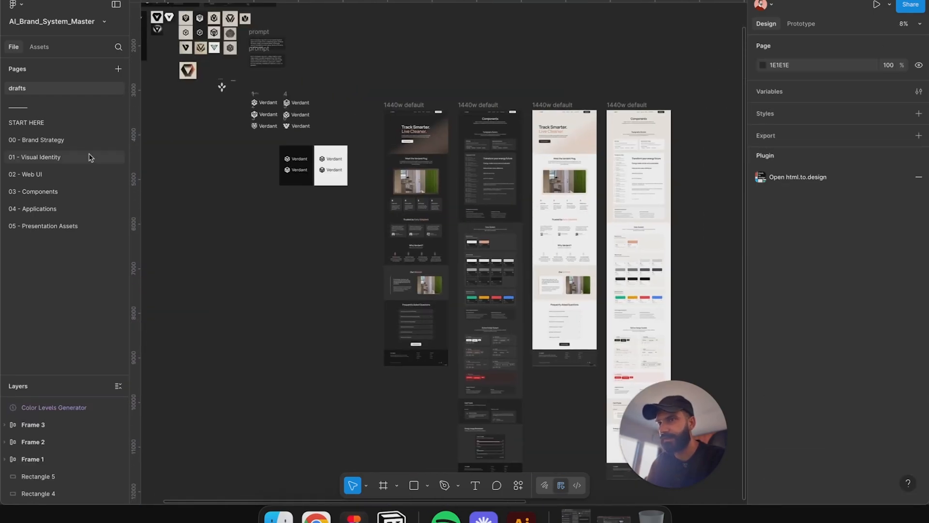
left_click(78, 142)
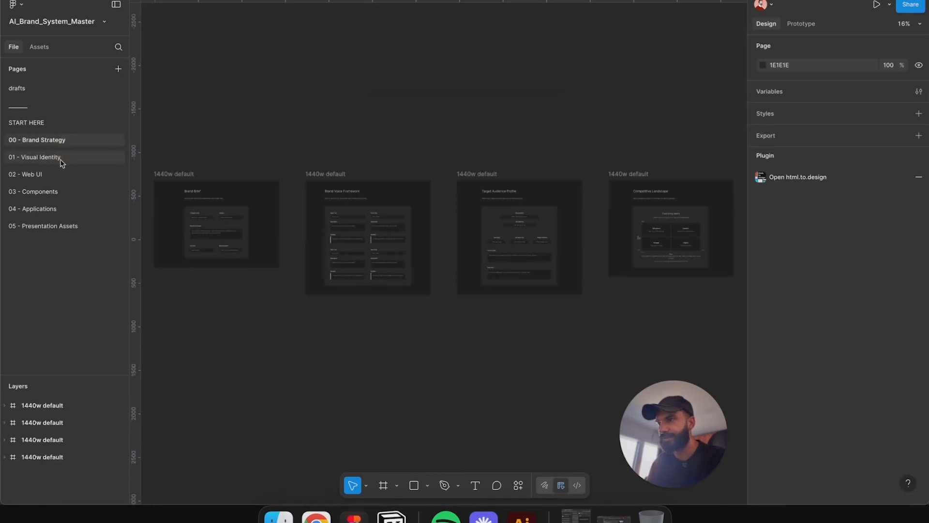
left_click(60, 159)
left_click(48, 174)
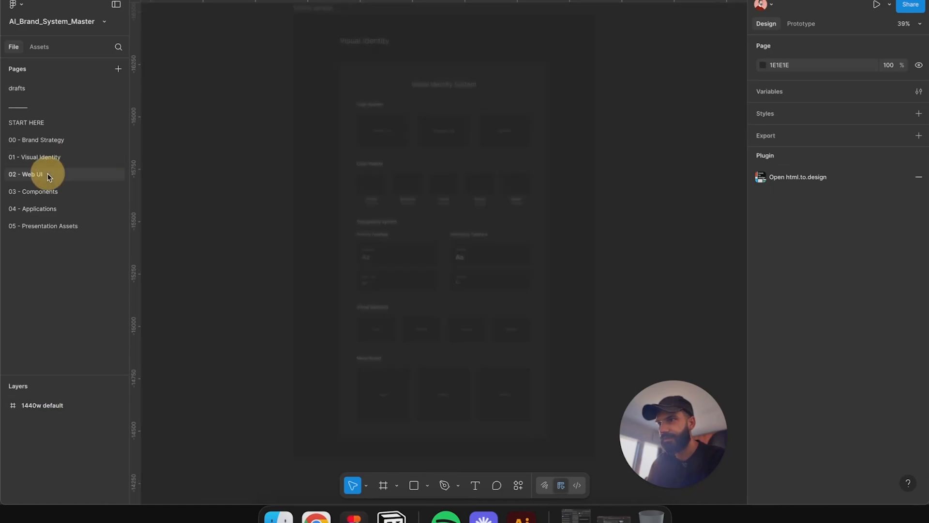
left_click(44, 225)
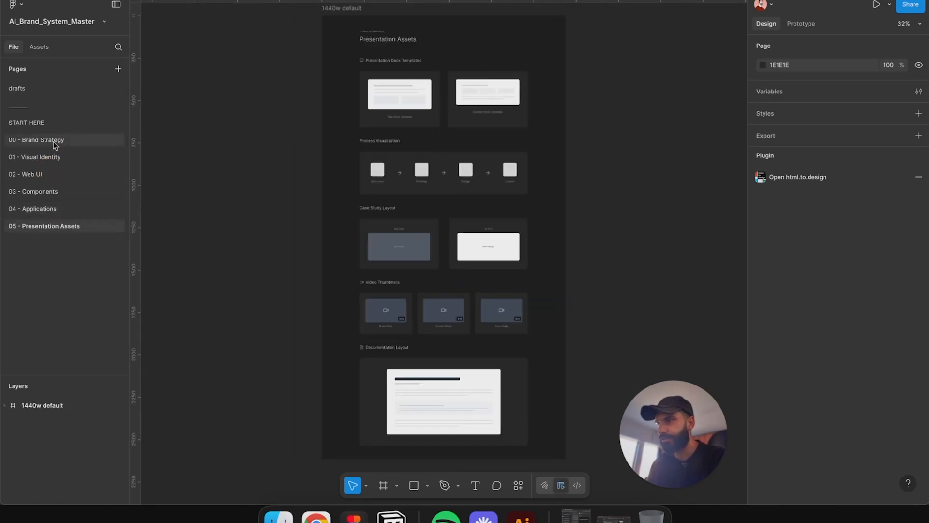
left_click(54, 140)
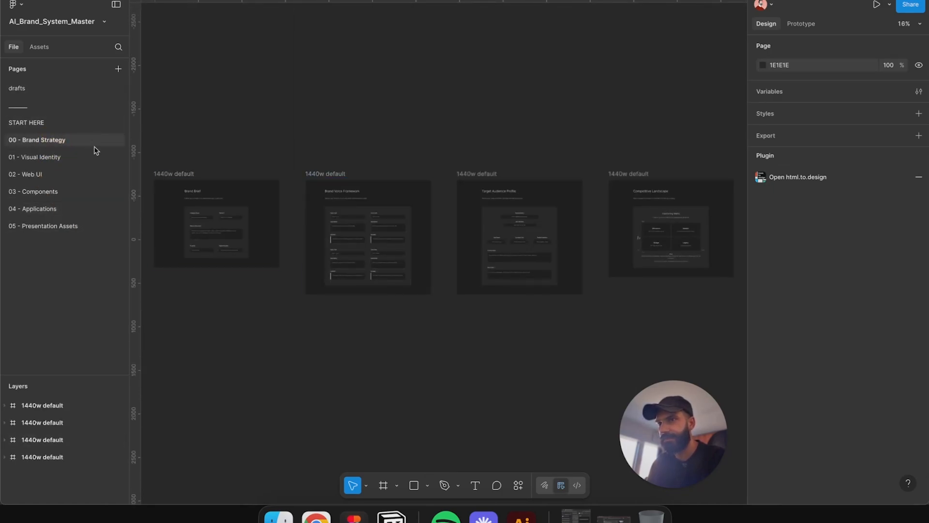
left_click(73, 89)
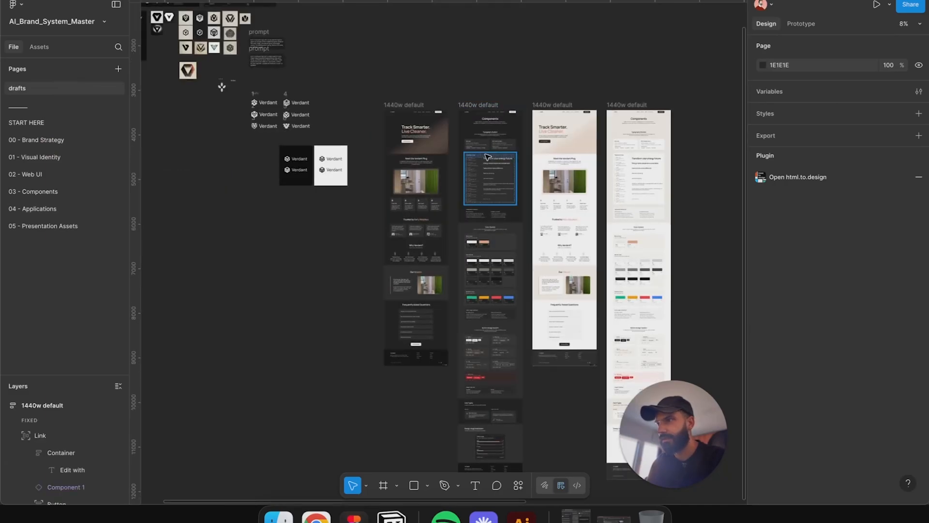
Step: Inspect the typography section of the dark components page frame
scroll(473, 151, "up", 3)
left_click(487, 173)
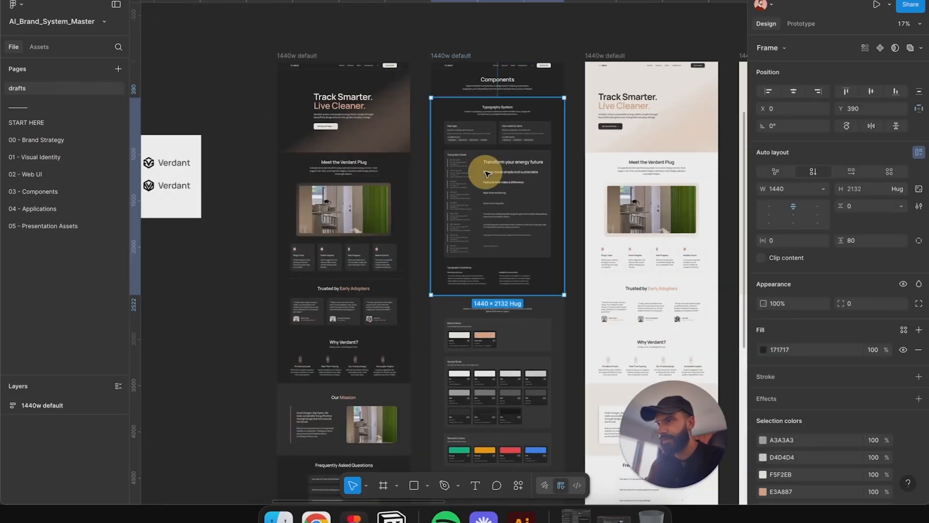
double_click(485, 171)
scroll(535, 168, "up", 2)
left_click(563, 59)
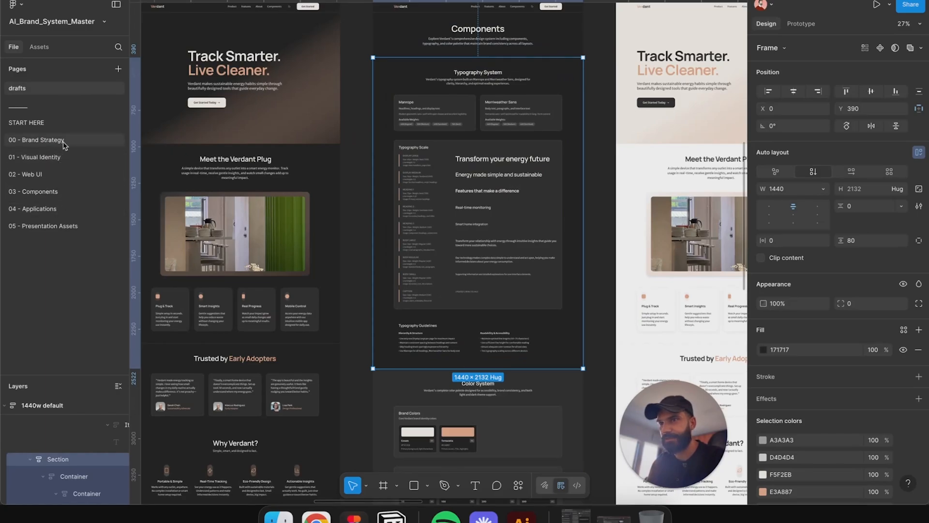
Step: Review the Brand Strategy and Visual Identity pages, then go back to the drafts page
left_click(39, 140)
left_click_drag(327, 176, 487, 104)
scroll(519, 131, "up", 3)
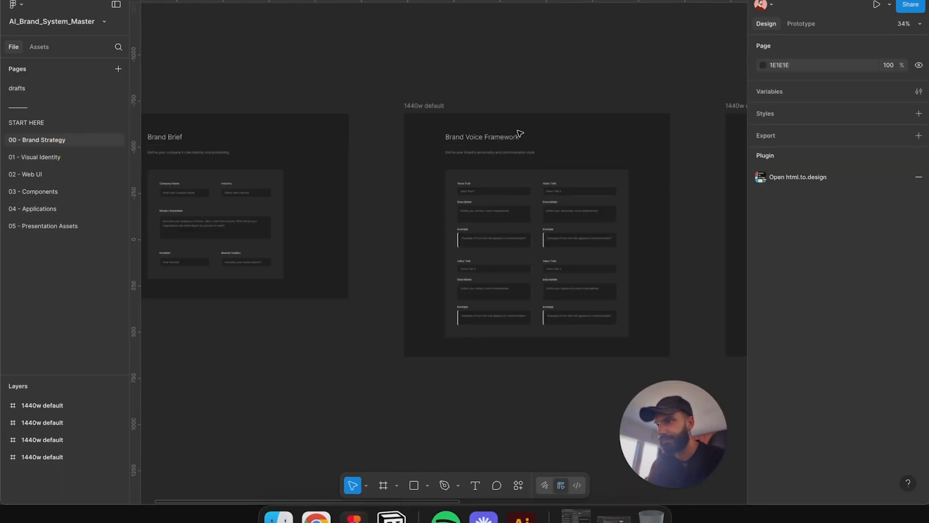
left_click(76, 164)
scroll(205, 154, "down", 3)
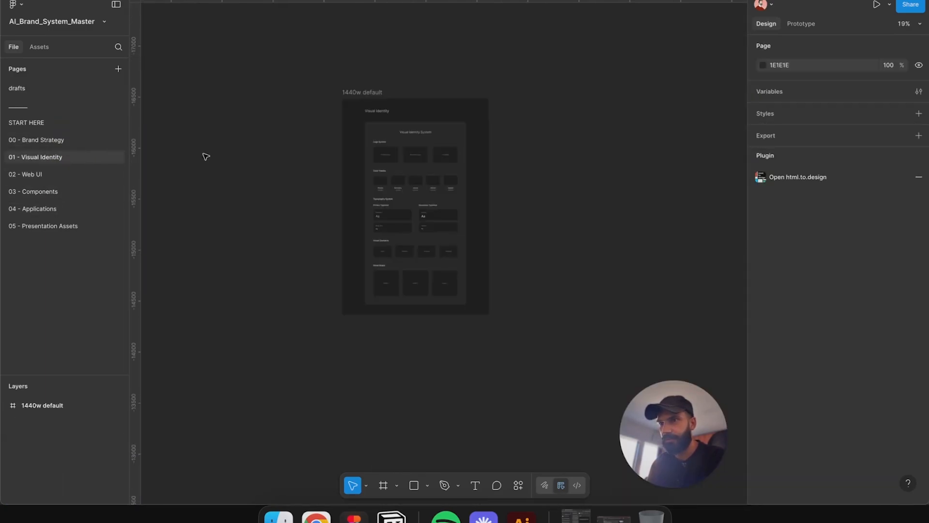
scroll(547, 141, "right", 3)
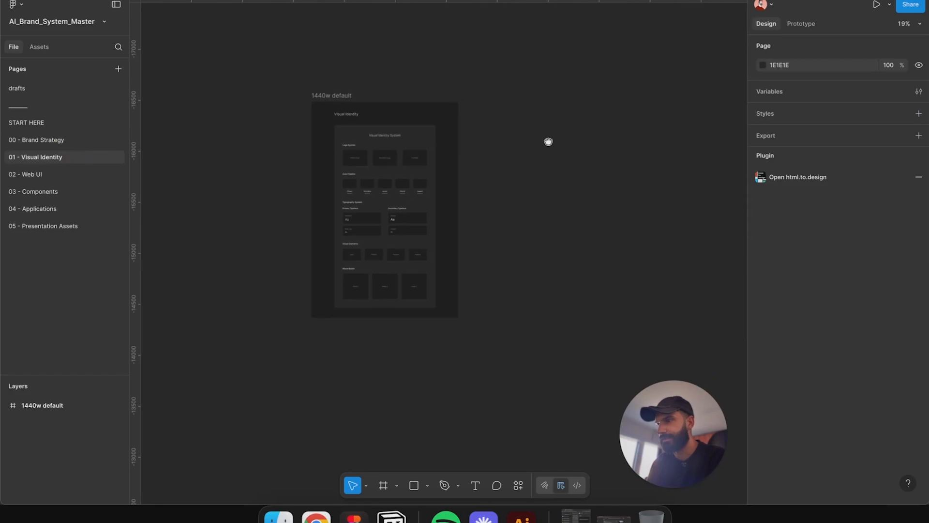
left_click(69, 139)
left_click(73, 124)
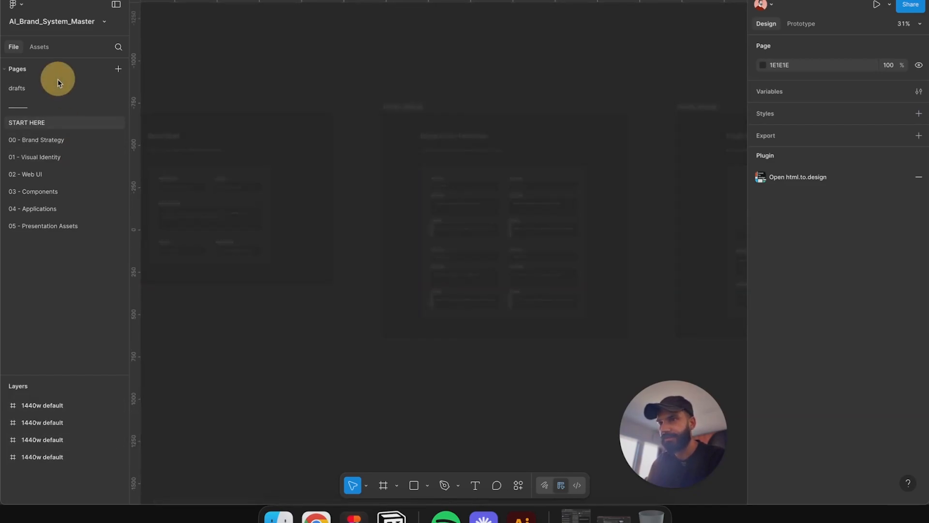
left_click(56, 85)
scroll(520, 149, "down", 5)
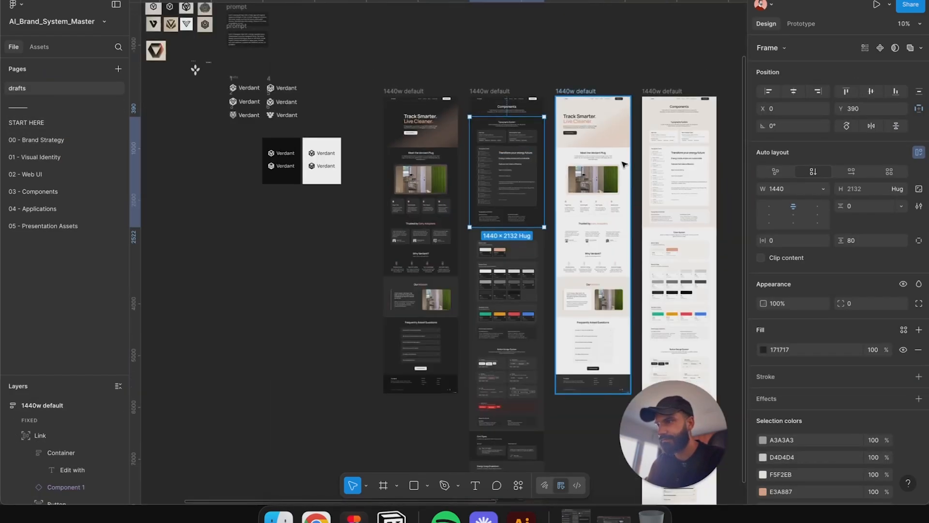
left_click_drag(624, 164, 432, 182)
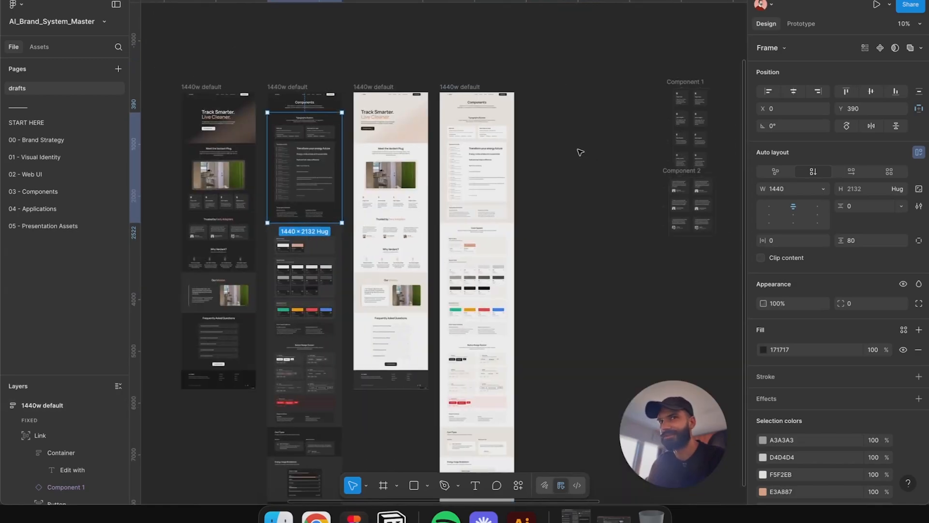
Step: Inspect the header sections of the dark and light components page frames on the drafts page
scroll(439, 131, "up", 5)
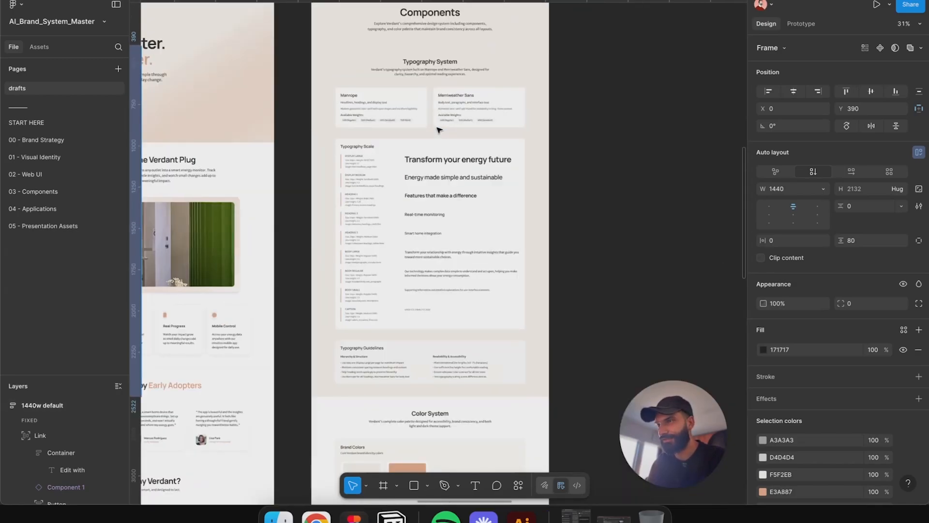
scroll(439, 131, "down", 3)
scroll(421, 170, "left", 10)
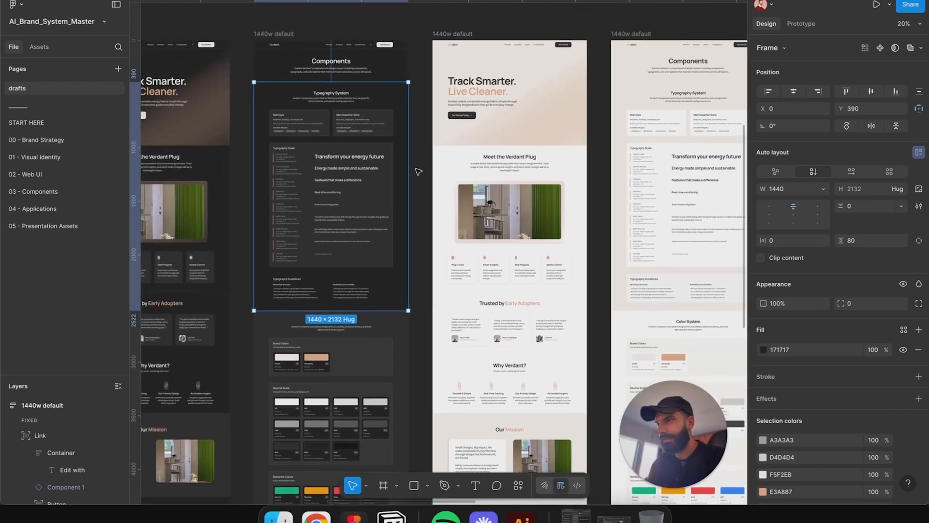
scroll(421, 171, "left", 5)
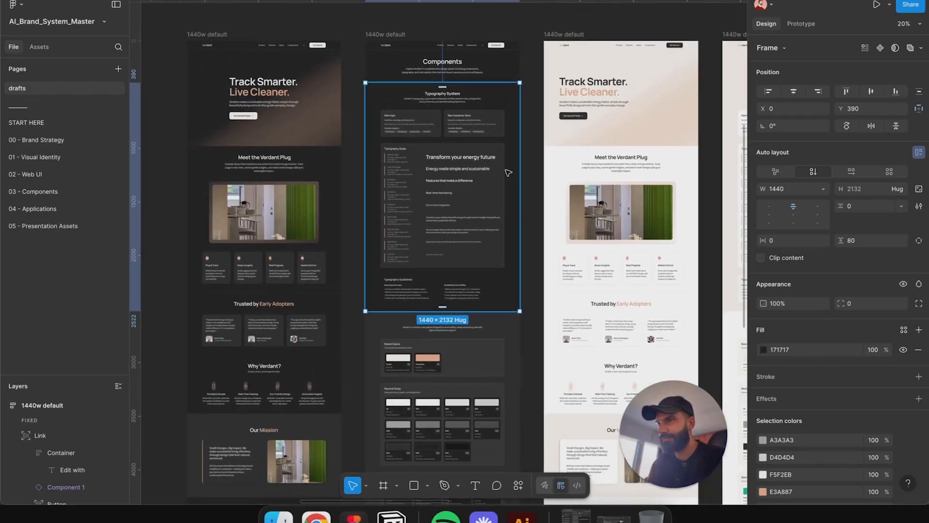
scroll(508, 170, "down", 3)
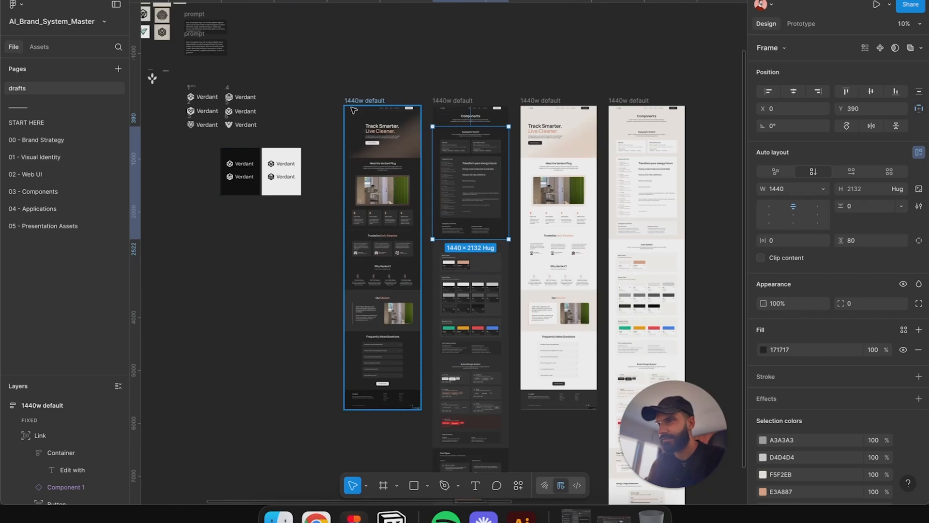
left_click_drag(351, 110, 621, 226)
scroll(621, 226, "right", 7)
scroll(621, 226, "down", 2)
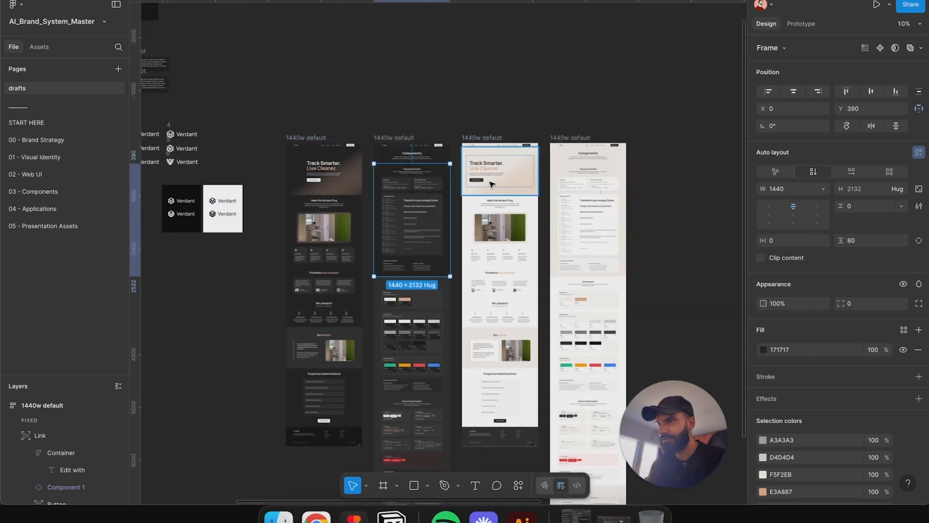
key("shift+2")
left_click(501, 92)
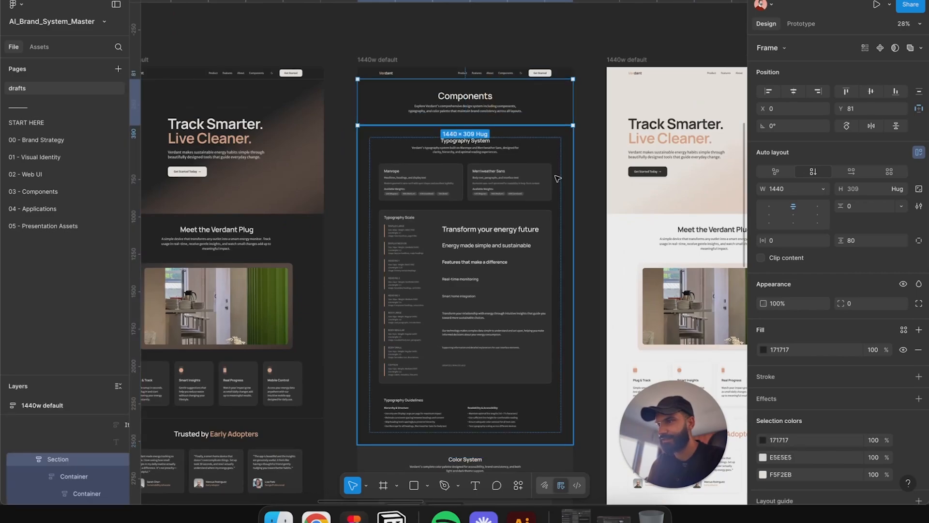
scroll(554, 179, "right", 10)
scroll(472, 144, "down", 2)
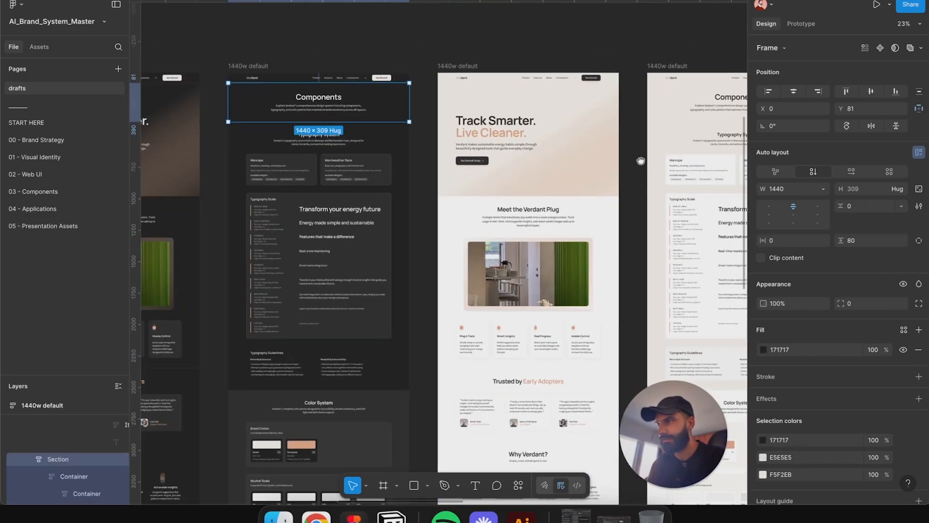
left_click(466, 98)
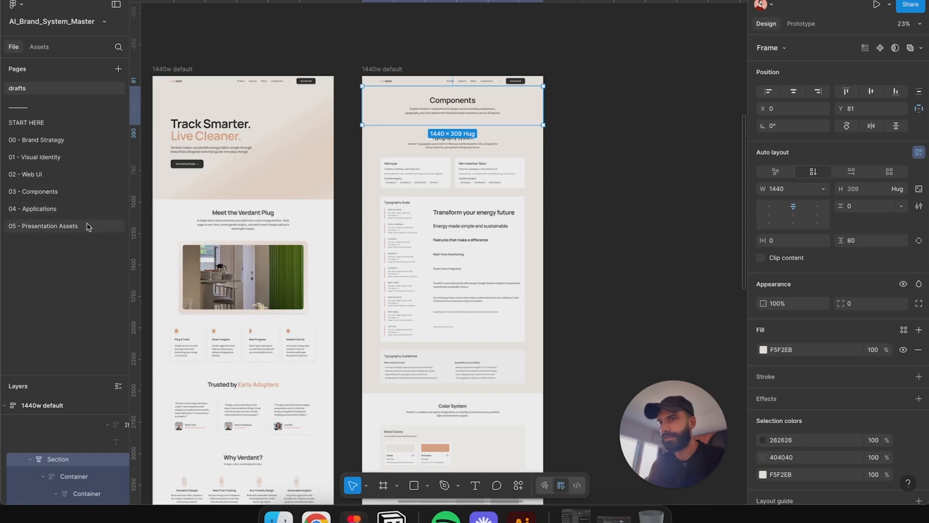
scroll(687, 407, "left", 3)
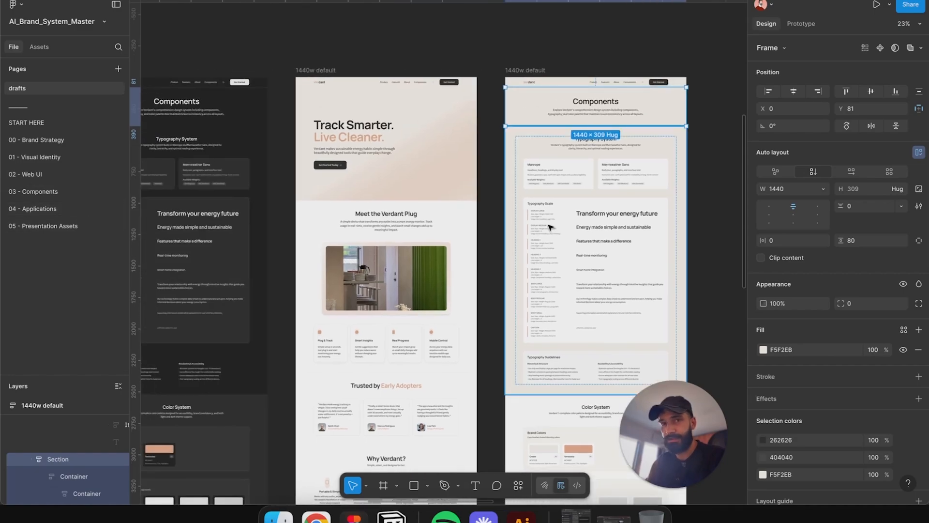
left_click(701, 460)
double_click(688, 442)
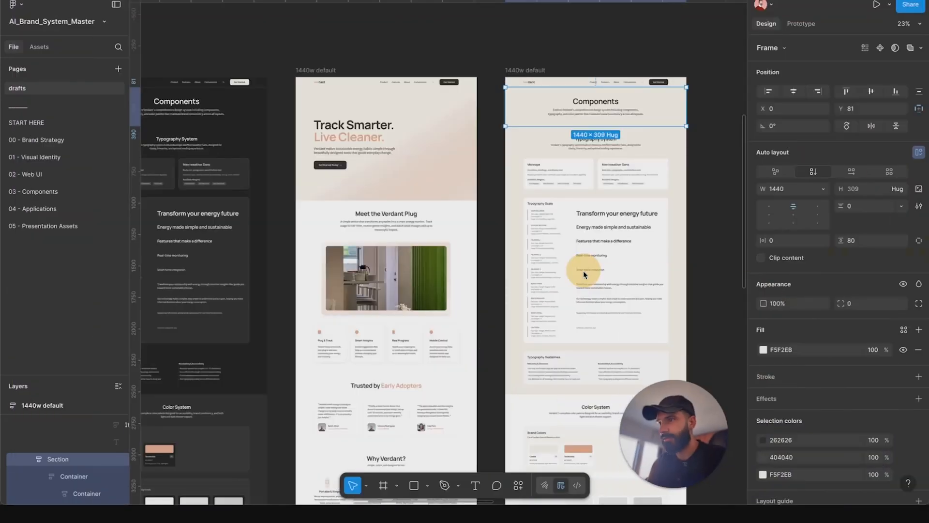
left_click(496, 57)
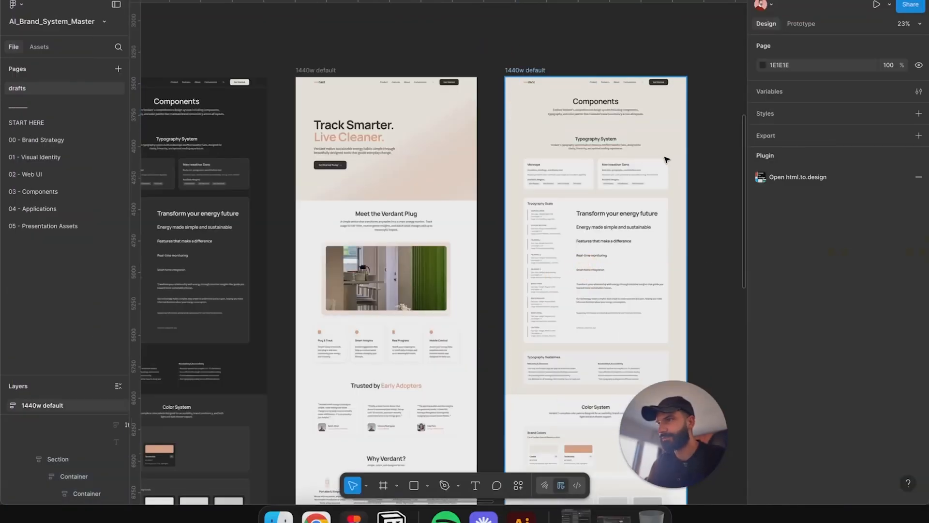
scroll(559, 249, "up", 5)
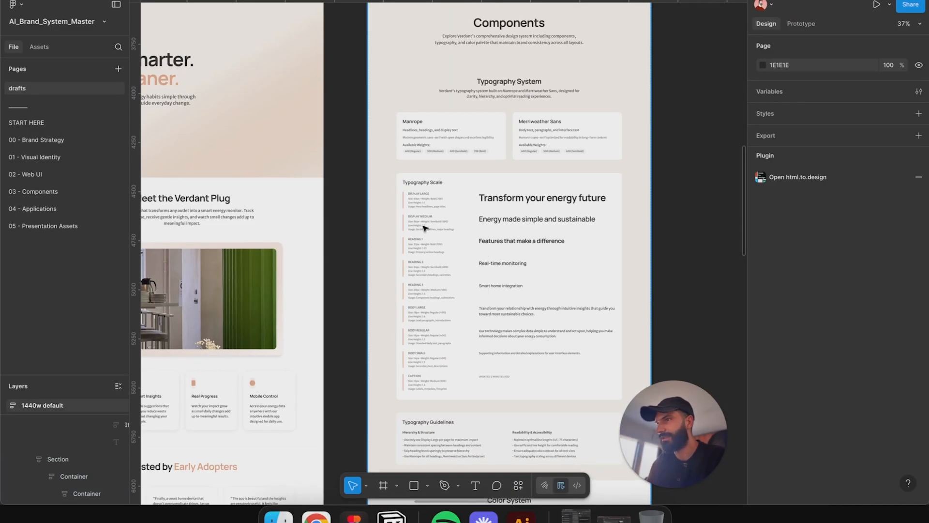
scroll(420, 222, "down", 5)
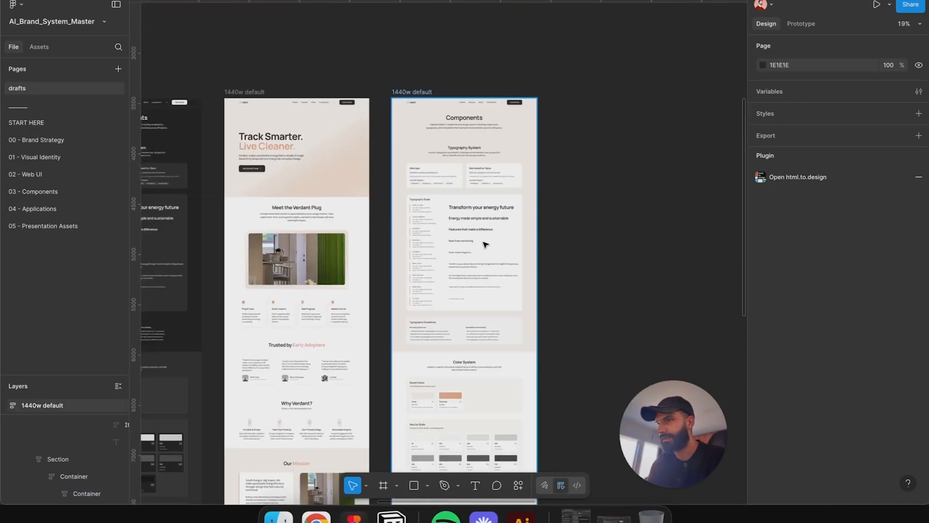
Step: Examine the Color System brand colors section in the components frames
left_click(505, 418)
scroll(505, 418, "down", 5)
scroll(505, 418, "left", 6)
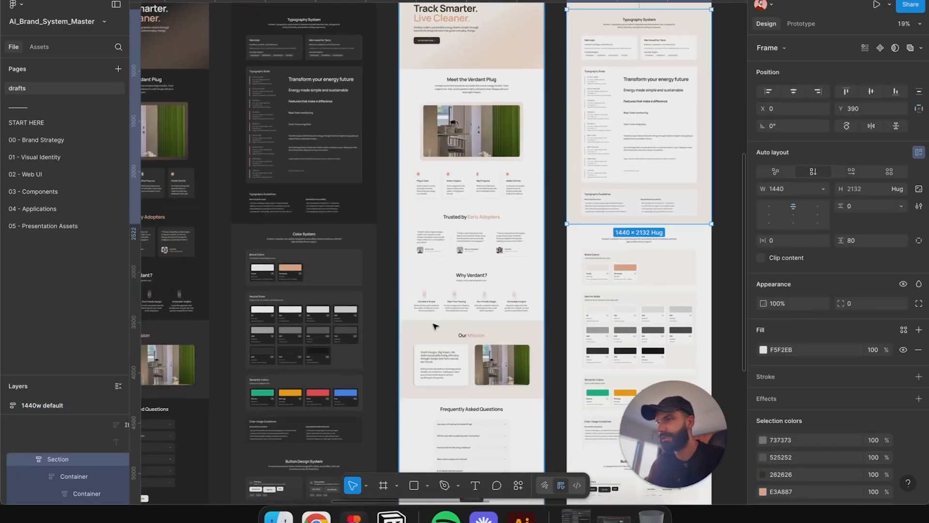
left_click(433, 323)
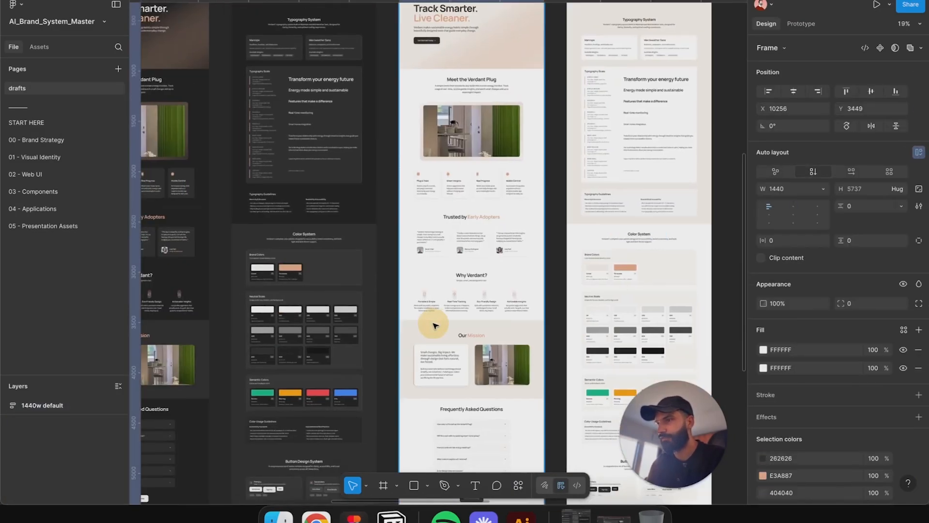
left_click(513, 299)
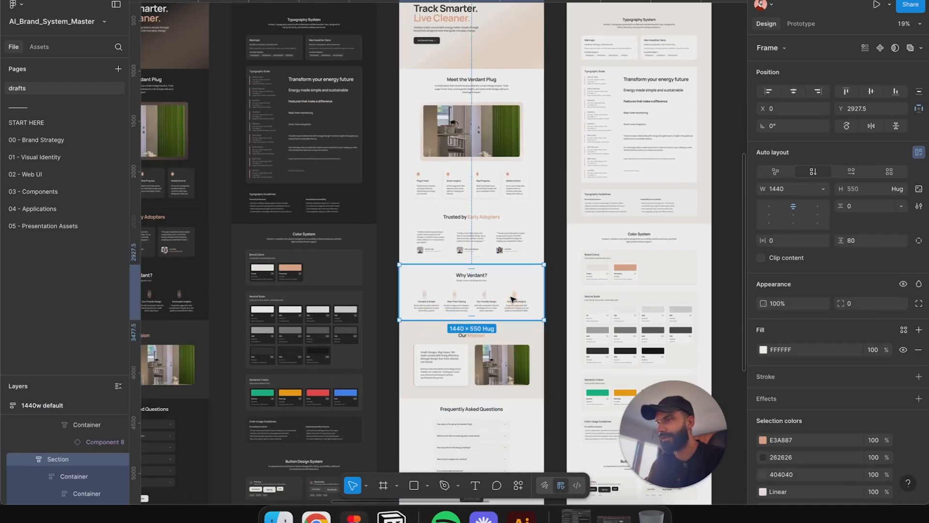
scroll(412, 299, "down", 4)
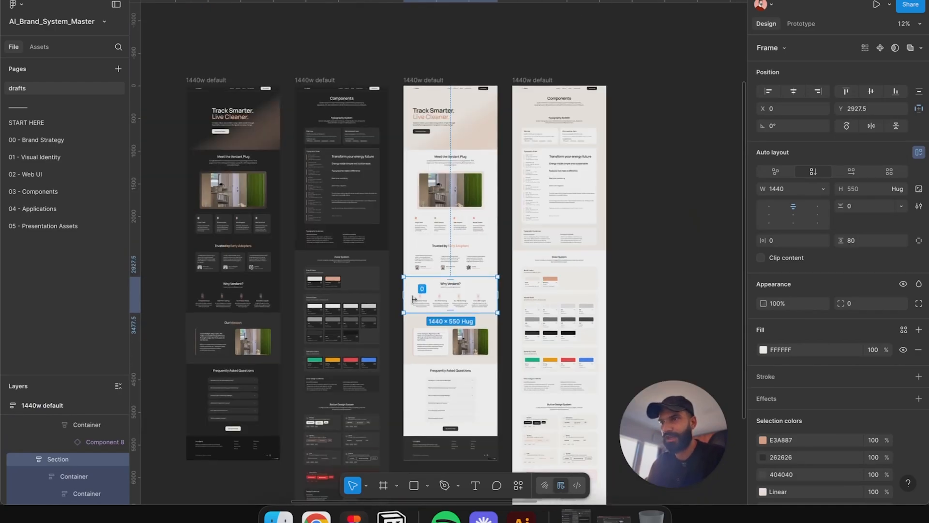
left_click(561, 320)
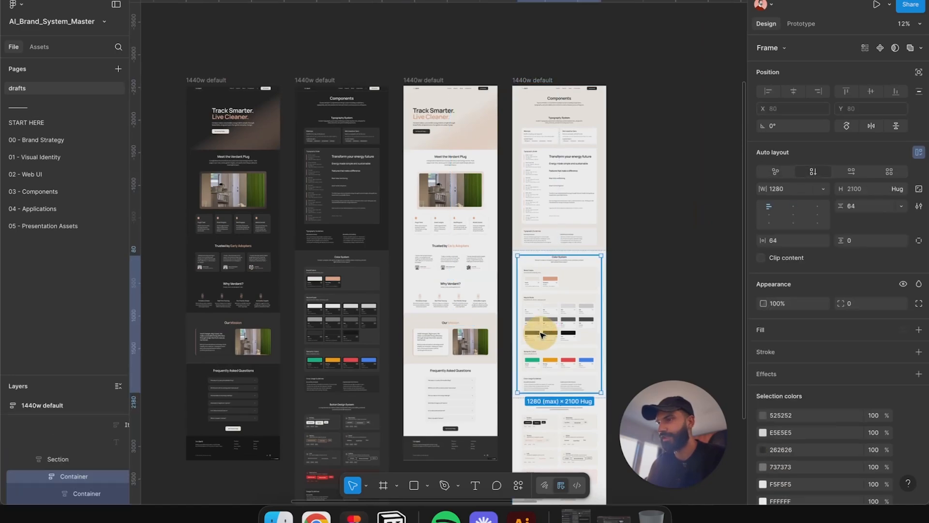
scroll(562, 320, "up", 5)
left_click(512, 201)
left_click(512, 200)
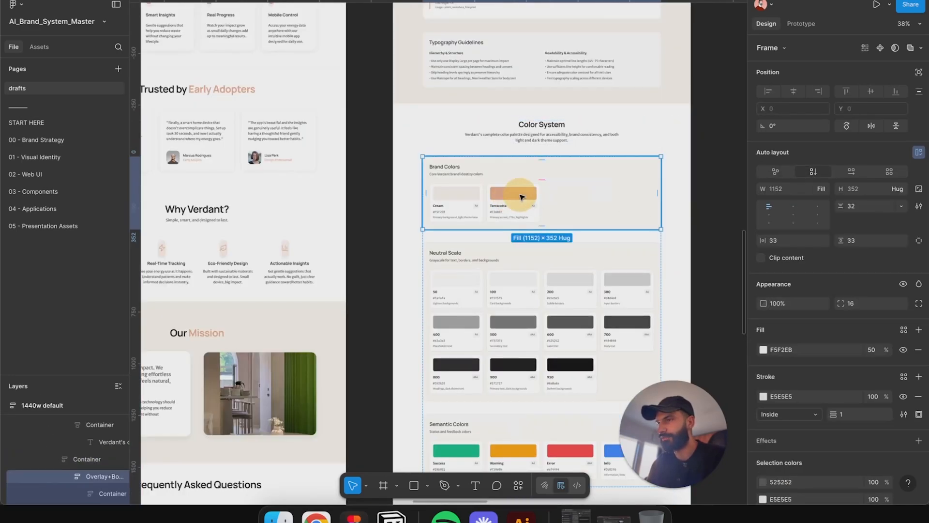
double_click(522, 197)
double_click(521, 197)
left_click(615, 189)
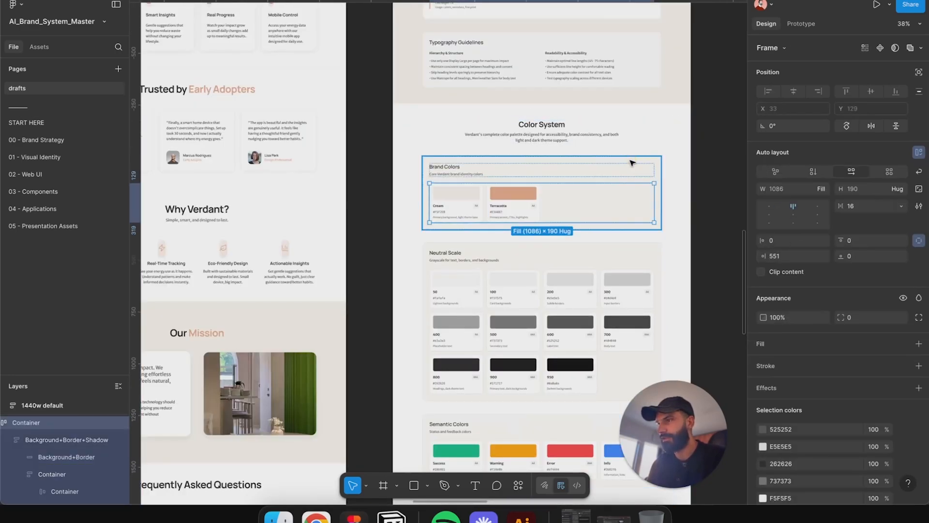
left_click(635, 182)
scroll(637, 183, "down", 3)
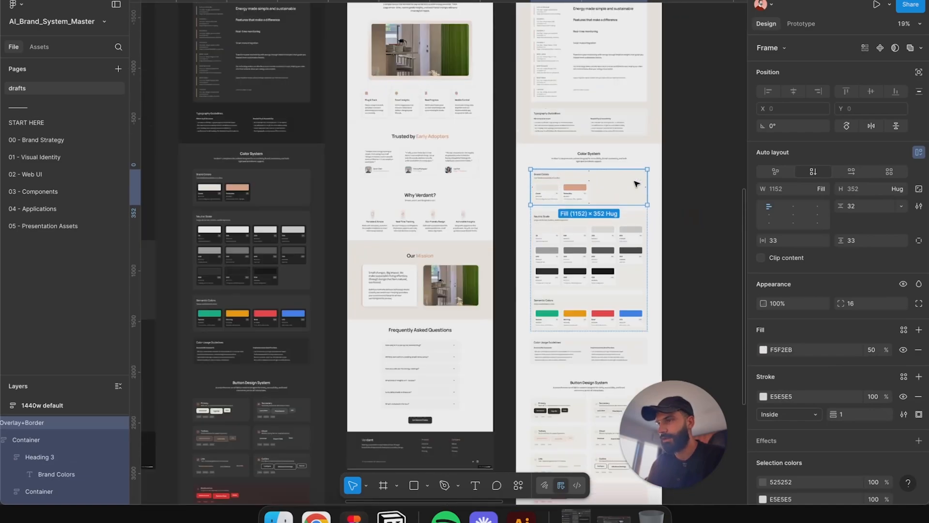
scroll(436, 203, "down", 3)
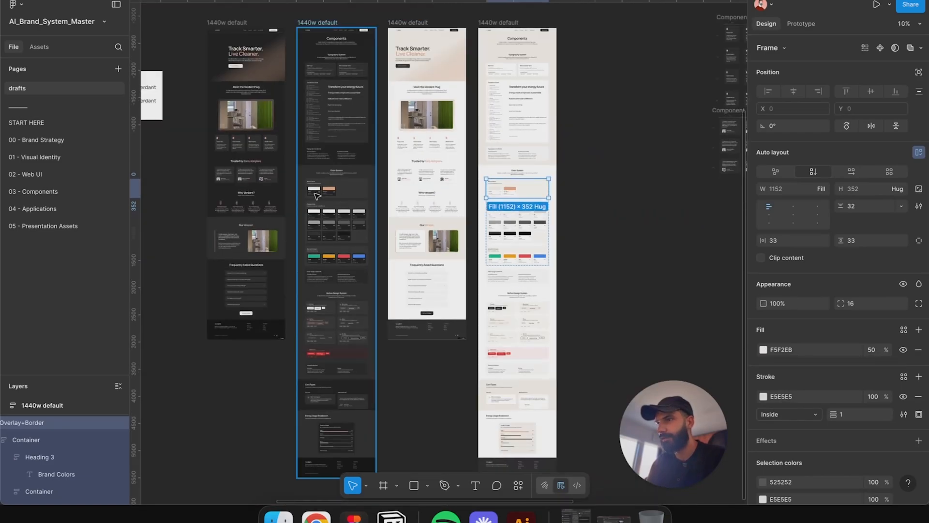
left_click(316, 195)
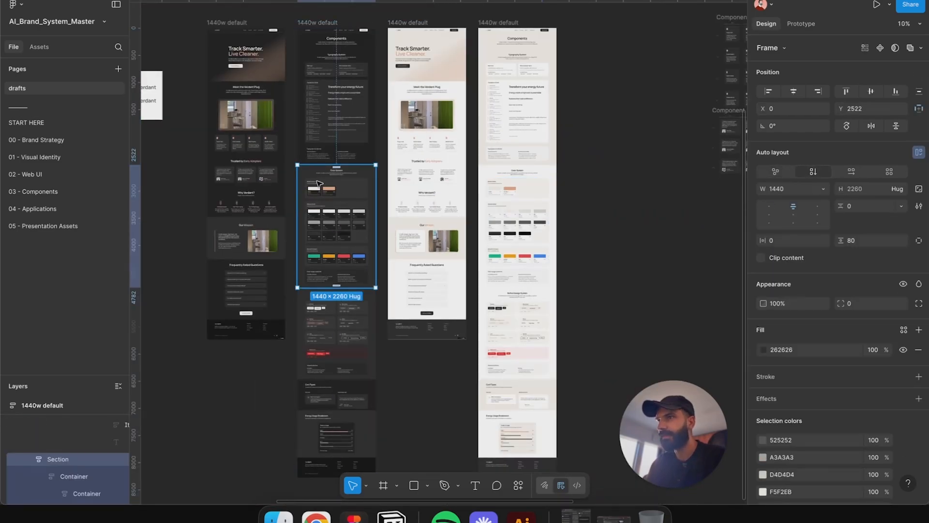
scroll(290, 145, "left", 5)
scroll(272, 109, "up", 3)
scroll(534, 165, "up", 3)
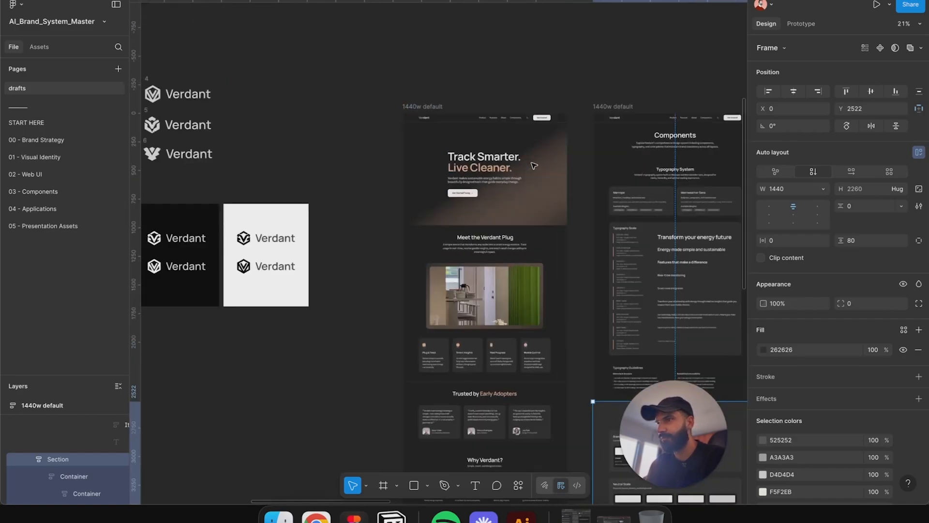
scroll(533, 166, "right", 5)
scroll(436, 193, "down", 5)
scroll(419, 205, "up", 3)
left_click(419, 206)
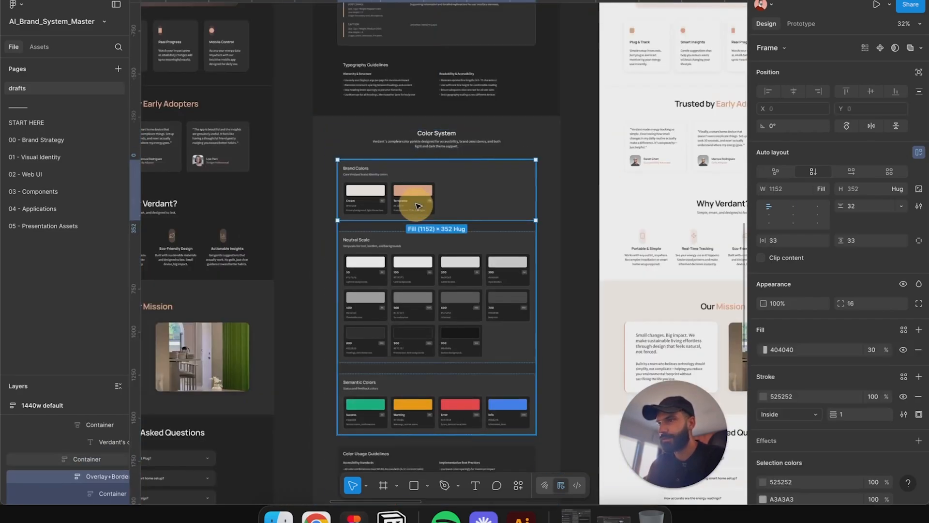
left_click(418, 205)
scroll(416, 201, "up", 5)
Step: Pull the Terracotta brand color card out of the components frame onto empty canvas
left_click_drag(414, 167, 543, 166)
key("super+z")
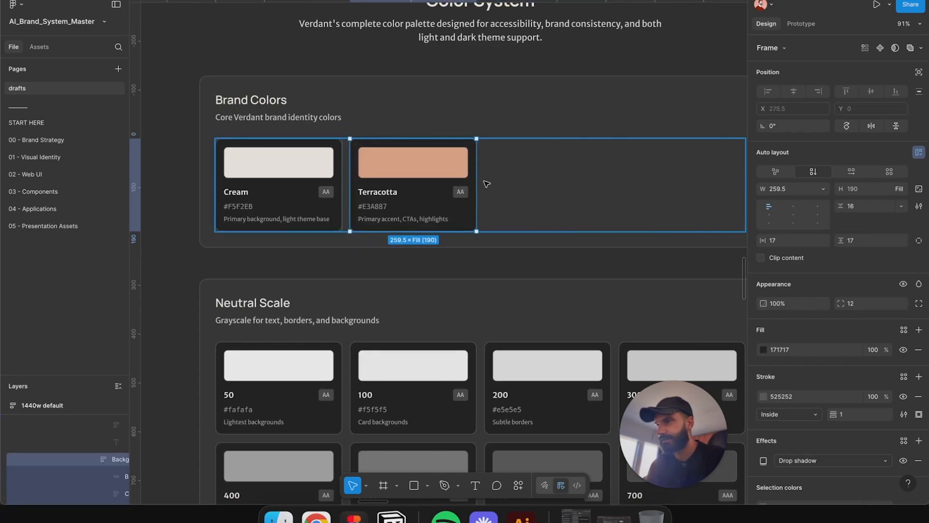
scroll(460, 178, "down", 10)
left_click_drag(375, 36, 190, 313)
scroll(179, 317, "up", 8)
scroll(179, 317, "left", 2)
left_click(504, 199)
scroll(353, 212, "up", 4)
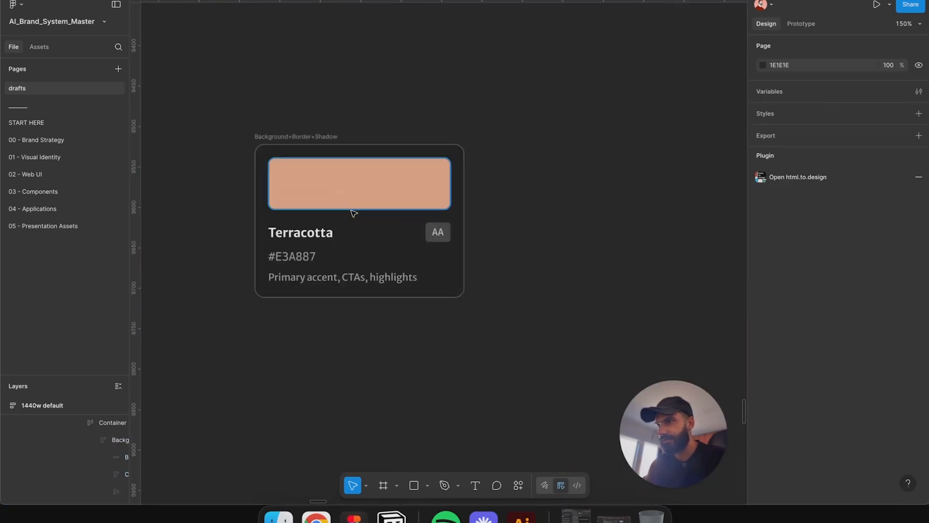
Step: Insert the Color Levels Generator widget and place it beside the Terracotta card
left_click(517, 484)
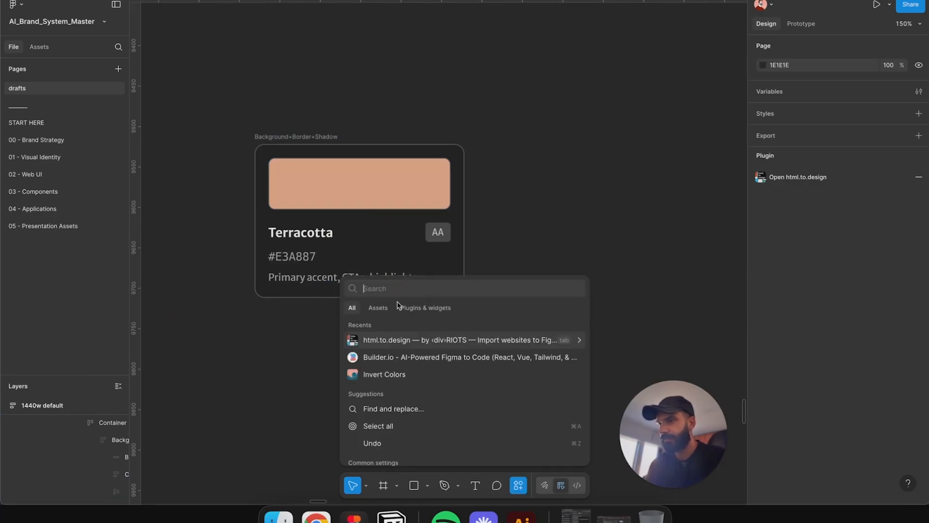
type("level")
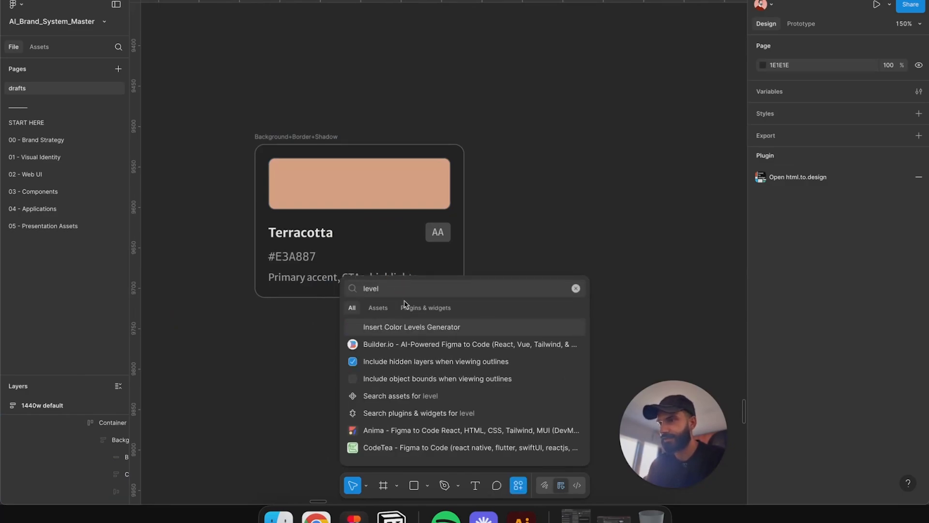
left_click(396, 329)
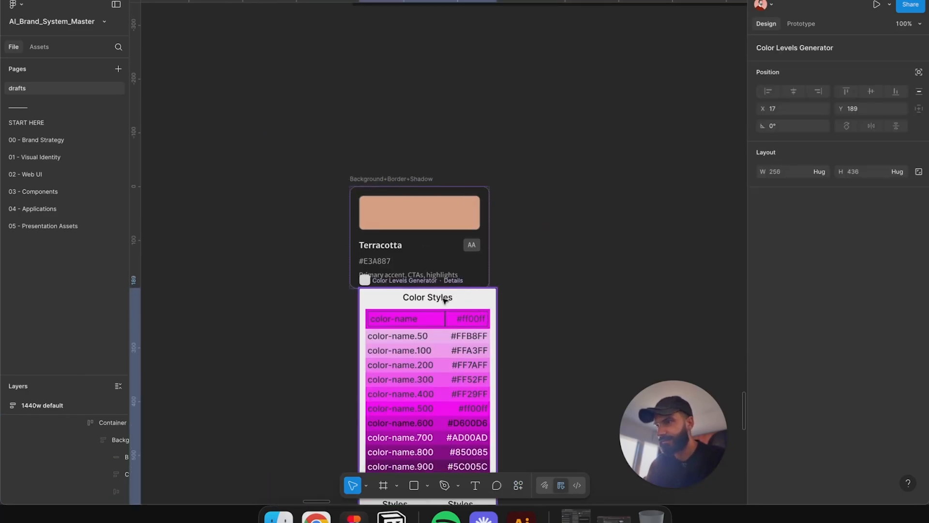
left_click_drag(542, 301, 598, 244)
left_click(597, 244)
left_click_drag(408, 279, 610, 251)
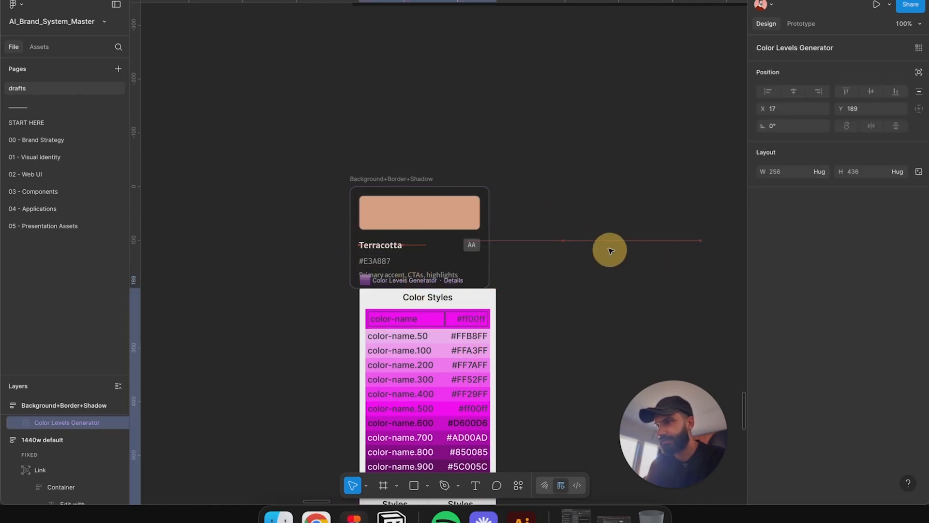
mouse_move(430, 284)
left_mouse_down()
mouse_move(498, 305)
mouse_move(585, 187)
left_mouse_up()
left_click(473, 203)
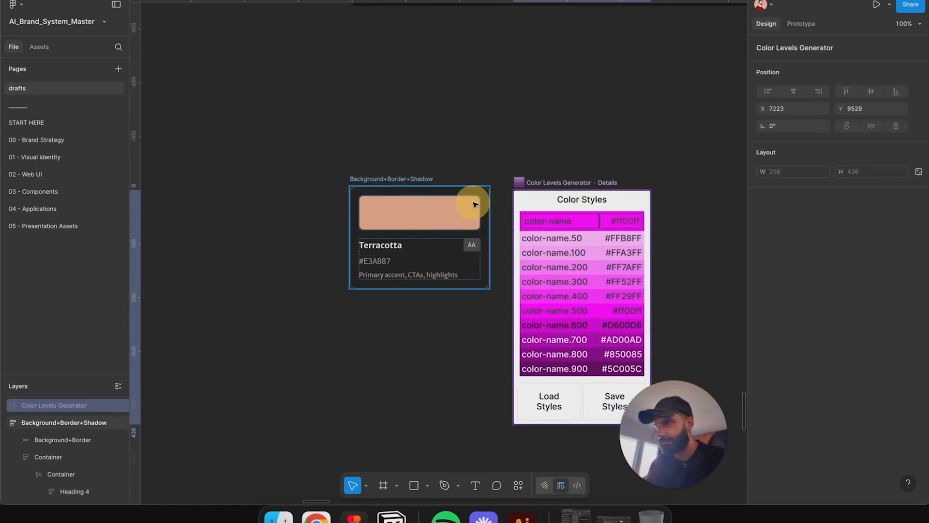
Step: Set the generator's base color to #E3A887 named terracotta and save the color styles
double_click(470, 204)
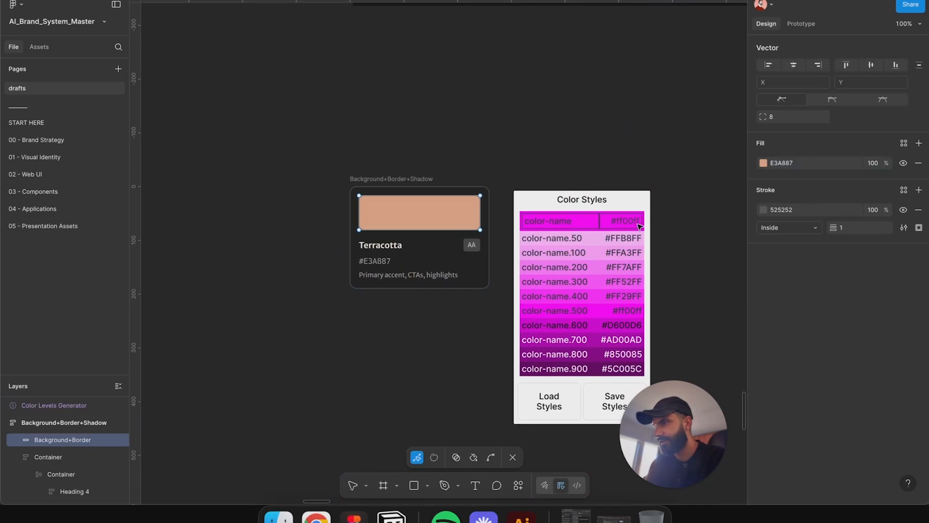
key("Escape")
left_click(608, 253)
left_click(552, 222)
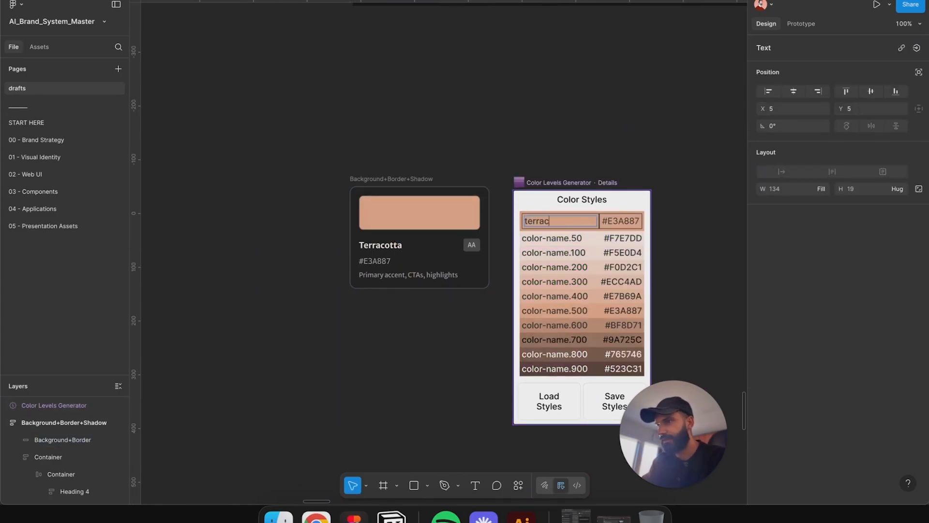
key("Return")
left_click_drag(639, 154, 526, 124)
left_click(486, 375)
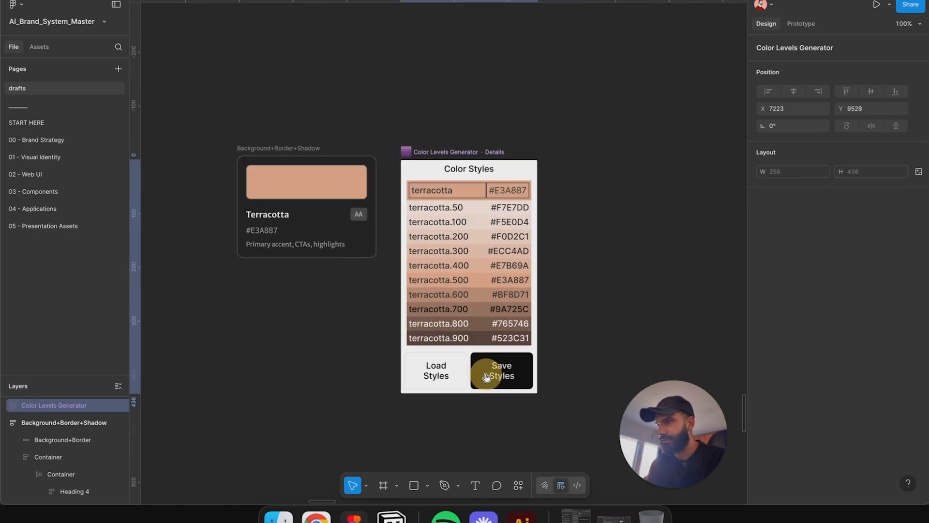
Step: Place the Color Levels Generator to the left of the Terracotta card and duplicate the card below it
scroll(595, 163, "down", 3)
left_click(597, 163)
left_click_drag(411, 151, 573, 150)
left_click(589, 132)
scroll(576, 141, "up", 5)
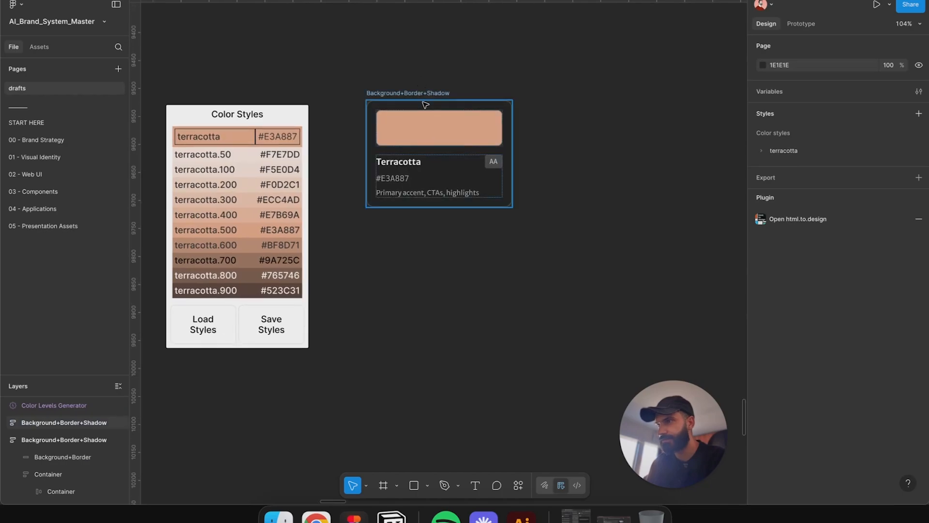
left_click_drag(427, 99, 435, 227)
Step: Delete the AA badge from the top Terracotta card
double_click(498, 165)
double_click(496, 165)
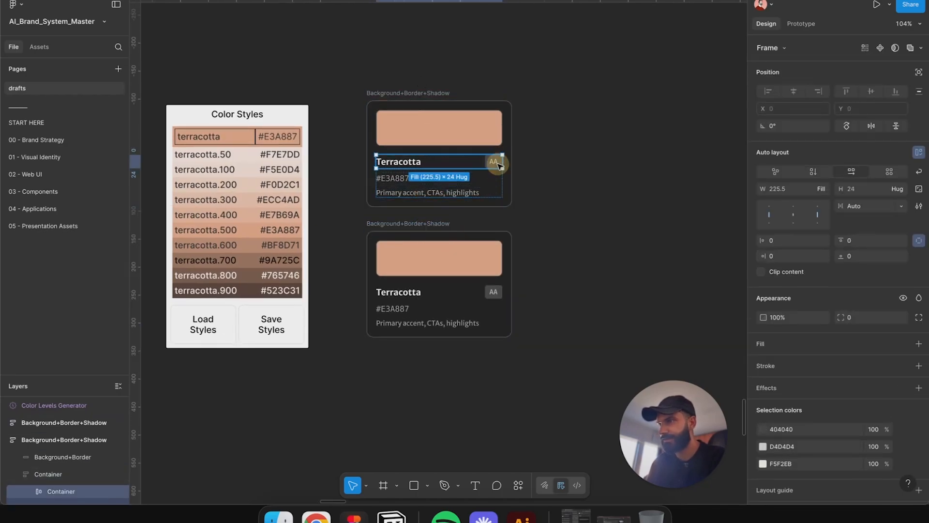
double_click(495, 164)
double_click(494, 162)
left_click(583, 172)
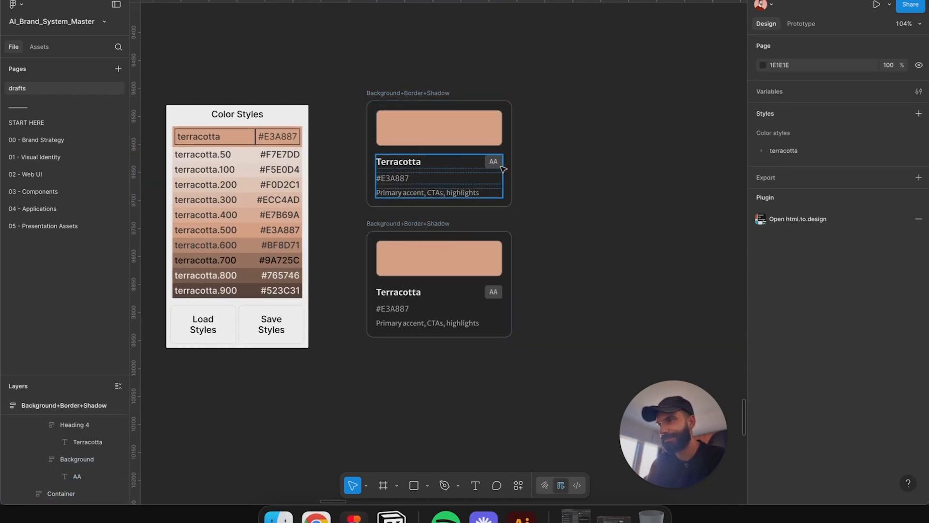
double_click(497, 166)
double_click(497, 165)
key("Delete")
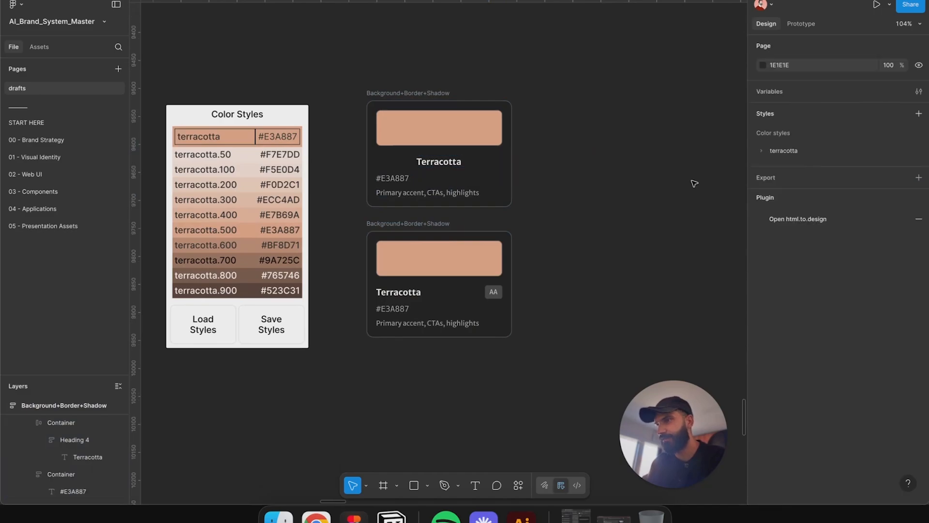
Step: Left-align the heading container in the top card's auto layout
scroll(467, 167, "up", 2)
left_click(473, 161)
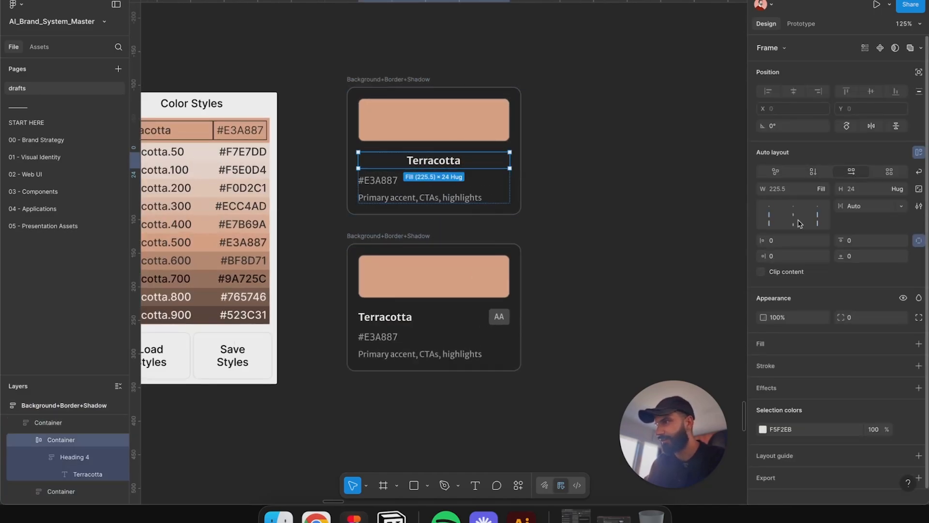
left_click(772, 215)
left_click(542, 245)
scroll(631, 243, "left", 3)
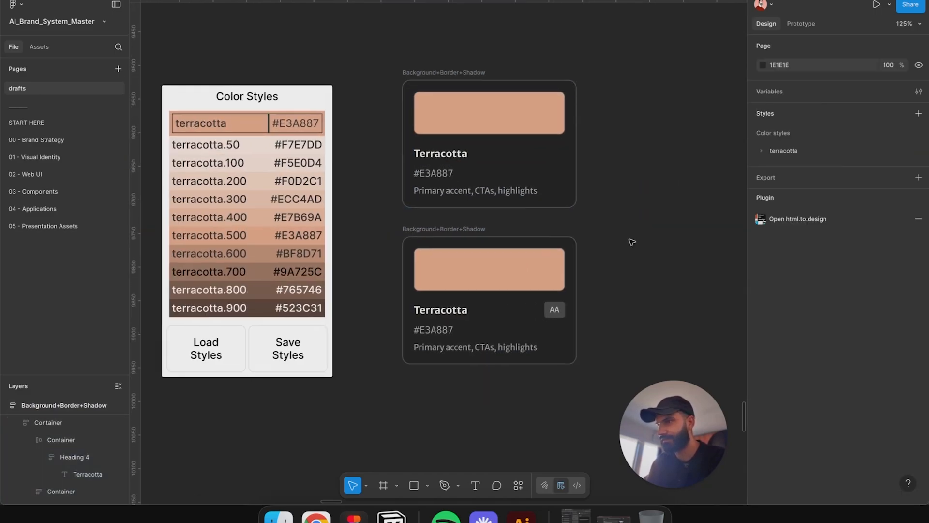
Step: Apply the terracotta/50 color style to the lower card's swatch fill
left_click(434, 71)
left_click(466, 272)
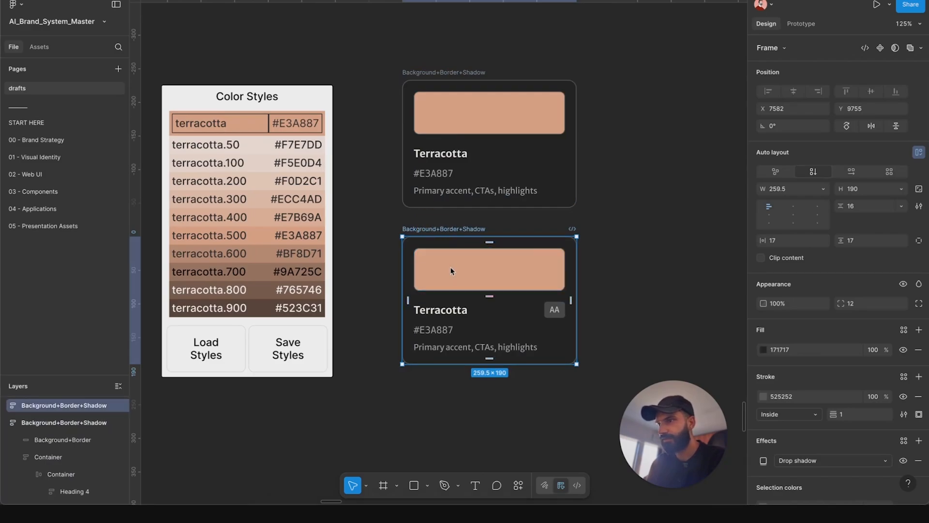
double_click(452, 268)
key("Escape")
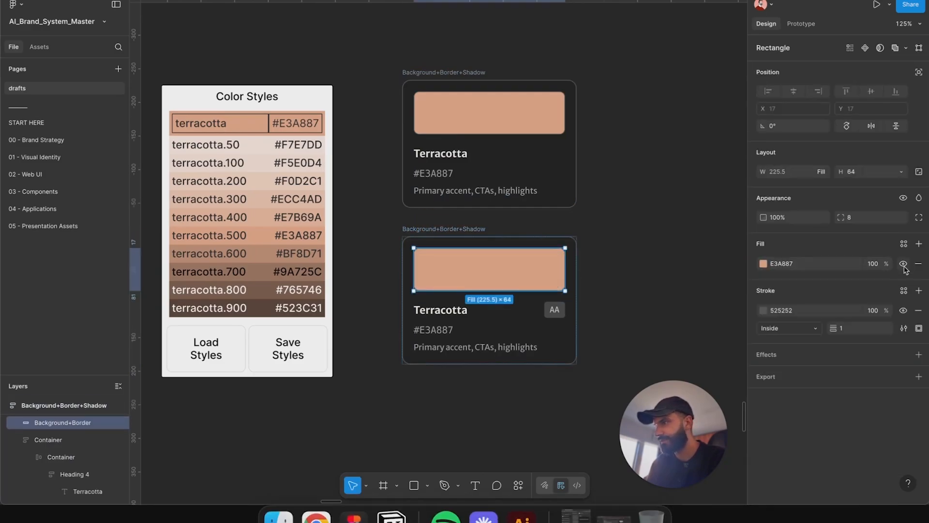
left_click(911, 275)
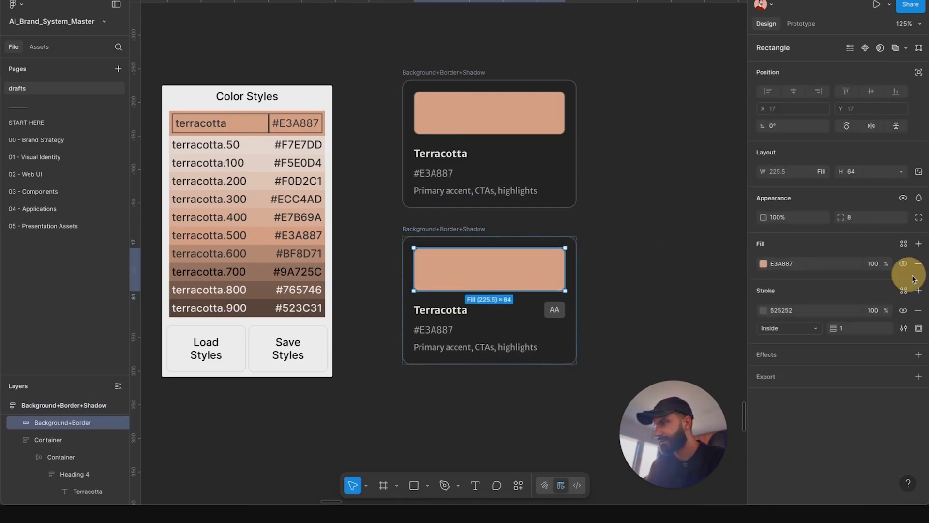
left_click(905, 245)
type("ter")
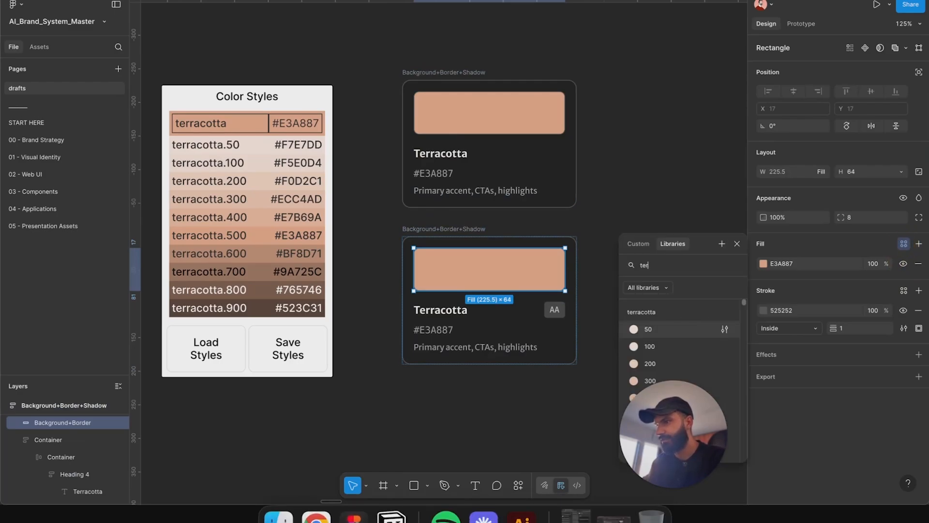
left_click(649, 329)
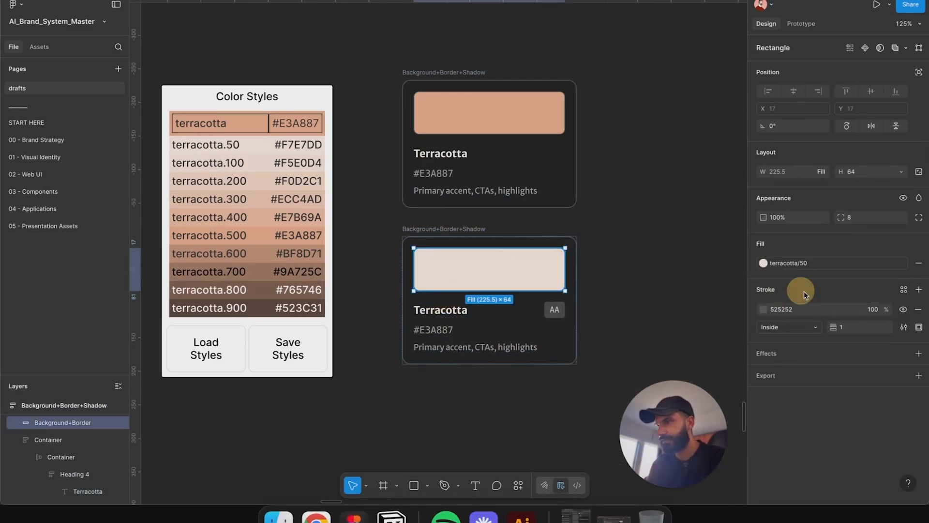
Step: Set the lower card's hex label to F7E7DD and its title to Terracotta - 50
double_click(438, 329)
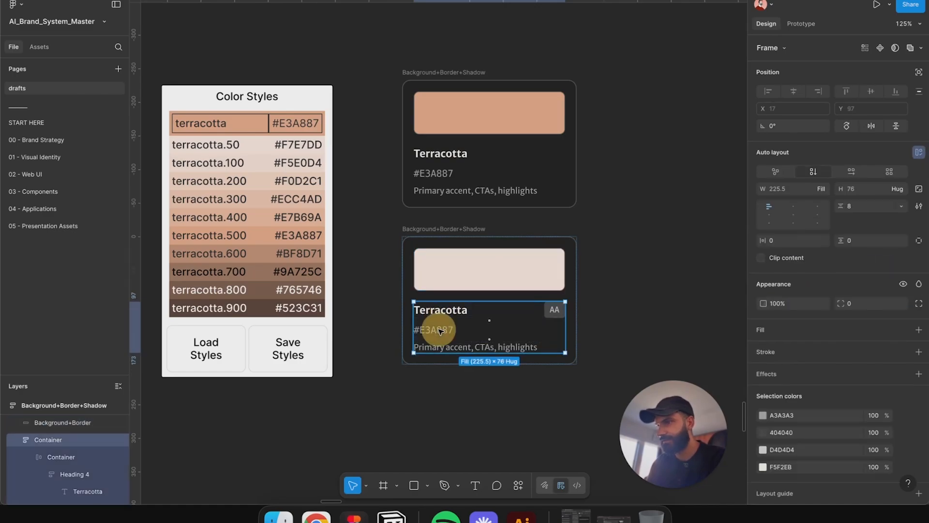
left_click(475, 404)
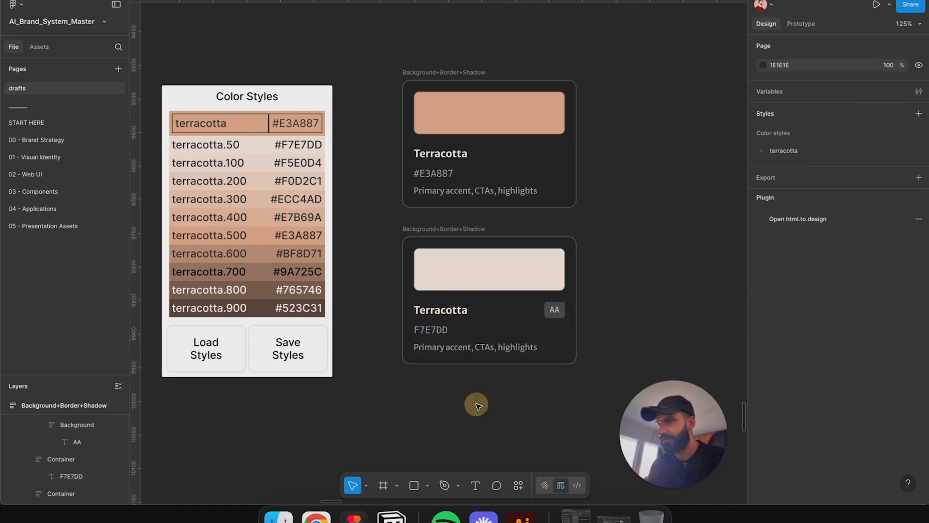
scroll(405, 297, "right", 5)
scroll(404, 297, "down", 3)
scroll(368, 271, "down", 2)
left_click(333, 248)
double_click(333, 247)
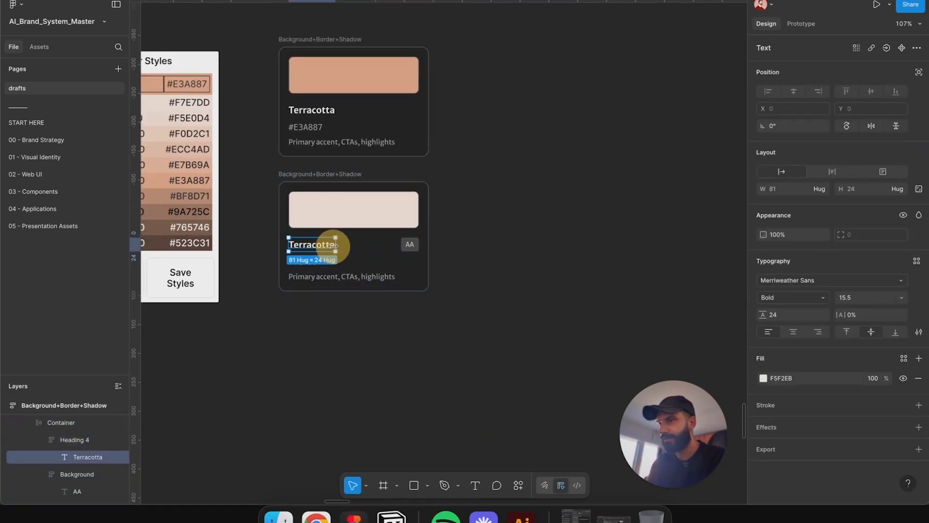
double_click(330, 246)
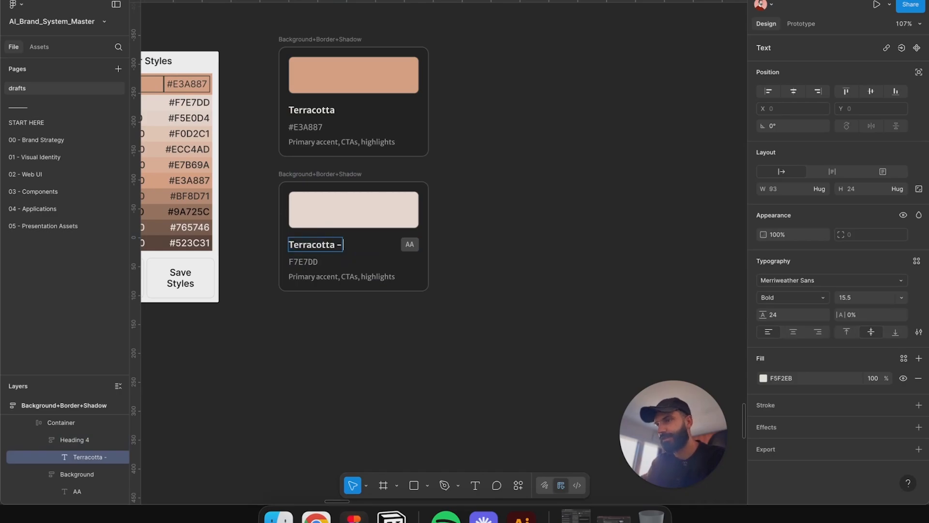
Step: Duplicate the Terracotta - 50 card to its right and apply the terracotta/100 style to the copy's swatch
left_click_drag(327, 175, 486, 179)
left_click(513, 209)
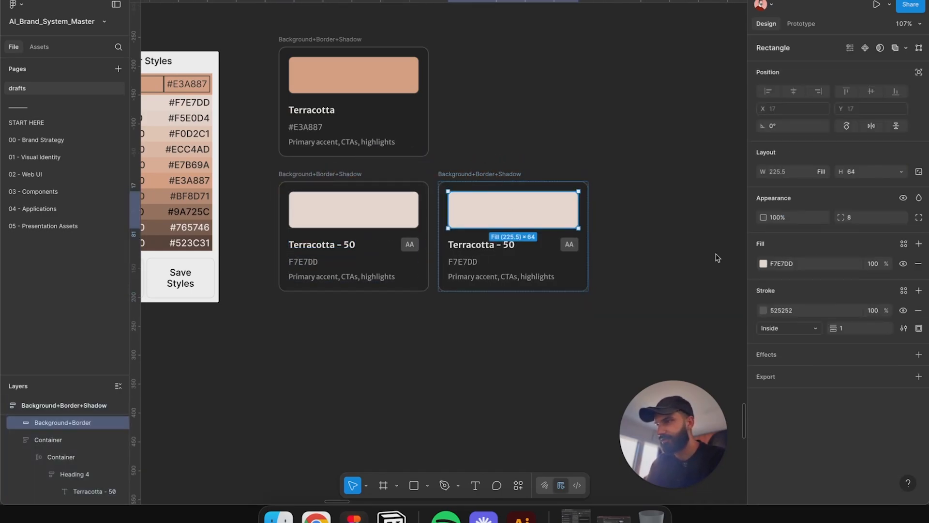
left_click(903, 244)
type("ter")
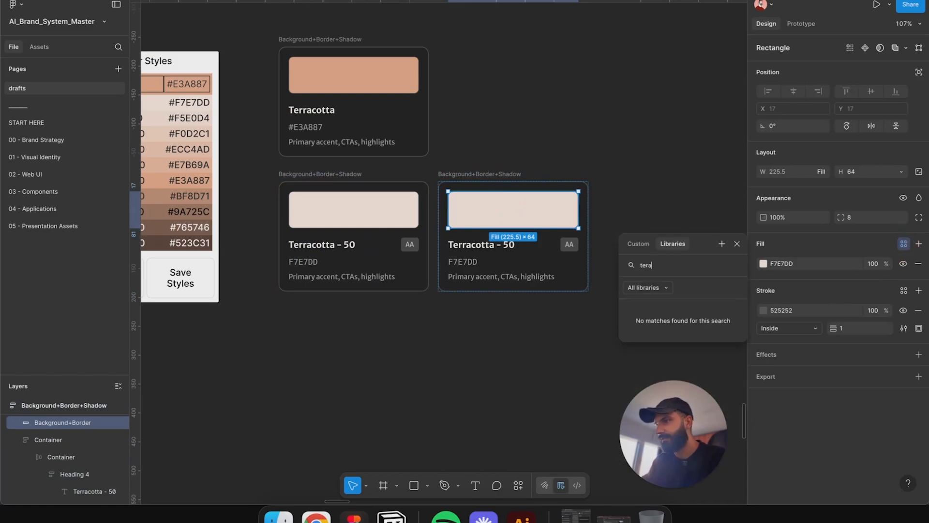
key("Down")
key("Return")
left_click(624, 198)
key("t")
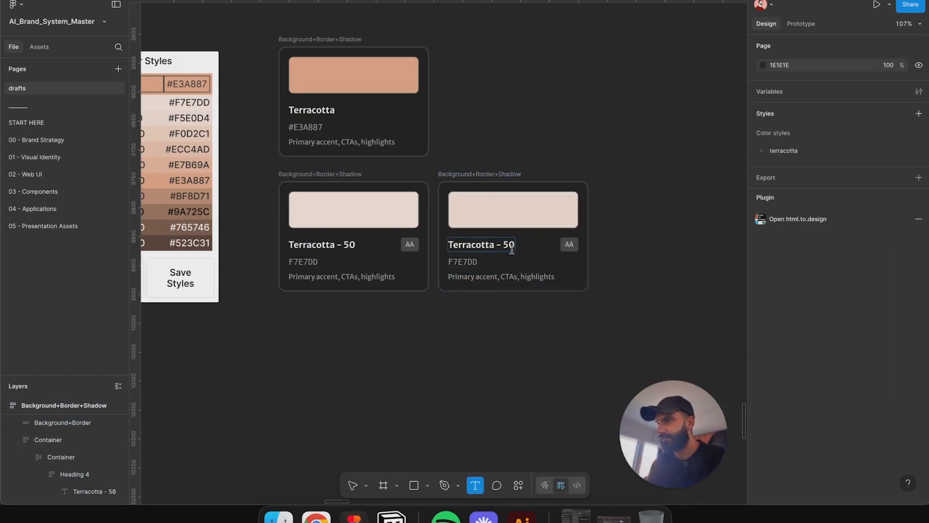
Step: Rename the copied card's title to Terracotta - 100
double_click(509, 247)
type("100")
key("Escape")
Step: Duplicate the Terracotta - 100 card below and apply the terracotta/200 style to its swatch
left_click(528, 136)
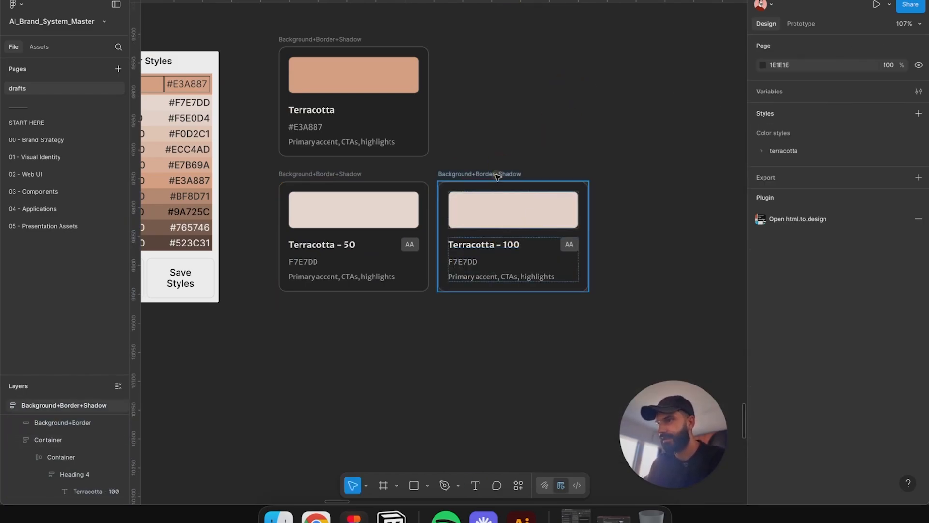
left_click_drag(498, 175, 342, 308)
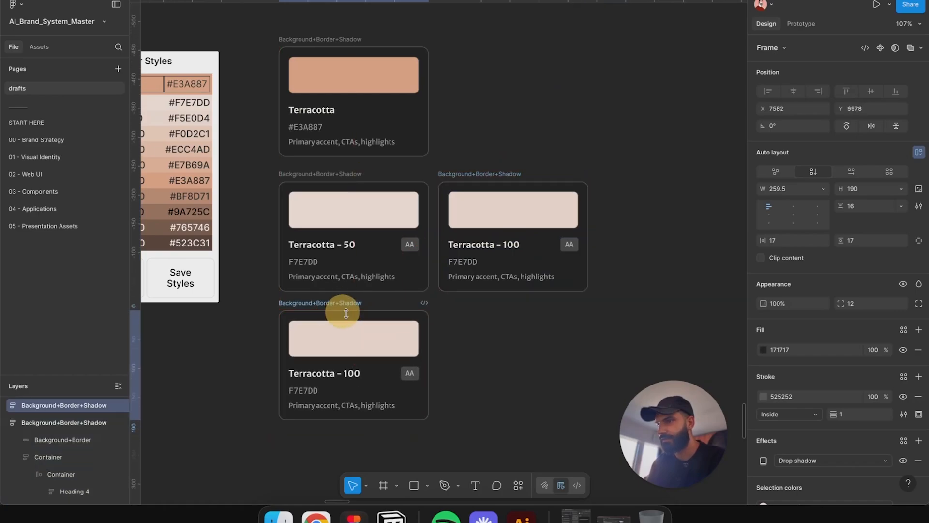
double_click(378, 346)
left_click(853, 265)
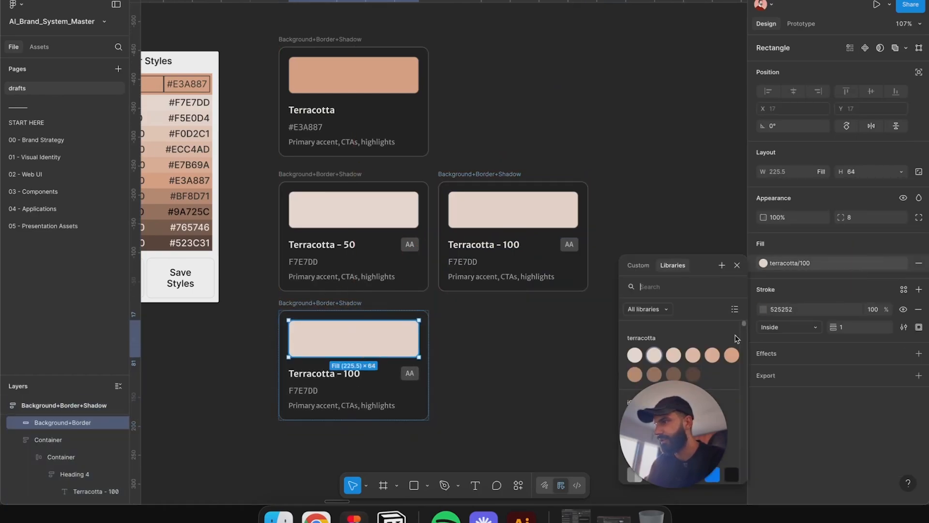
left_click(672, 354)
Step: Rename the new card's title to Terracotta - 200
double_click(404, 373)
double_click(353, 373)
type("2")
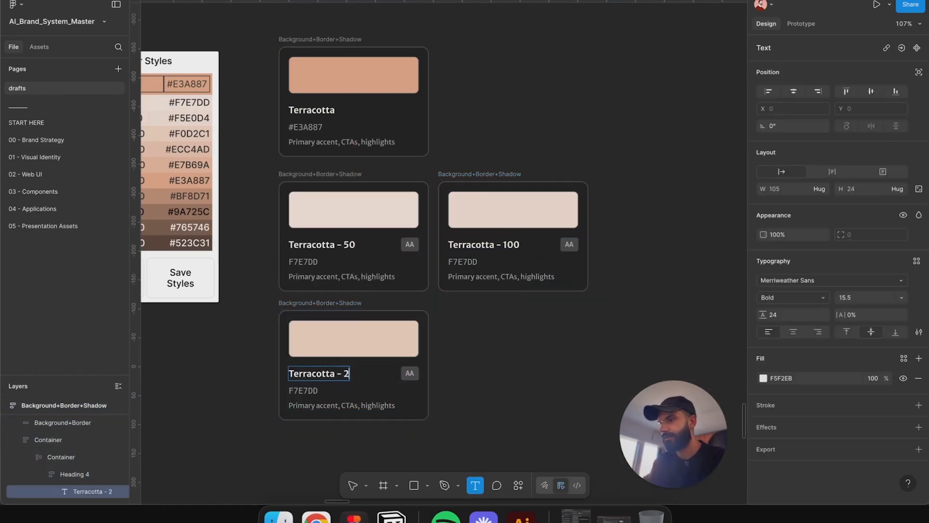
type("00")
key("Escape")
Step: Duplicate the Terracotta - 200 card and rename the copy Terracotta - 300
left_click(332, 297)
left_click(332, 303)
key("super+d")
scroll(332, 302, "down", 1)
double_click(487, 309)
double_click(487, 309)
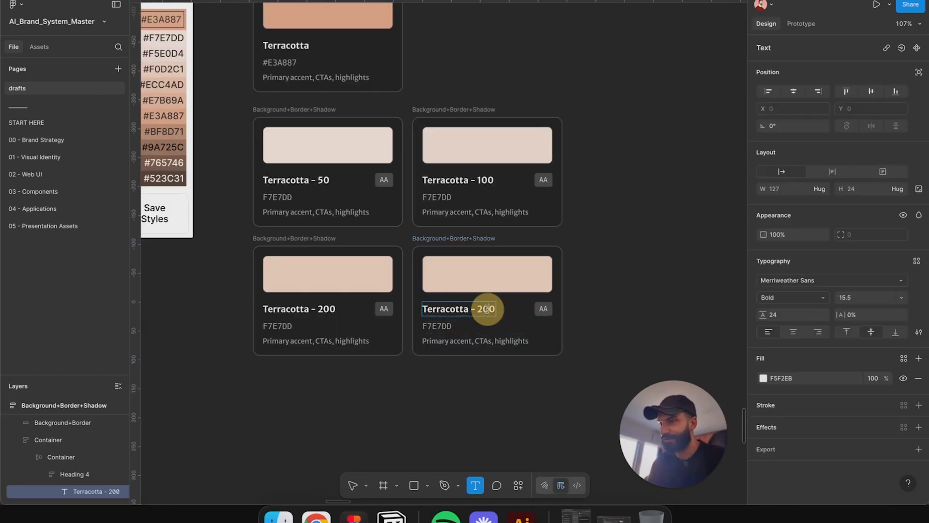
double_click(488, 309)
type("300")
Step: Apply the terracotta/300 color style to the Terracotta - 300 card's swatch
left_click(490, 276)
left_click(826, 267)
left_click(699, 358)
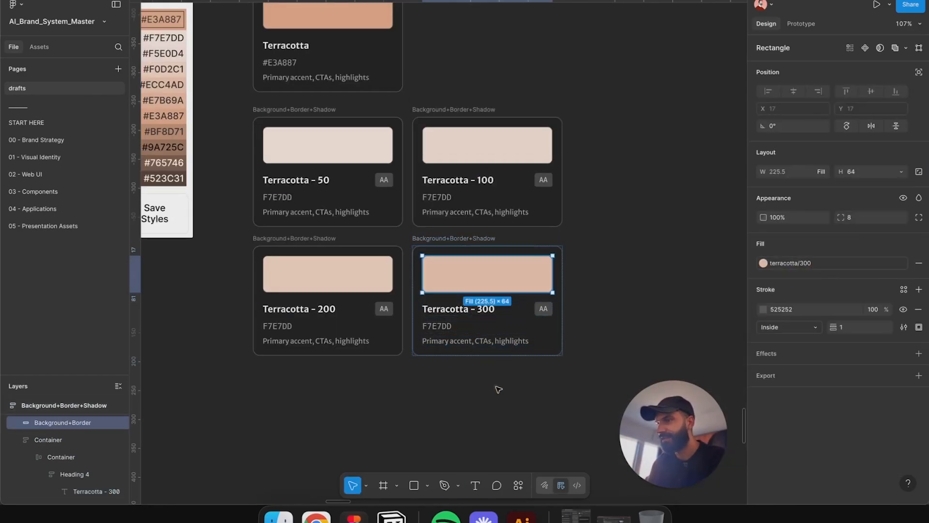
left_click(498, 387)
Step: Select all the terracotta cards and wrap them in an auto layout frame
scroll(516, 376, "down", 2)
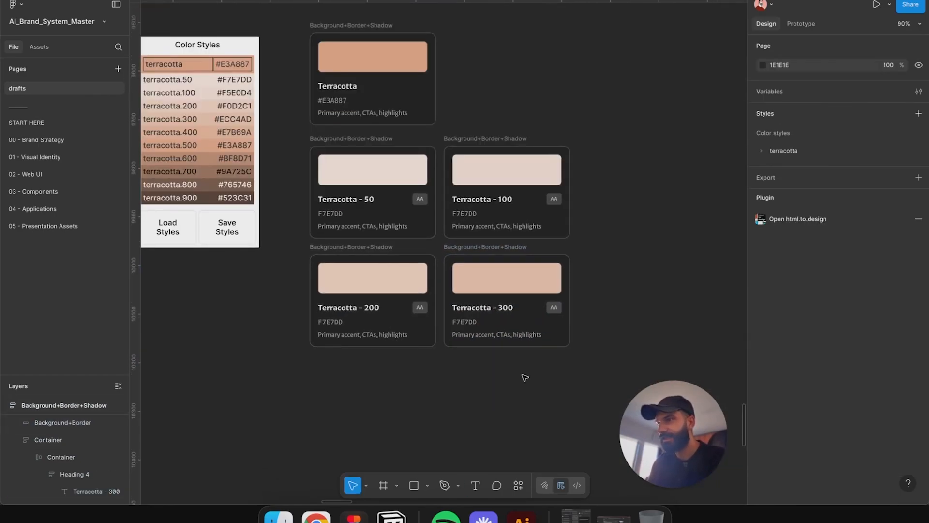
left_click_drag(283, 22, 605, 400)
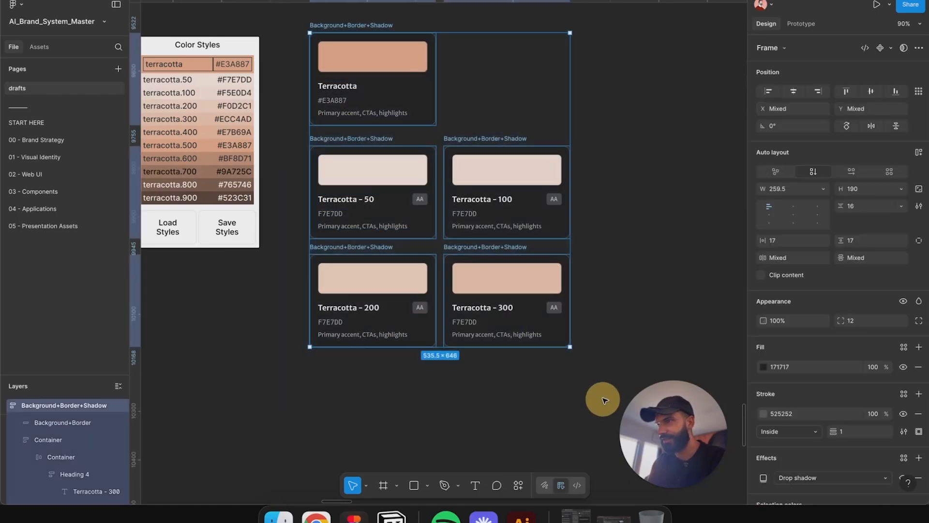
key("shift+a")
Step: Move the terracotta card frame into the Brand Colors section of the Color System frame
scroll(600, 321, "down", 10)
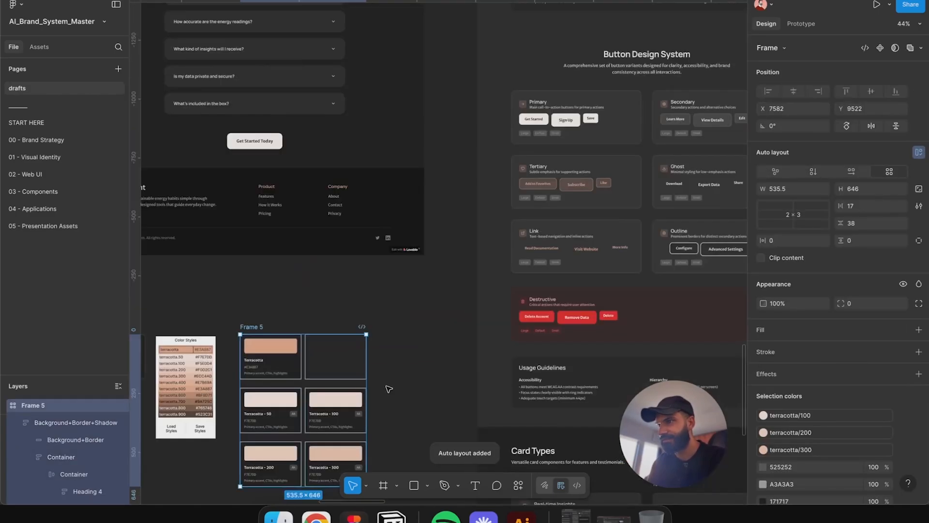
left_click_drag(283, 416, 446, 117)
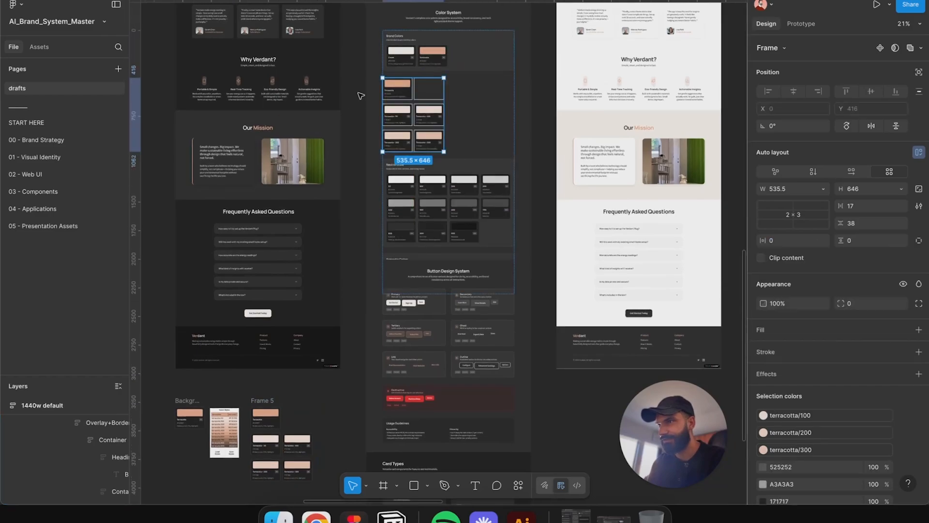
scroll(360, 95, "up", 5)
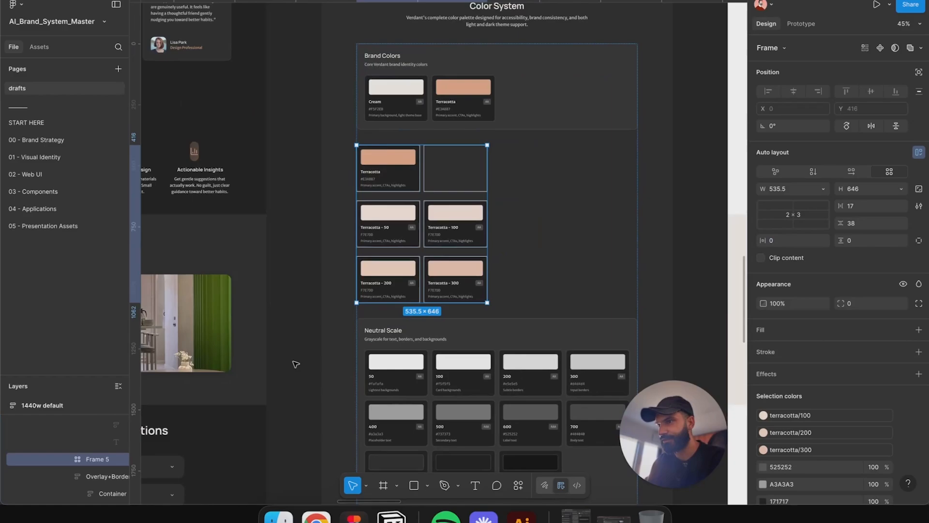
scroll(299, 366, "down", 5)
scroll(309, 365, "down", 5)
scroll(404, 129, "down", 5)
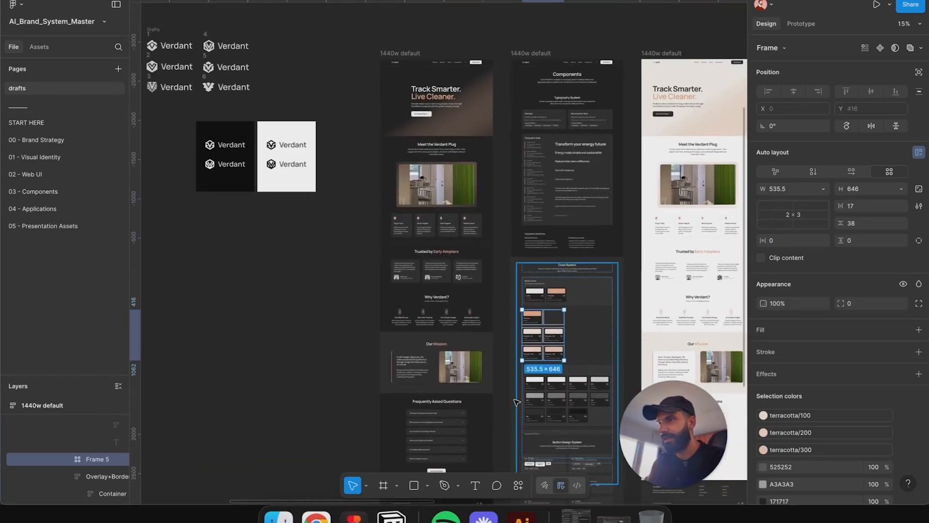
Step: Compare the Verdant logo lockups with the Verdant wordmark in the site page header
left_click(301, 98)
scroll(215, 161, "up", 8)
scroll(214, 161, "up", 3)
left_click_drag(215, 161, 336, 239)
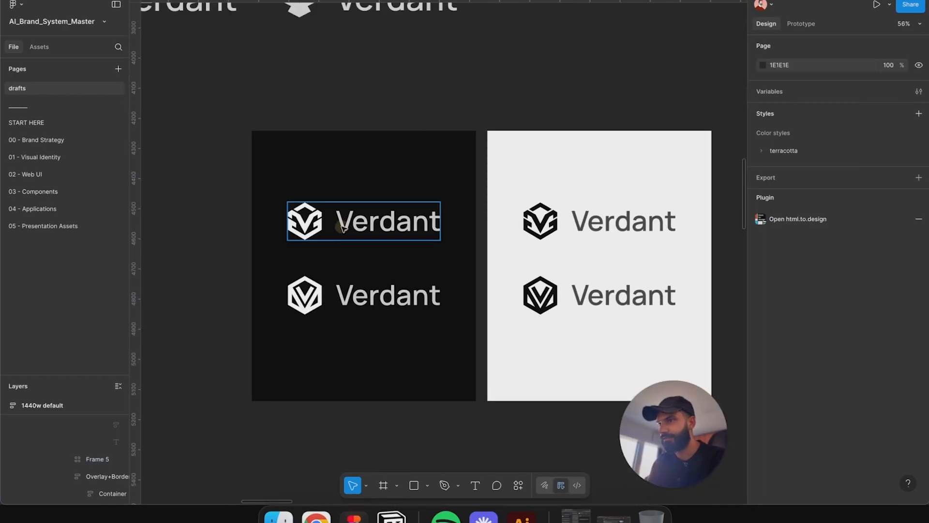
left_click(341, 228)
scroll(425, 291, "down", 2)
scroll(421, 75, "right", 10)
scroll(358, 133, "up", 8)
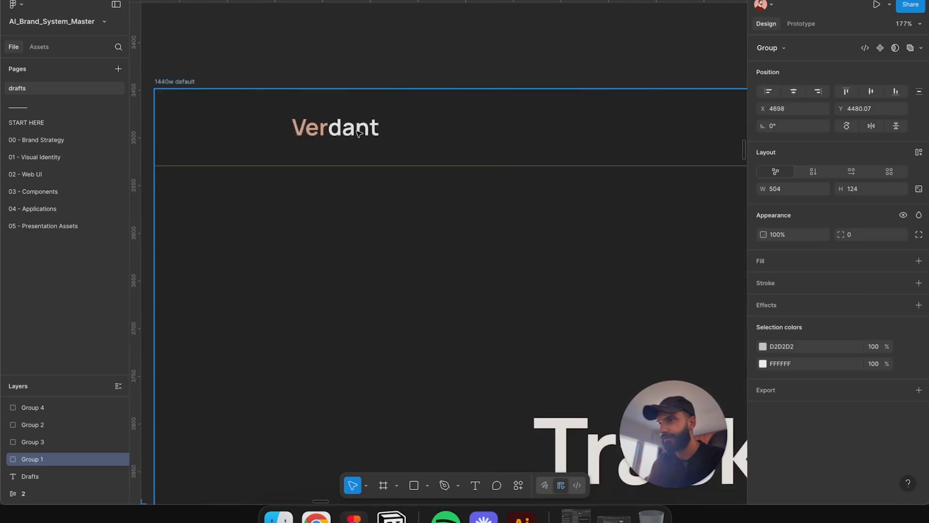
left_click(339, 137)
left_click(342, 139)
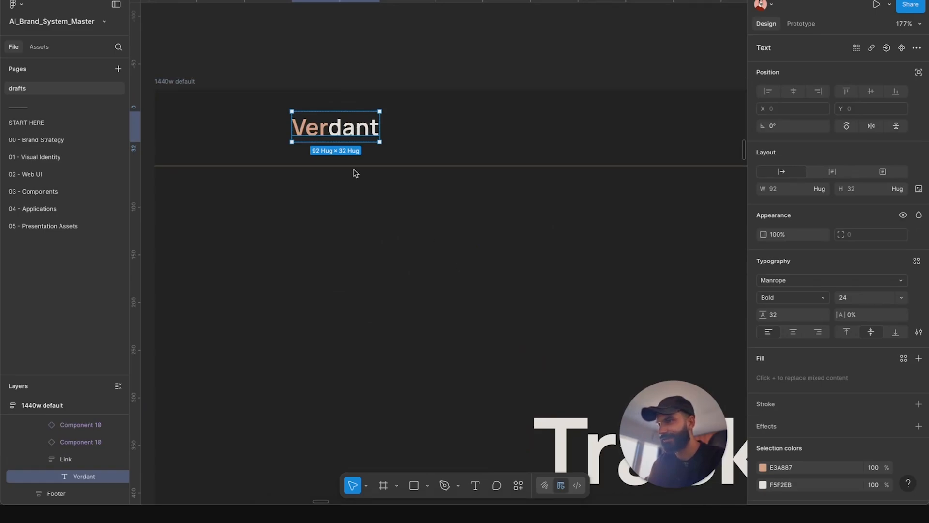
scroll(356, 174, "down", 5)
scroll(316, 239, "down", 4)
left_click_drag(316, 239, 410, 140)
left_click_drag(309, 291, 524, 198)
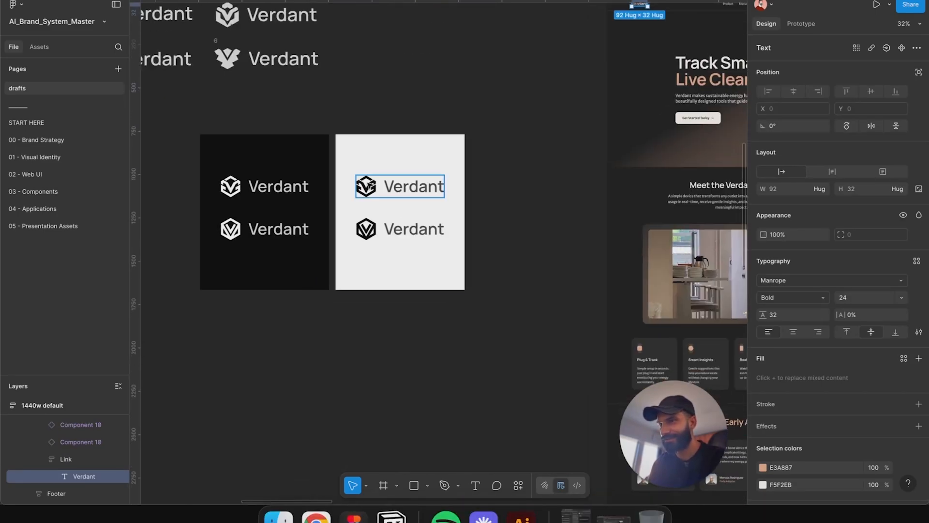
left_click(281, 189)
left_click_drag(436, 136, 212, 270)
scroll(405, 118, "up", 5)
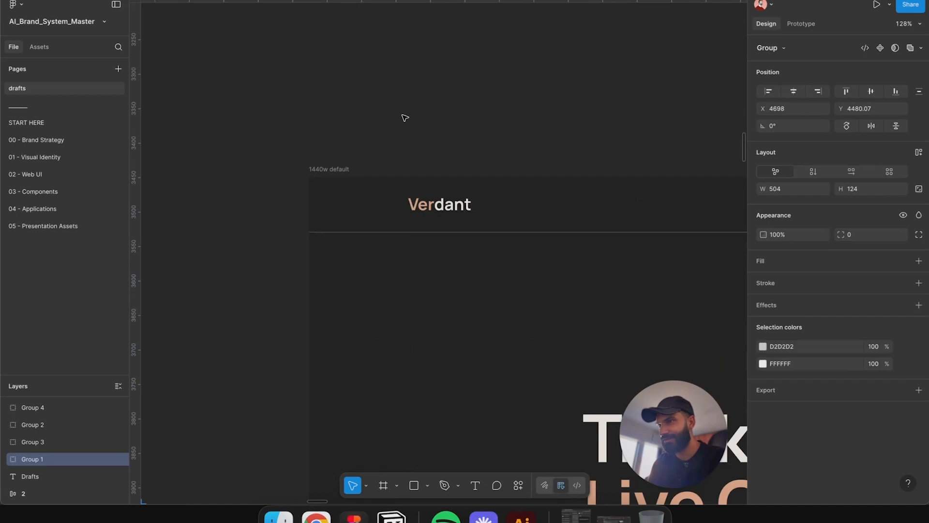
Step: Paste the Verdant logo lockup into the header's logo link next to the Verdant wordmark
left_click(463, 213)
left_click(460, 209)
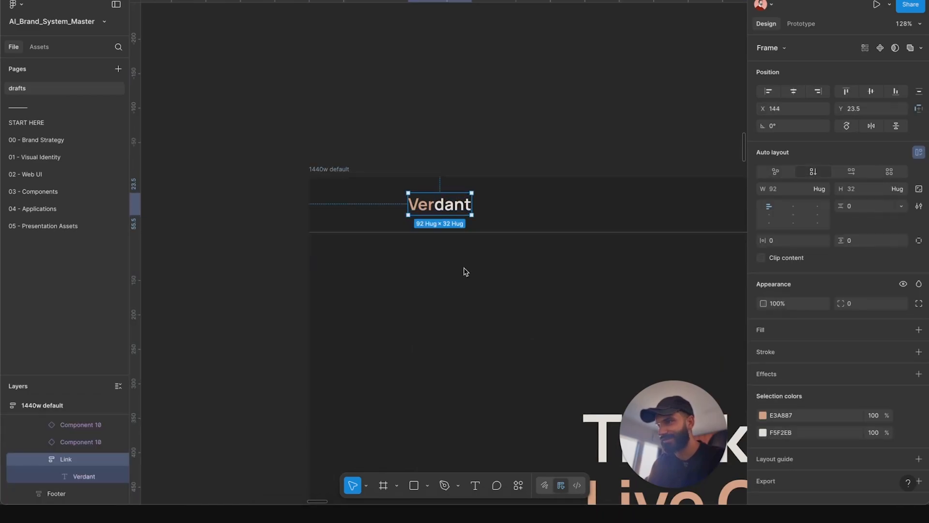
scroll(457, 200, "up", 3)
left_click(467, 116)
key("super+v")
scroll(468, 116, "down", 4)
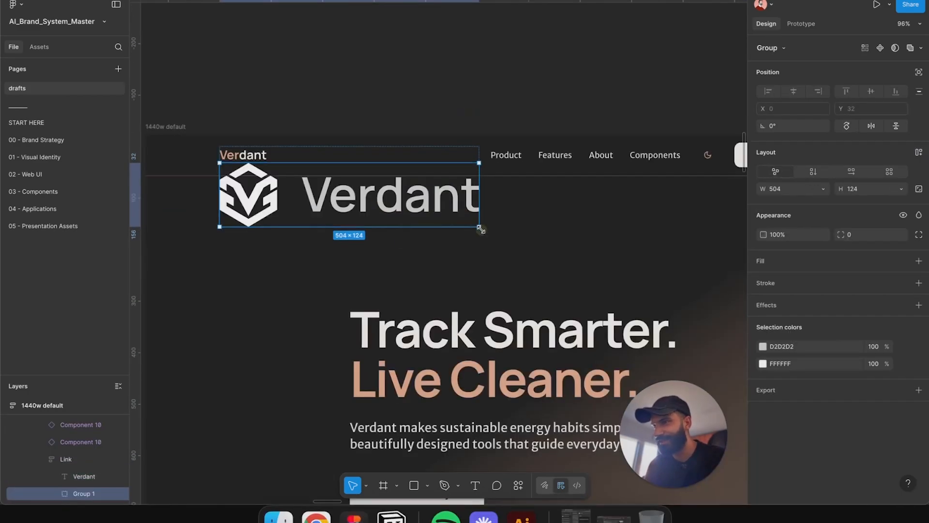
Step: Scale the pasted logo lockup down by 0.5, then to 168 px wide
left_click_drag(480, 227, 404, 208)
key("super+z")
type("k")
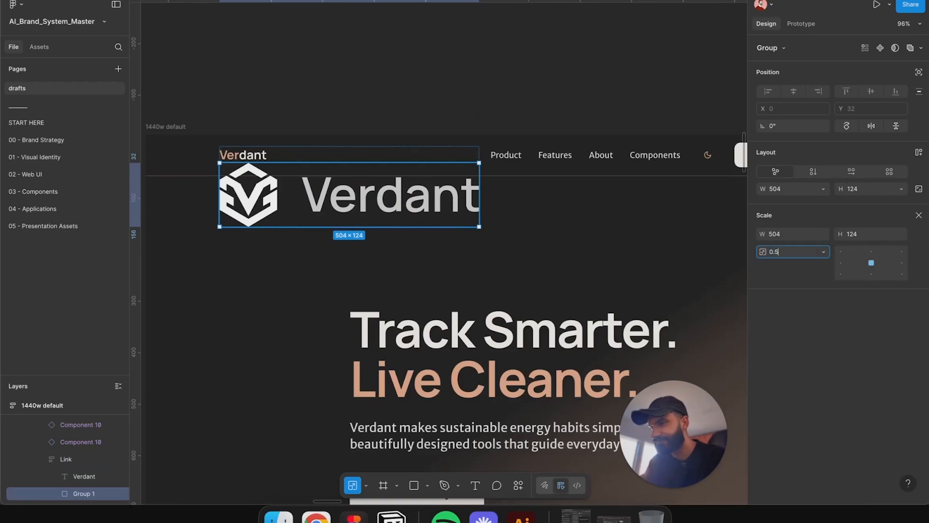
type("0.5")
key("Return")
scroll(273, 178, "up", 5)
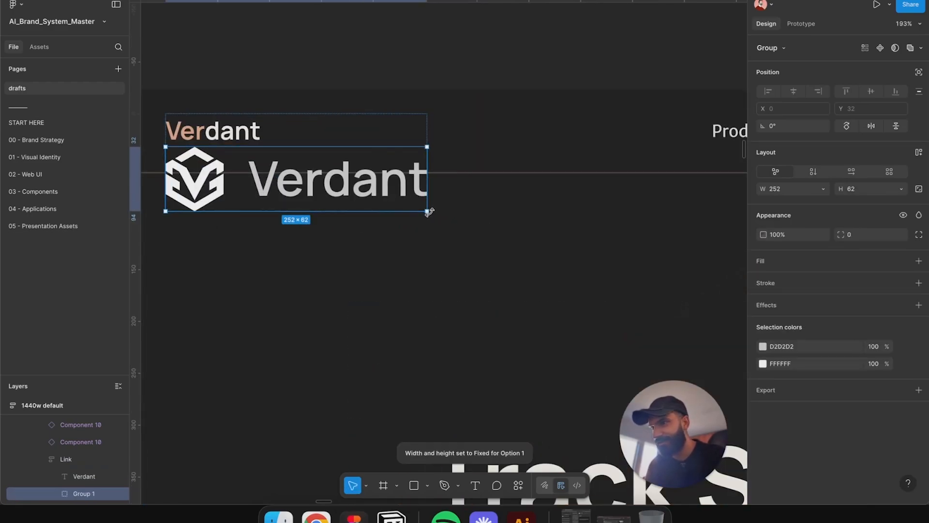
key("k")
left_click_drag(427, 211, 314, 187)
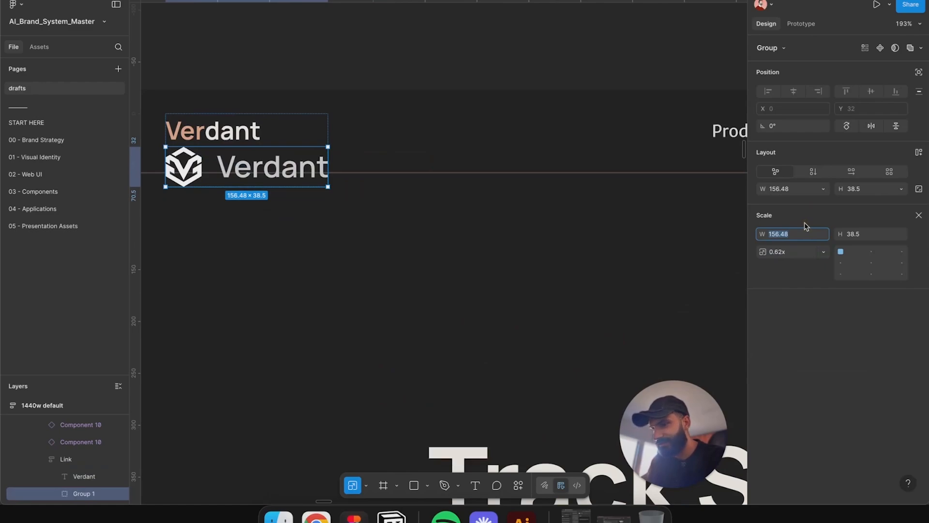
type("168")
key("Return")
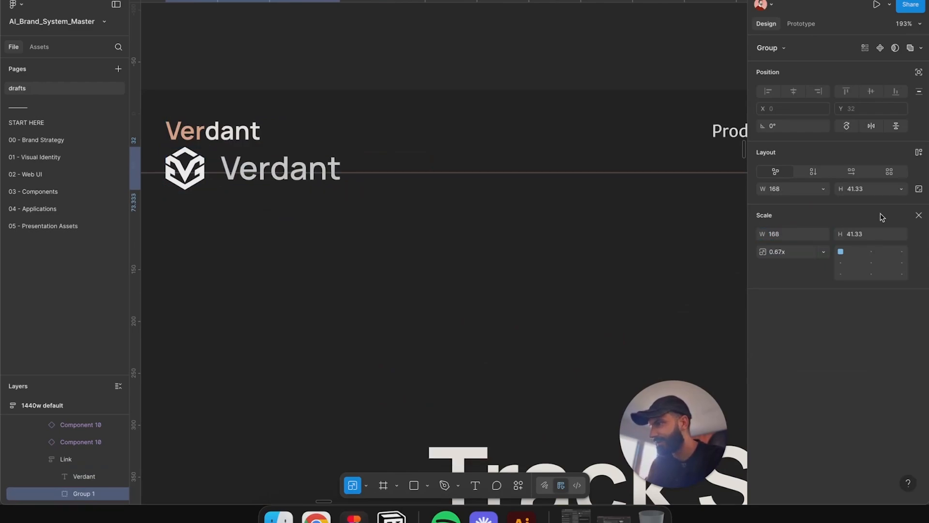
left_click(854, 194)
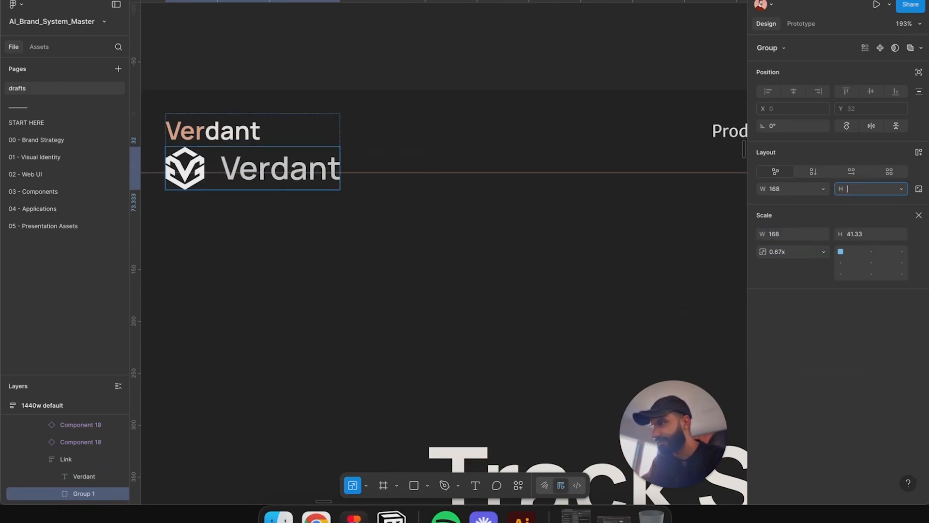
key("Return")
key("Delete")
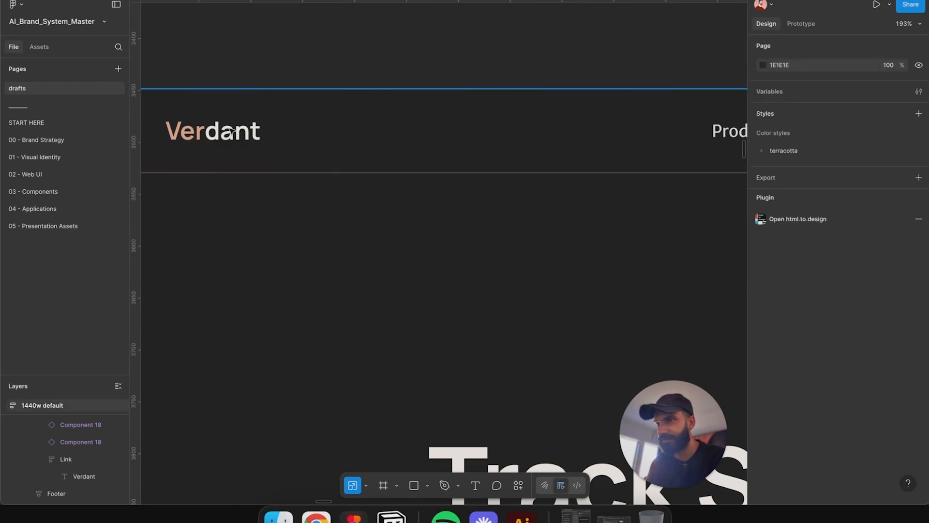
left_click(231, 131)
key("super+z")
key("super+z")
key("super+z")
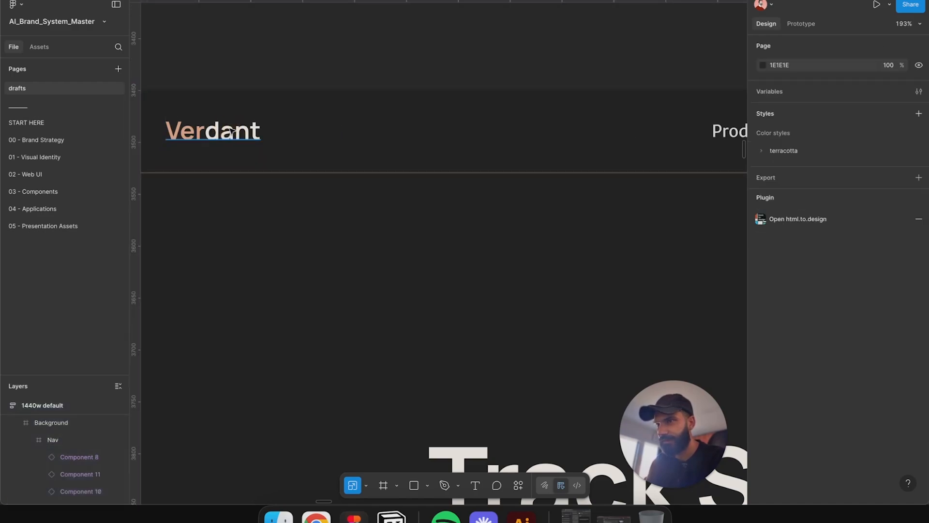
Step: Delete the old Verdant text wordmark from the header's logo link
left_click(232, 131)
key("Delete")
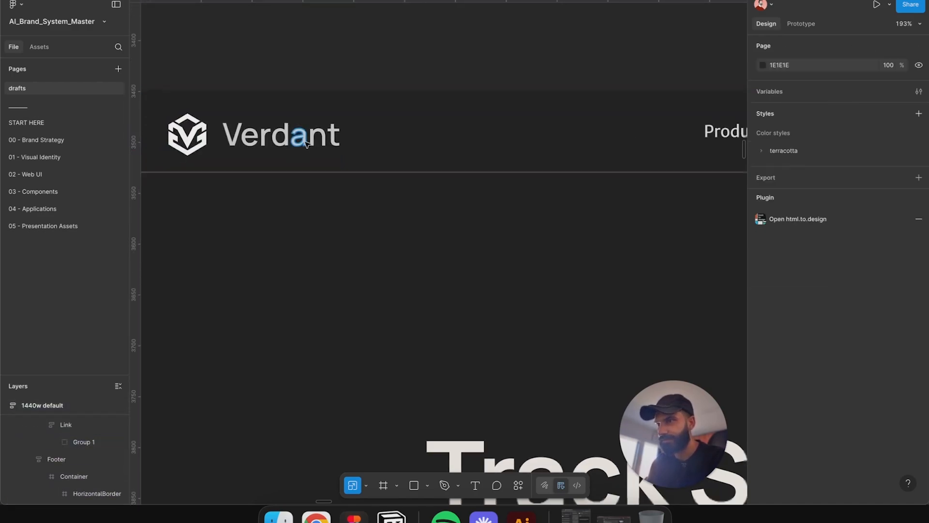
Step: Select the logo link together with all the nav items and wrap them in an auto layout frame
scroll(365, 94, "down", 5)
left_click(269, 141)
left_click(272, 141)
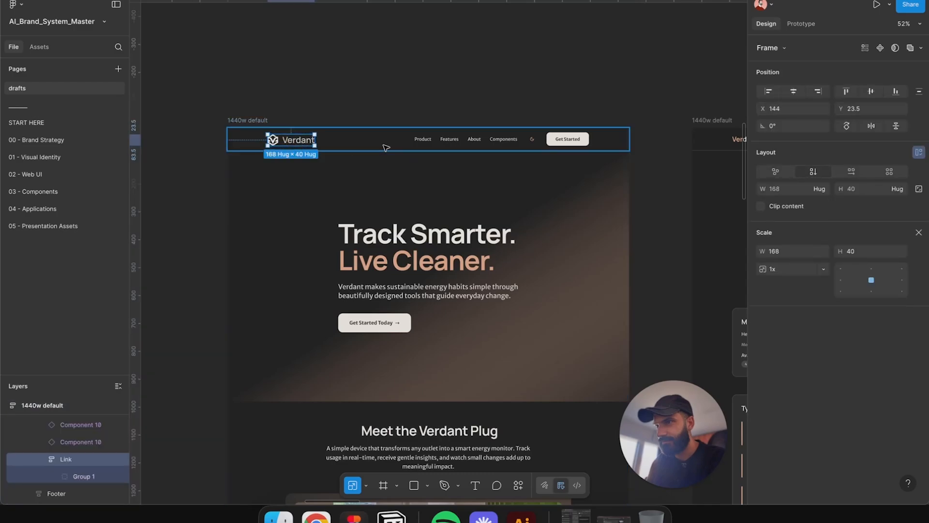
scroll(382, 145, "up", 5)
left_click(467, 132, "shift")
left_click(523, 131, "shift")
left_click(576, 131, "shift")
left_click(638, 132, "shift")
scroll(542, 135, "right", 5)
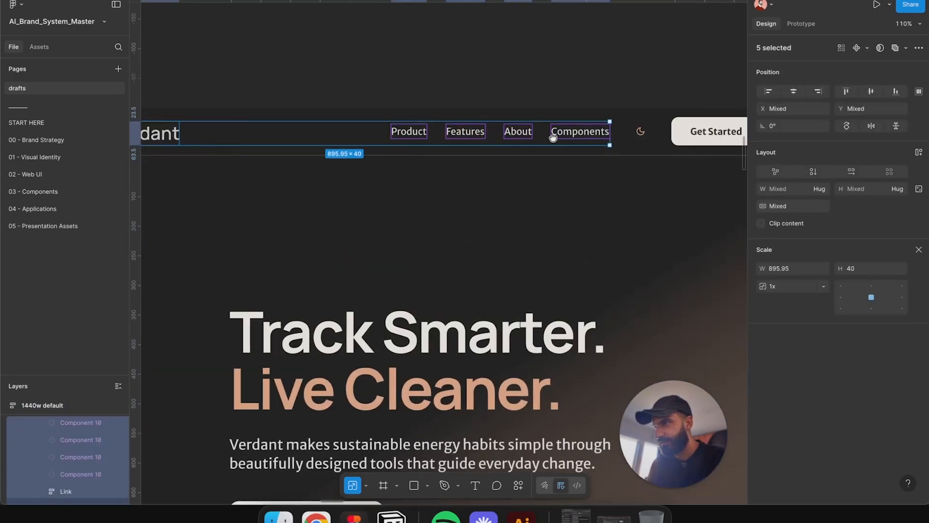
left_click(534, 135, "shift")
left_click(610, 133, "shift")
key("shift+a")
scroll(560, 140, "down", 5)
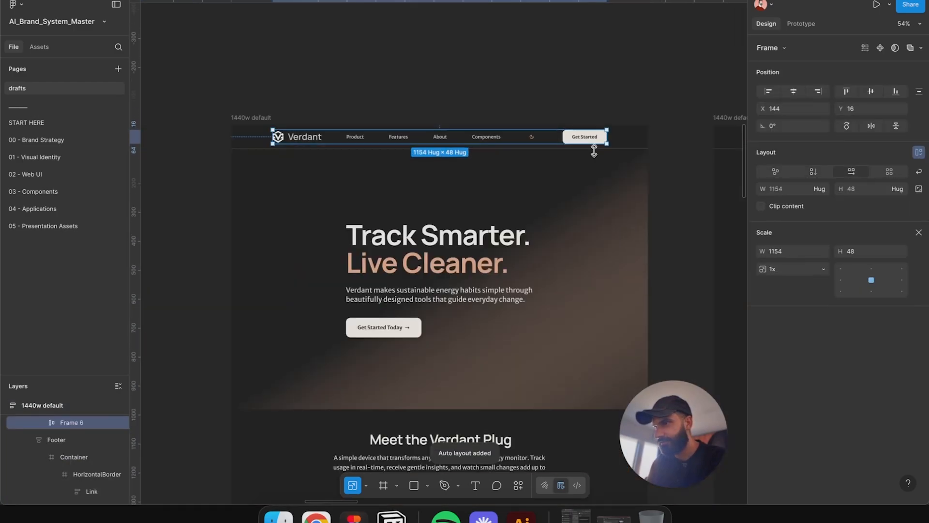
Step: Wrap the Product, Features, About, Components links and theme toggle in a horizontal auto layout frame with a 40 gap
left_click(398, 136, "shift")
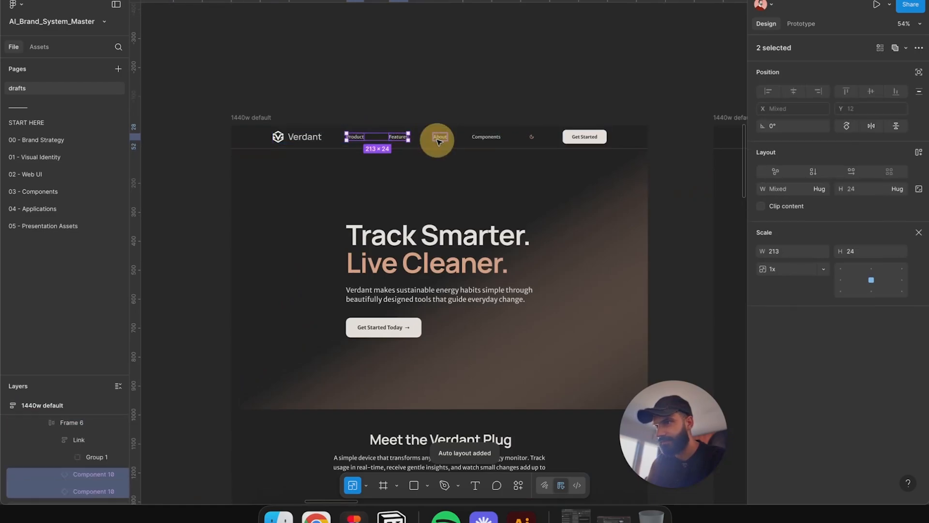
left_click(440, 136, "shift")
left_click(486, 137, "shift")
left_click(535, 139, "shift")
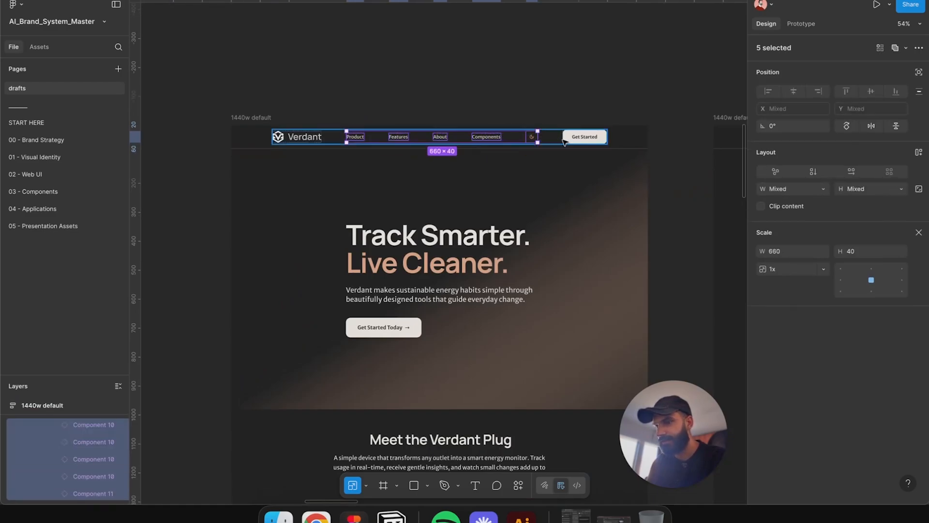
key("shift+a")
key("v")
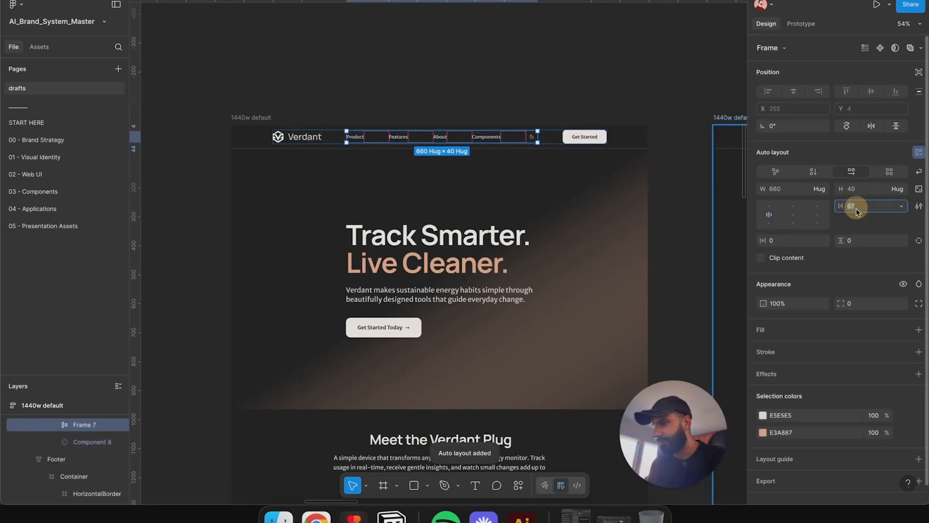
key("Return")
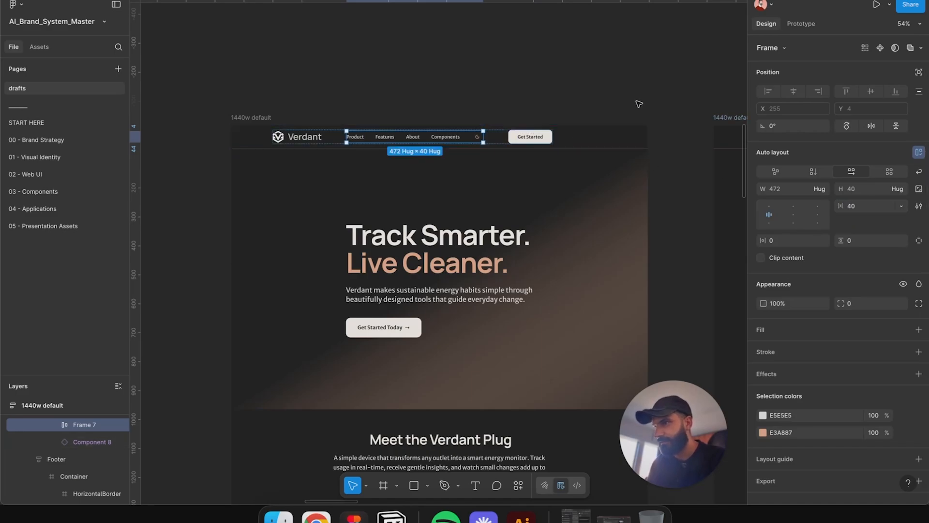
Step: Set the header row frame to 1280 wide with auto spacing, centred horizontally in the dark home page nav
scroll(575, 110, "down", 3)
left_click(619, 112)
double_click(621, 111)
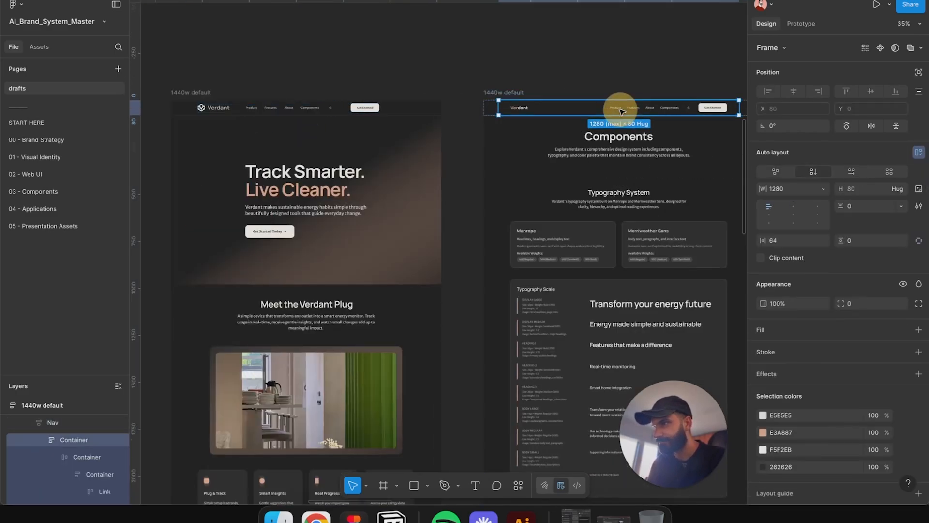
scroll(498, 143, "up", 2)
scroll(499, 143, "right", 1)
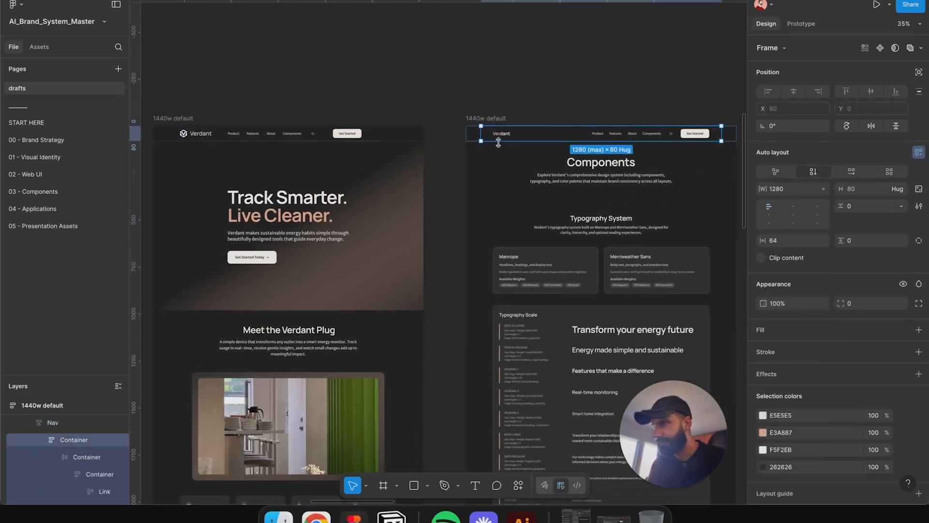
left_click(293, 131)
double_click(295, 131)
left_click(793, 91)
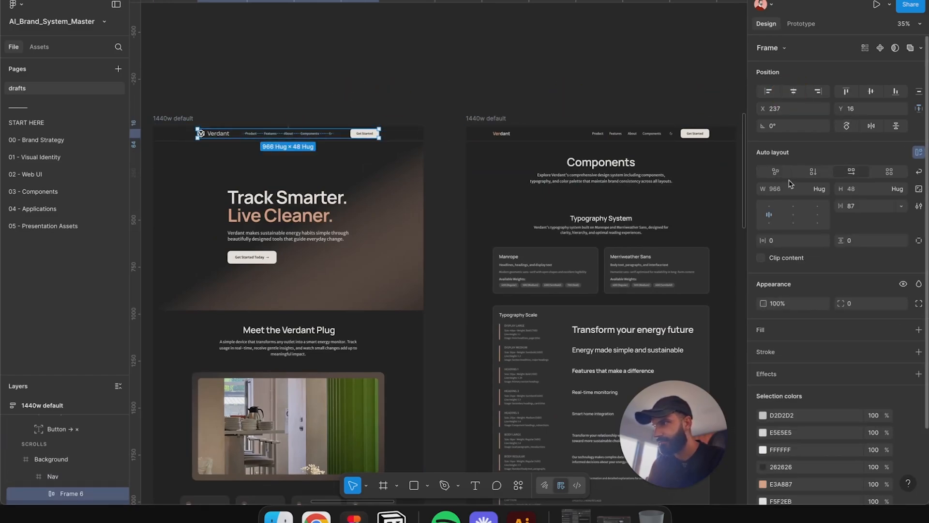
left_click(781, 193)
type("1280")
key("Return")
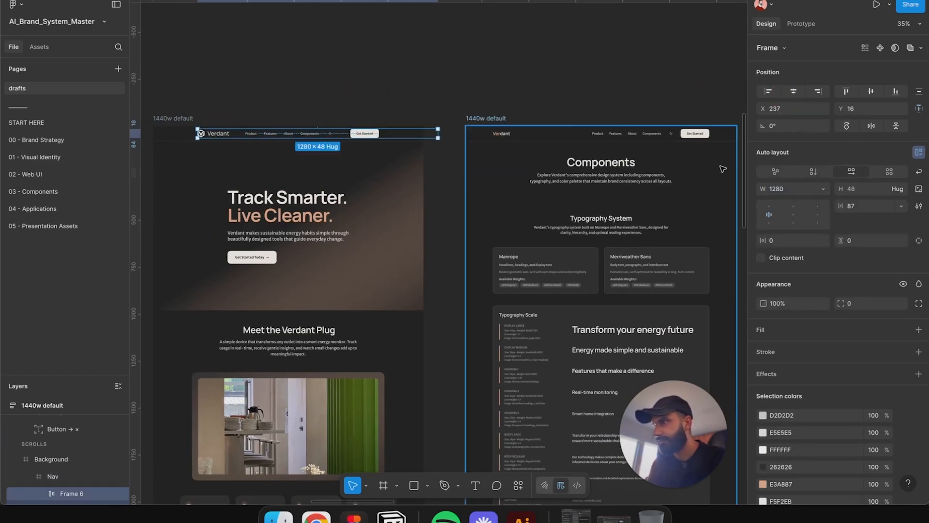
double_click(794, 214)
left_click(794, 91)
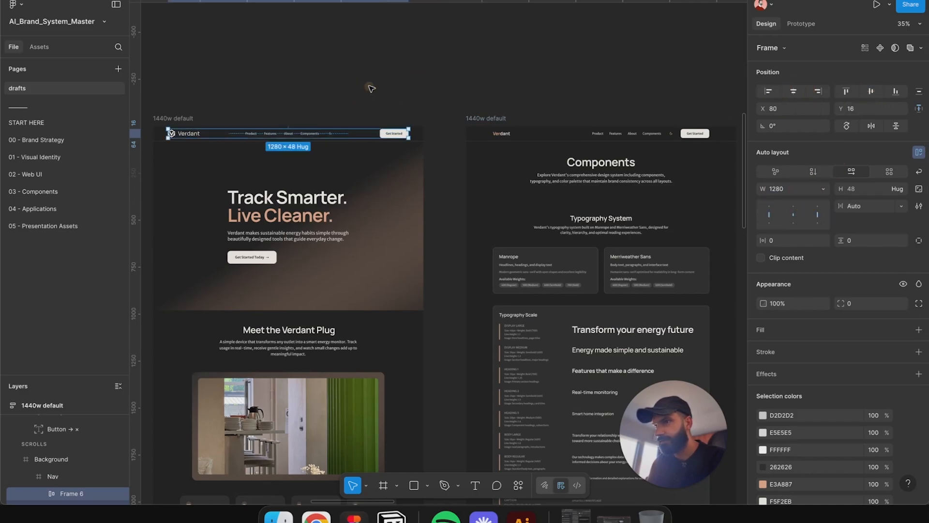
Step: Compare the Nav frames of the dark home page and the Components page
left_click(431, 113)
scroll(428, 92, "down", 3)
left_click(427, 70)
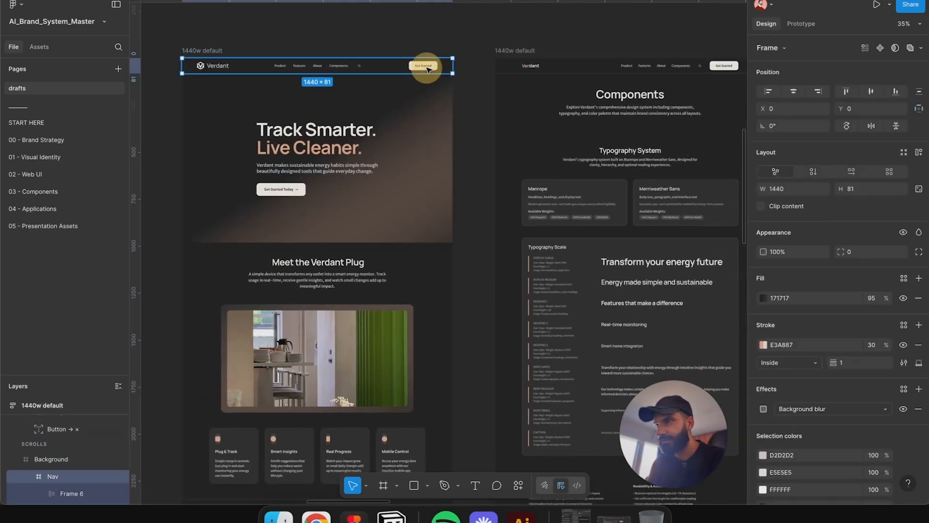
left_click(470, 29)
triple_click(421, 65)
left_click_drag(516, 58, 351, 77)
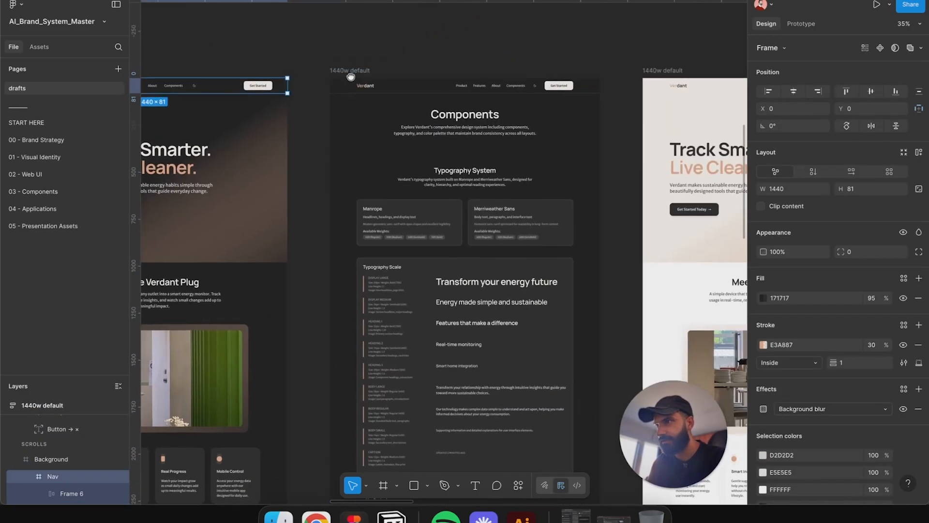
left_click(405, 87)
left_click(405, 88)
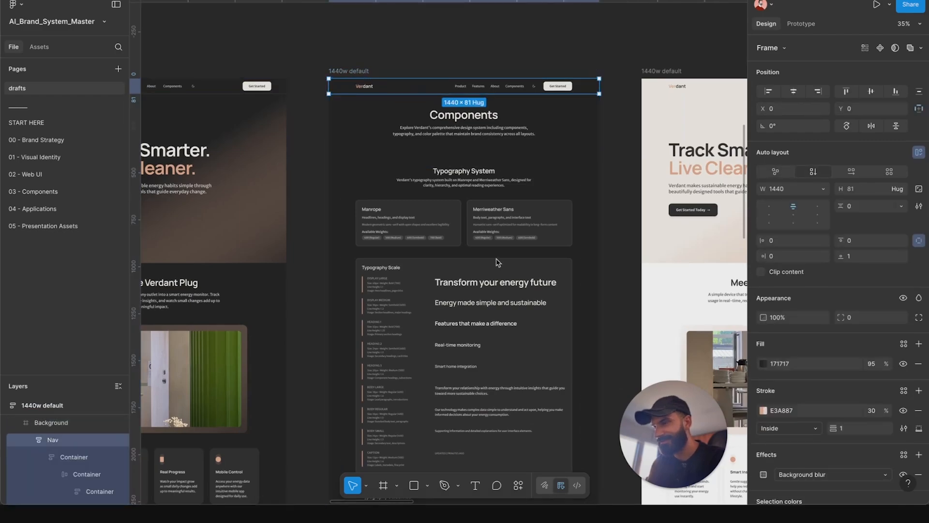
scroll(428, 111, "left", 5)
left_click(291, 114)
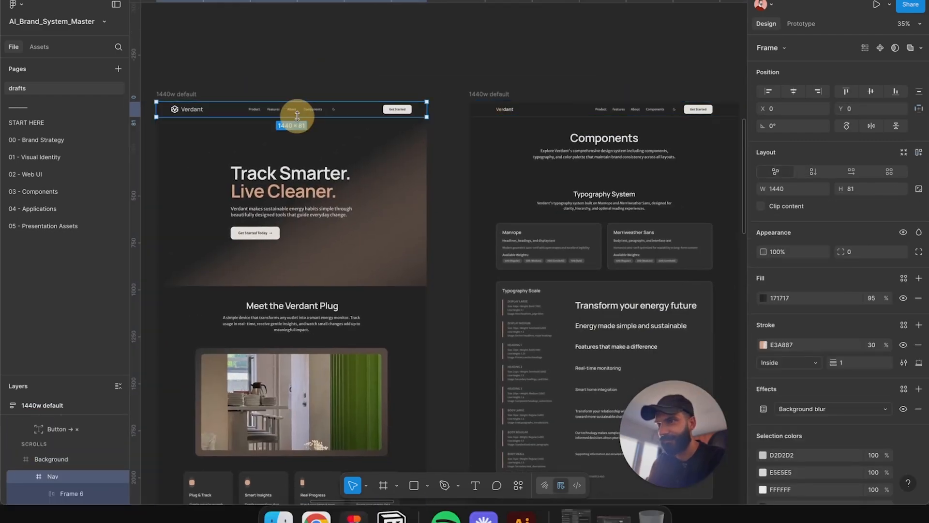
left_click(545, 117)
left_click(546, 116)
left_click(546, 116)
left_click(545, 115)
Step: Paste the new header row into the Components page's Nav and delete its old container
left_click(500, 131)
double_click(504, 110)
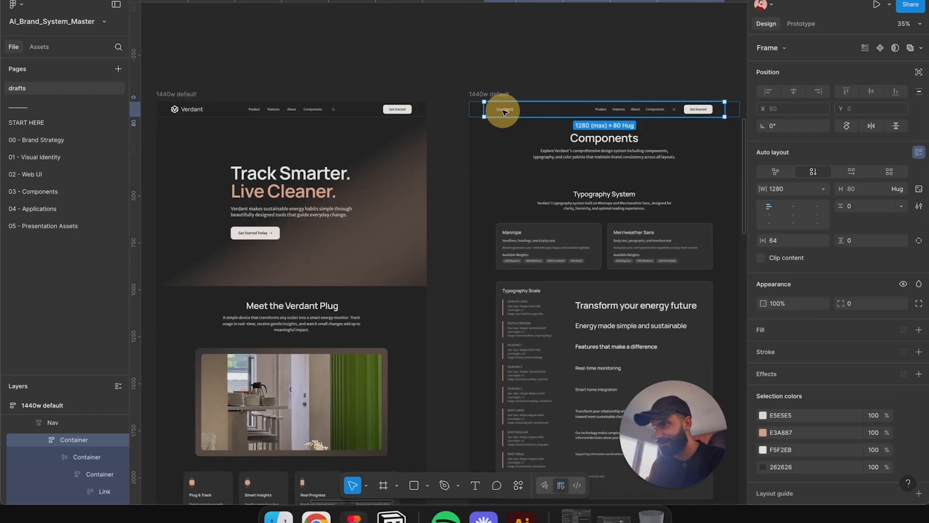
left_click(495, 118)
left_click(494, 112)
key("super+v")
scroll(494, 112, "right", 3)
left_click(444, 141)
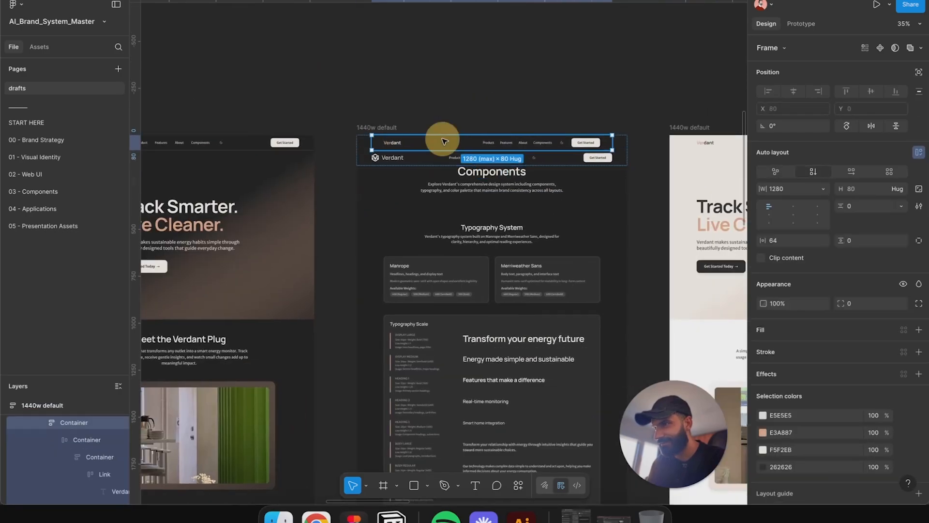
key("Delete")
Step: Copy the updated Nav frame from the Components page
scroll(532, 134, "right", 5)
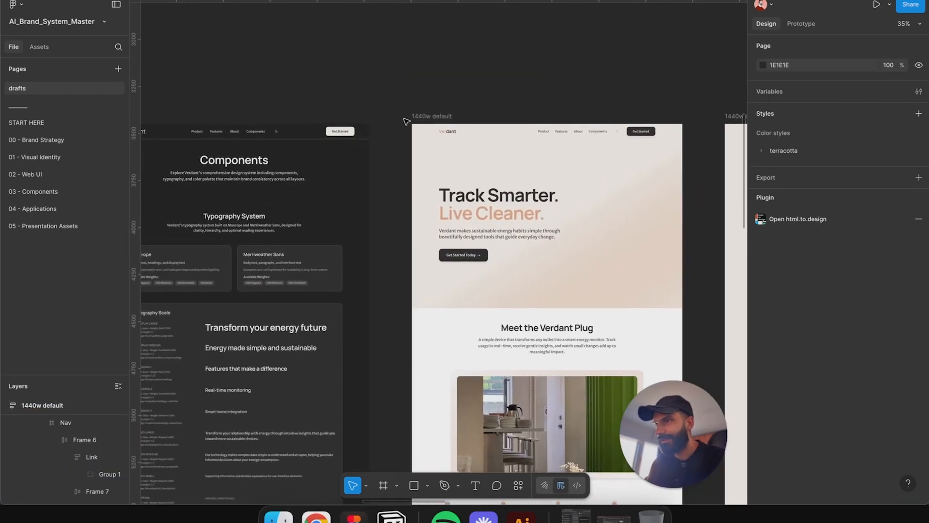
scroll(487, 135, "left", 4)
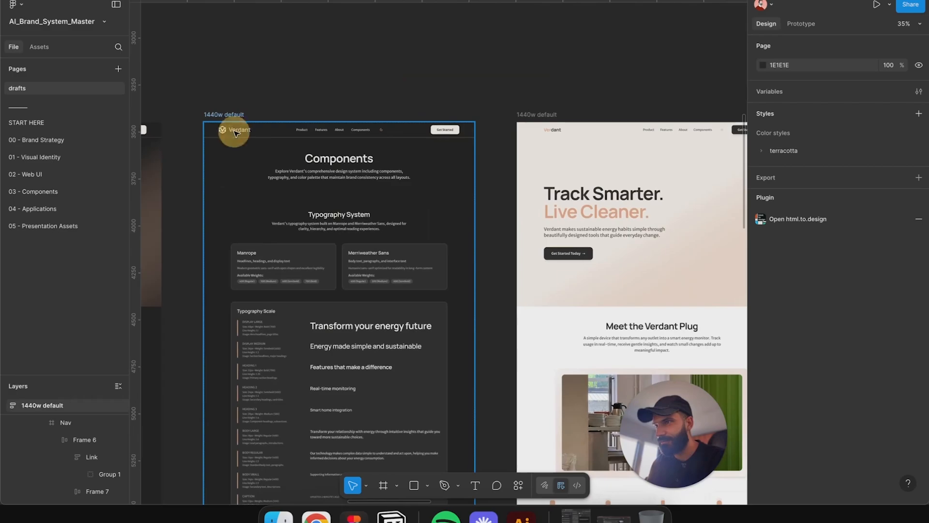
left_click(236, 133)
double_click(235, 132)
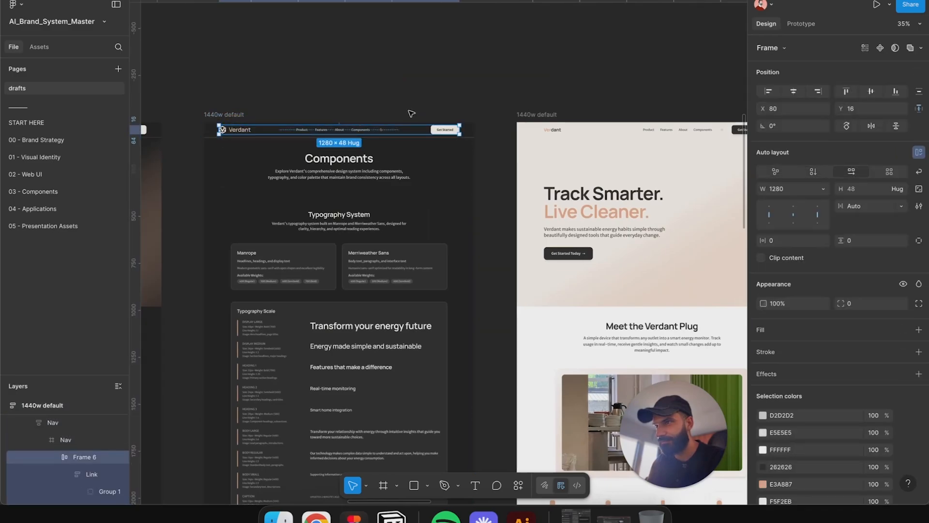
left_click(412, 115)
double_click(419, 135)
key("super+c")
Step: Paste the copied Nav into the light home page and move it to the top of the page
scroll(531, 117, "right", 8)
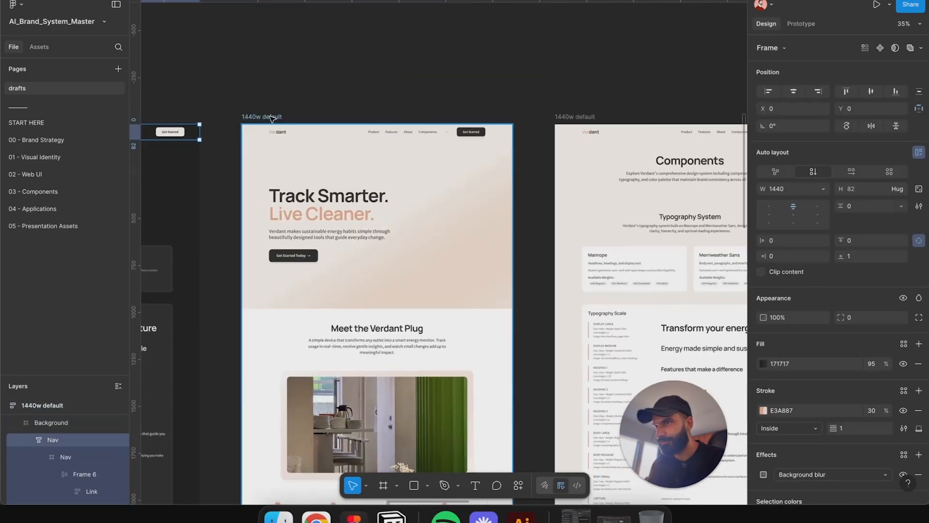
left_click(272, 115)
key("super+v")
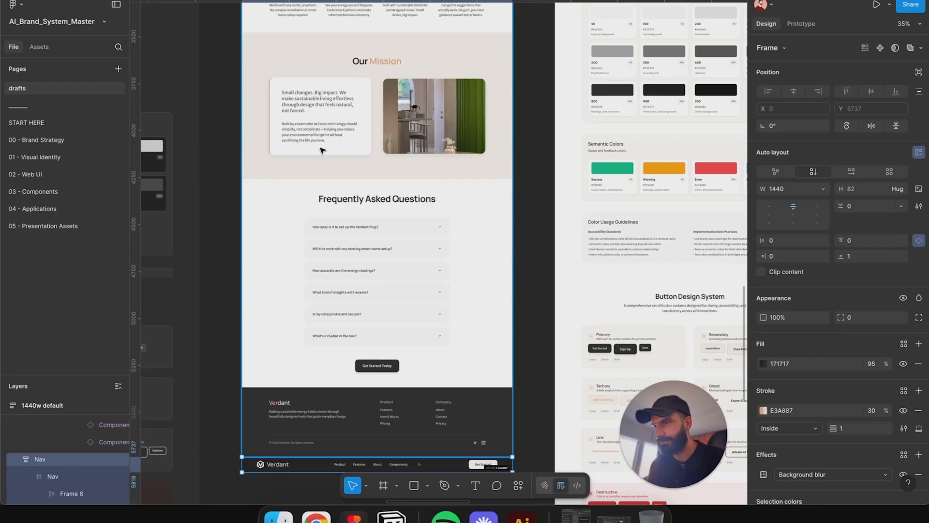
key("Up")
Step: Copy the old light Nav's properties and paste them onto the new pasted Nav on the light home page
scroll(321, 151, "up", 10)
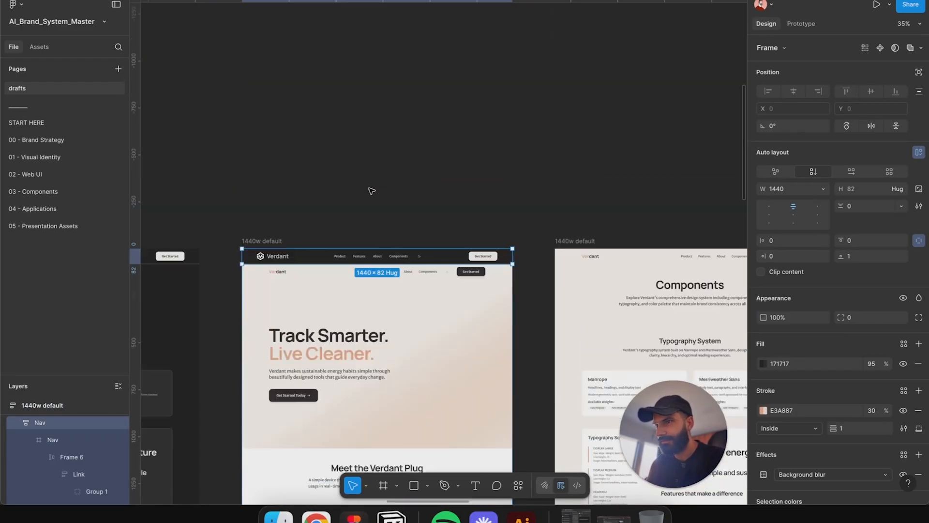
scroll(292, 271, "up", 8)
scroll(340, 270, "down", 2)
left_click(311, 189)
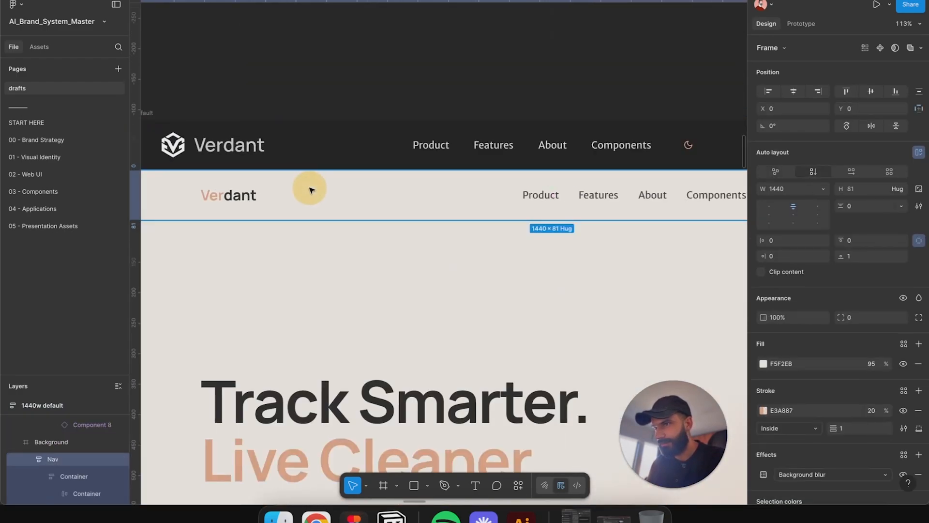
right_click(313, 188)
mouse_move(366, 159)
left_click(489, 214)
left_click(322, 141)
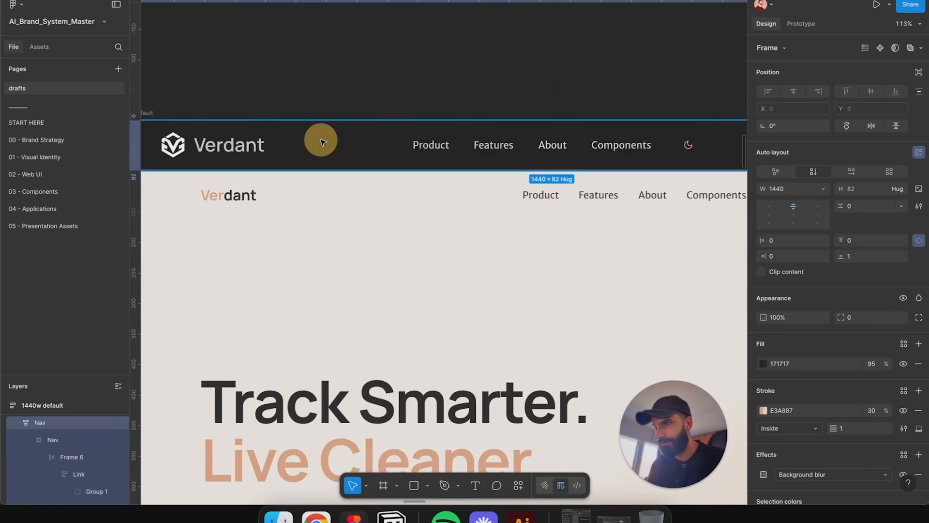
right_click(324, 142)
left_click(460, 227)
Step: Review the navigation headers across the dark and light home pages and the Components pages
scroll(388, 173, "down", 2)
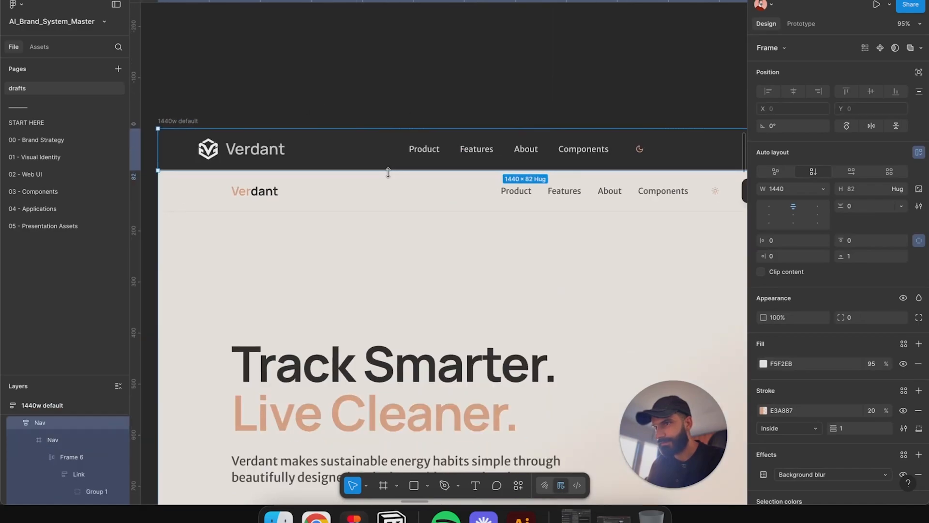
scroll(404, 160, "right", 2)
scroll(403, 156, "down", 3)
left_click(321, 168)
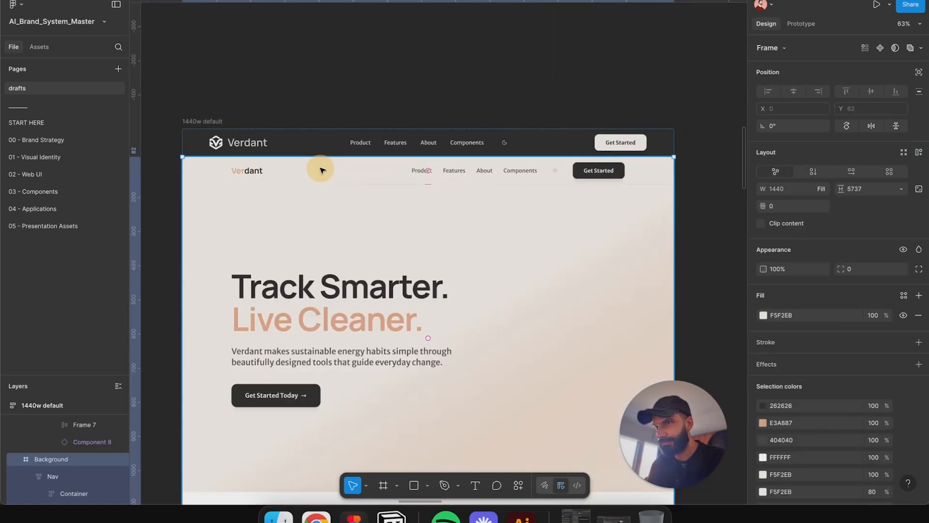
double_click(320, 168)
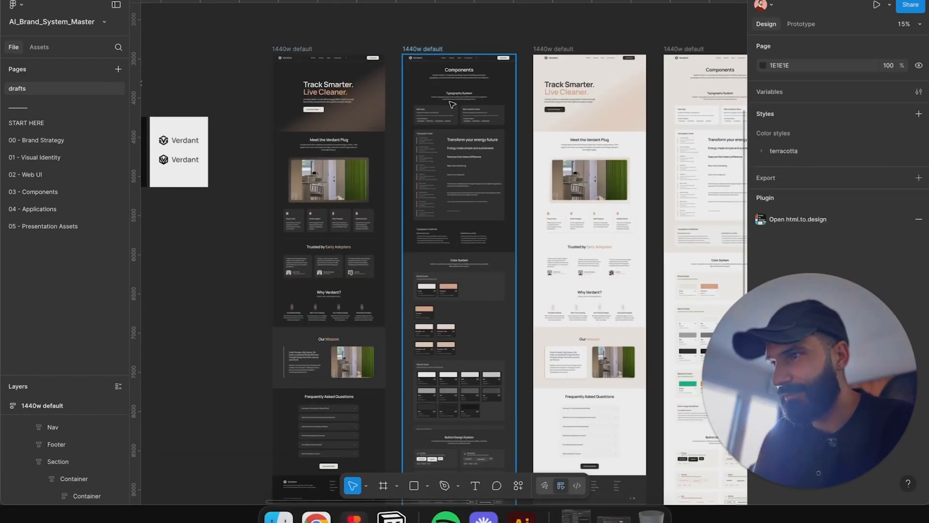
scroll(291, 112, "up", 5)
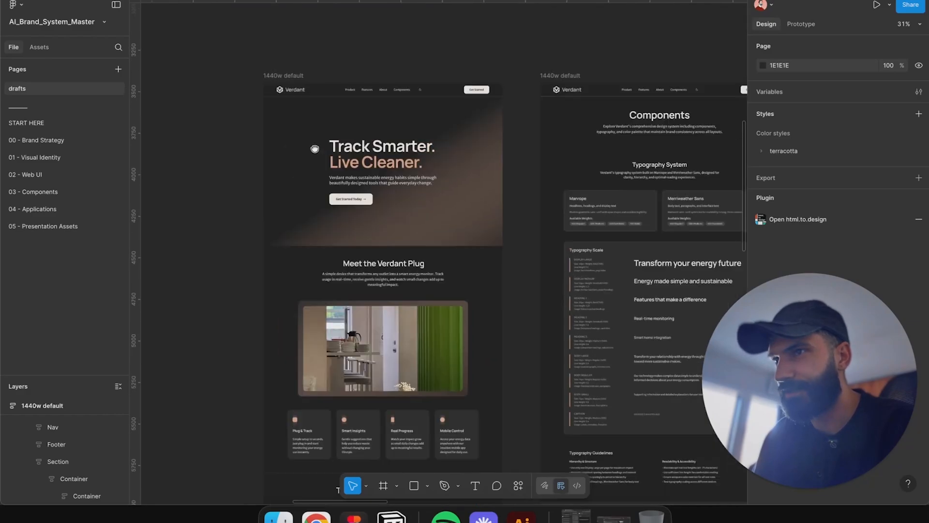
scroll(292, 112, "up", 5)
left_click(332, 99)
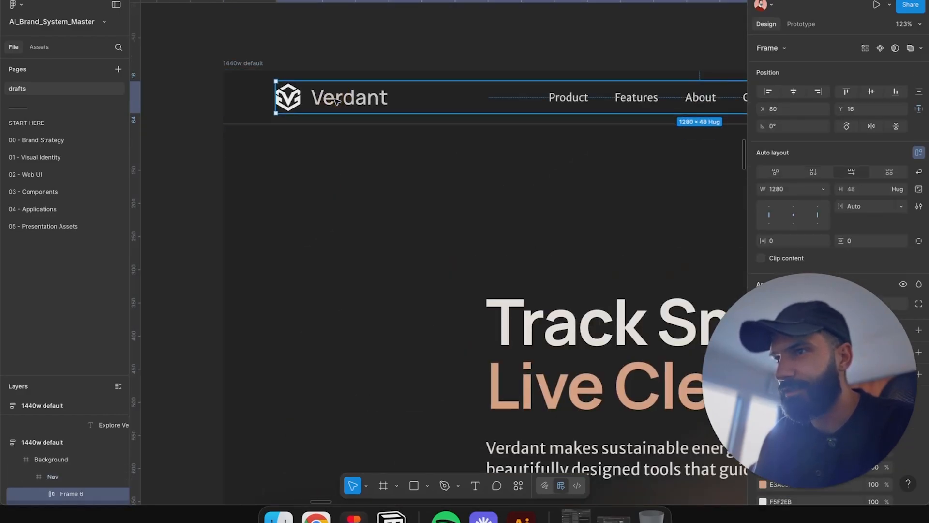
left_click_drag(405, 102, 316, 90)
scroll(315, 90, "down", 2)
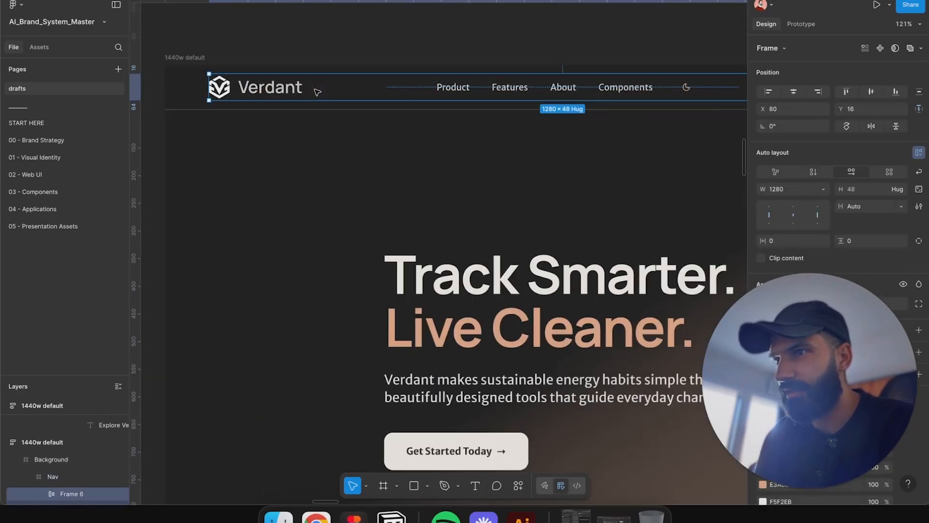
double_click(272, 87)
left_click(381, 57)
scroll(480, 179, "down", 3)
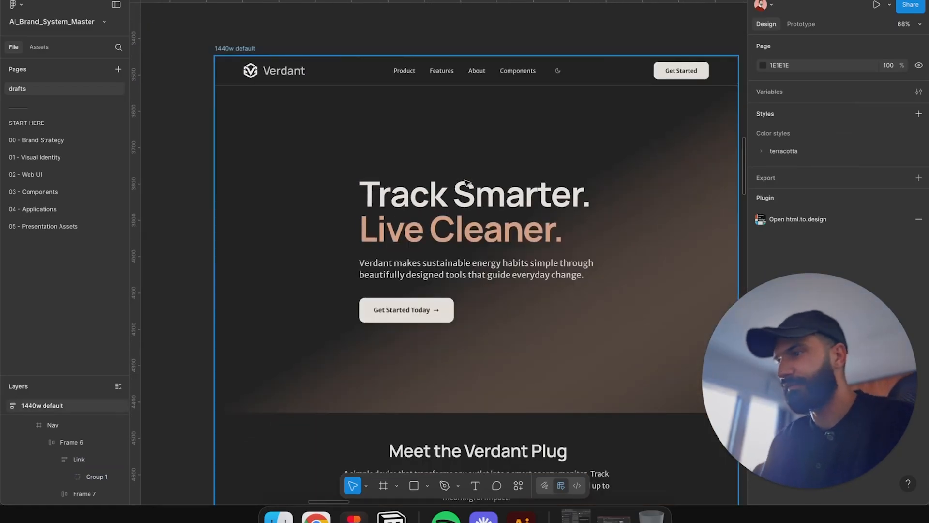
scroll(470, 186, "down", 5)
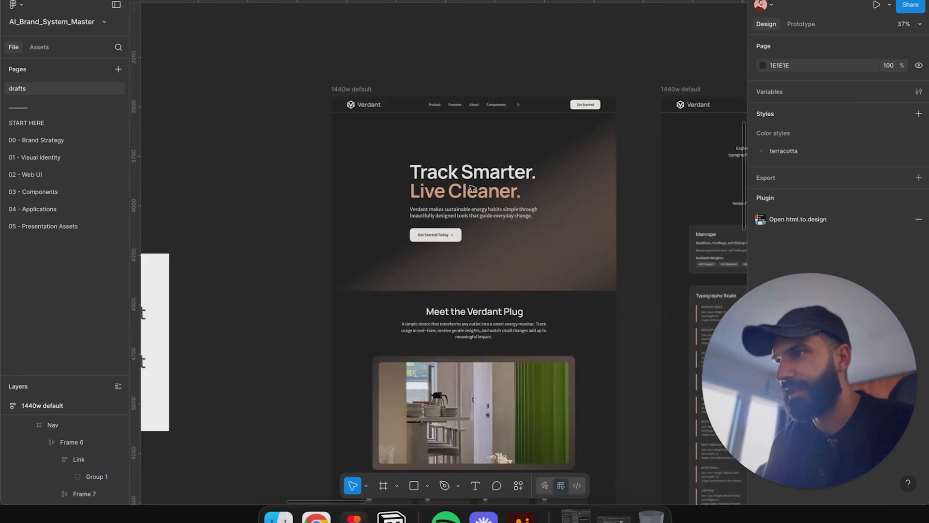
scroll(455, 177, "down", 4)
scroll(455, 177, "down", 10)
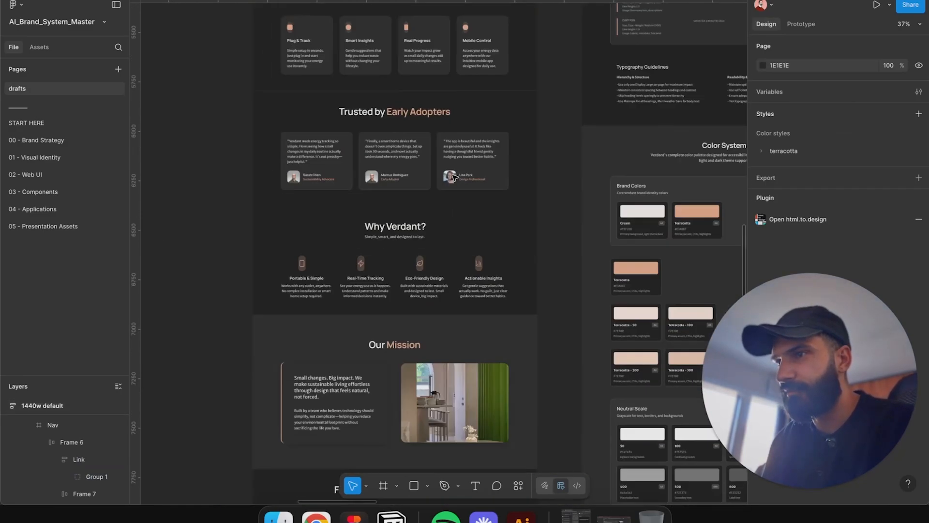
scroll(455, 177, "down", 3)
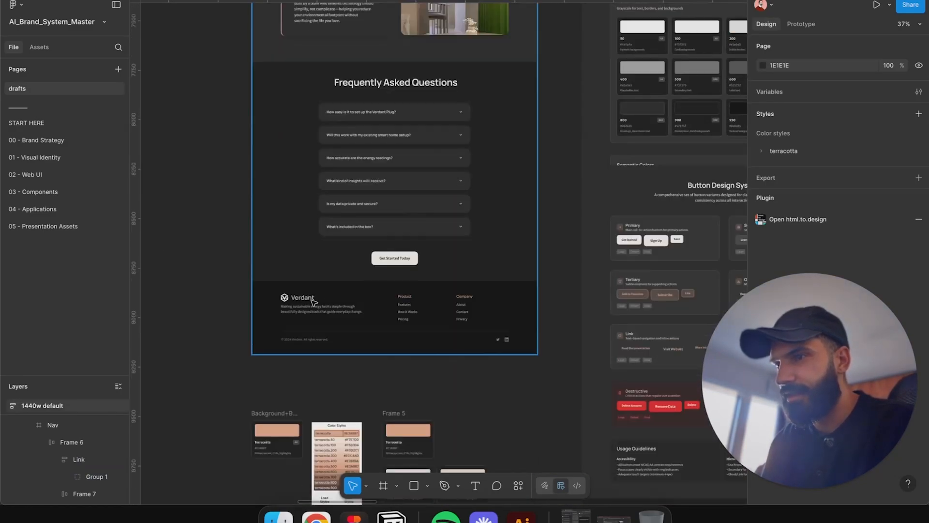
scroll(310, 302, "up", 5)
scroll(295, 303, "down", 5)
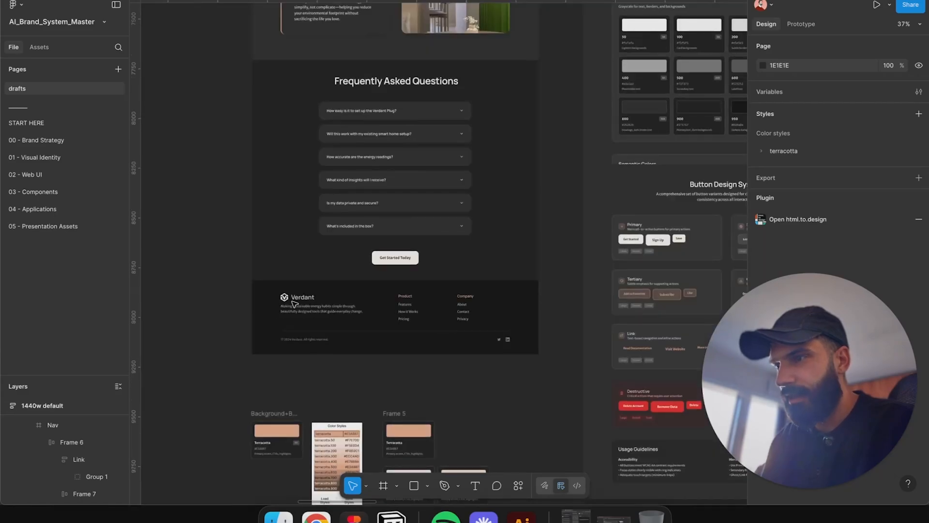
scroll(294, 303, "down", 5)
scroll(562, 316, "up", 5)
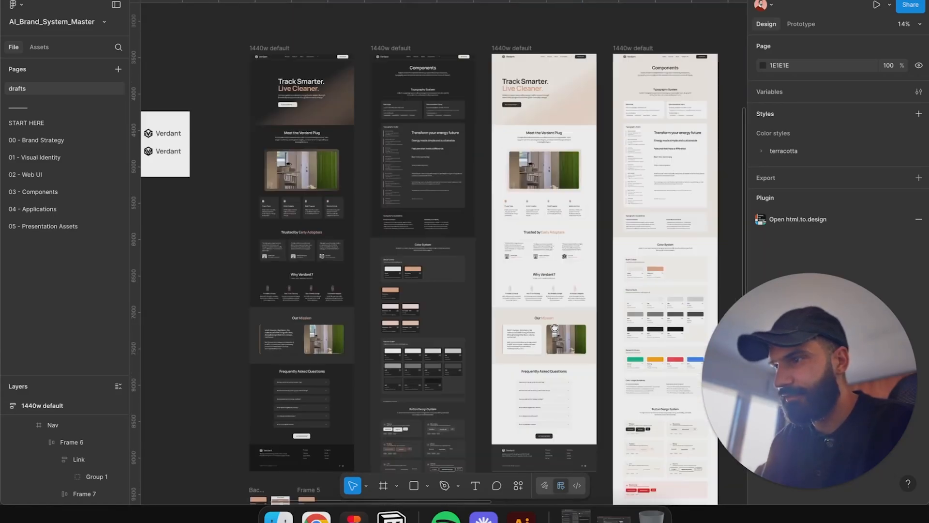
scroll(484, 145, "up", 10)
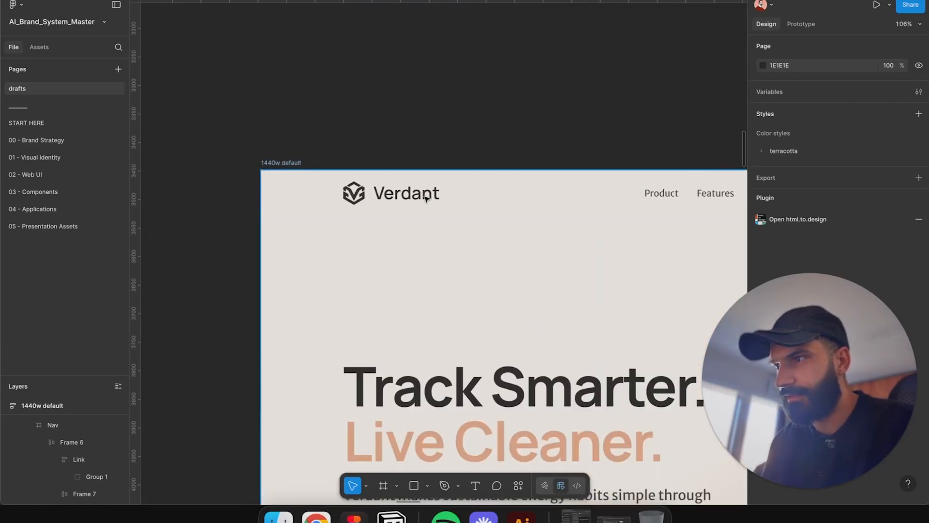
scroll(426, 198, "up", 5)
scroll(355, 190, "down", 2)
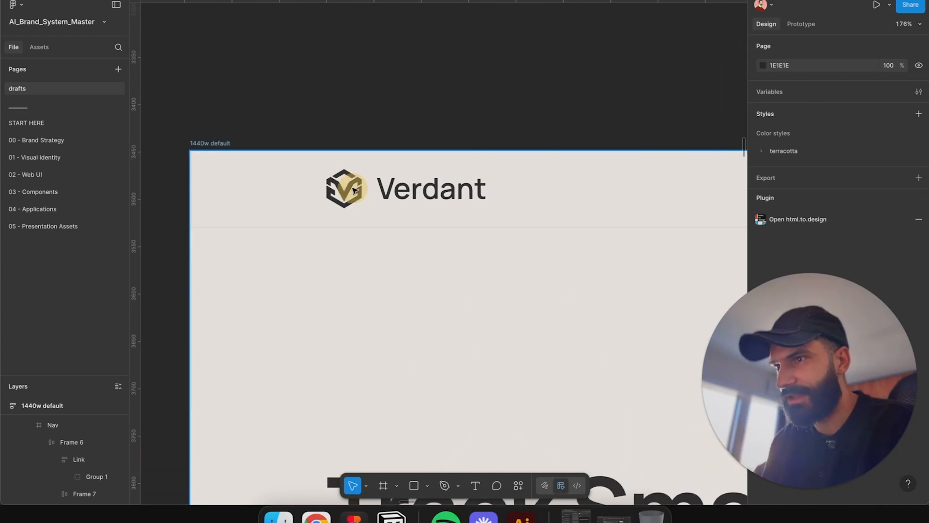
Step: Apply the terracotta/400 fill style to the logo icon in the light home page's header
double_click(355, 190)
double_click(355, 191)
double_click(355, 190)
double_click(355, 190)
double_click(354, 190)
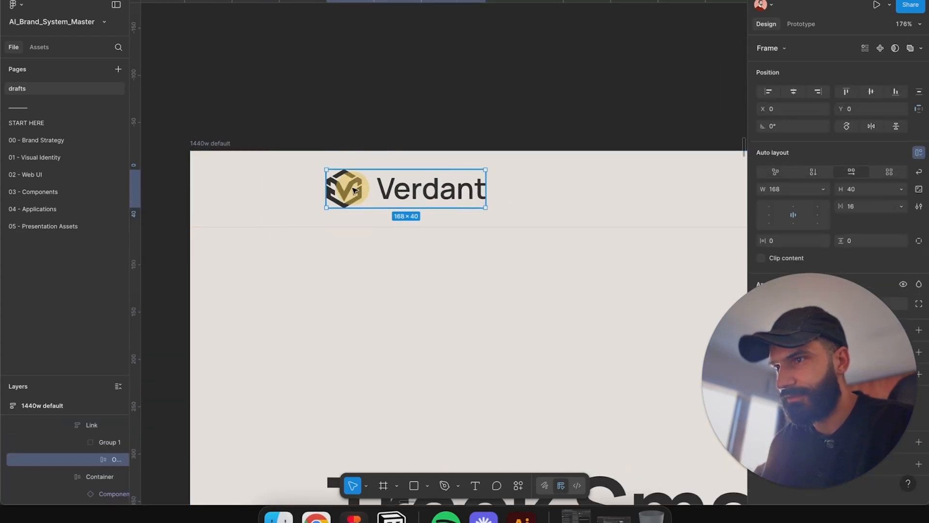
double_click(355, 190)
scroll(417, 166, "down", 5)
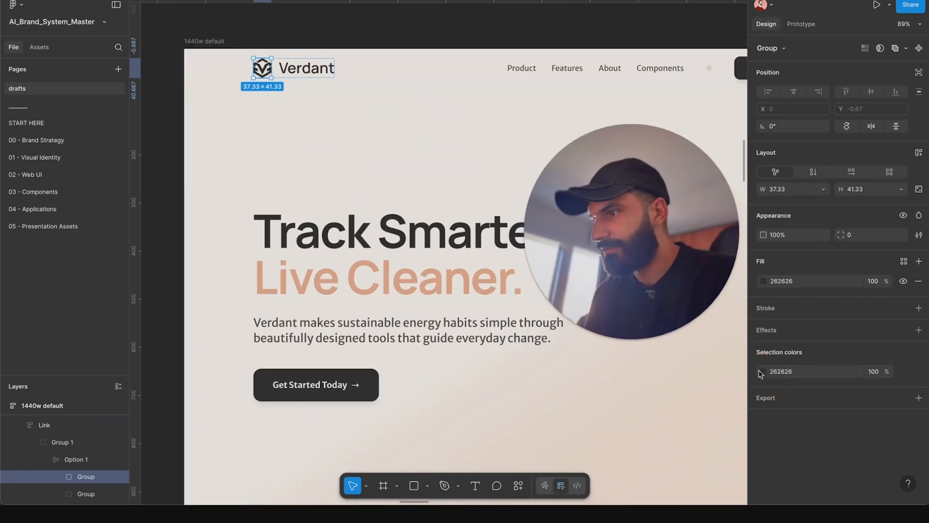
left_click(904, 261)
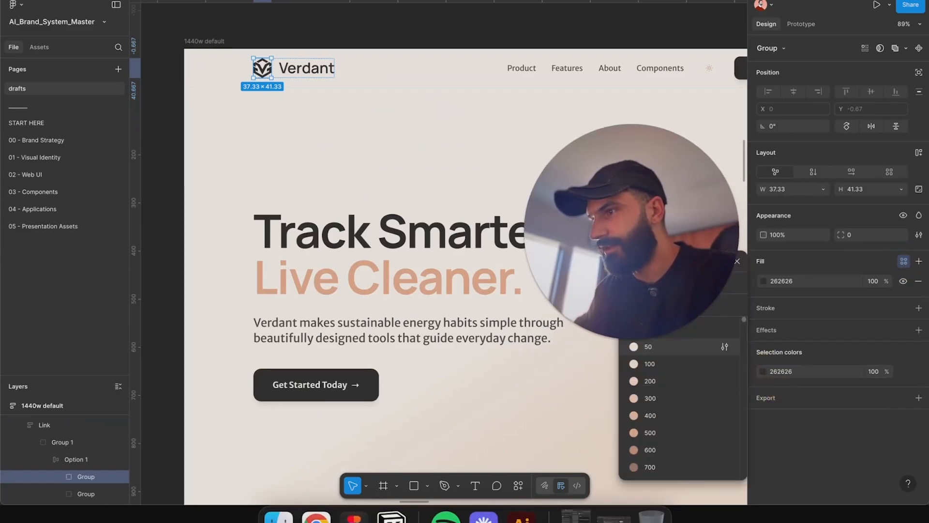
left_click(688, 416)
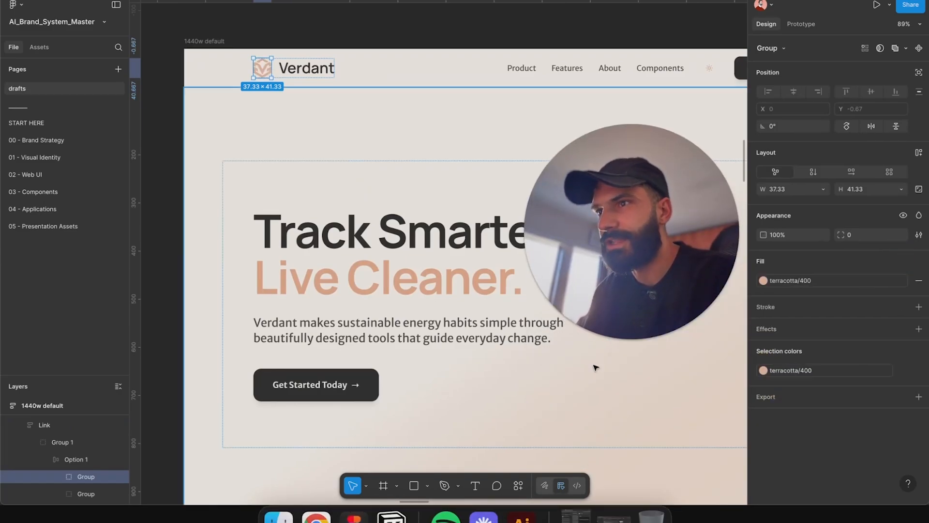
Step: Change the logo icon's fill style to terracotta/900, then to terracotta/800
left_click(763, 280)
left_click(694, 386)
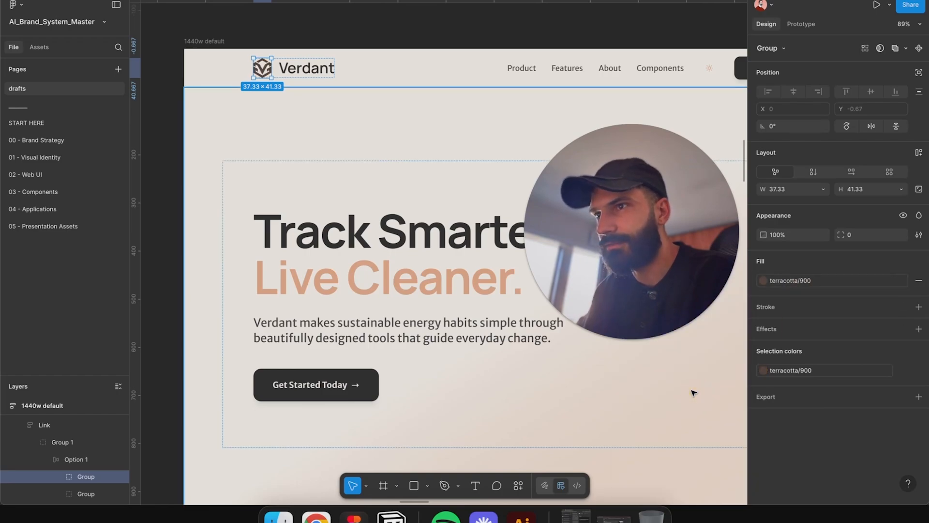
left_click(763, 281)
left_click(674, 386)
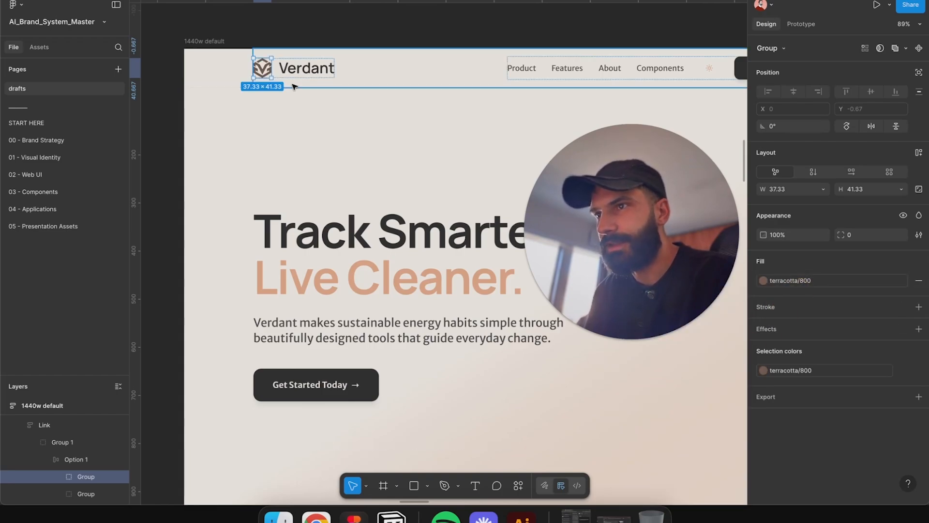
Step: Apply a dark terracotta color swatch to the Verdant wordmark's fill
key("Tab")
left_click(904, 263)
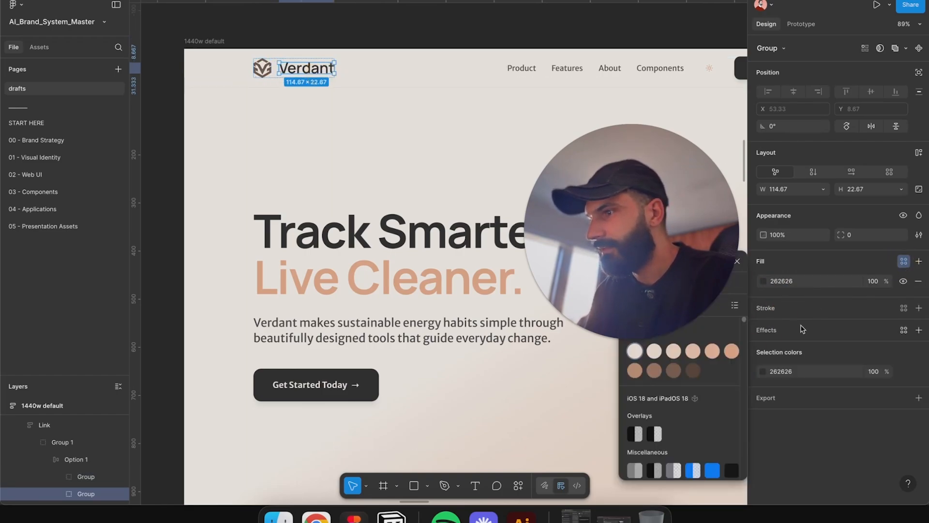
left_click(638, 367)
left_click(381, 36)
scroll(378, 37, "down", 2)
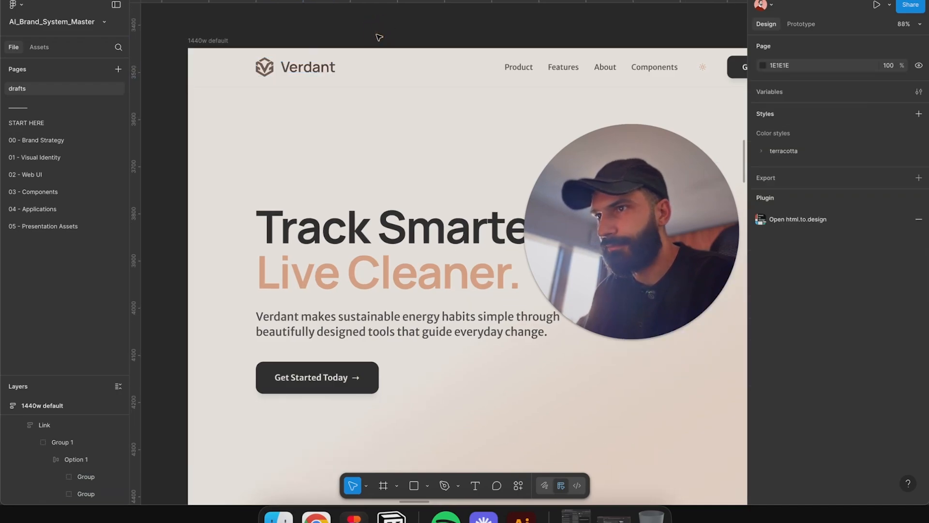
left_click_drag(378, 37, 326, 116)
key("super+z")
key("shift+Tab")
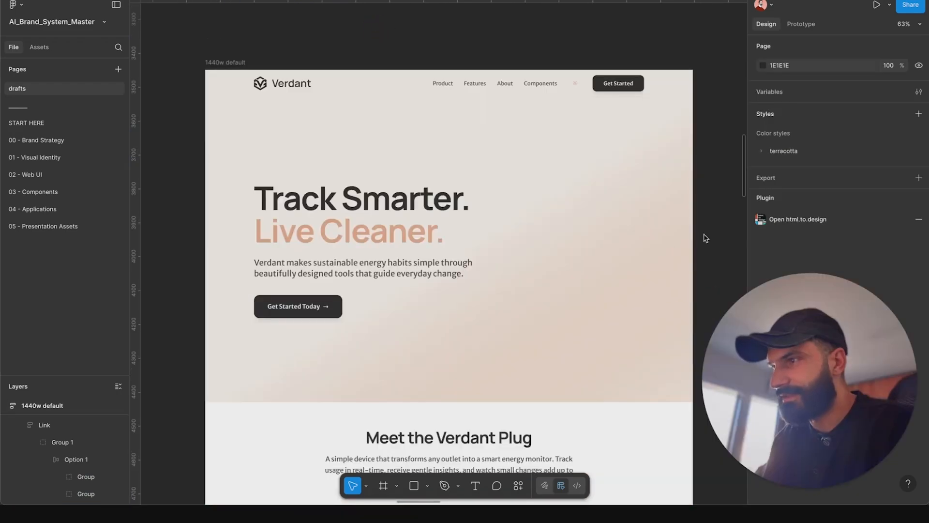
left_click_drag(714, 248, 684, 227)
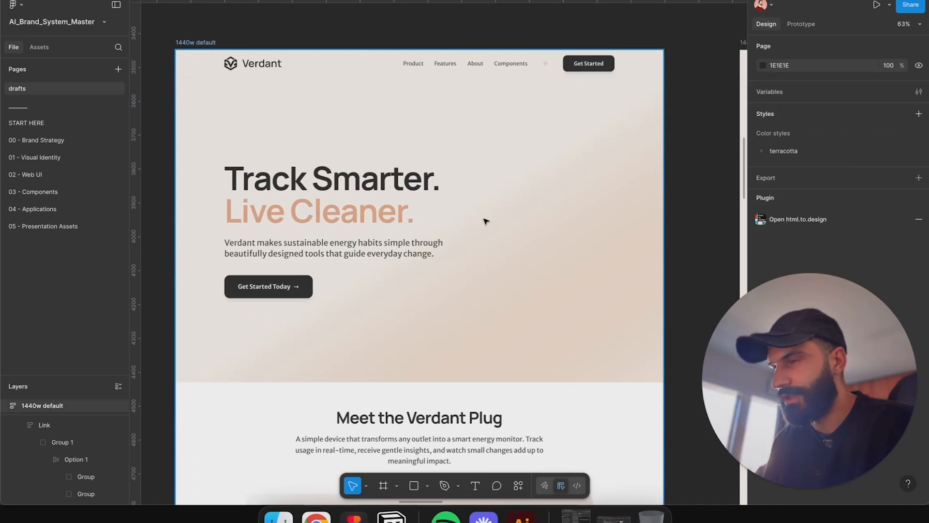
Step: Draw a freehand Pencil doodle of a round outline with two squares over the light home page's hero
left_click(458, 485)
left_click(477, 454)
mouse_move(535, 97)
left_mouse_down()
mouse_move(455, 154)
mouse_move(464, 267)
mouse_move(593, 309)
mouse_move(599, 137)
mouse_move(521, 112)
left_mouse_up()
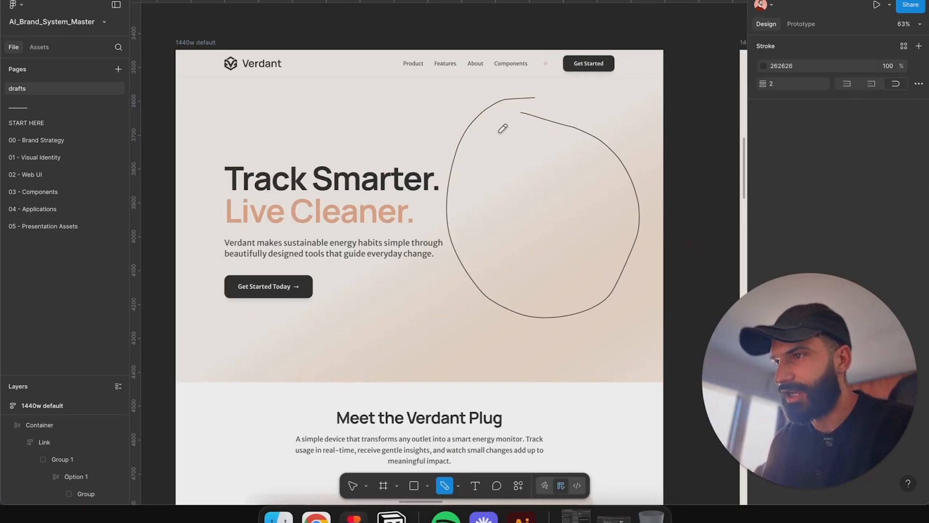
mouse_move(500, 132)
left_mouse_down()
mouse_move(561, 145)
mouse_move(508, 122)
left_mouse_up()
mouse_move(551, 182)
left_mouse_down()
mouse_move(534, 235)
mouse_move(589, 206)
mouse_move(537, 188)
left_mouse_up()
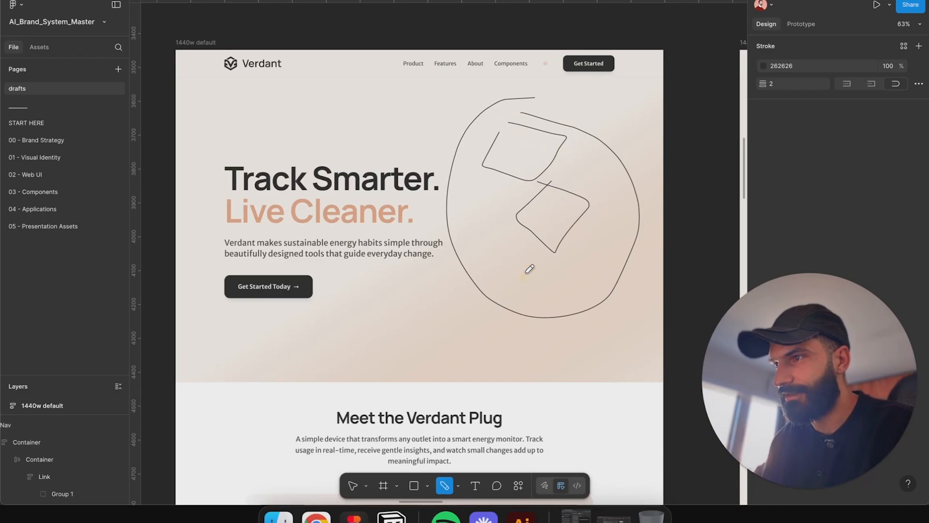
mouse_move(530, 269)
left_mouse_down()
mouse_move(587, 281)
mouse_move(529, 263)
left_mouse_up()
mouse_move(546, 209)
left_mouse_down()
mouse_move(554, 213)
mouse_move(539, 213)
left_mouse_up()
mouse_move(525, 152)
left_mouse_down()
mouse_move(514, 183)
mouse_move(547, 167)
left_mouse_up()
Step: Scribble more Pencil marks over the testimonials, mission, FAQ and Components page sections, then return to the Move tool
scroll(595, 338, "down", 5)
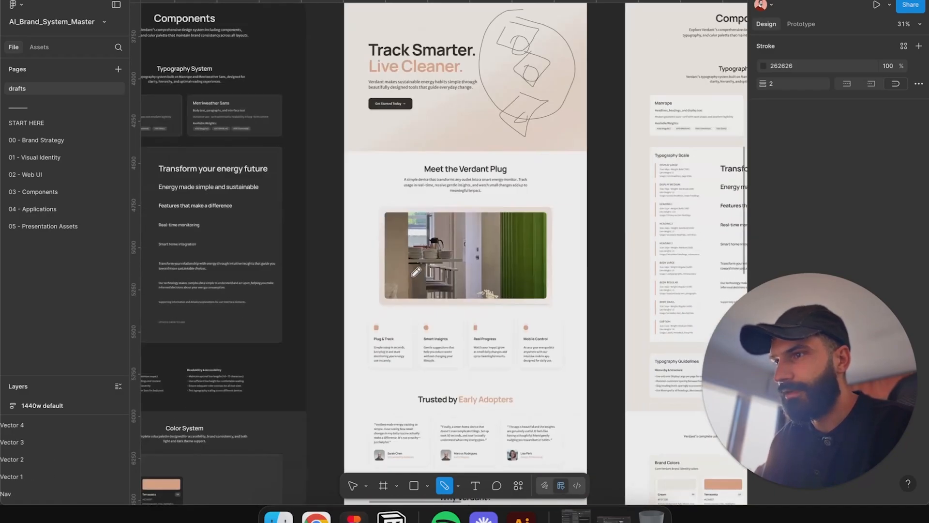
scroll(407, 205, "up", 5)
mouse_move(406, 205)
left_mouse_down()
mouse_move(560, 332)
mouse_move(390, 218)
mouse_move(571, 333)
left_mouse_up()
scroll(247, 221, "down", 10)
left_click_drag(249, 219, 286, 228)
left_click_drag(380, 212, 423, 207)
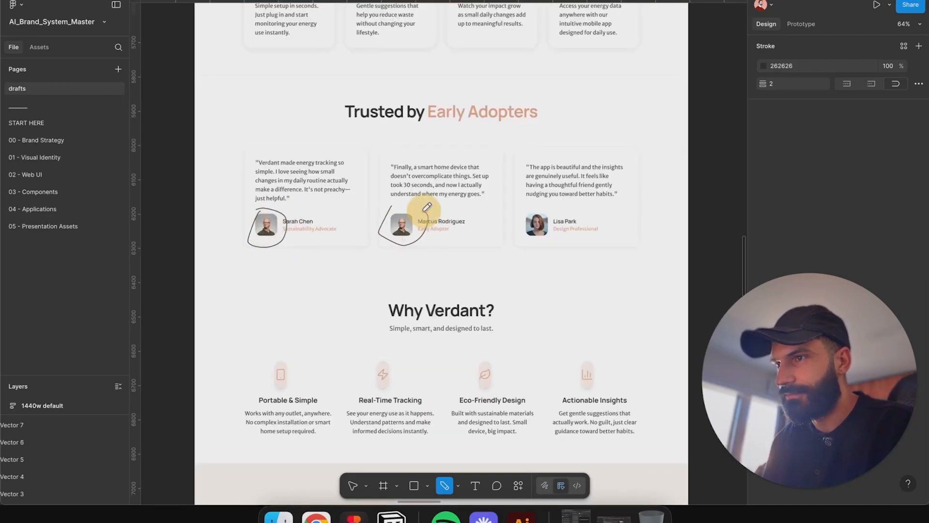
left_click_drag(527, 203, 550, 245)
scroll(550, 263, "down", 10)
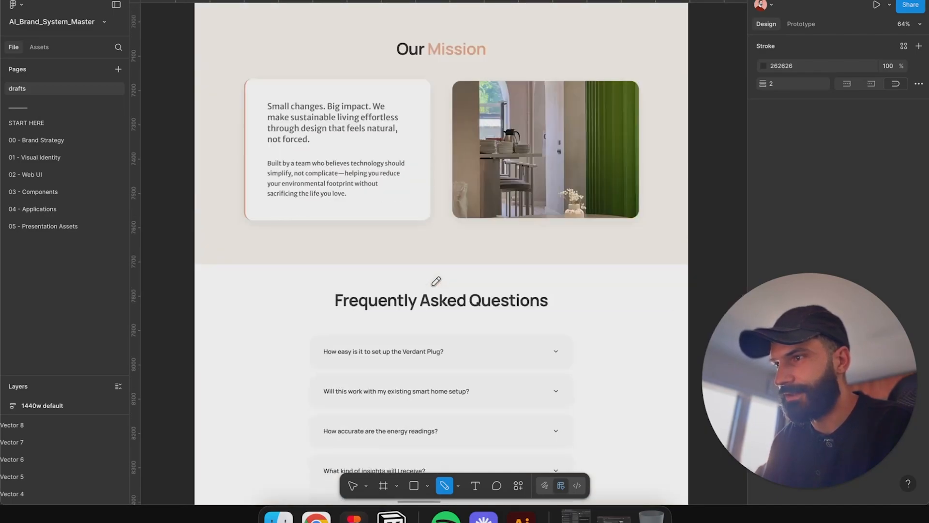
left_click_drag(484, 199, 570, 240)
scroll(567, 227, "down", 10)
mouse_move(555, 322)
left_mouse_down()
mouse_move(411, 195)
mouse_move(453, 390)
left_mouse_up()
left_click_drag(386, 184, 473, 421)
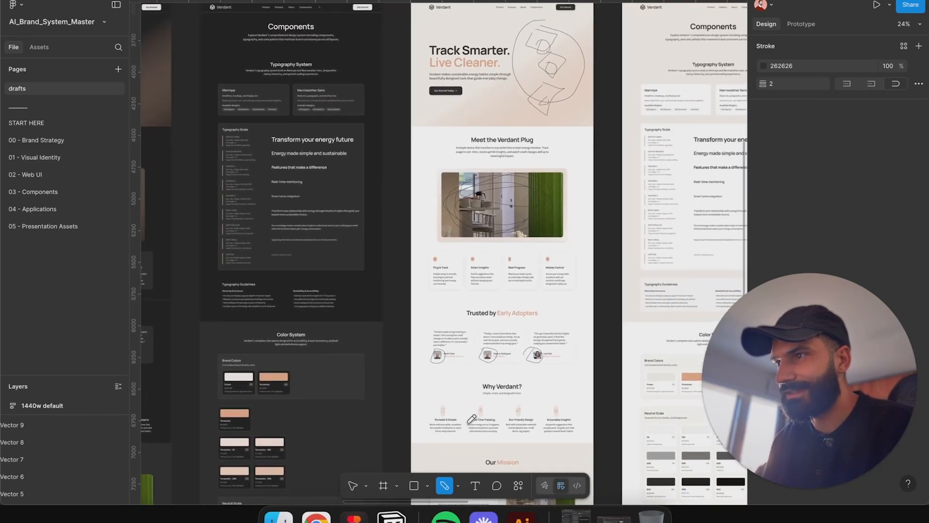
left_click_drag(269, 420, 443, 160)
scroll(498, 332, "up", 10)
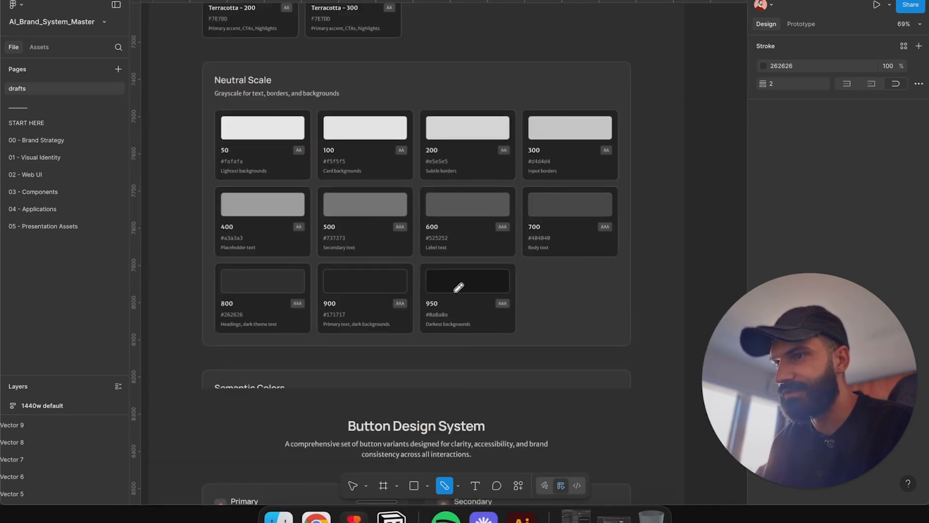
scroll(435, 301, "down", 10)
scroll(450, 162, "down", 3)
key("v")
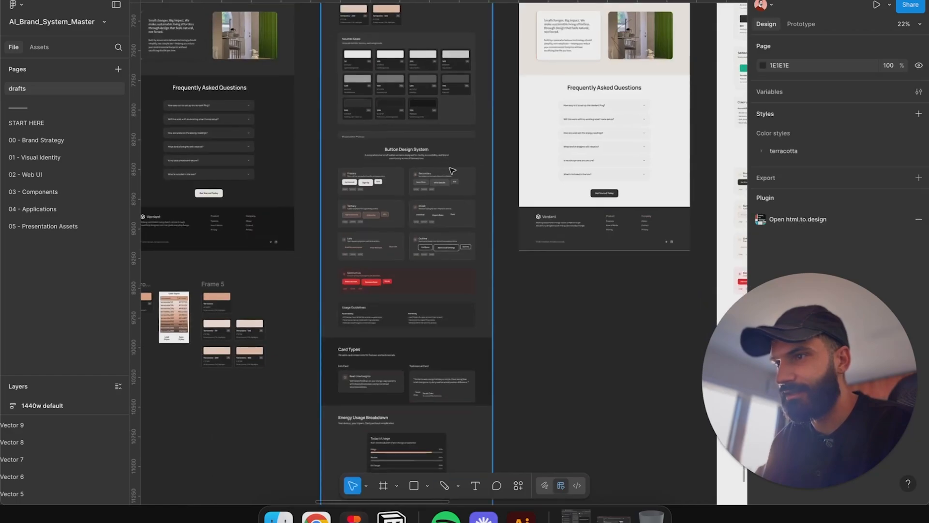
Step: Inspect the Button Design System section and neighbouring frames on the dark and light Components pages
left_click(402, 112)
left_click_drag(502, 48, 472, 187)
left_click(460, 180)
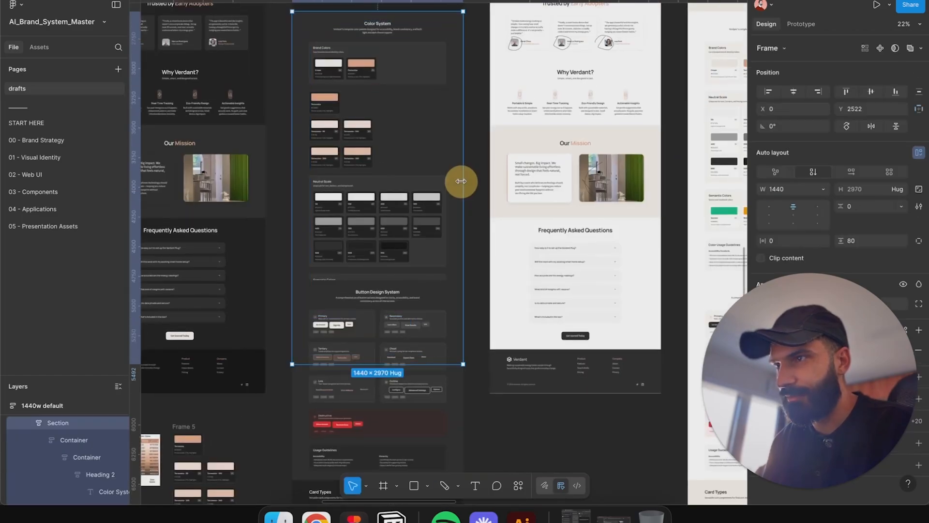
left_click(417, 329)
left_click_drag(417, 329, 418, 110)
scroll(419, 109, "down", 3)
left_click_drag(409, 174, 544, 269)
left_click_drag(426, 142, 440, 271)
left_click_drag(524, 329, 529, 326)
scroll(376, 140, "up", 3)
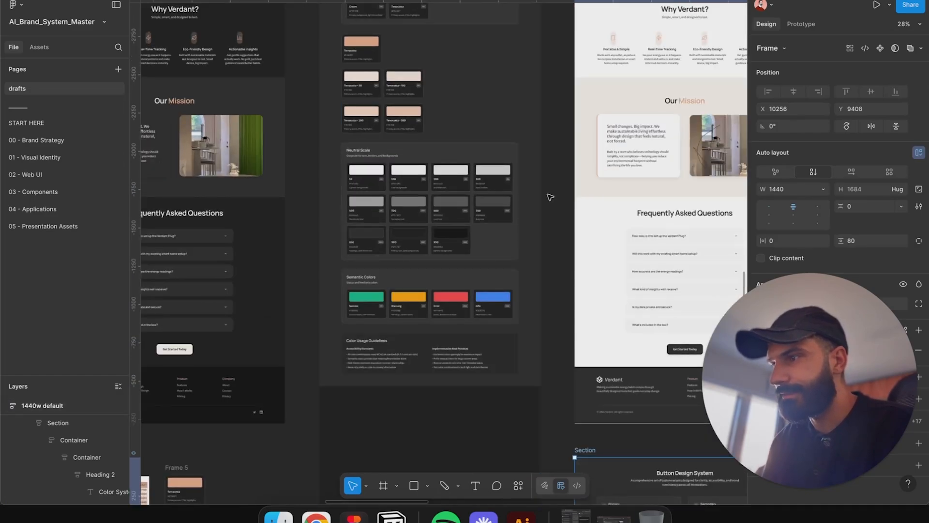
scroll(551, 196, "down", 5)
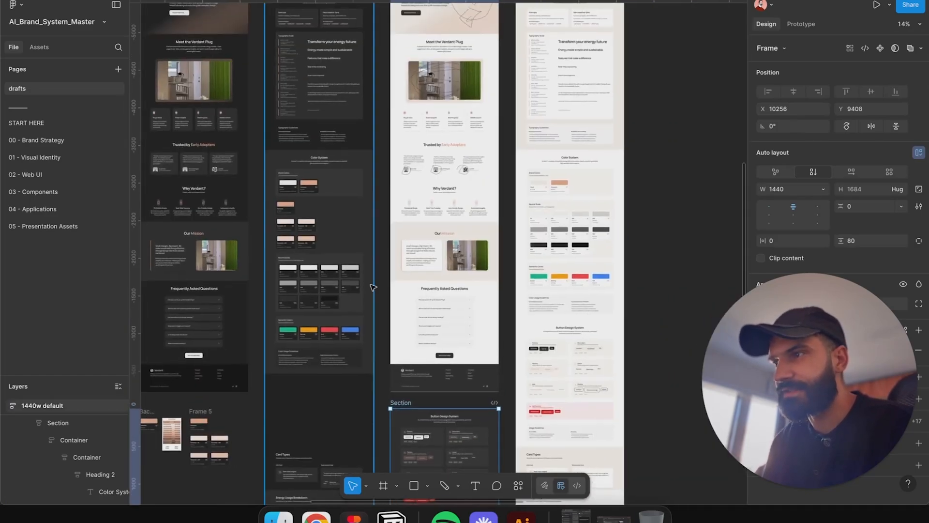
key("Escape")
scroll(271, 134, "up", 2)
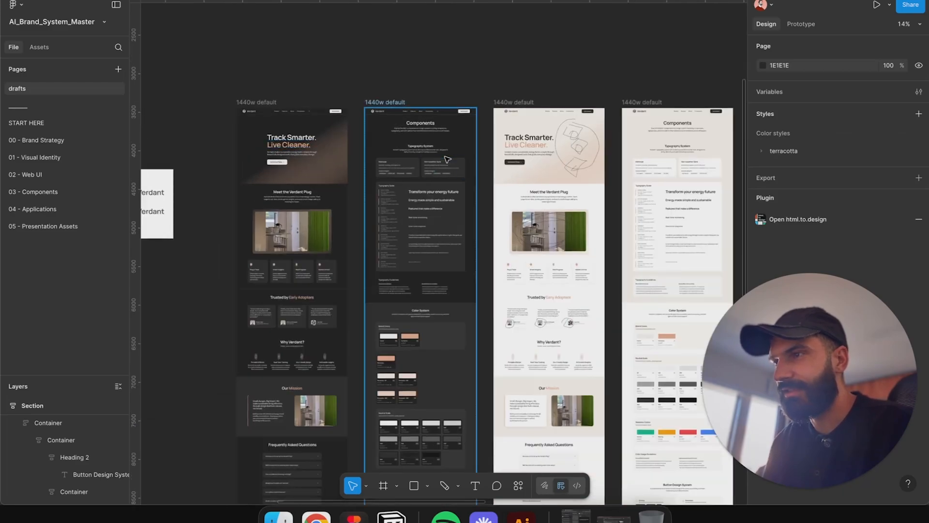
Step: Pan across the light Components page and the component frames to review their layouts
left_click_drag(500, 226, 282, 238)
scroll(417, 131, "up", 6)
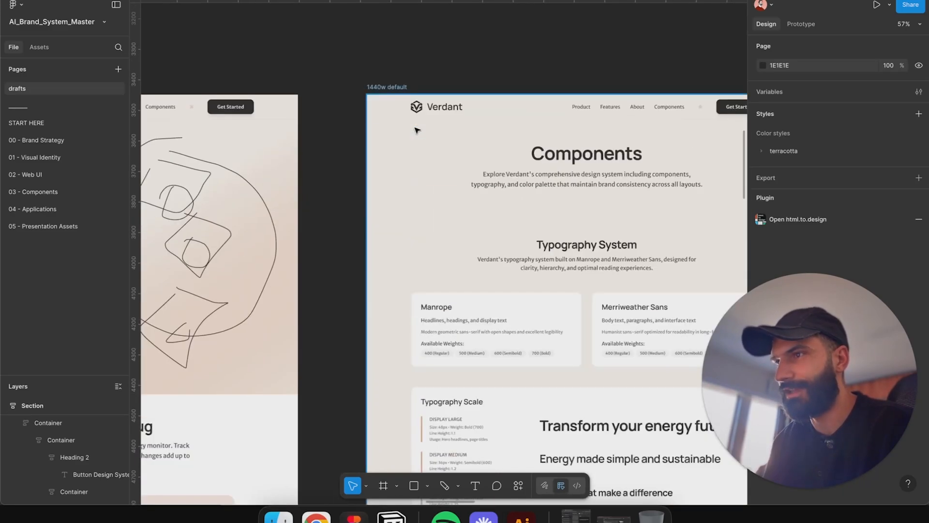
scroll(417, 131, "down", 5)
left_click_drag(573, 206, 276, 185)
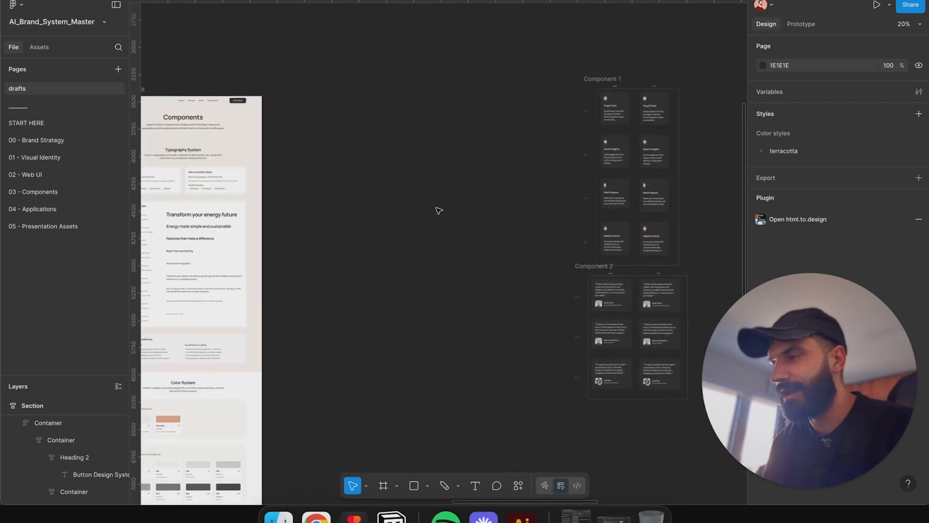
left_click_drag(438, 211, 599, 204)
Step: Switch to the browser and advance the Gamma presentation to the Step 6 Final Polish & Presentation slide
left_click(316, 517)
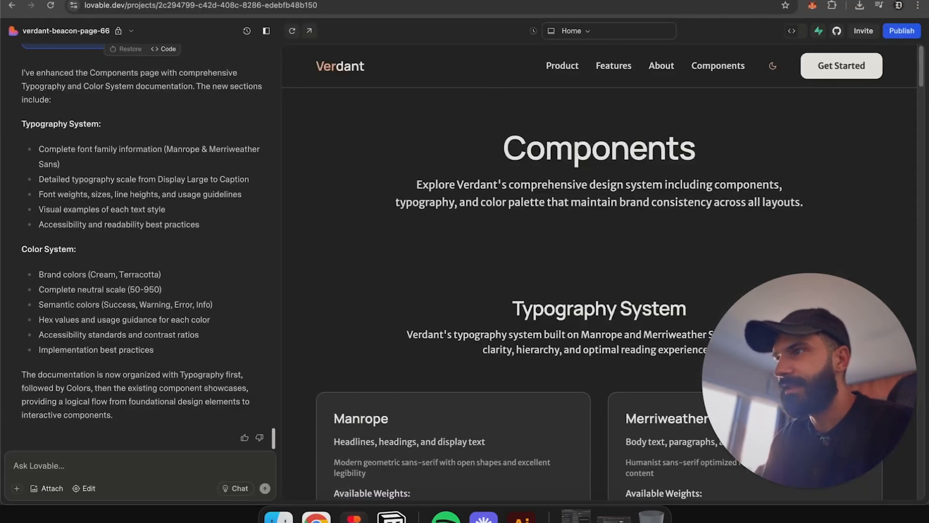
key("ctrl+Tab")
scroll(530, 232, "down", 3)
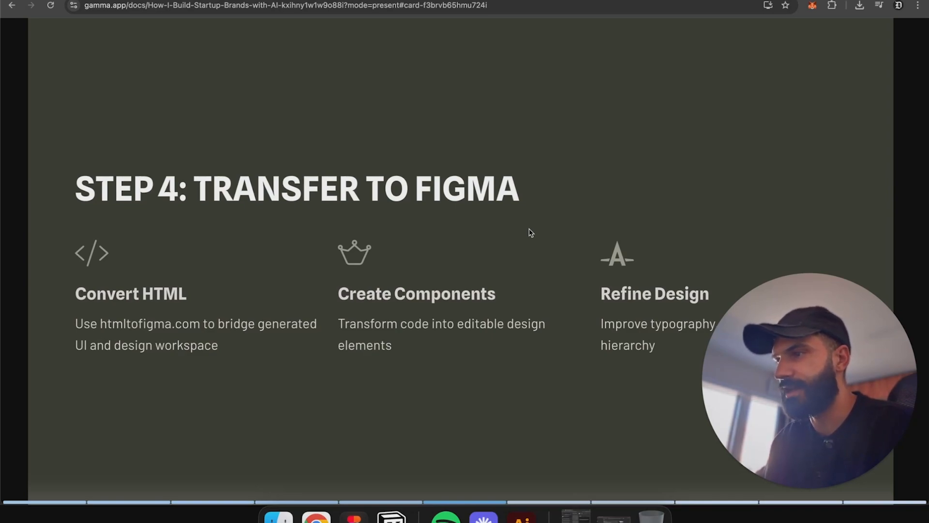
key("Right")
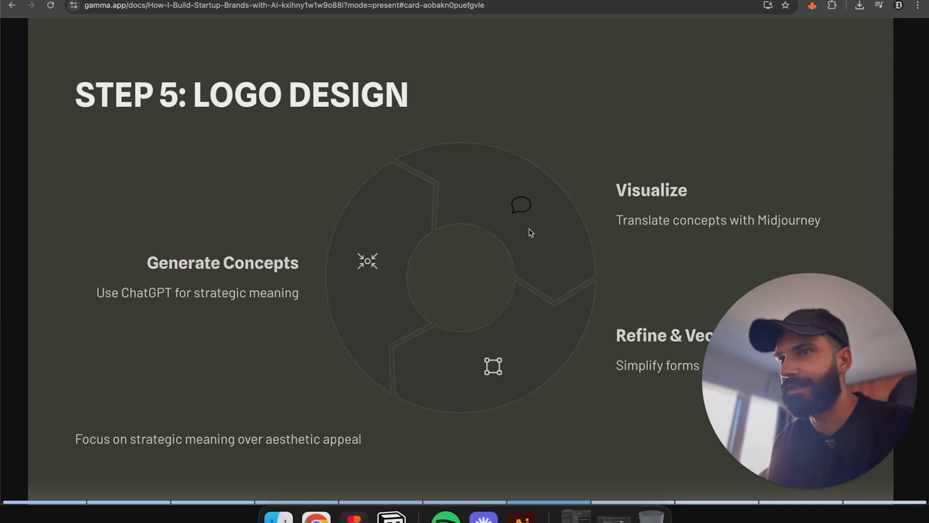
key("Right")
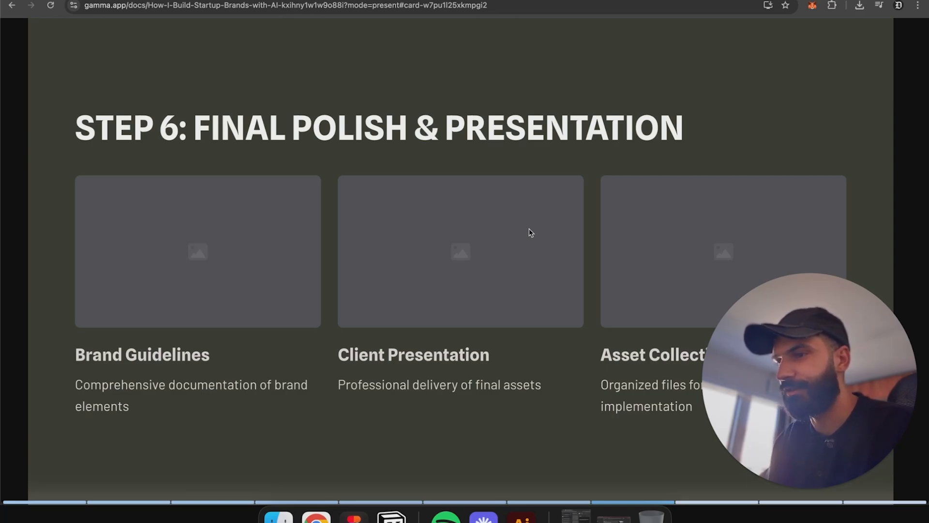
Step: Return to Figma and select the light Components page frame and its header container
left_click(354, 518)
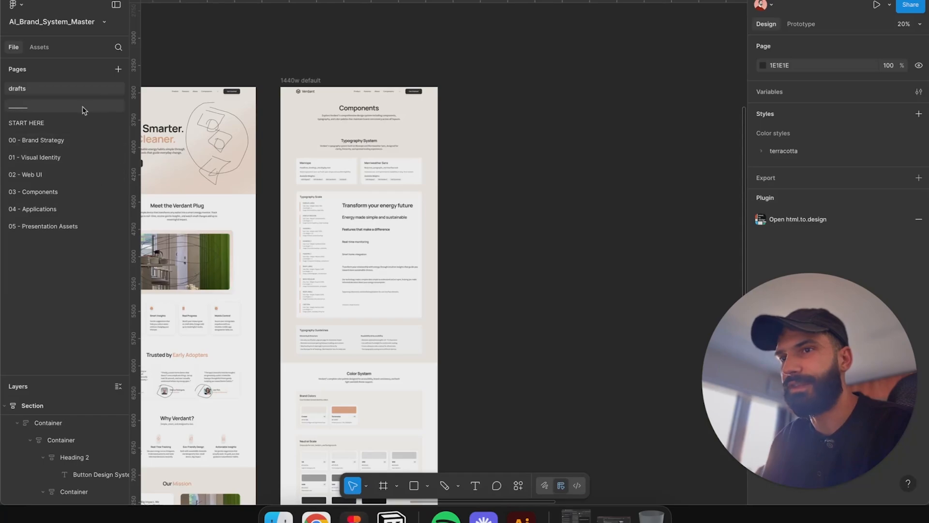
left_click_drag(361, 164, 675, 101)
left_click(584, 208)
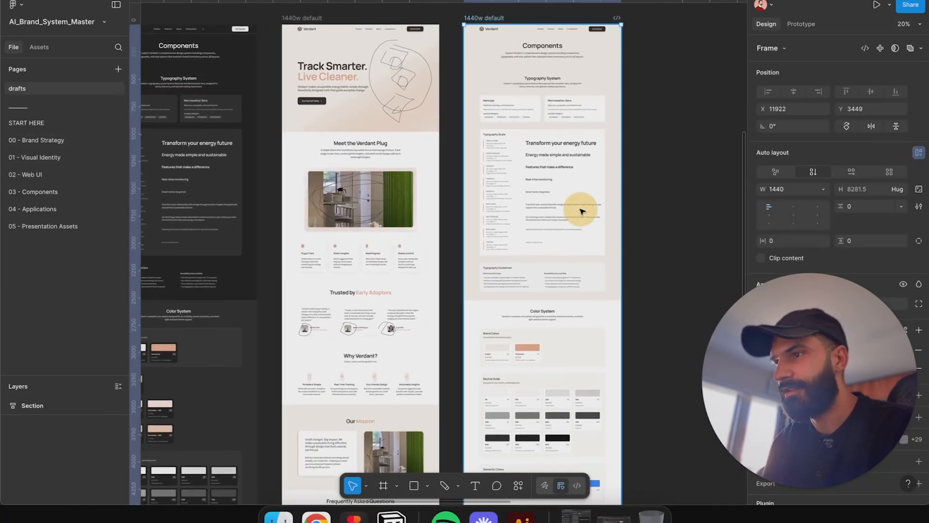
double_click(535, 239)
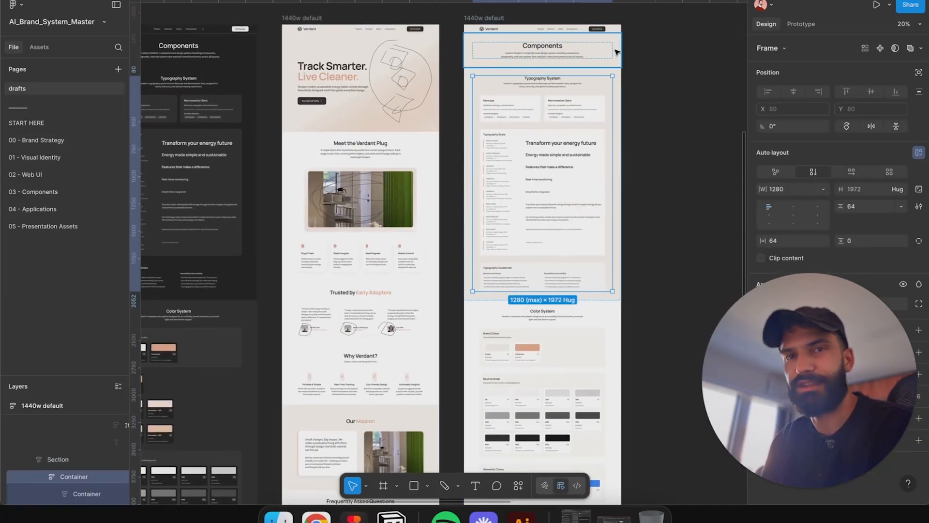
left_click_drag(434, 292, 548, 282)
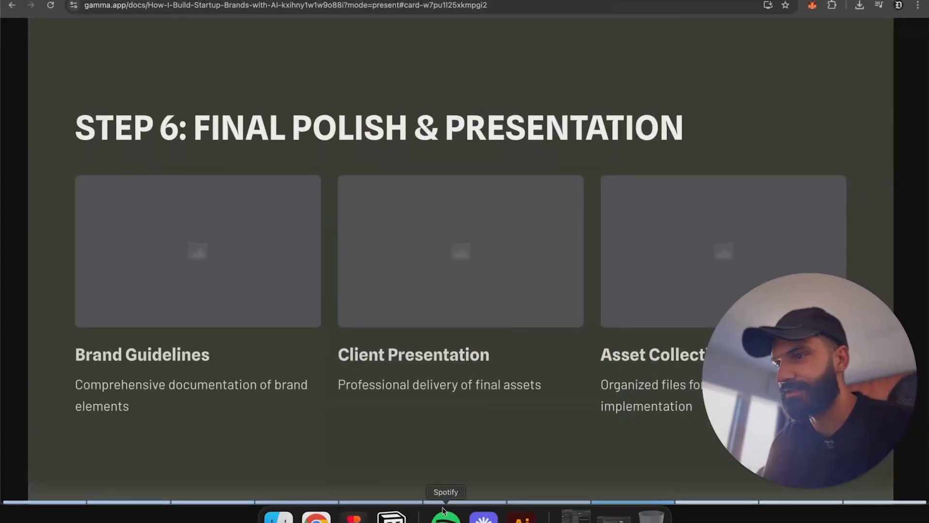
Step: Advance to the Organize your Figma file slide and highlight its Brand Foundation bullet items
key("Right")
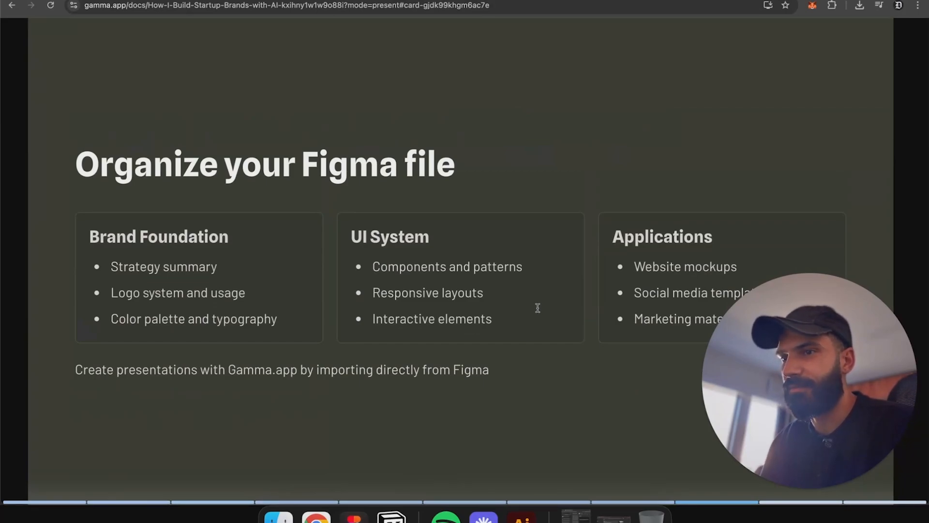
triple_click(145, 297)
triple_click(161, 319)
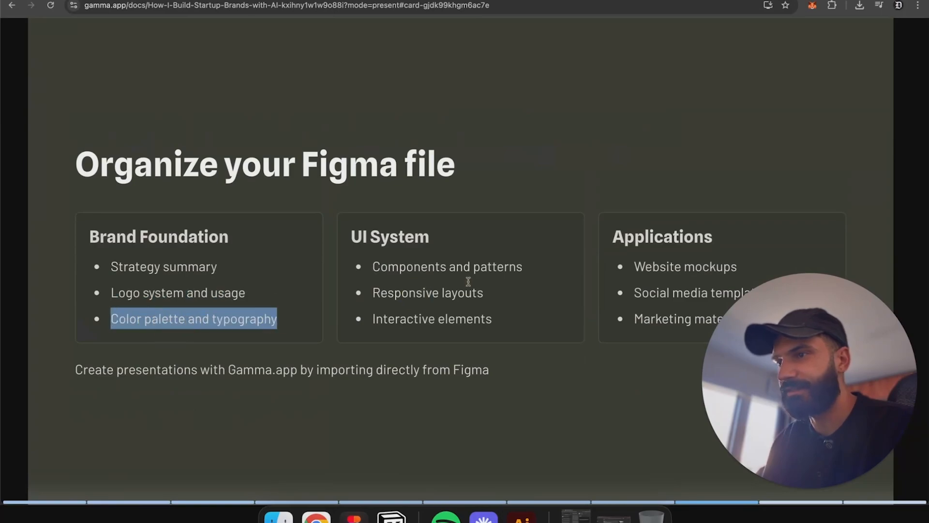
left_click(544, 338)
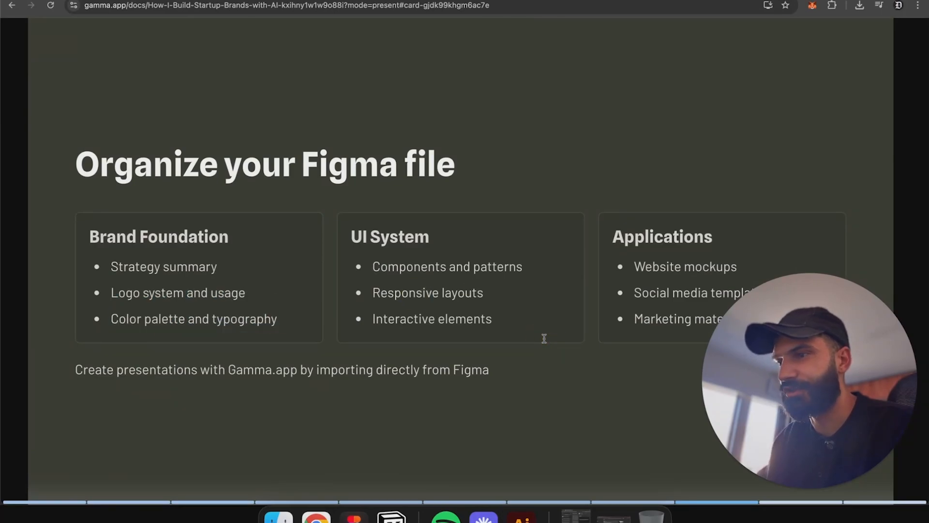
left_click(411, 1)
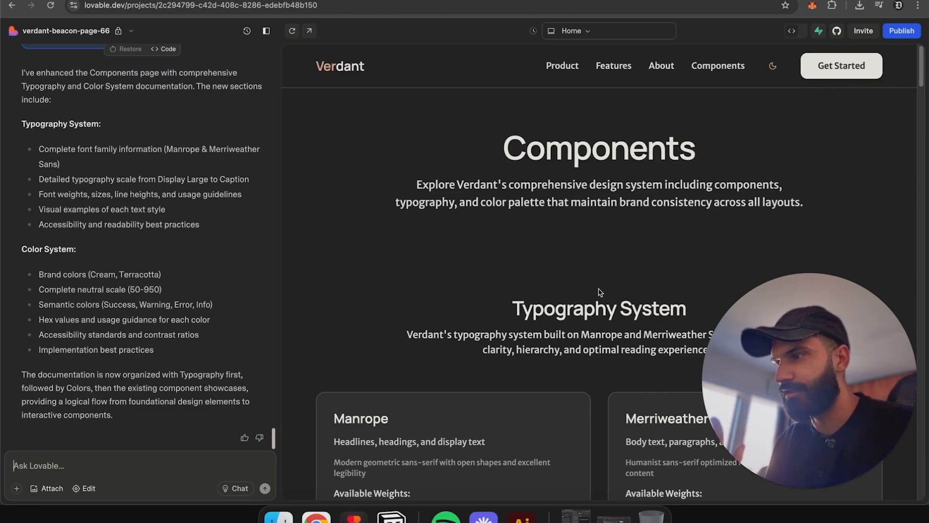
Step: Write the Lovable prompt 'Let's create a simple logo showcase that will go above Typography system in the components page' and select it
type("Let's create a")
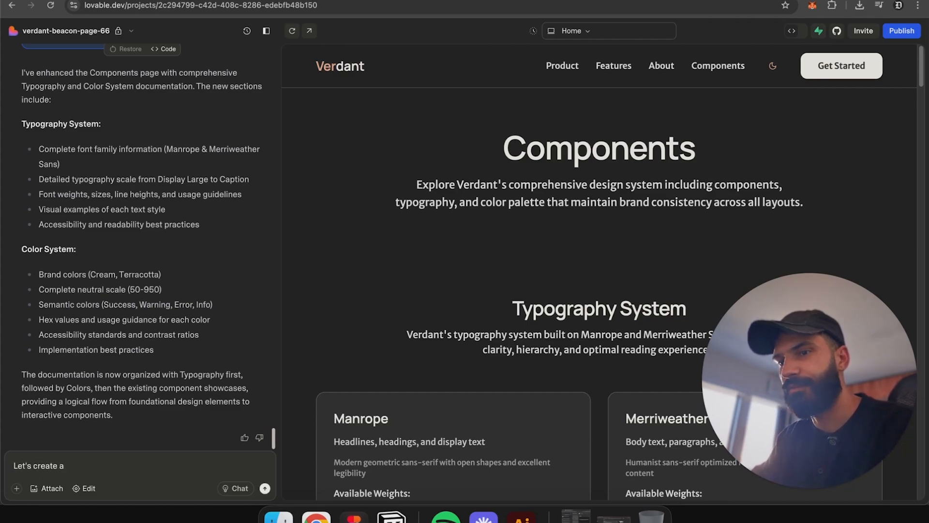
type(" simple logo showcase ")
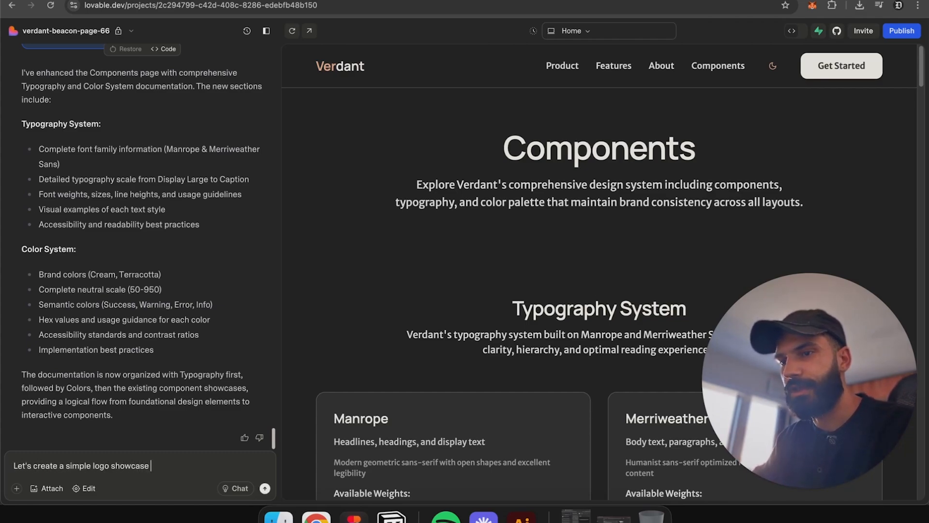
type("that will go above")
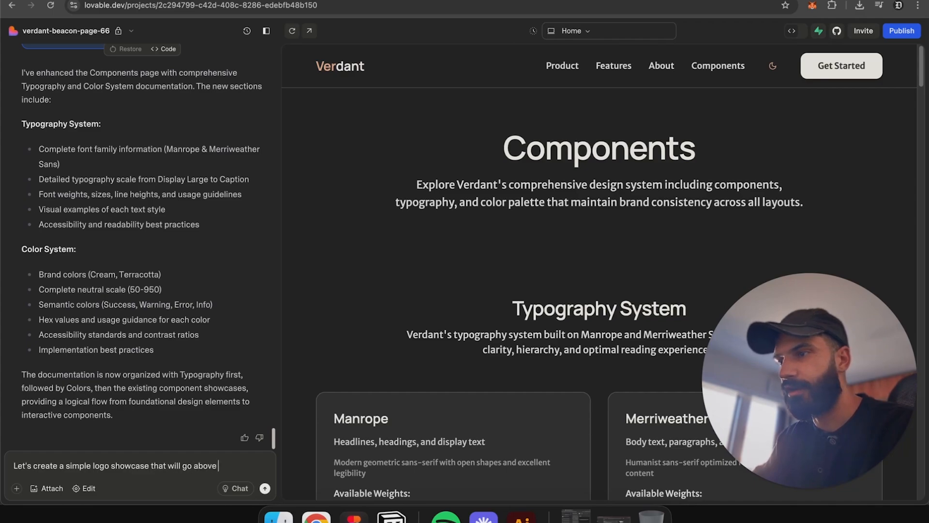
type(" Typographgy")
key("BackSpace")
key("BackSpace")
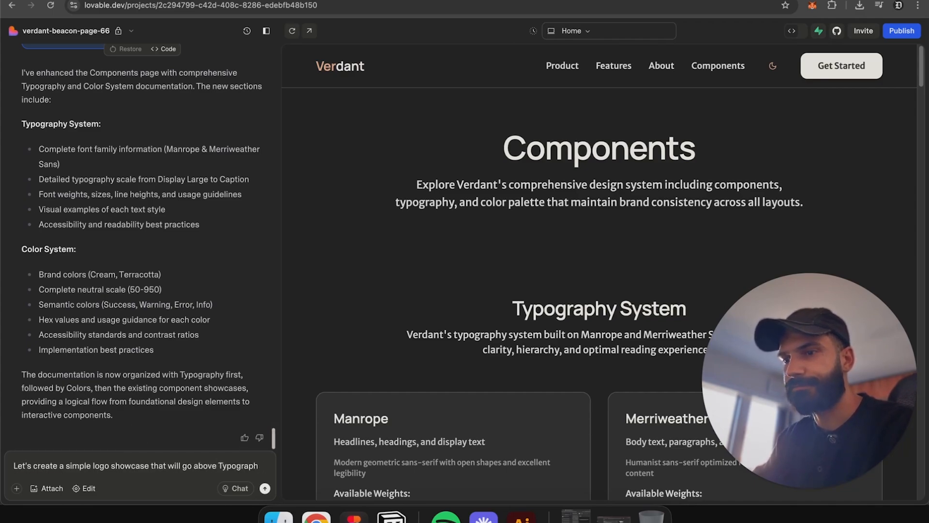
type("y system in the co")
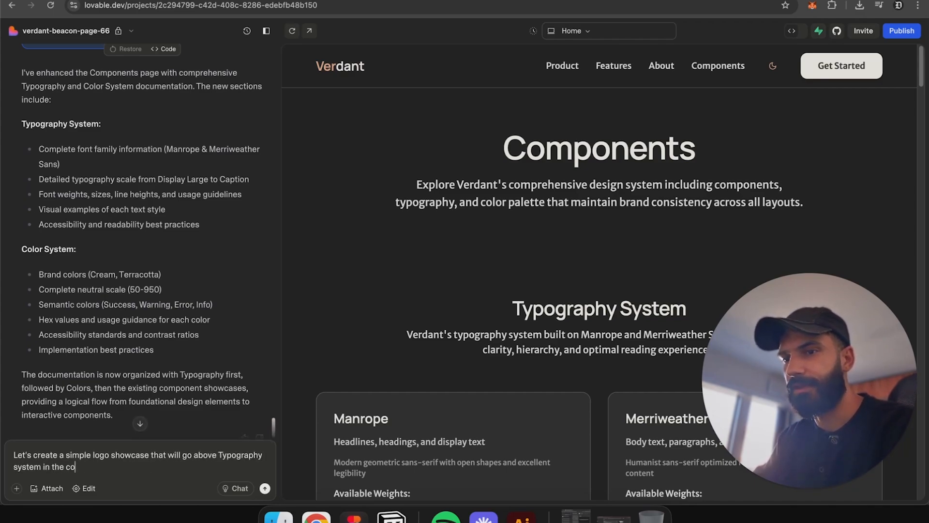
type("mponents page")
key("super+a")
key("super+c")
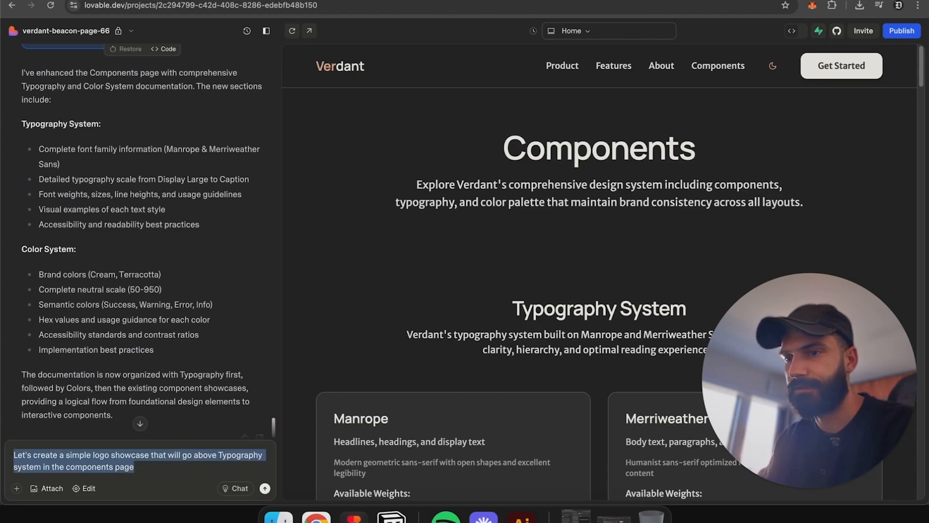
Step: Paste the prompt into ChatGPT, add the line 'improve the above prompt' and send it
left_click(335, 0)
left_click(378, 0)
left_click(368, 450)
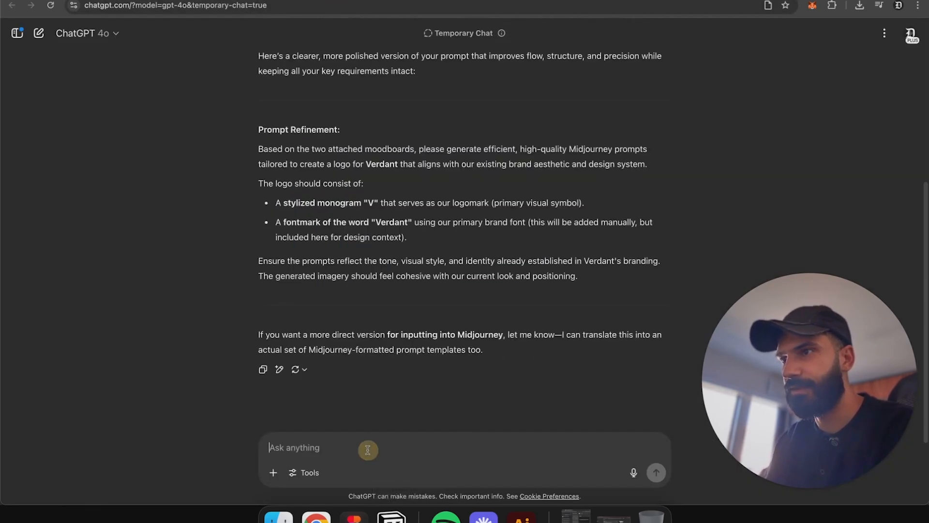
key("super+v")
key("shift+Return")
key("shift+Return")
type("impro")
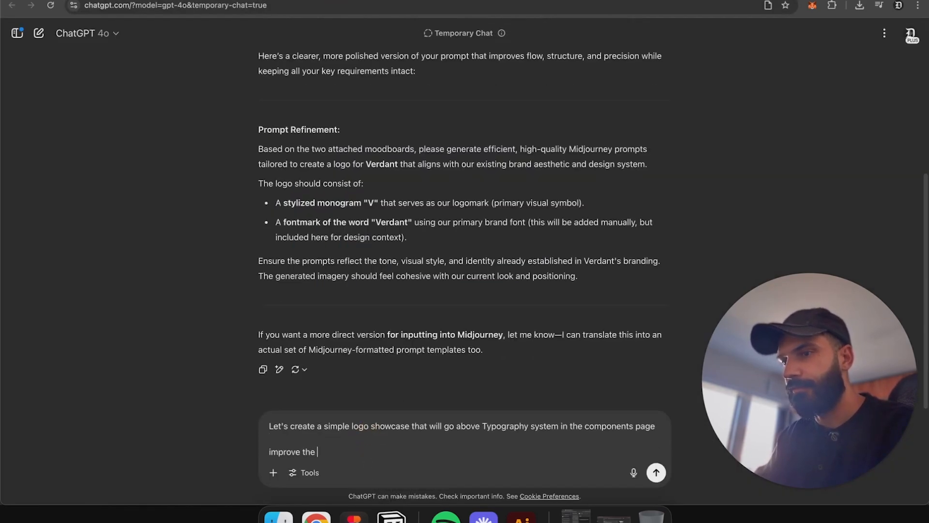
type("ve the above prompt")
key("Return")
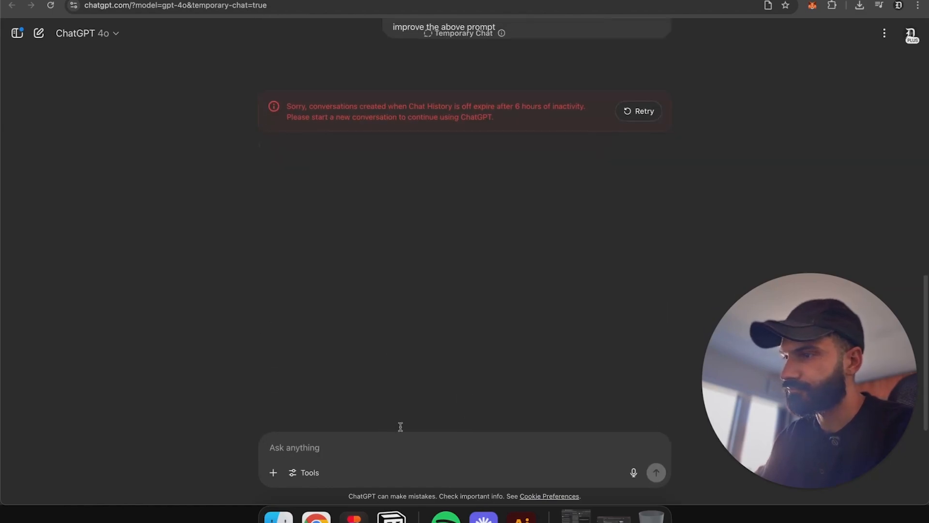
Step: Resend the prompt with its improvement request in a new temporary ChatGPT chat
scroll(628, 120, "up", 5)
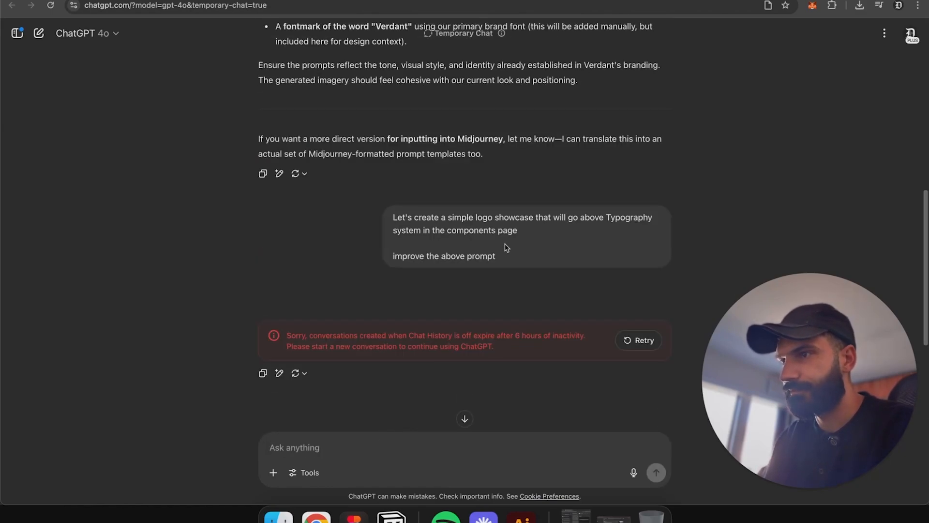
left_click_drag(501, 261, 392, 218)
left_click(628, 341)
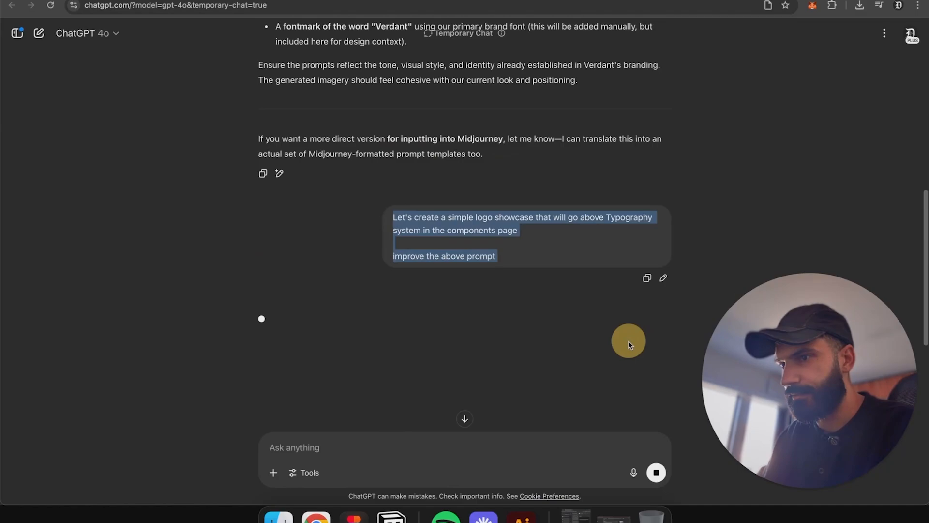
left_click(39, 33)
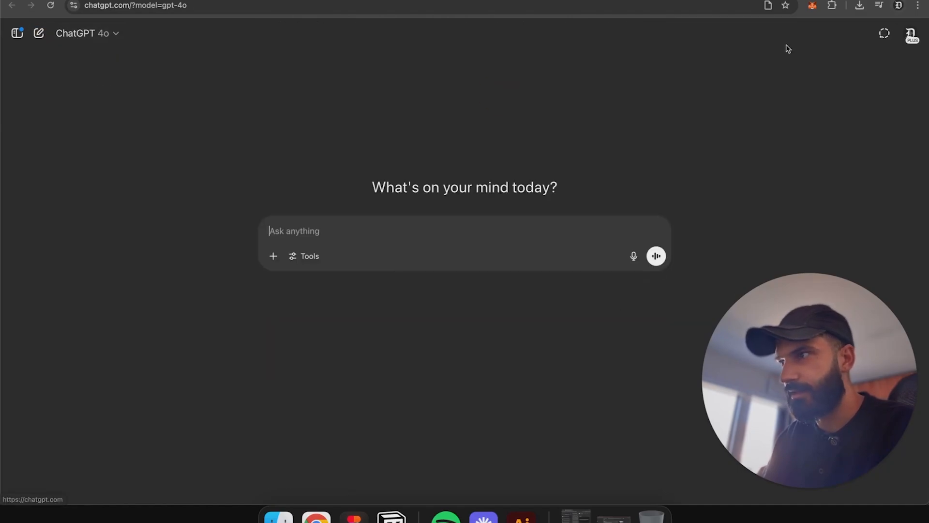
left_click(885, 33)
key("super+v")
key("Return")
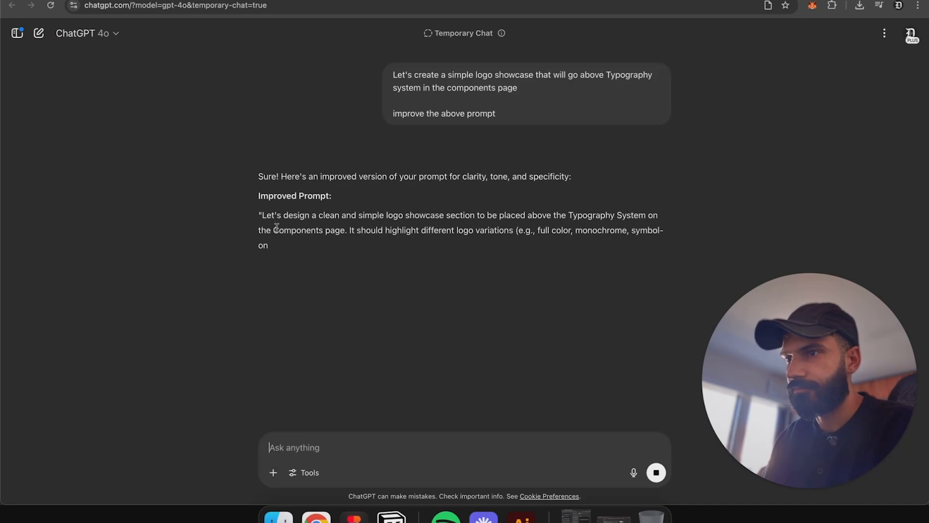
Step: Copy ChatGPT's improved logo showcase prompt into the Lovable chat, send it and highlight its logo variations text
left_click_drag(261, 215, 395, 246)
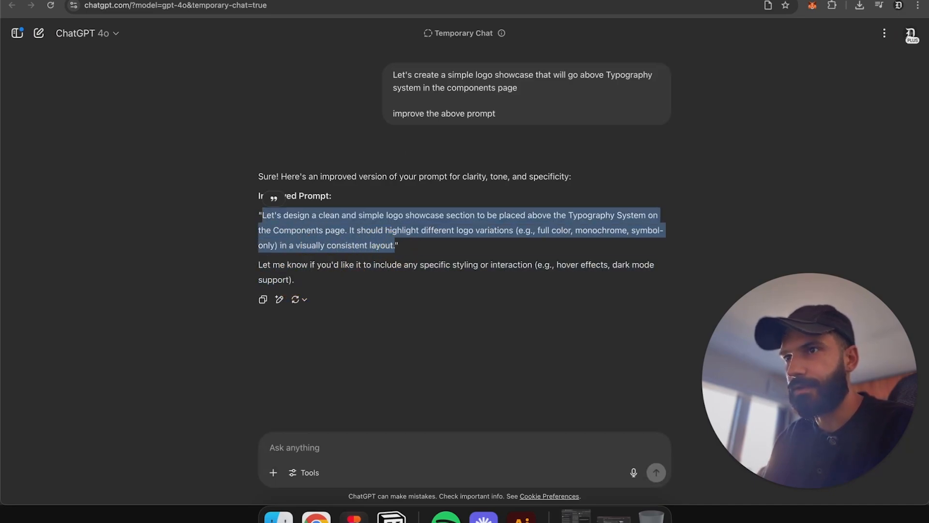
key("super+c")
key("ctrl+shift+Tab")
key("ctrl+shift+Tab")
key("super+v")
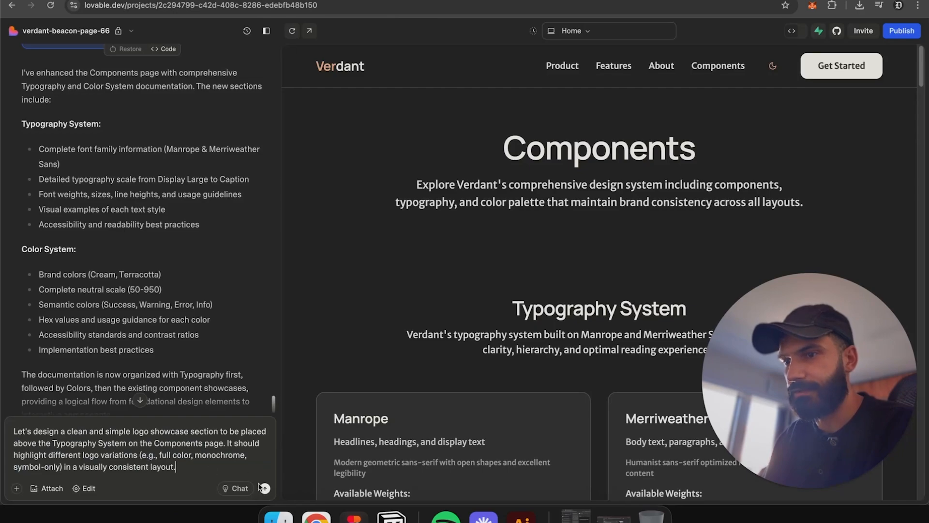
left_click(264, 488)
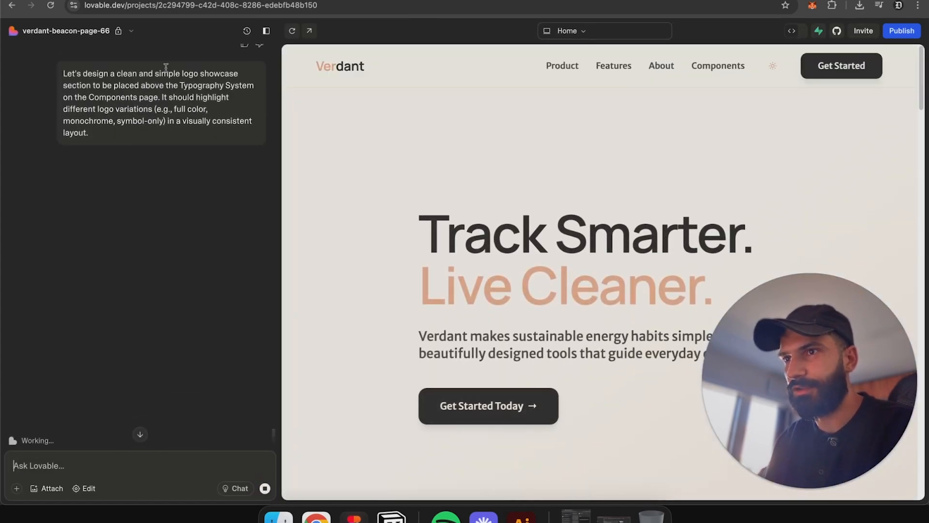
left_click_drag(126, 85, 256, 97)
left_click_drag(115, 110, 220, 138)
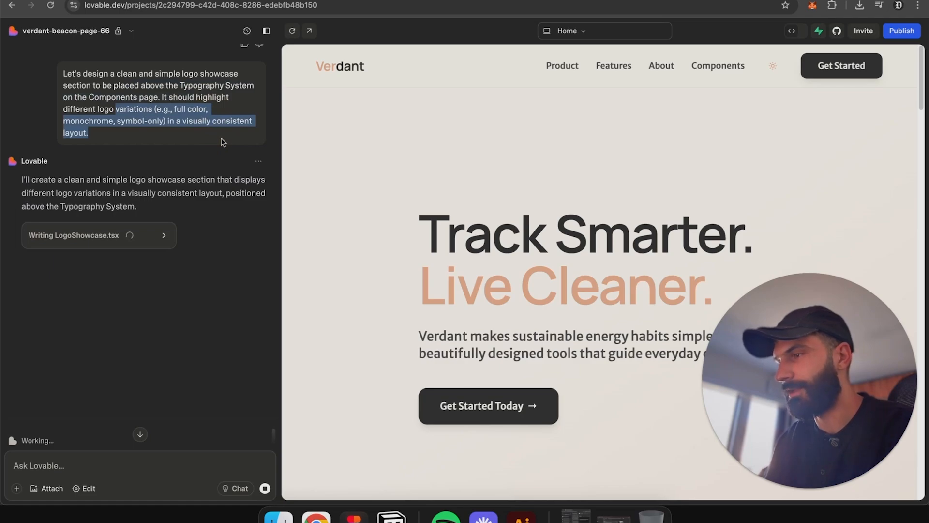
Step: Open the Components page in the preview and scroll through the new logo showcase section above the Typography System
left_click(720, 64)
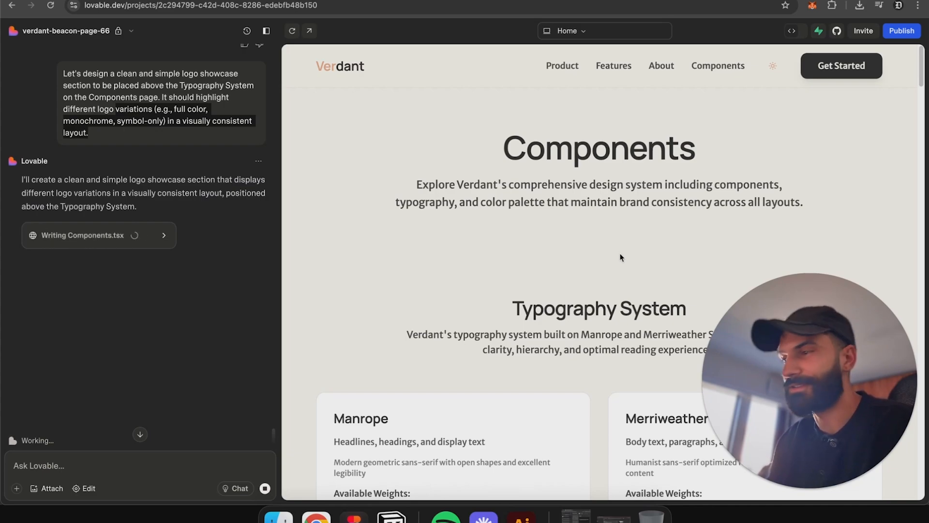
scroll(620, 255, "down", 1)
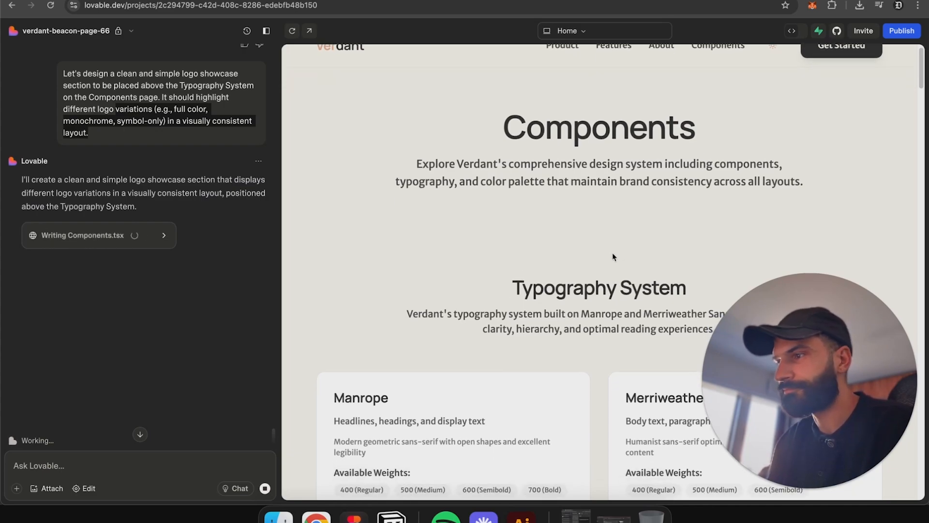
scroll(630, 247, "down", 5)
scroll(631, 247, "down", 3)
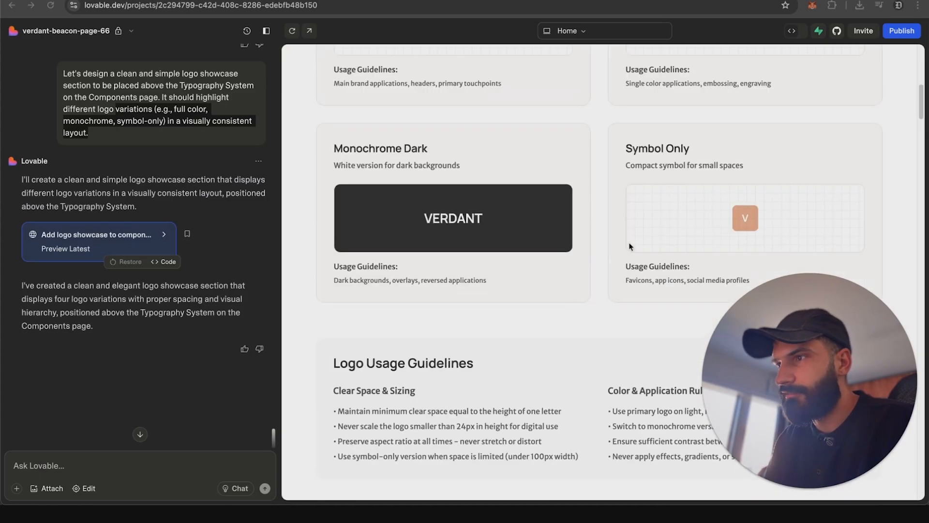
scroll(631, 247, "up", 2)
scroll(630, 247, "down", 5)
scroll(630, 247, "up", 2)
scroll(631, 247, "up", 10)
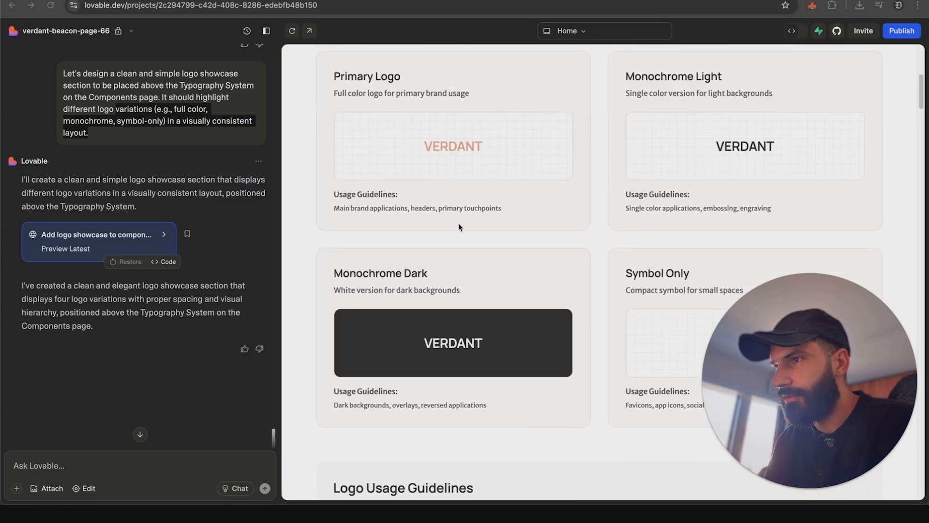
Step: Switch the preview between dark and light themes, ending in dark, to review the logo variations in each
left_click(789, 69)
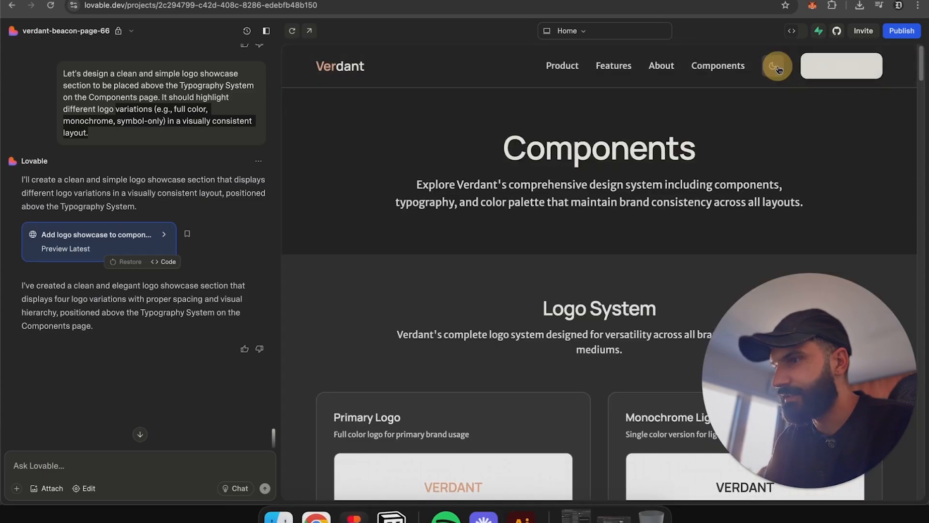
scroll(647, 179, "down", 10)
scroll(506, 270, "up", 10)
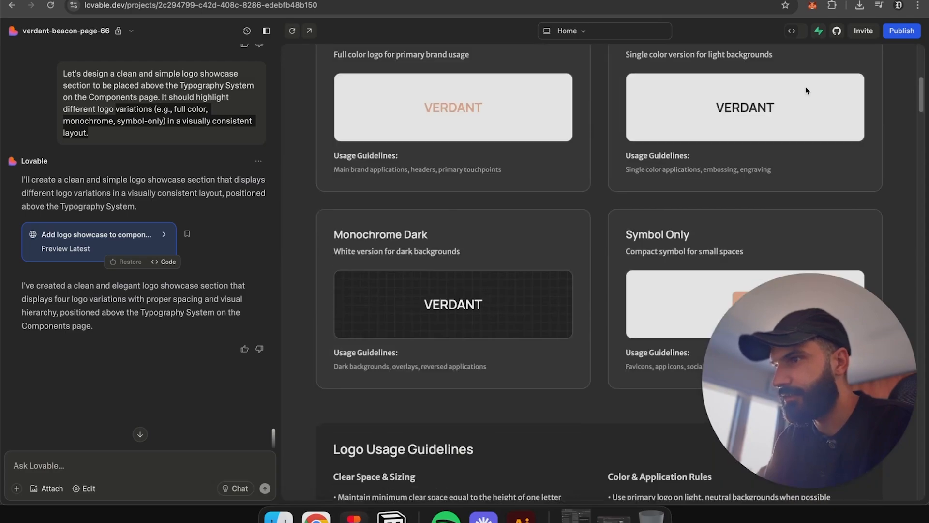
left_click(777, 68)
scroll(668, 177, "down", 5)
scroll(668, 177, "up", 5)
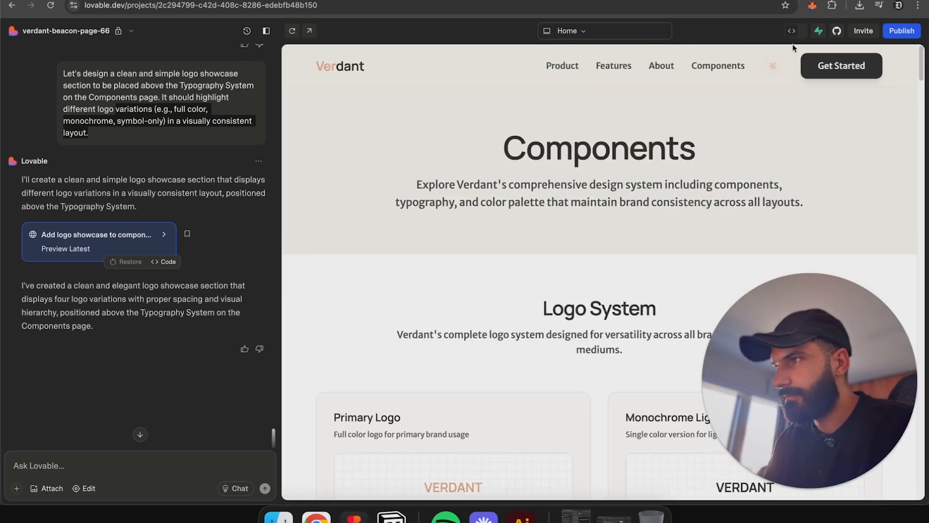
left_click(777, 70)
scroll(668, 135, "down", 6)
scroll(663, 160, "up", 2)
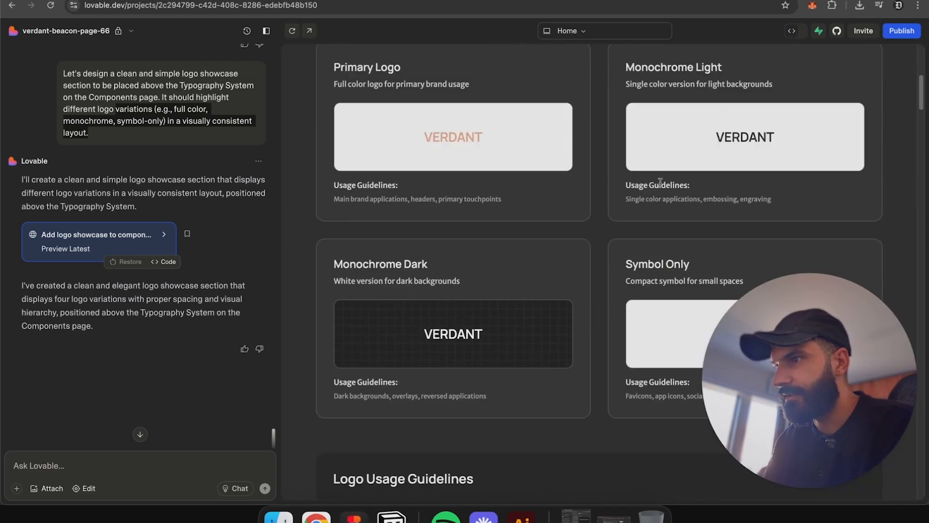
Step: Open the site preview in its own browser tab
left_click(796, 440)
left_click(793, 492)
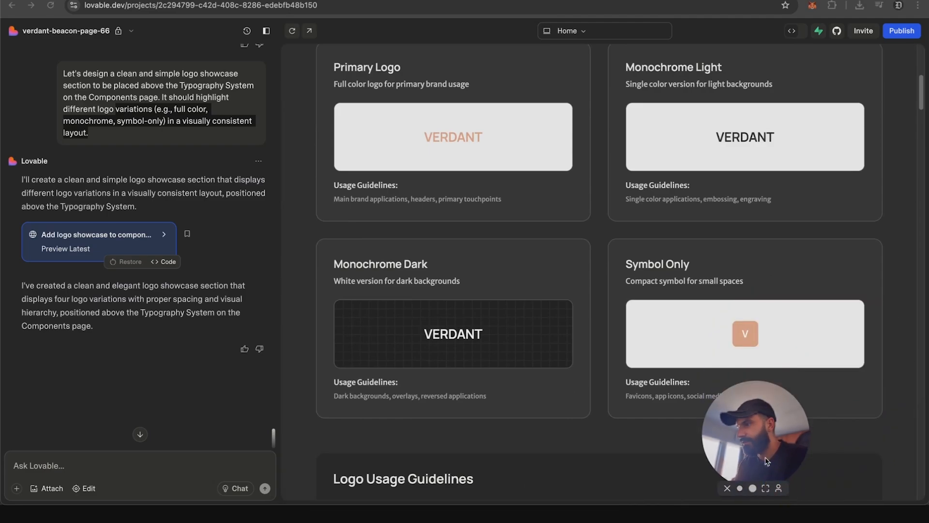
left_click_drag(759, 448, 850, 448)
scroll(407, 82, "up", 1)
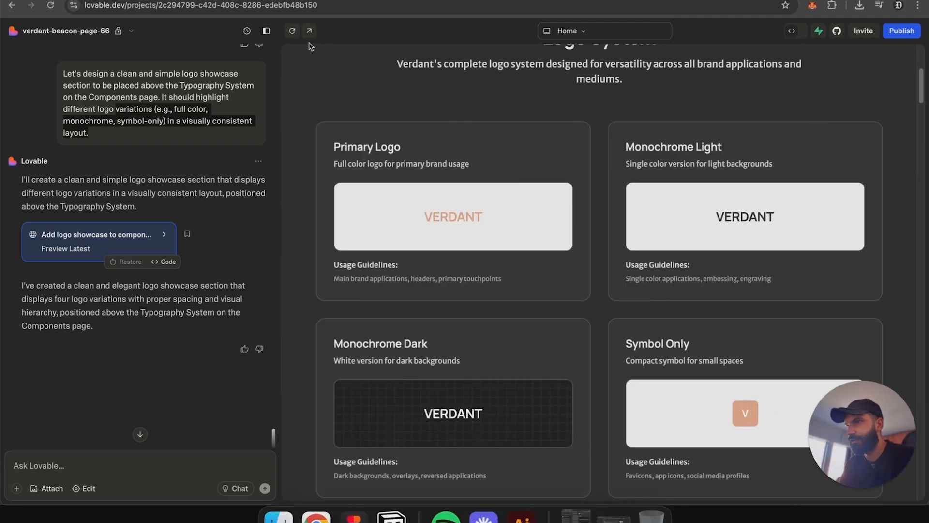
left_click(312, 32)
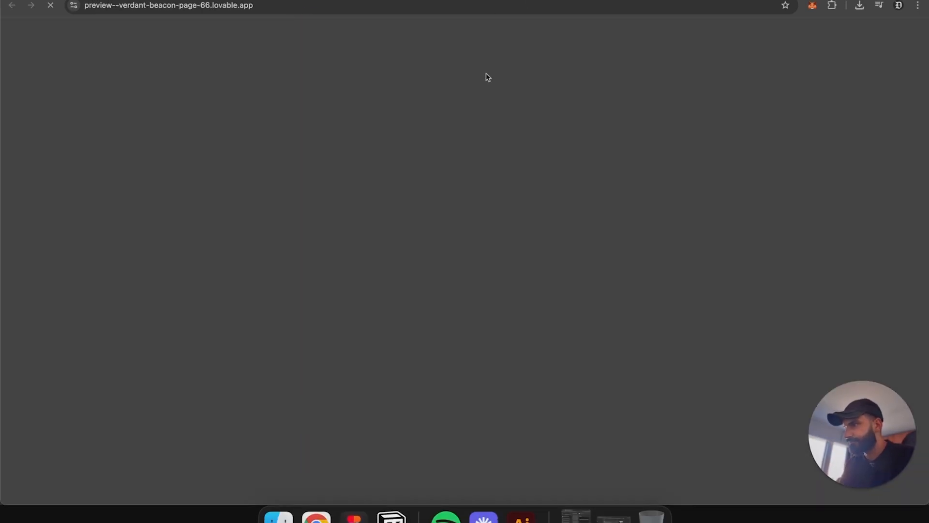